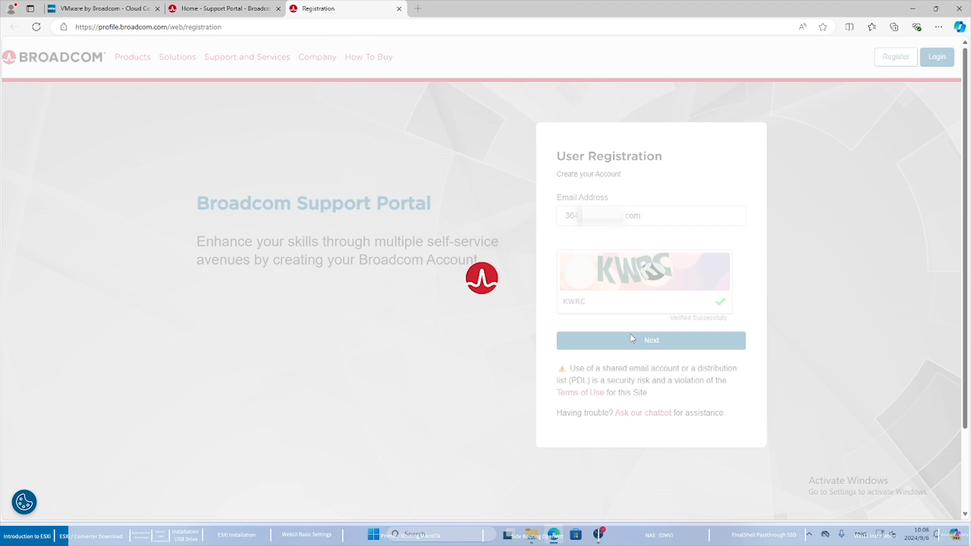
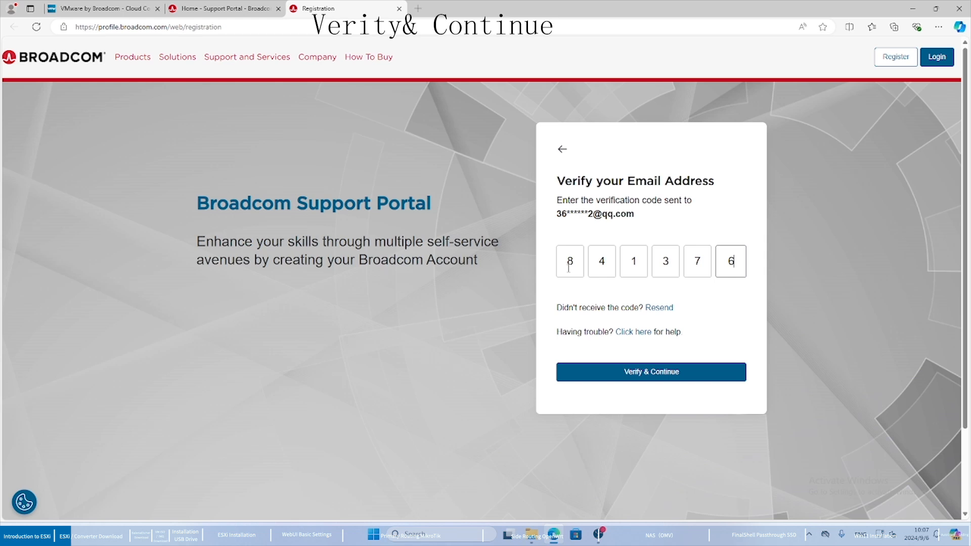
# - Enter the verification code sent by e-mail and continue the Broadcom account registration
pyautogui.click(635, 371)
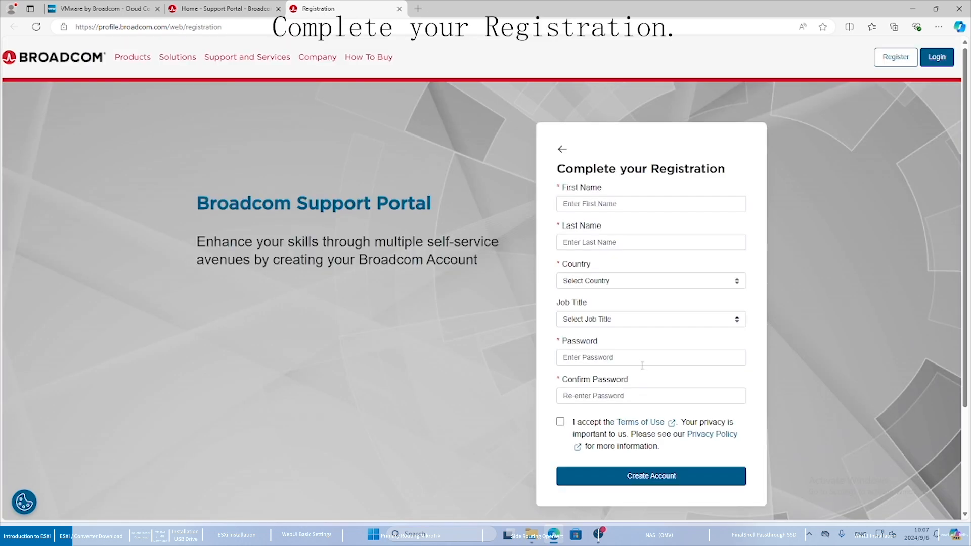
# - Fill in the registration form's first name and last name, and choose a country and job title
pyautogui.click(585, 204)
pyautogui.write('Ice')
pyautogui.click(594, 242)
pyautogui.write('Bear')
pyautogui.click(606, 285)
pyautogui.click(599, 319)
pyautogui.click(590, 385)
# - Enter and confirm the account password, accept the Terms of Use, and create the account
pyautogui.click(598, 360)
pyautogui.click(598, 396)
pyautogui.write('•••••••••')
pyautogui.click(561, 432)
pyautogui.click(633, 488)
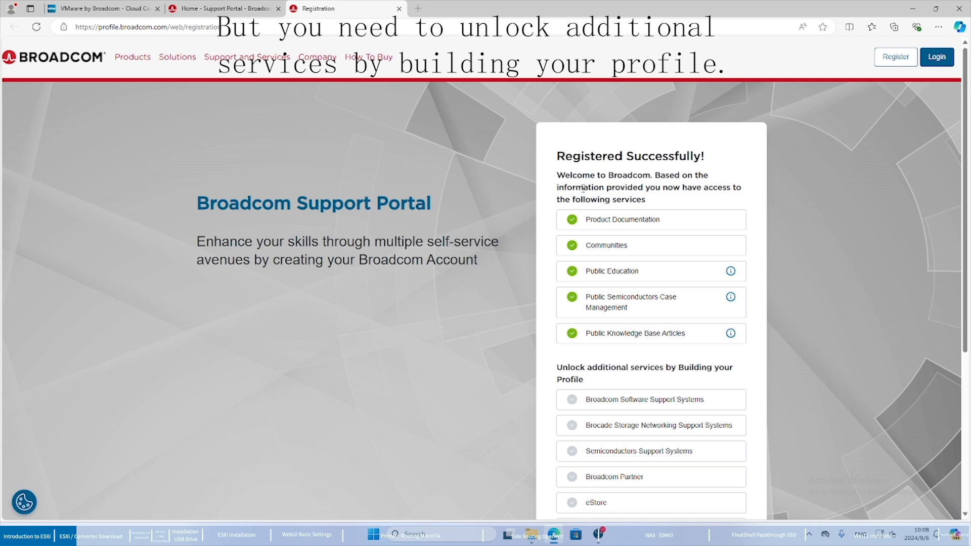
# - Choose to build the profile and mark Broadcom Software as the area of interest
pyautogui.scroll(-2, 633, 267)
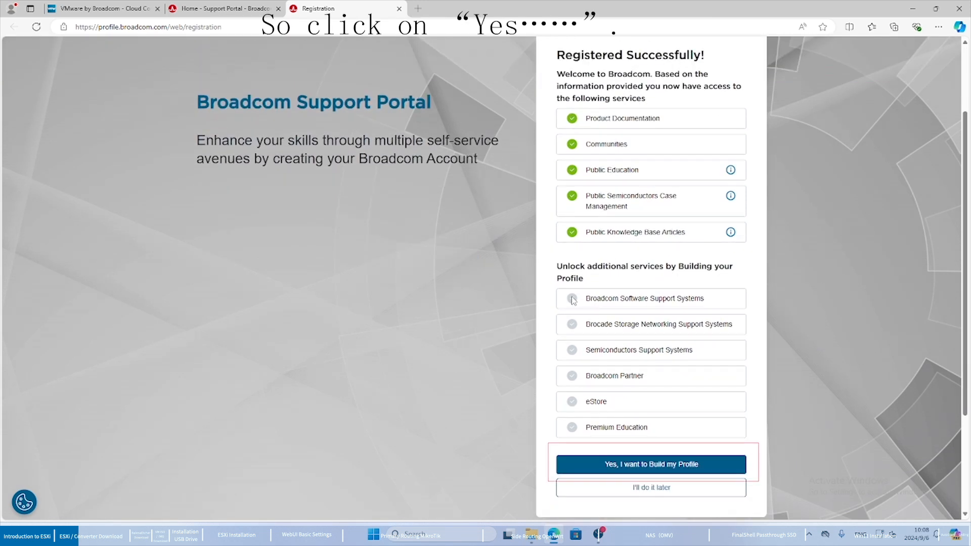
pyautogui.click(667, 463)
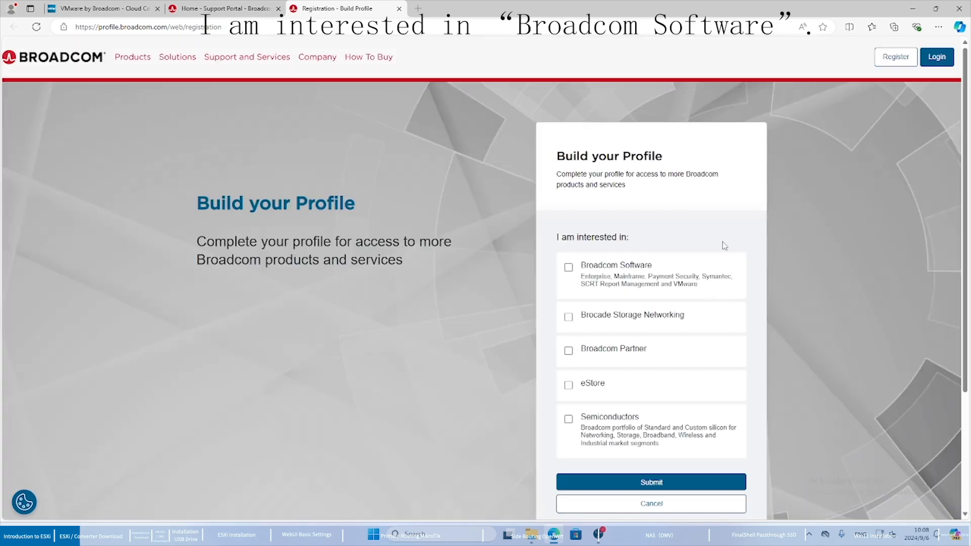
pyautogui.click(568, 268)
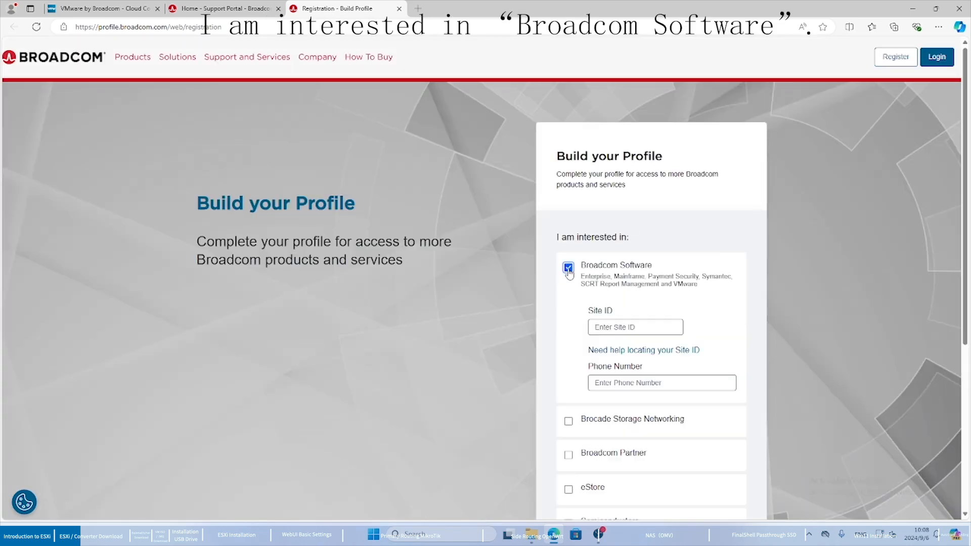
# - Enter and verify the Site ID for Broadcom Software, fill in the phone number, and submit the profile
pyautogui.scroll(-1, 673, 293)
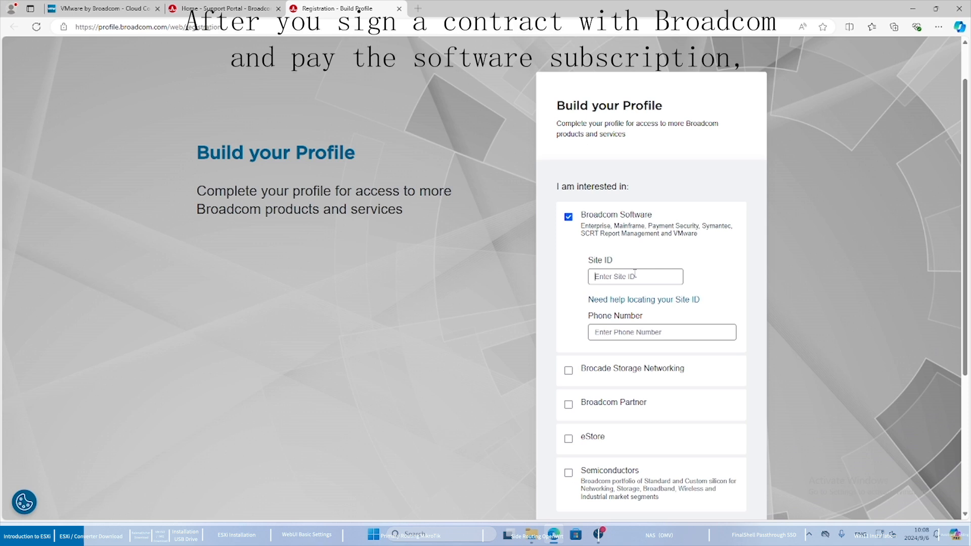
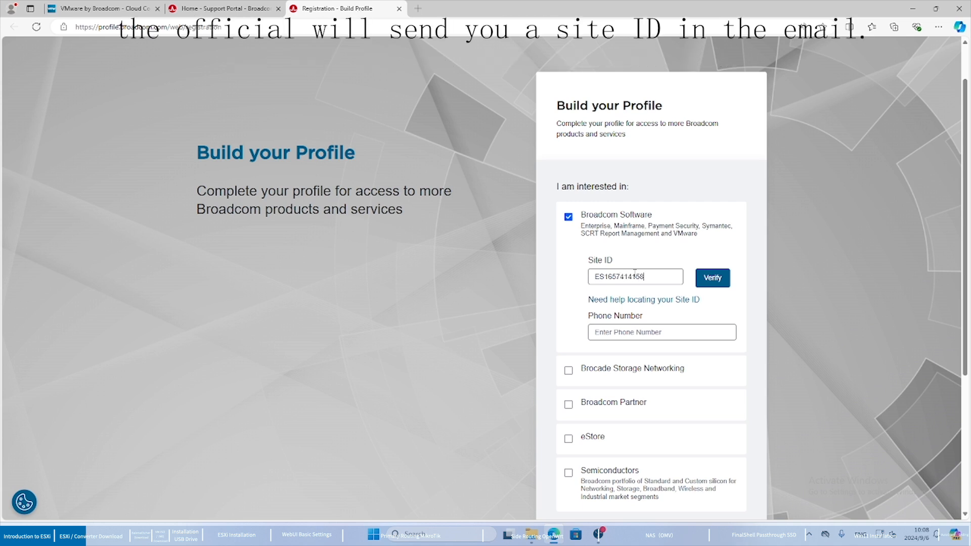
pyautogui.click(718, 276)
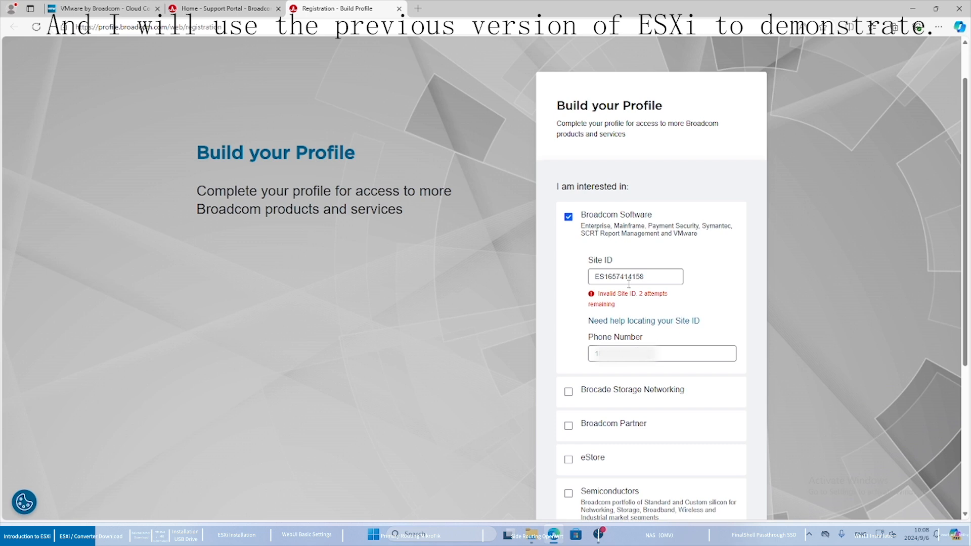
pyautogui.scroll(-2, 641, 458)
pyautogui.click(641, 457)
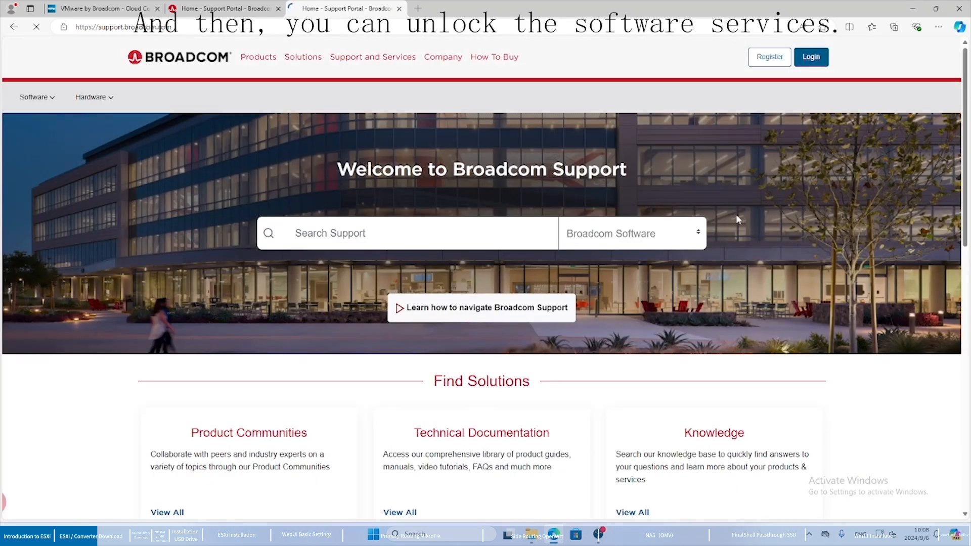
# - Sign in to the support portal with the account's username and password, enabling Remember me
pyautogui.click(817, 64)
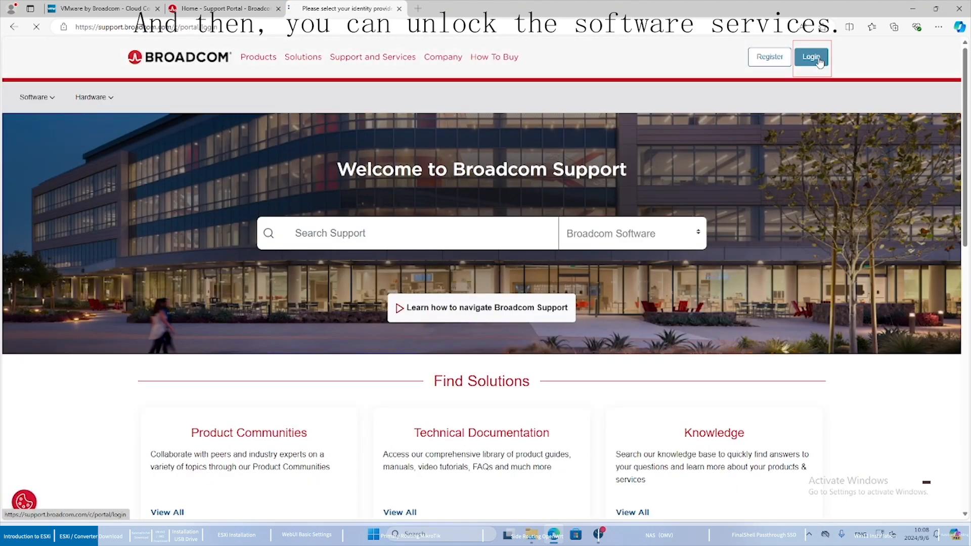
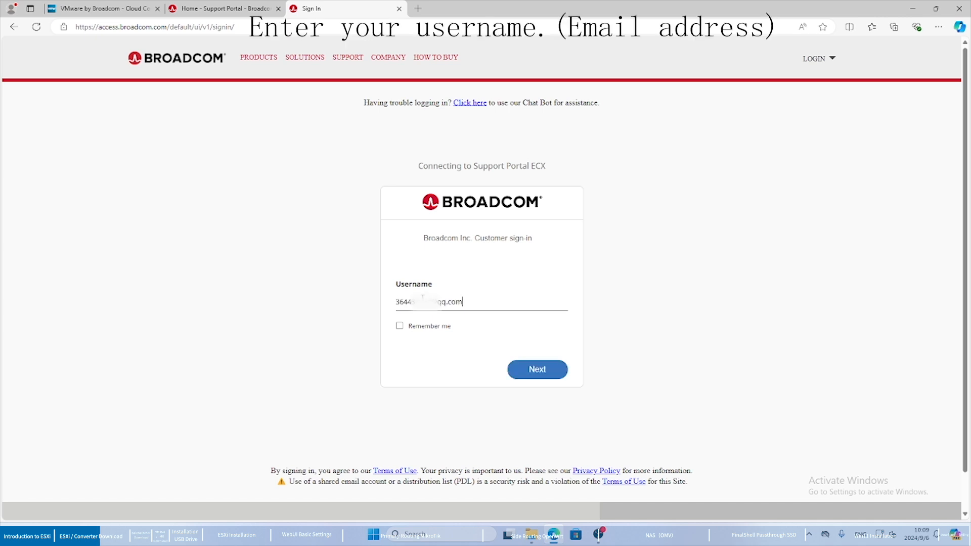
pyautogui.click(538, 371)
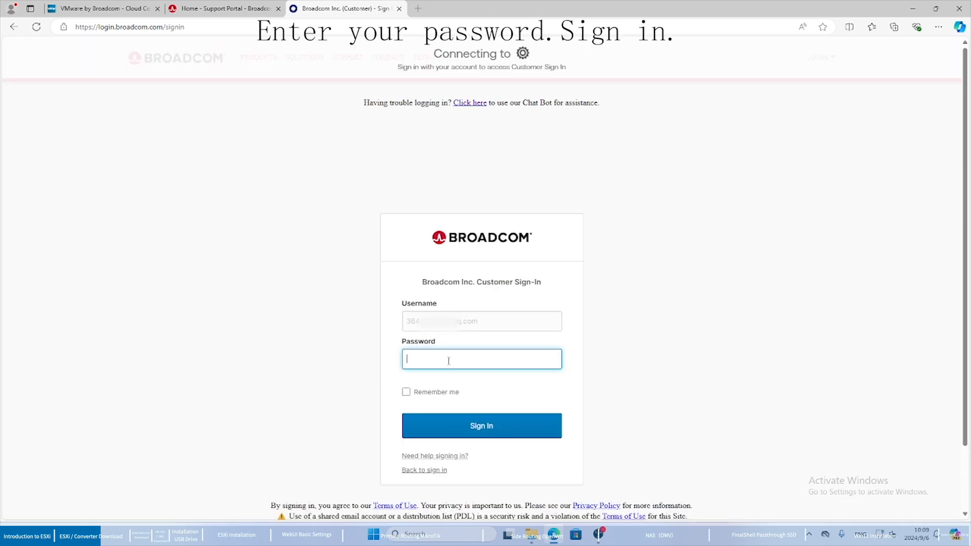
pyautogui.click(406, 393)
pyautogui.click(464, 428)
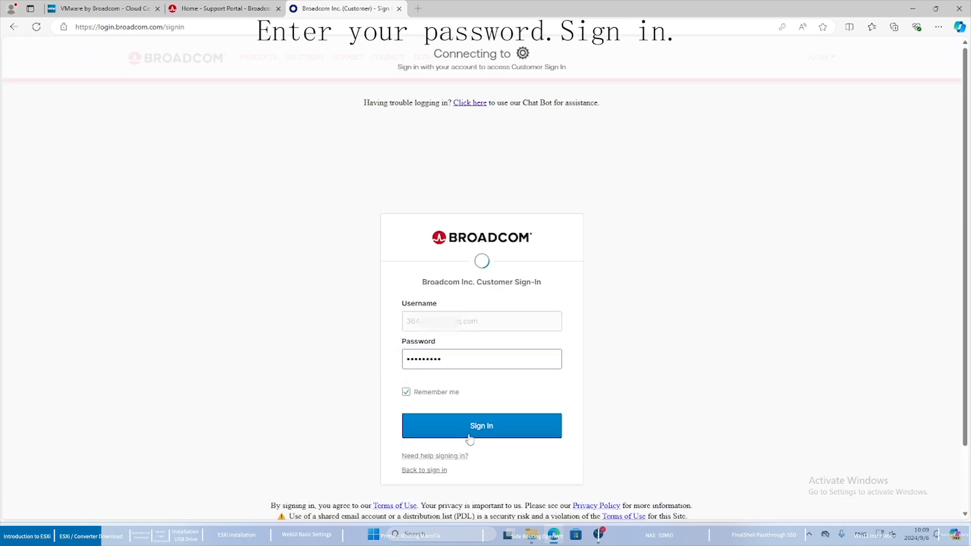
# - Switch the portal to VMware Cloud Foundation, open its product downloads, and search them for "vmware vSphere"
pyautogui.click(752, 61)
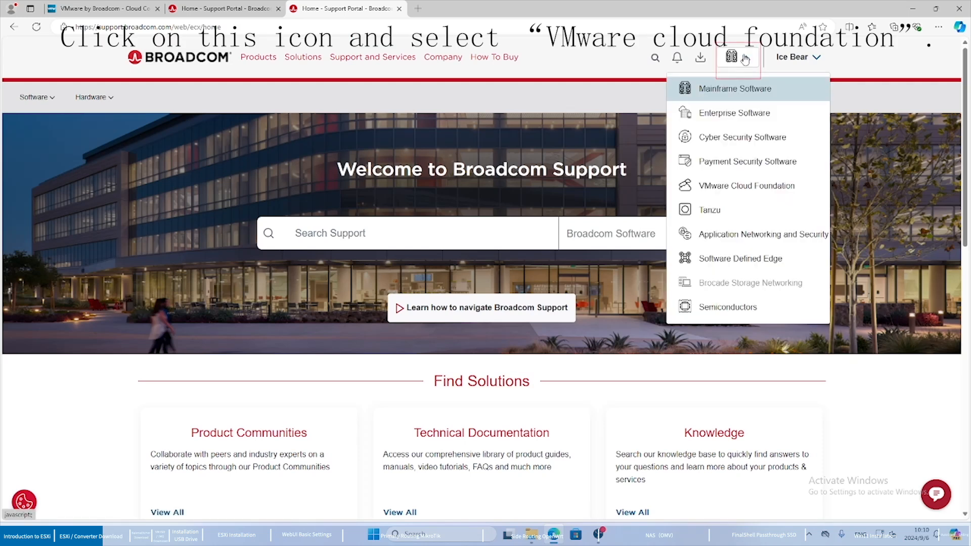
pyautogui.click(758, 186)
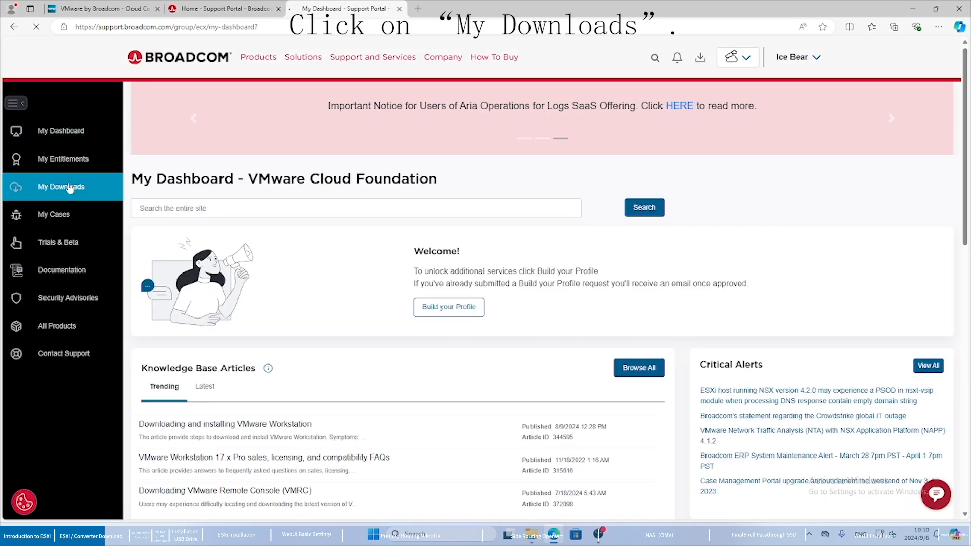
pyautogui.click(69, 188)
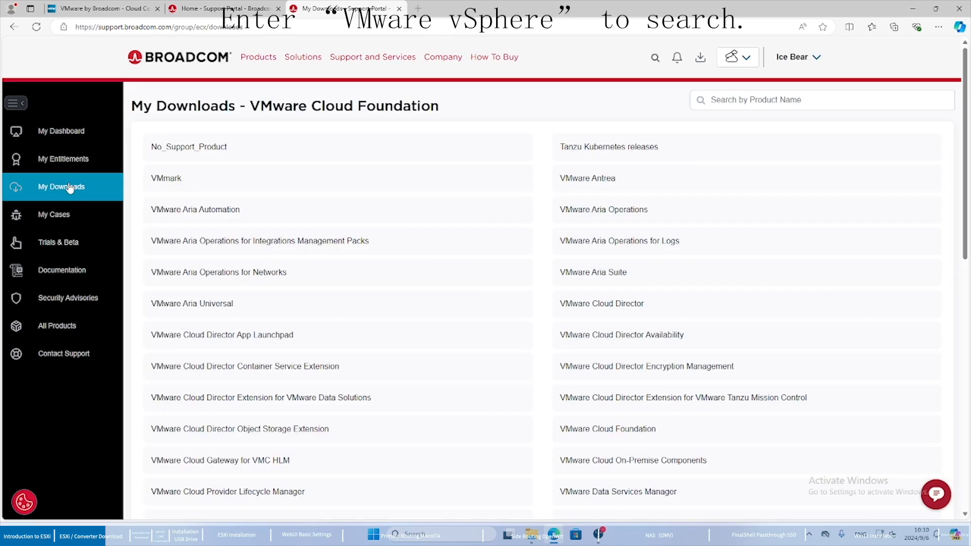
pyautogui.click(811, 101)
pyautogui.write('vm')
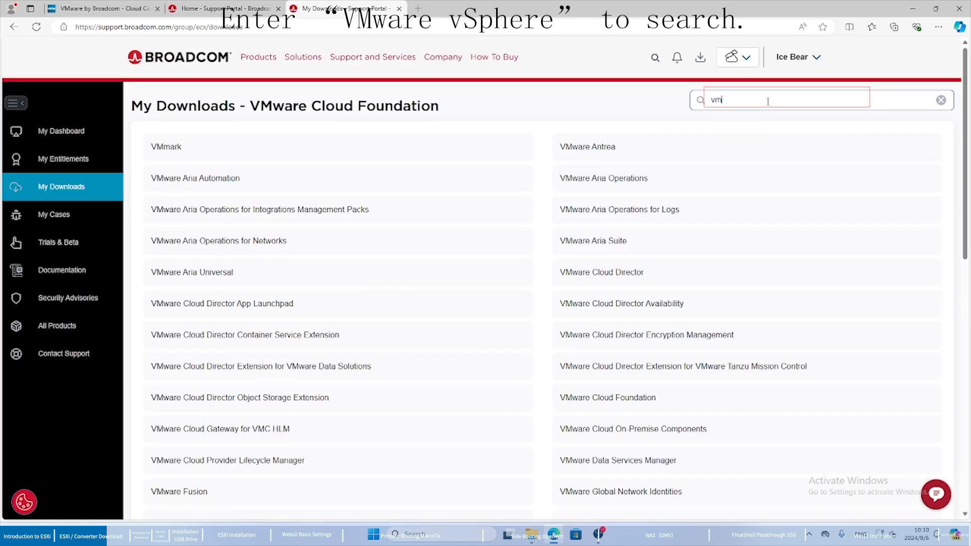
pyautogui.write('ware vSphere')
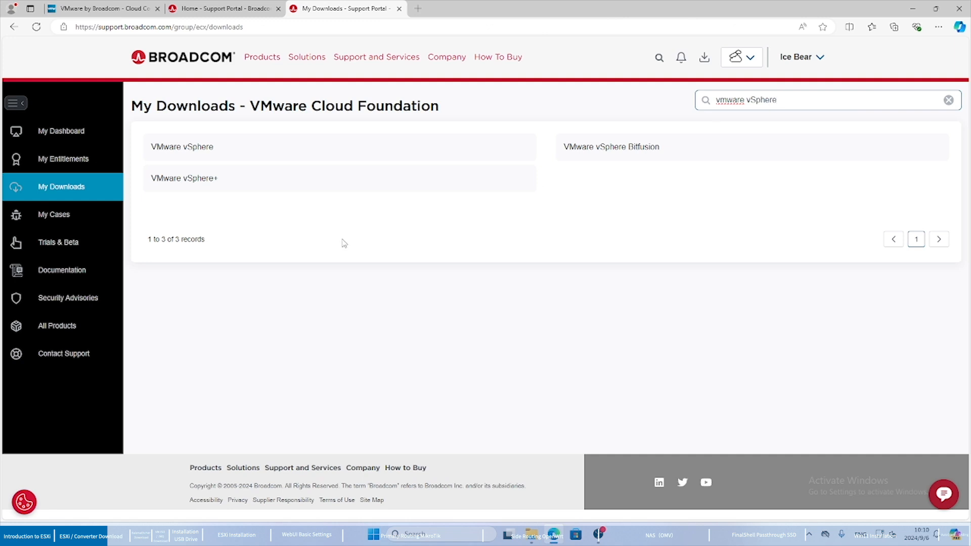
# - Open the VMware vSphere+ Standard release and view the ESXi 8 hypervisor group containing the ISO image
pyautogui.click(184, 186)
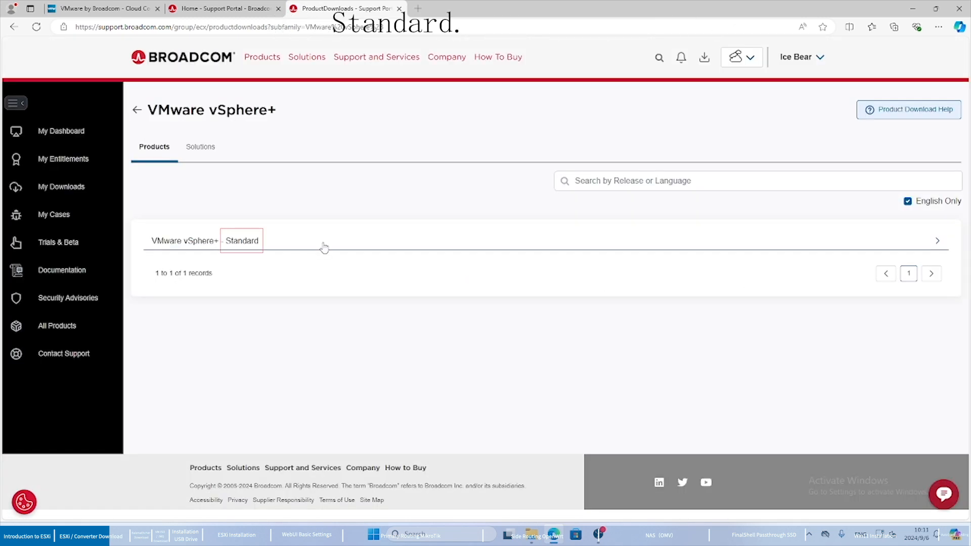
pyautogui.click(229, 248)
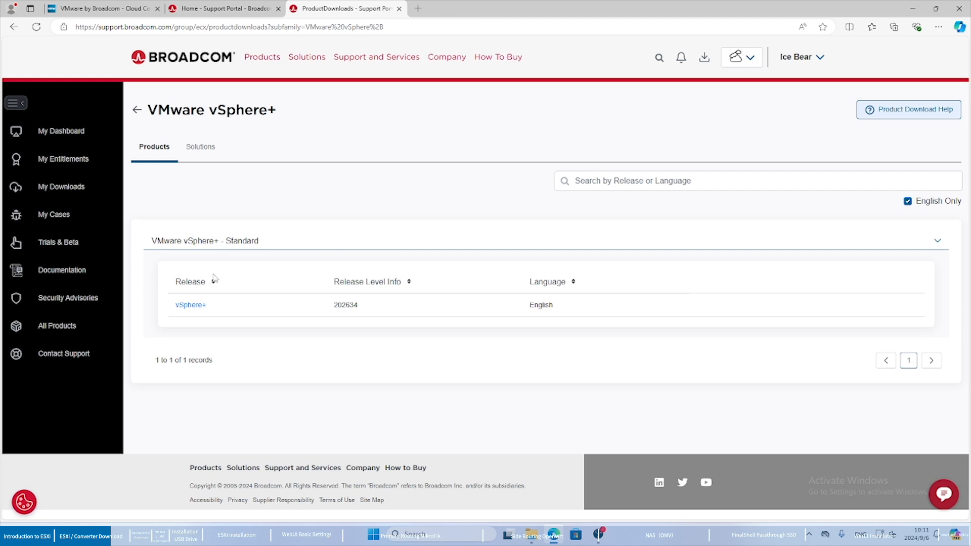
pyautogui.click(191, 305)
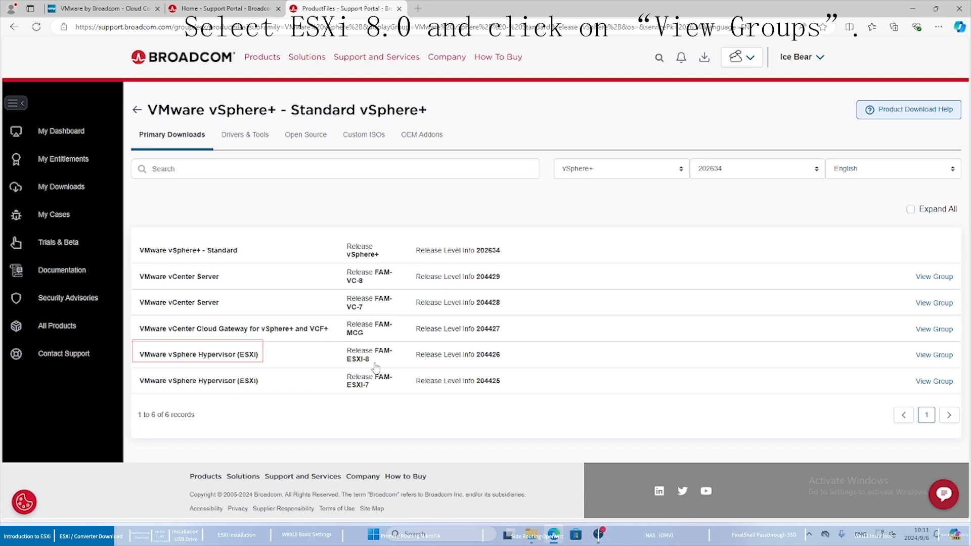
pyautogui.click(921, 360)
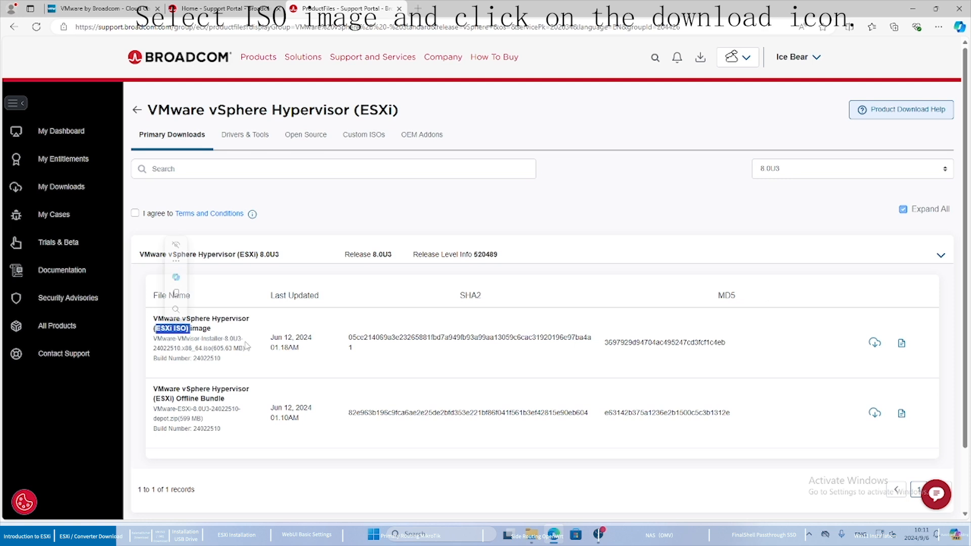
pyautogui.click(255, 341)
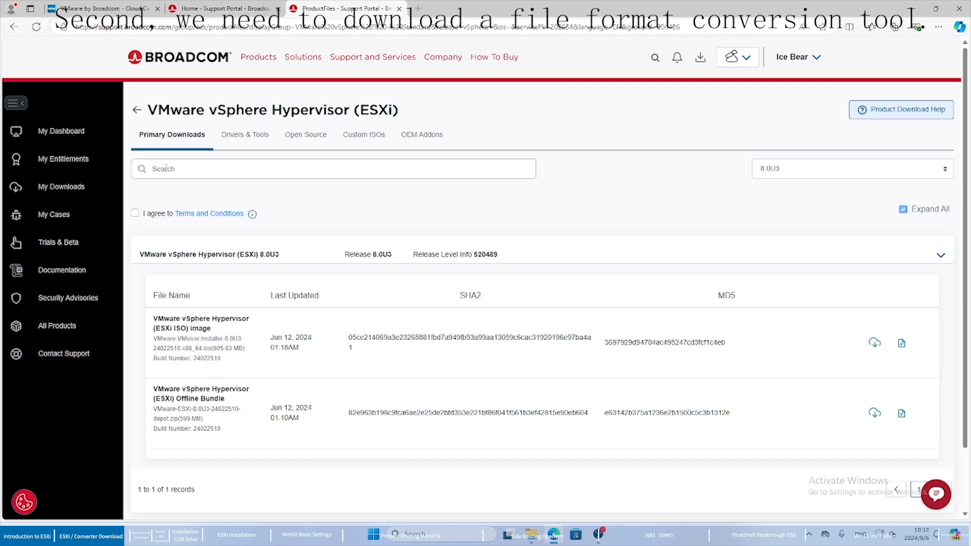
# - Search the product downloads for "converter" and open the VMware vCenter Converter Standard 6.6.0 release
pyautogui.click(76, 189)
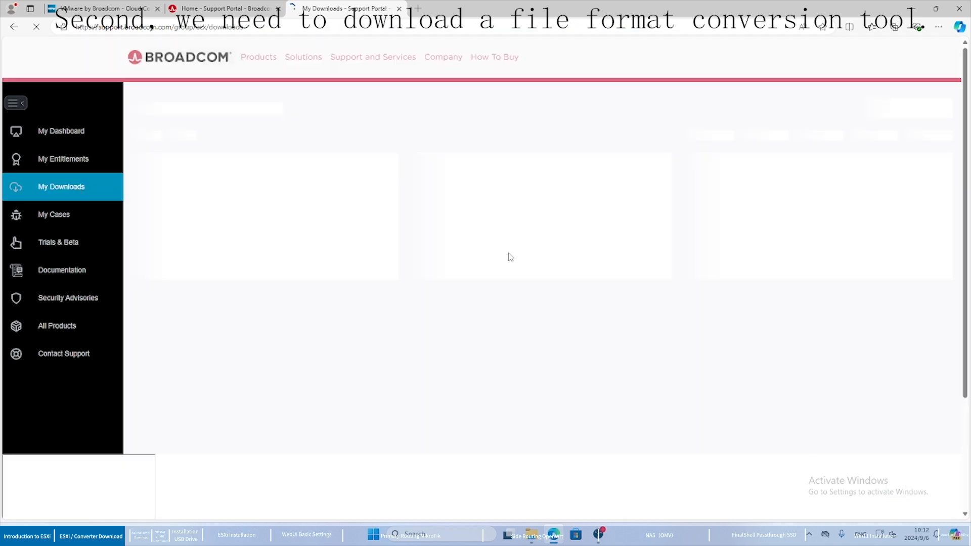
pyautogui.click(747, 100)
pyautogui.write('converter')
pyautogui.click(230, 148)
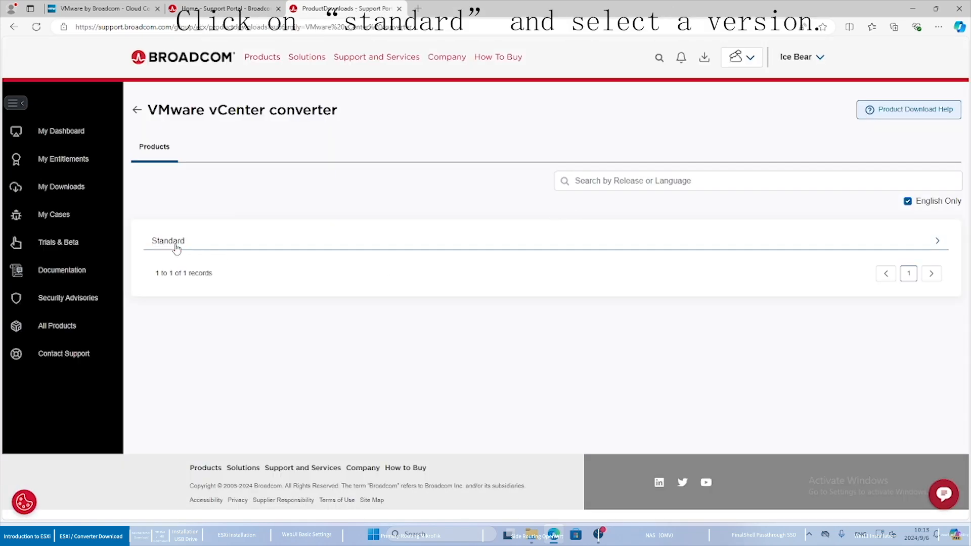
pyautogui.click(176, 247)
pyautogui.click(303, 304)
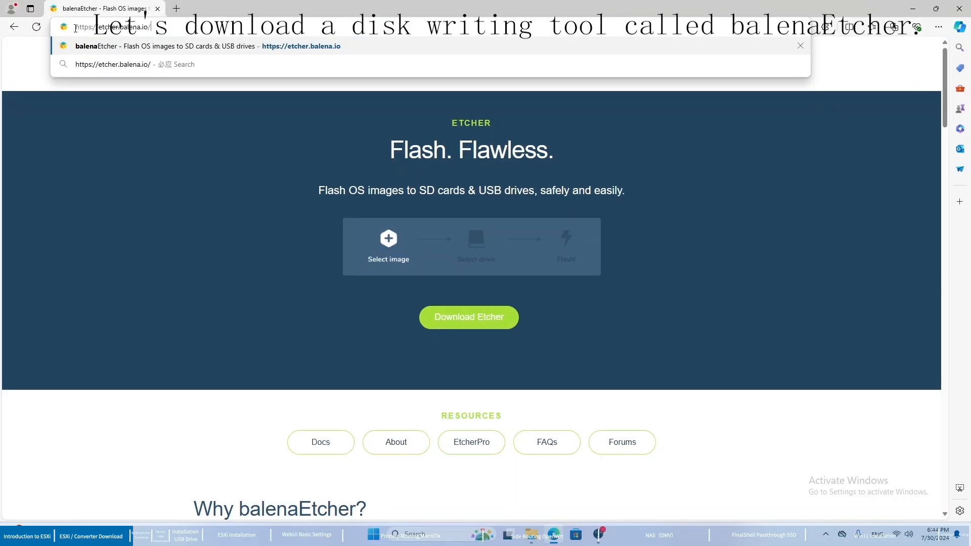
# - Download the Etcher for Windows (x86|x64) installer from etcher.balena.io
pyautogui.press('Return')
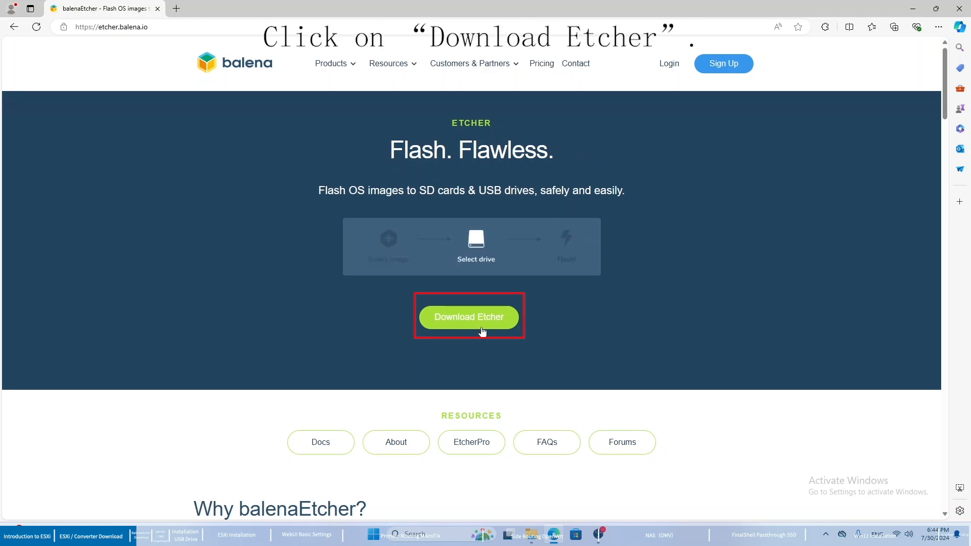
pyautogui.click(484, 316)
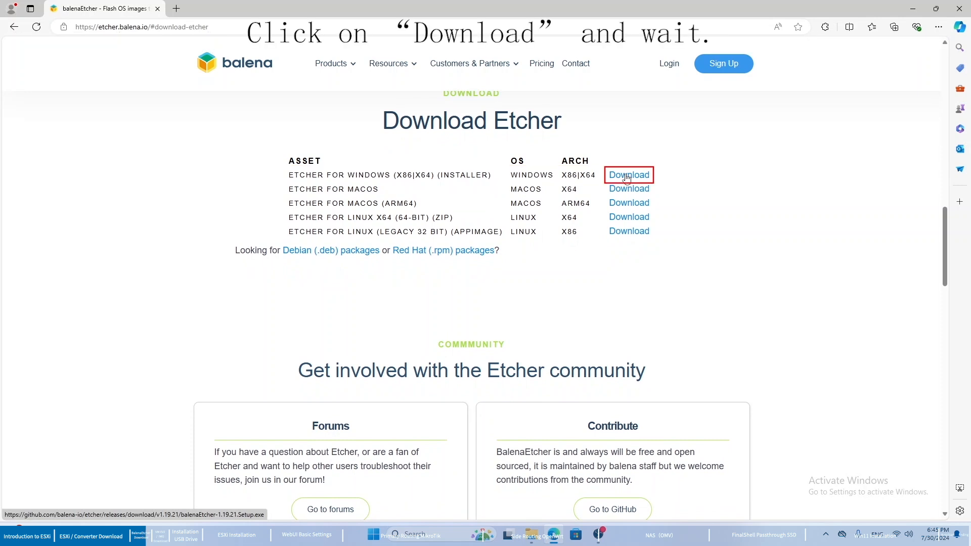
pyautogui.click(627, 175)
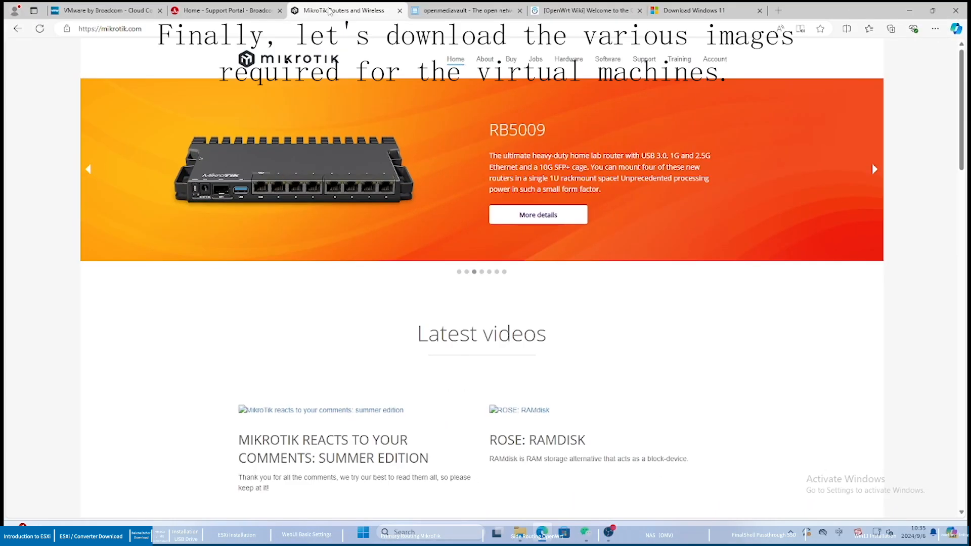
# - Download the x86 CD image of RouterOS 7.15.3 Stable from the MikroTik software page
pyautogui.click(614, 62)
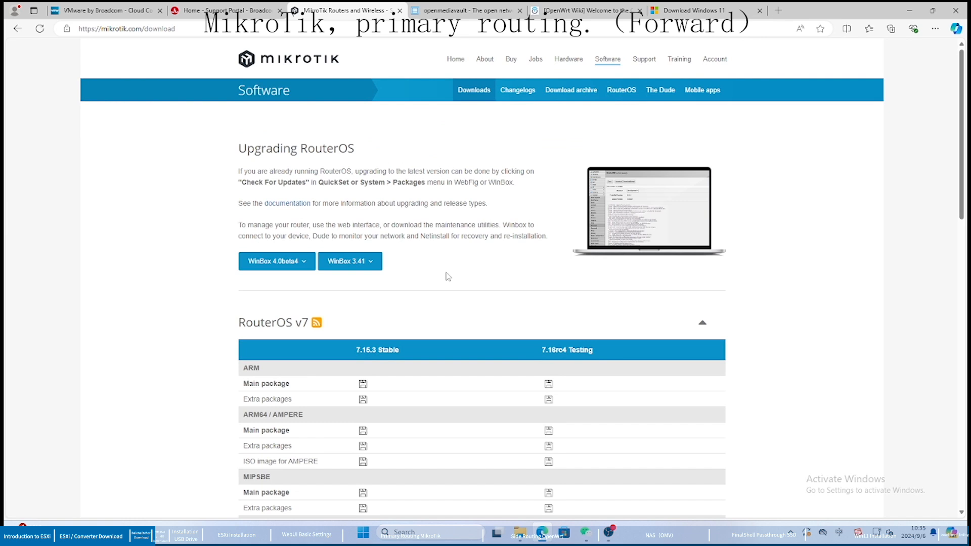
pyautogui.scroll(-7, 387, 256)
pyautogui.click(363, 406)
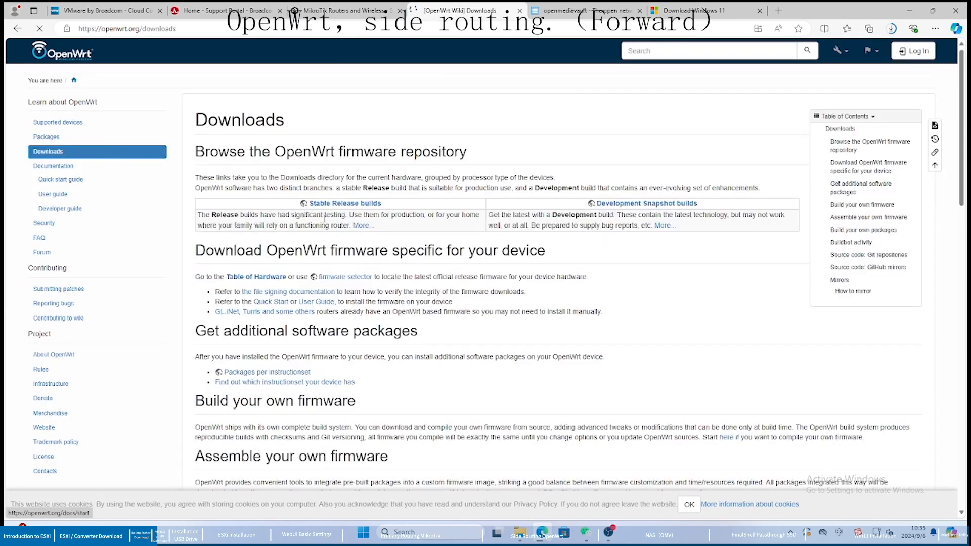
# - Browse the OpenWrt downloads to the 23.05.4 release's image files for the x86/64 target
pyautogui.scroll(-2, 485, 273)
pyautogui.click(388, 197)
pyautogui.scroll(-8, 387, 197)
pyautogui.click(223, 374)
pyautogui.click(217, 116)
pyautogui.click(216, 456)
pyautogui.click(214, 104)
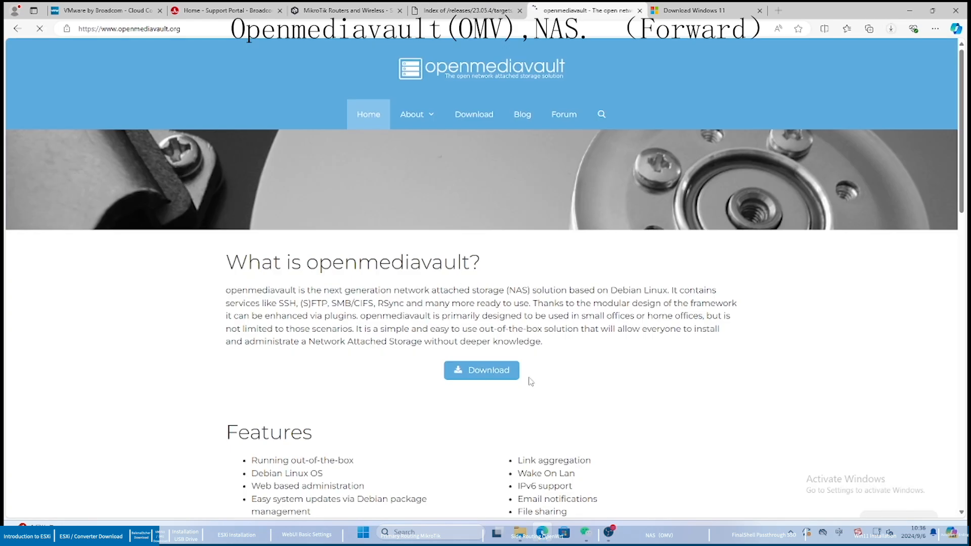
# - Download the openmediavault_7.0-32-amd64.iso image from SourceForge
pyautogui.click(481, 369)
pyautogui.click(481, 377)
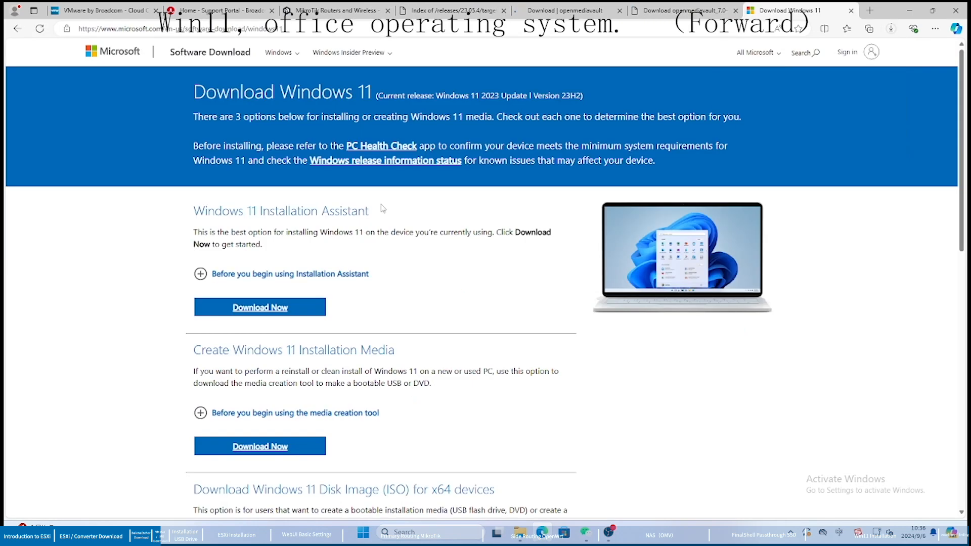
# - Download Microsoft's Windows 11 Media Creation Tool and use it to save Windows 11 as an ISO file
pyautogui.scroll(-2, 312, 381)
pyautogui.click(298, 348)
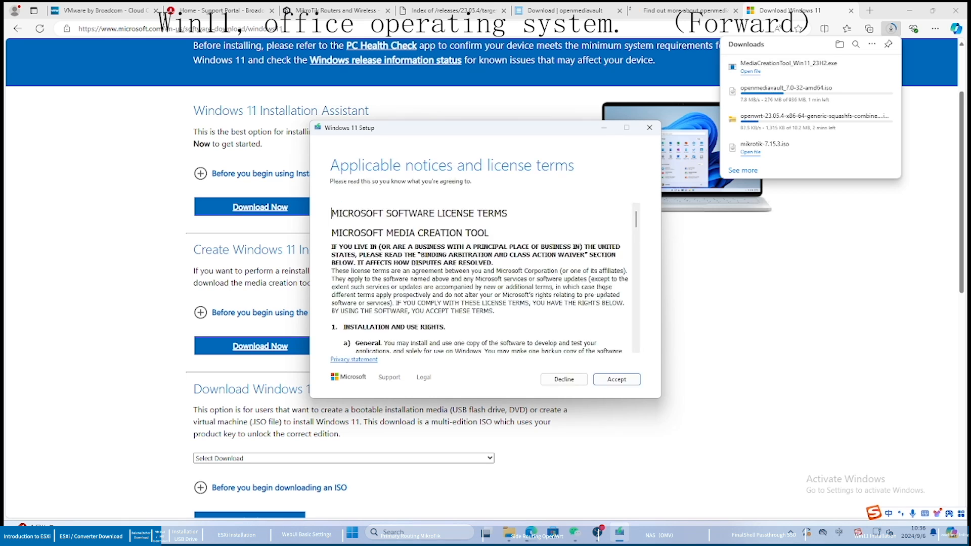
pyautogui.click(617, 379)
pyautogui.click(617, 379)
pyautogui.click(333, 233)
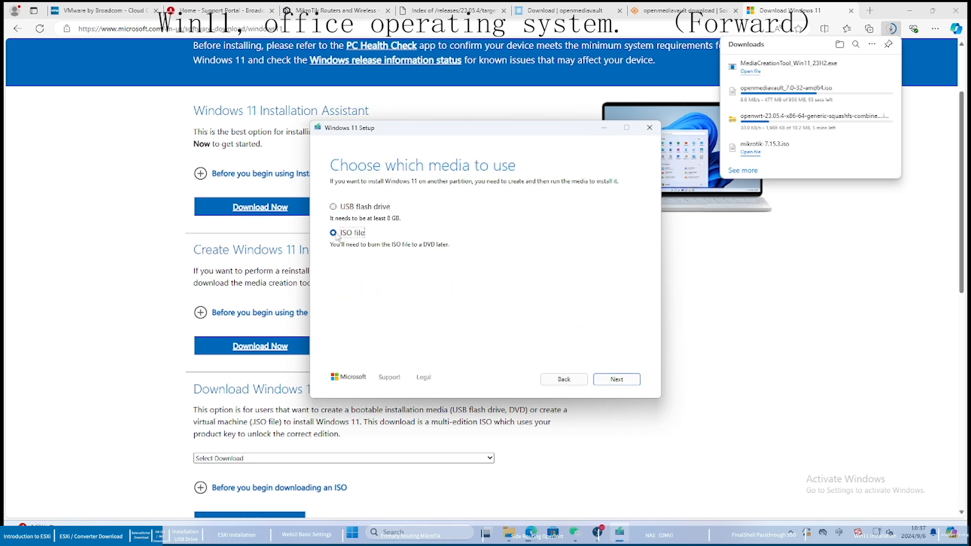
pyautogui.click(617, 379)
pyautogui.click(705, 394)
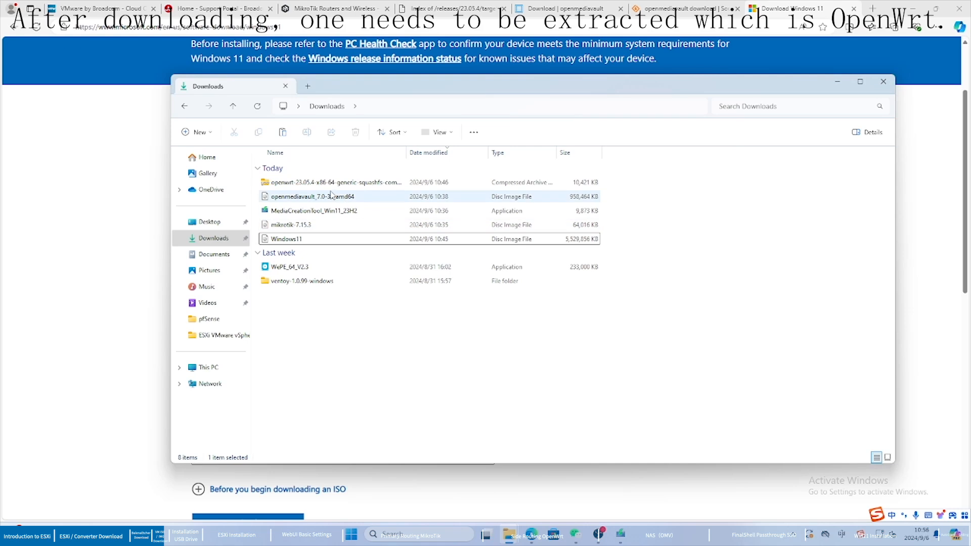
# - Extract the openwrt-23.05.4-x86-64-generic-squashfs archive within the Downloads folder
pyautogui.click(294, 182)
pyautogui.rightClick(303, 182)
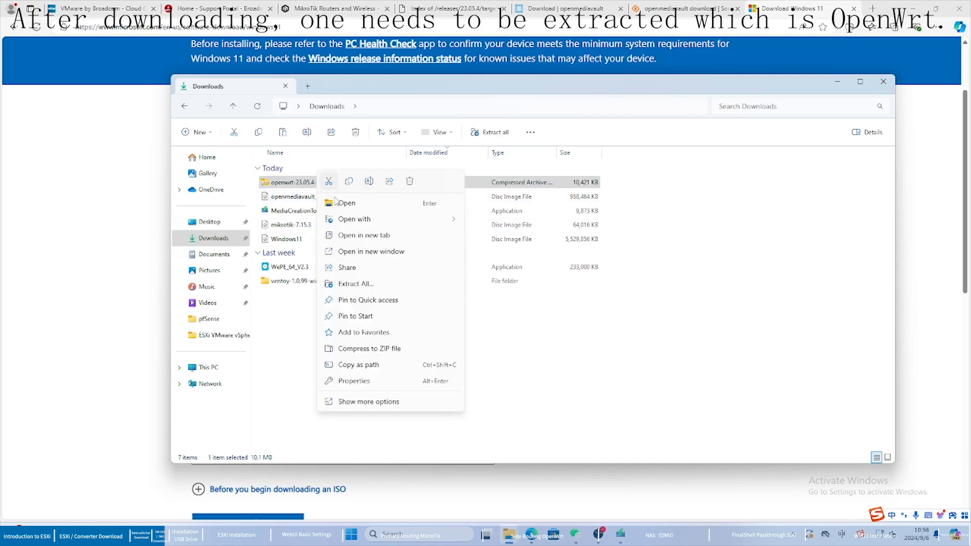
pyautogui.click(356, 283)
pyautogui.click(576, 362)
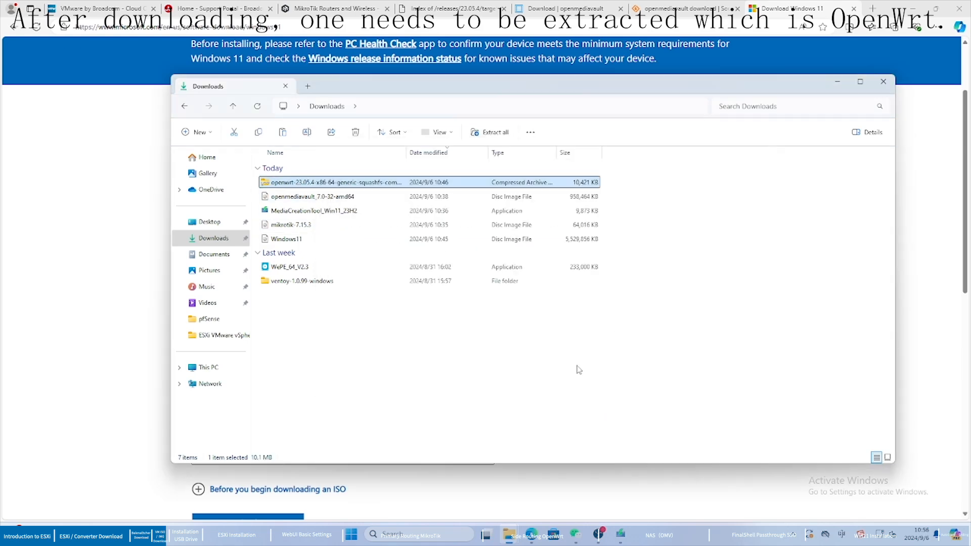
pyautogui.click(866, 71)
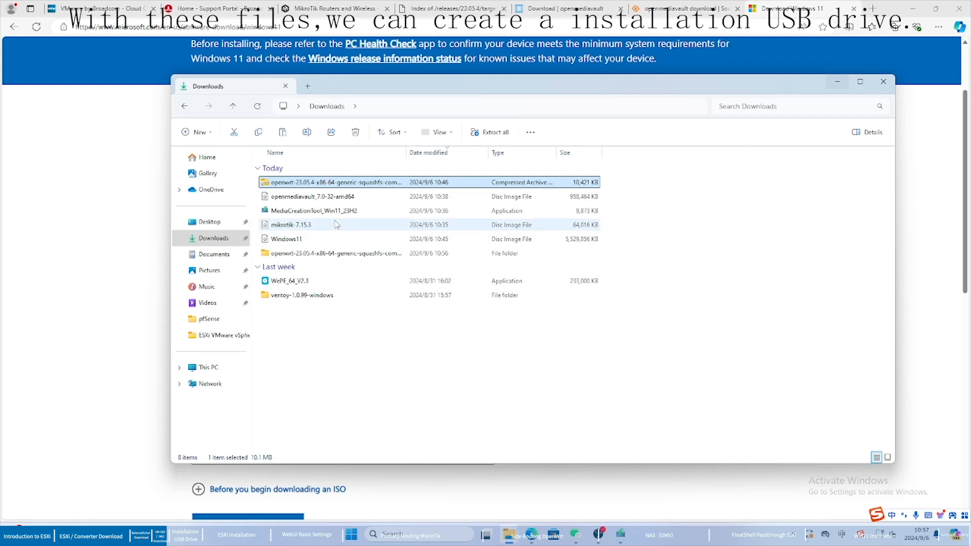
pyautogui.click(304, 226)
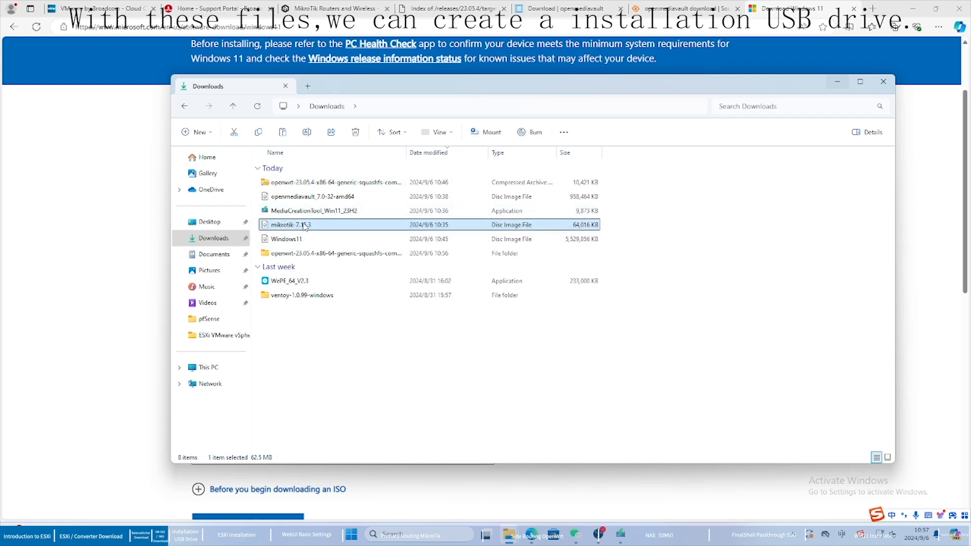
pyautogui.click(303, 252)
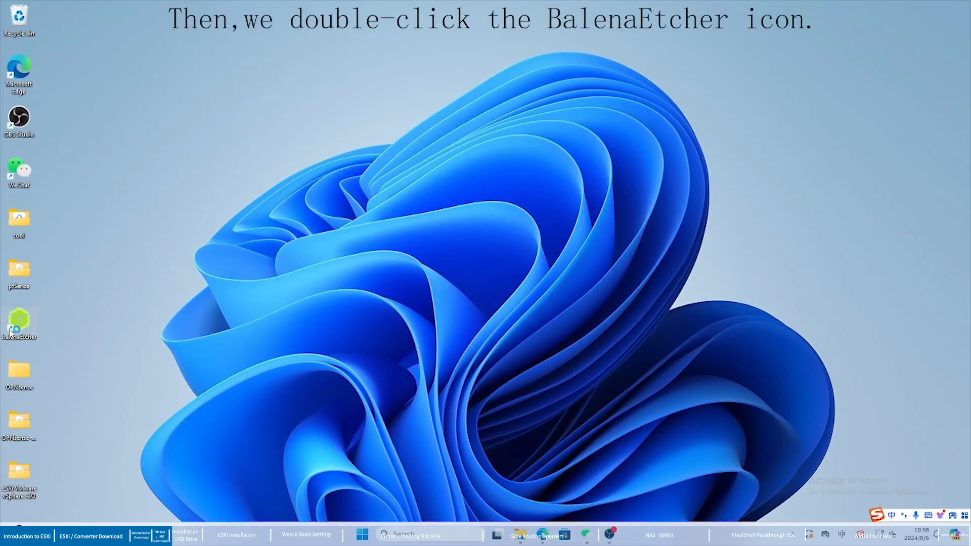
# - Start balenaEtcher and load the 8G-ESXI-8.0U1A-21813344-STANDARD-CU image from the ESXi VMware vSphere AIO folder's 资源包 subfolder
pyautogui.doubleClick(11, 328)
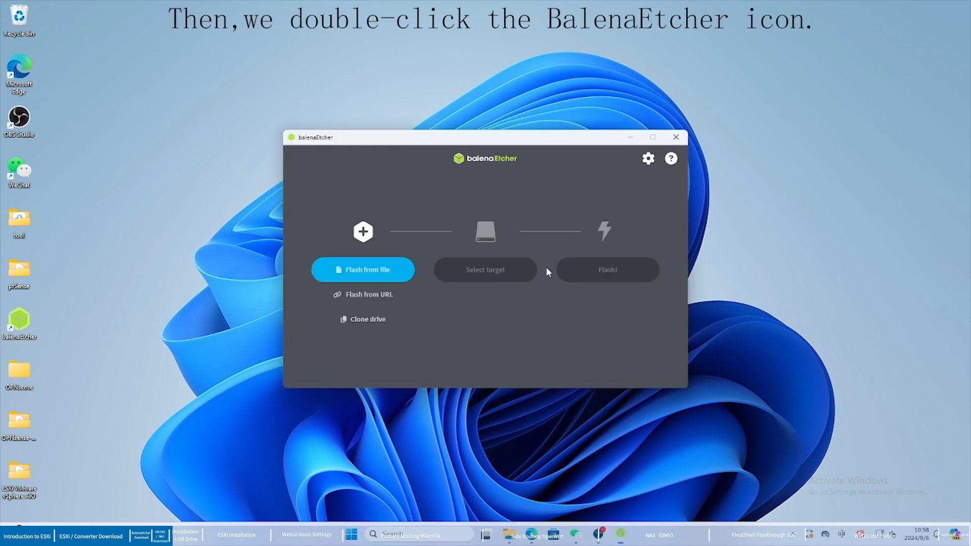
pyautogui.click(362, 277)
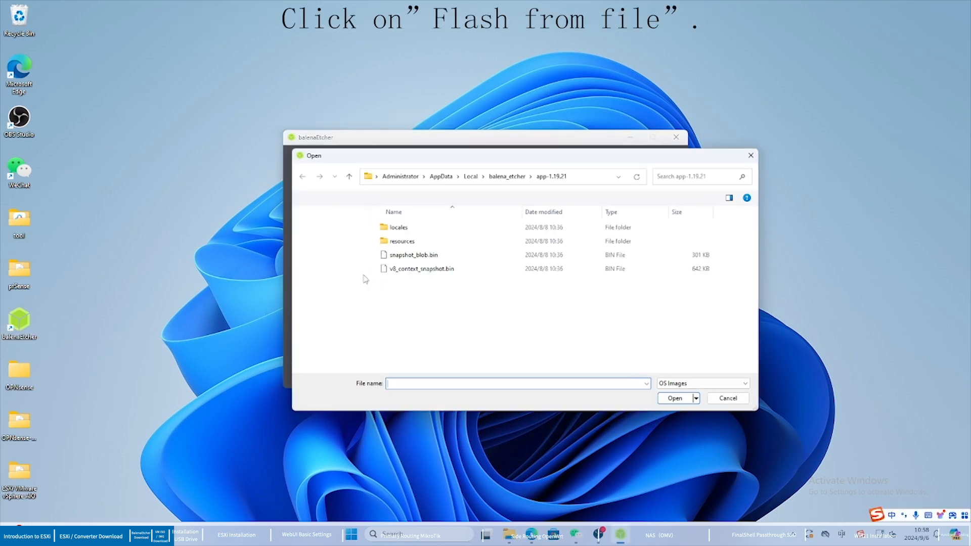
pyautogui.doubleClick(427, 226)
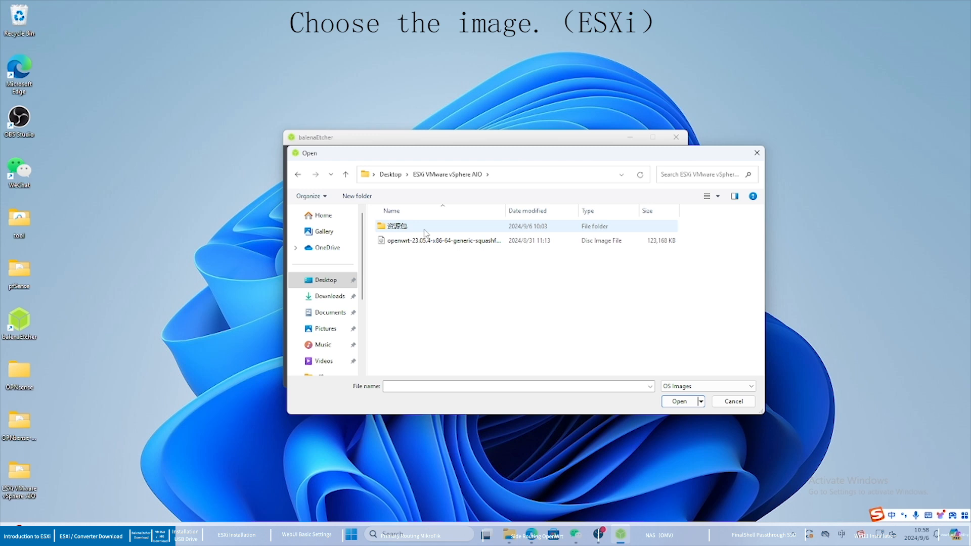
pyautogui.doubleClick(420, 226)
pyautogui.click(430, 226)
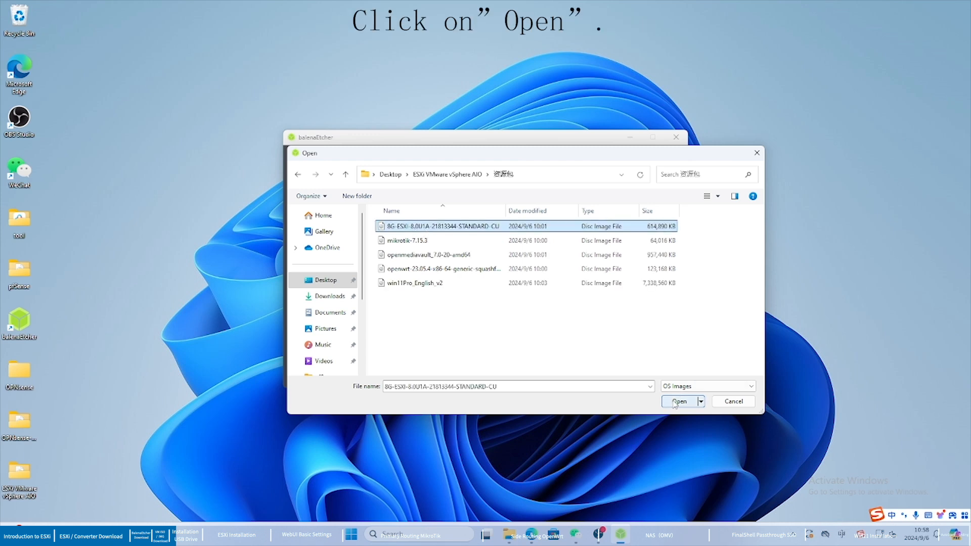
pyautogui.click(678, 402)
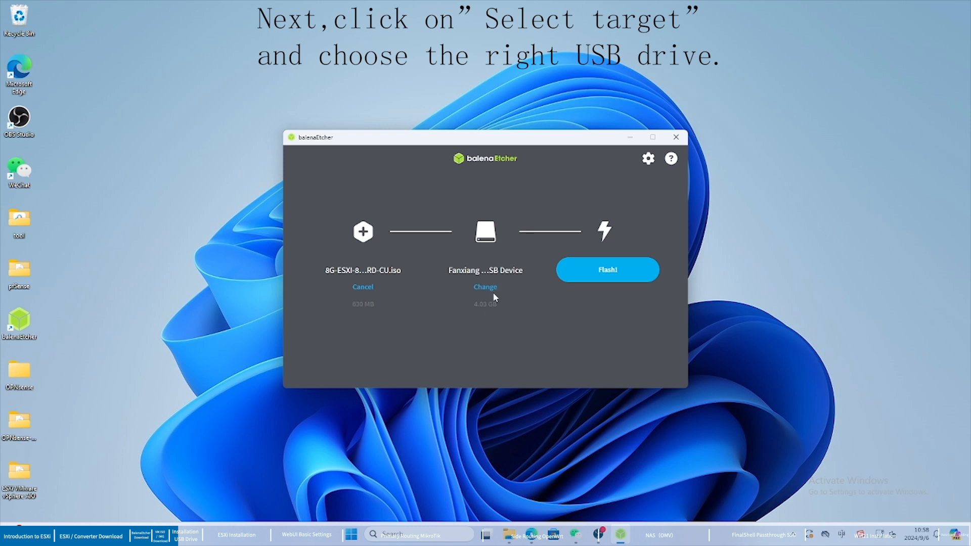
# - Choose the Fanxiang F206 USB Device on D:\ as the target and flash the ESXi image to it
pyautogui.click(485, 287)
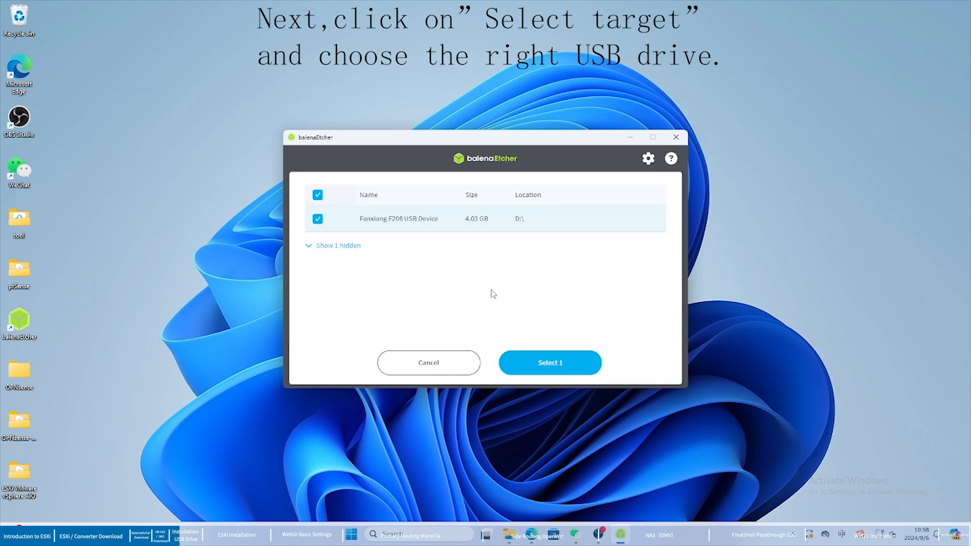
pyautogui.click(536, 368)
pyautogui.click(614, 272)
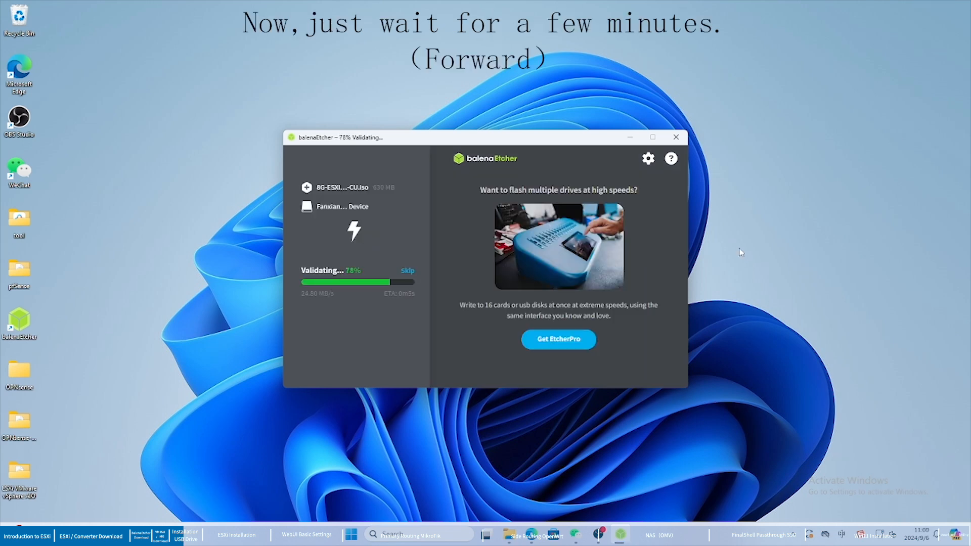
# - Close balenaEtcher and eject the flashed USB drive from Windows
pyautogui.click(675, 137)
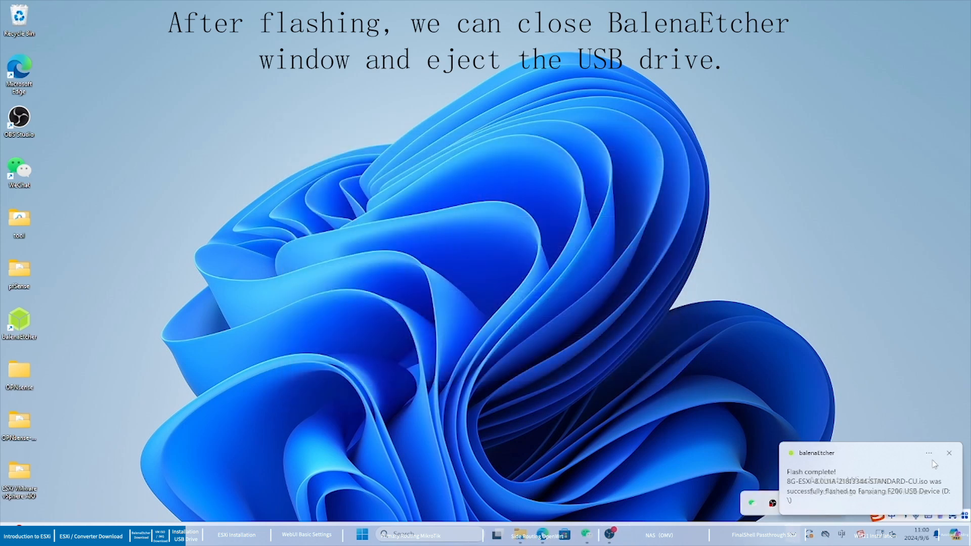
pyautogui.click(809, 531)
pyautogui.click(811, 503)
pyautogui.click(834, 479)
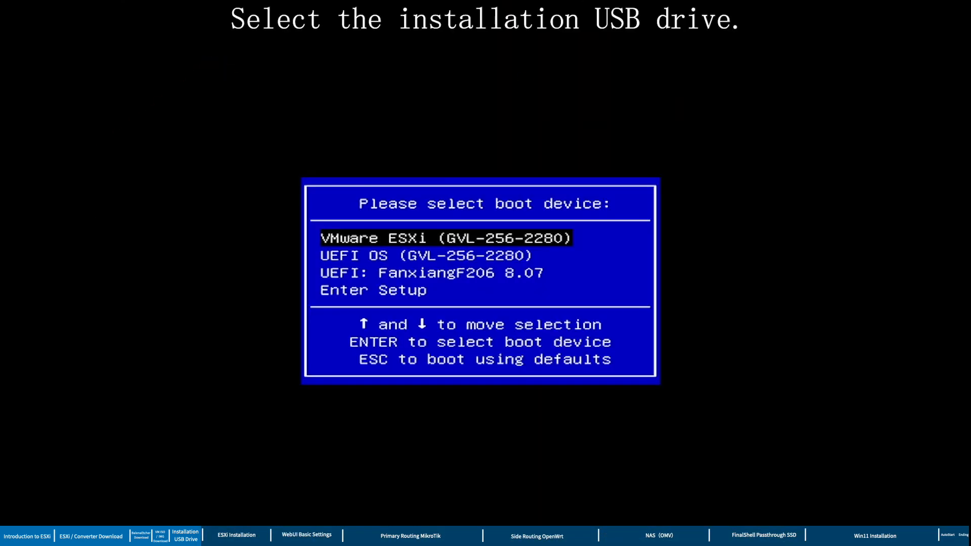
# - Boot from UEFI: FanxiangF206 8.07 and start the ESXi installer with the boot option autoPartitionOSDataSize=8192 appended
pyautogui.press('Down')
pyautogui.press('Down')
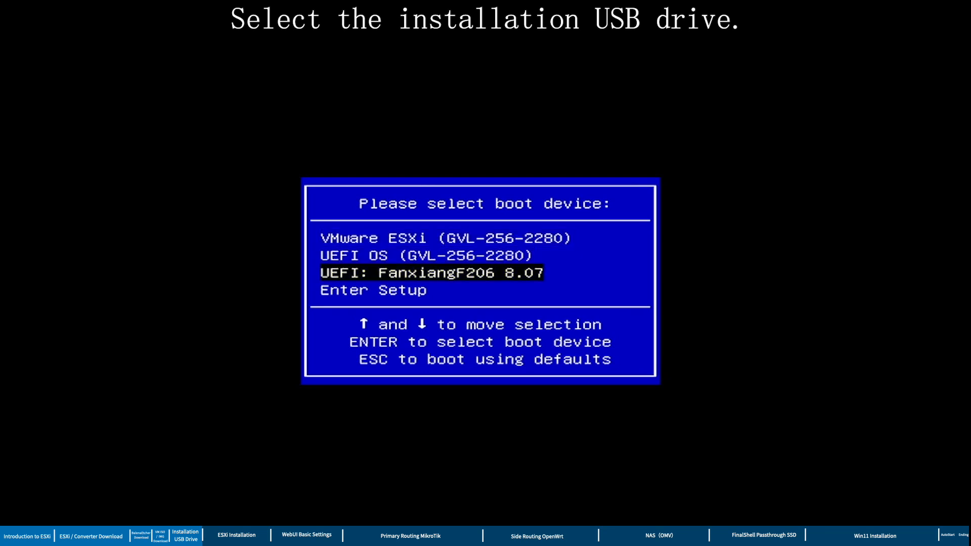
pyautogui.press('Return')
pyautogui.hotkey('shift', 'o')
pyautogui.write('autoPartitionOSDataSize=8192')
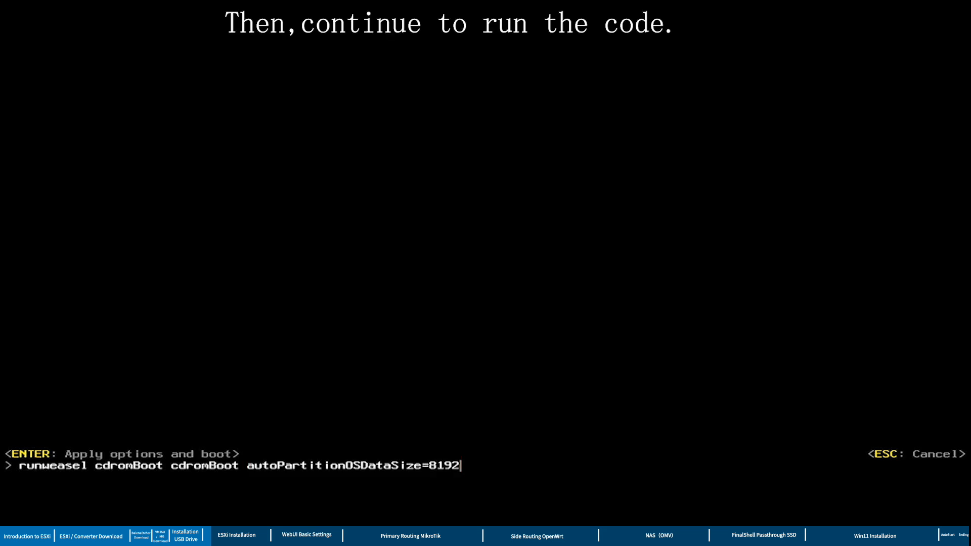
pyautogui.press('Return')
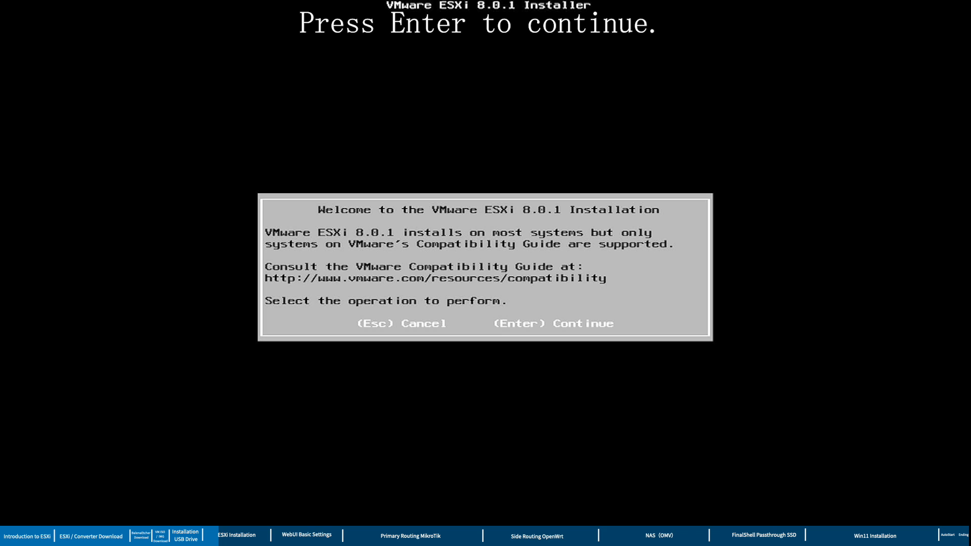
# - Accept the ESXi license agreement and select the NVMe GVL-256-2280 disk to overwrite, with the US Default keyboard layout
pyautogui.press('Return')
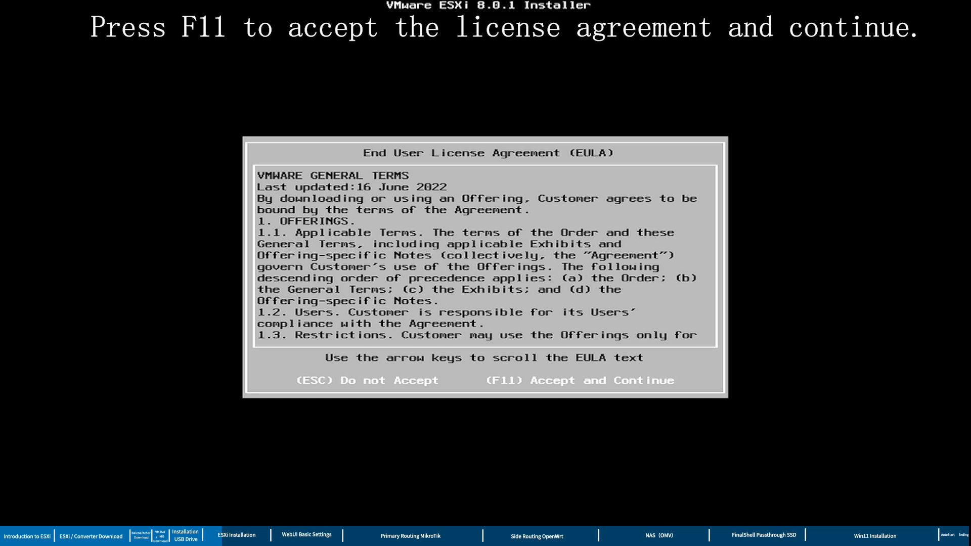
pyautogui.press('F11')
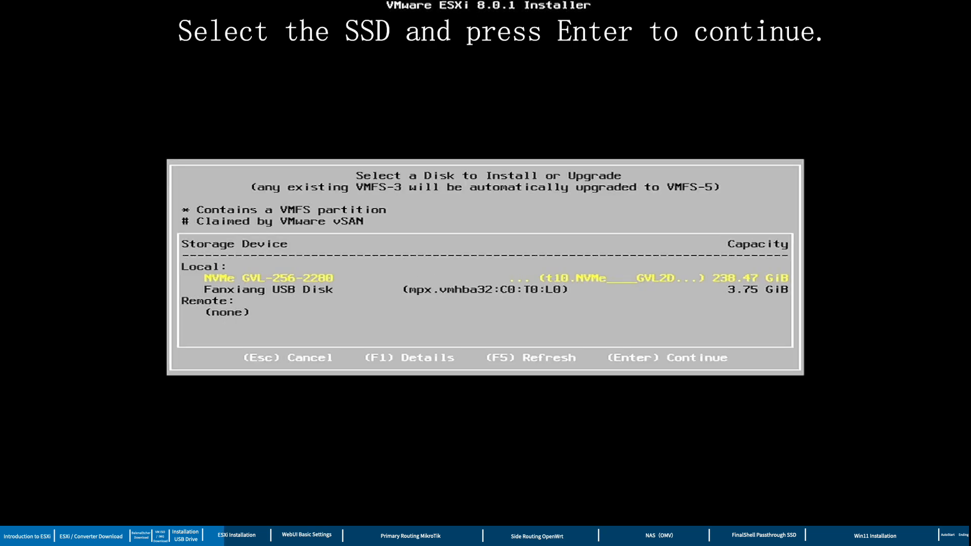
pyautogui.press('Return')
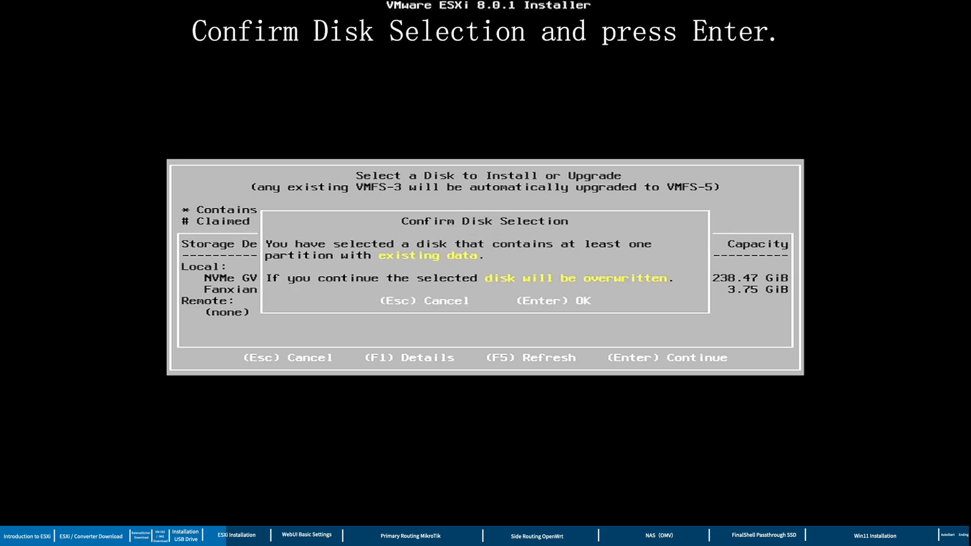
pyautogui.press('Return')
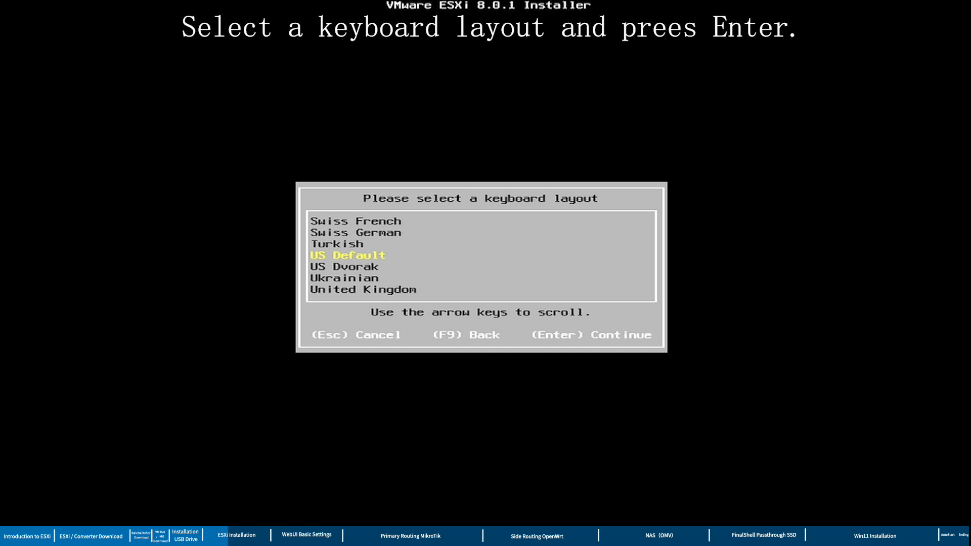
pyautogui.press('Return')
# - Enter and confirm the root password for the ESXi installation
pyautogui.write('**********')
pyautogui.press('Tab')
pyautogui.write('**********')
pyautogui.press('Return')
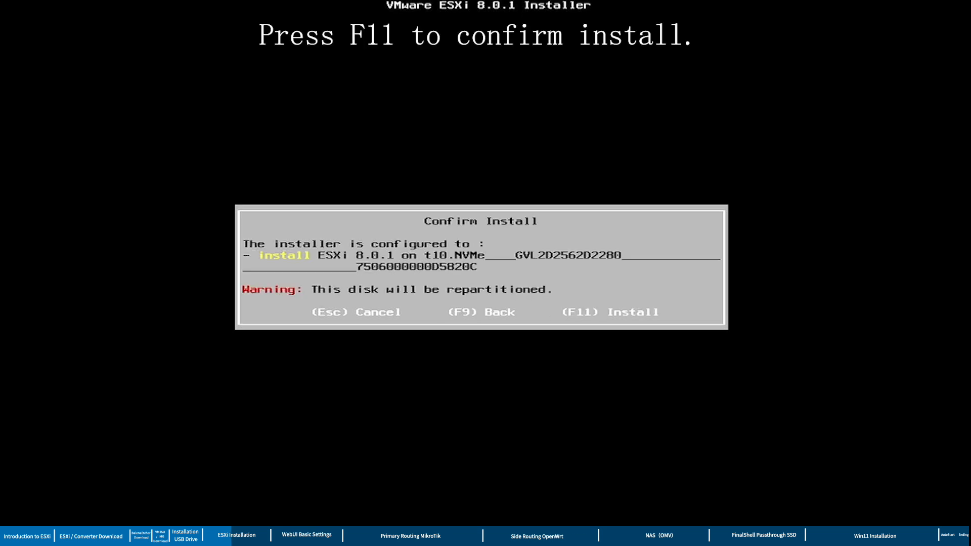
# - Install ESXi 8.0.1 on the selected NVMe disk and reboot the server
pyautogui.press('F11')
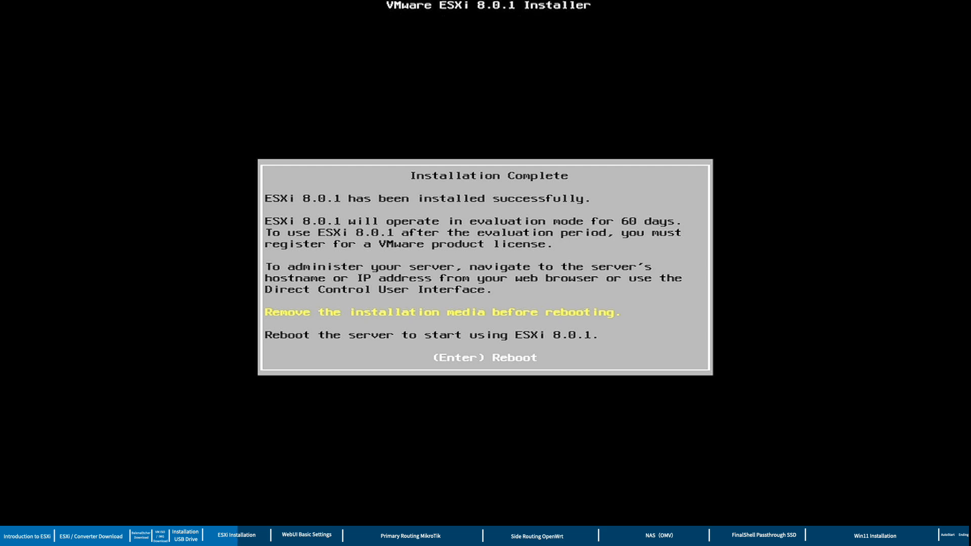
pyautogui.press('Return')
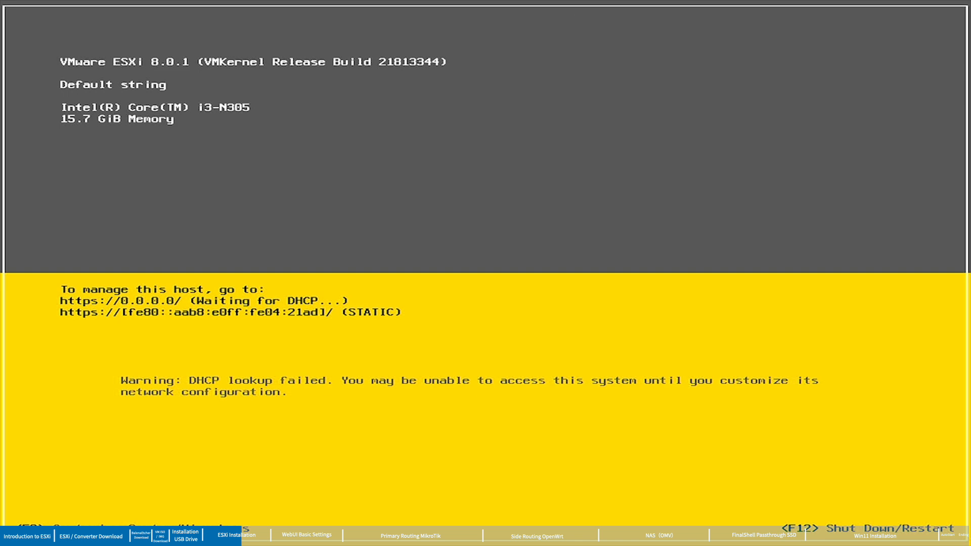
# - Log in to the ESXi host's System Customization with the account password
pyautogui.press('F2')
pyautogui.press('Tab')
pyautogui.write('**********')
pyautogui.press('Return')
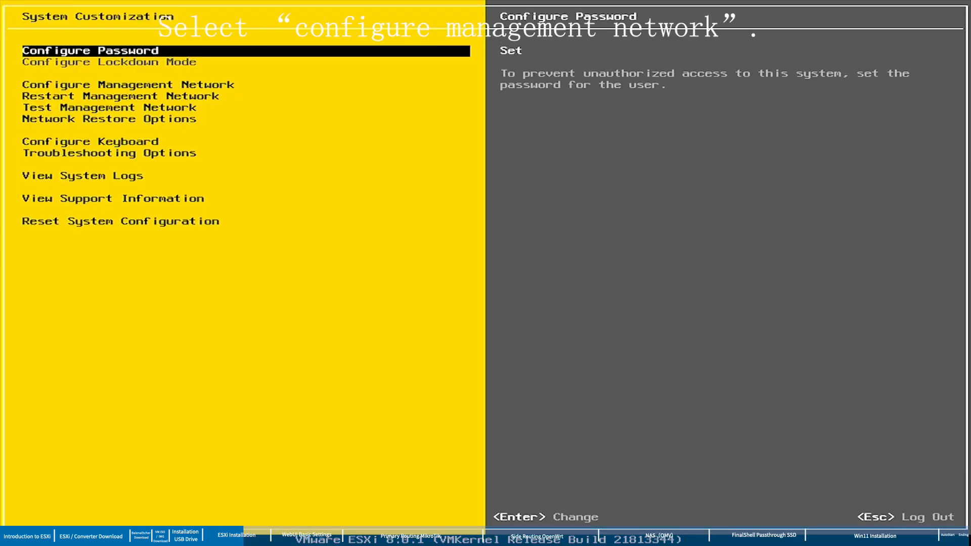
# - Switch the management network's IPv4 configuration to a static address and network configuration
pyautogui.press('Down')
pyautogui.press('Down')
pyautogui.press('Return')
pyautogui.press('Down')
pyautogui.press('Down')
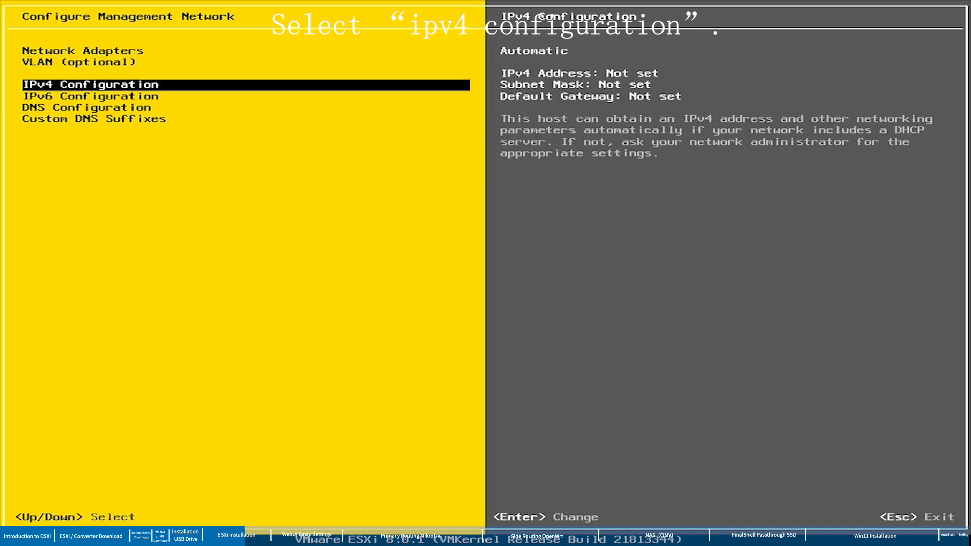
pyautogui.press('Return')
pyautogui.press('Down')
pyautogui.press('Down')
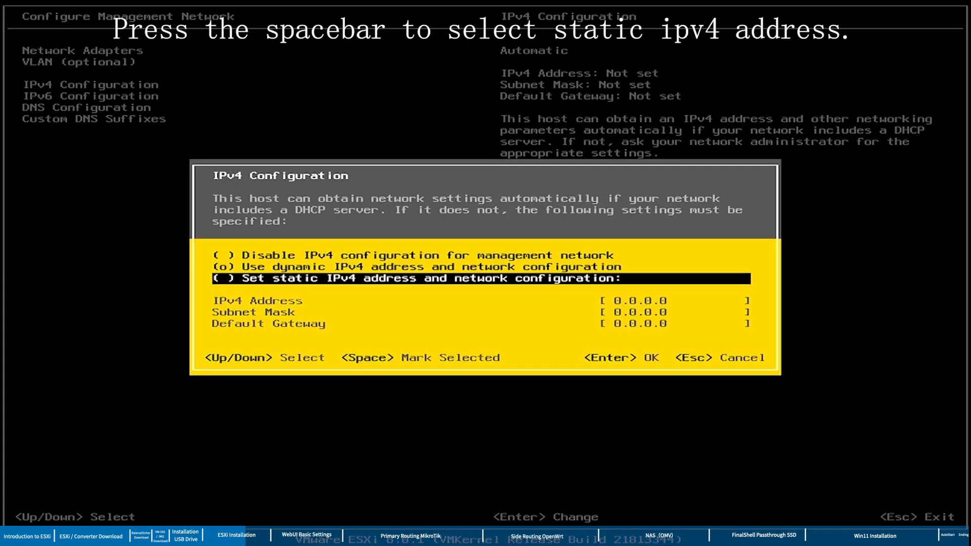
pyautogui.press('space')
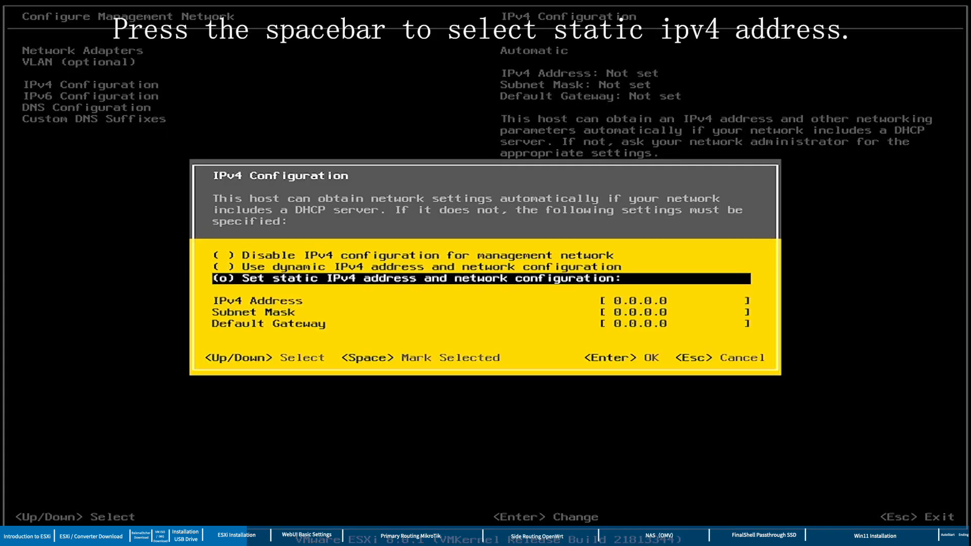
# - Set the IPv4 address to 192.168.10.3, subnet mask to 255.255.255.0 and default gateway to 192.168.10.1, and apply them
pyautogui.press('Down')
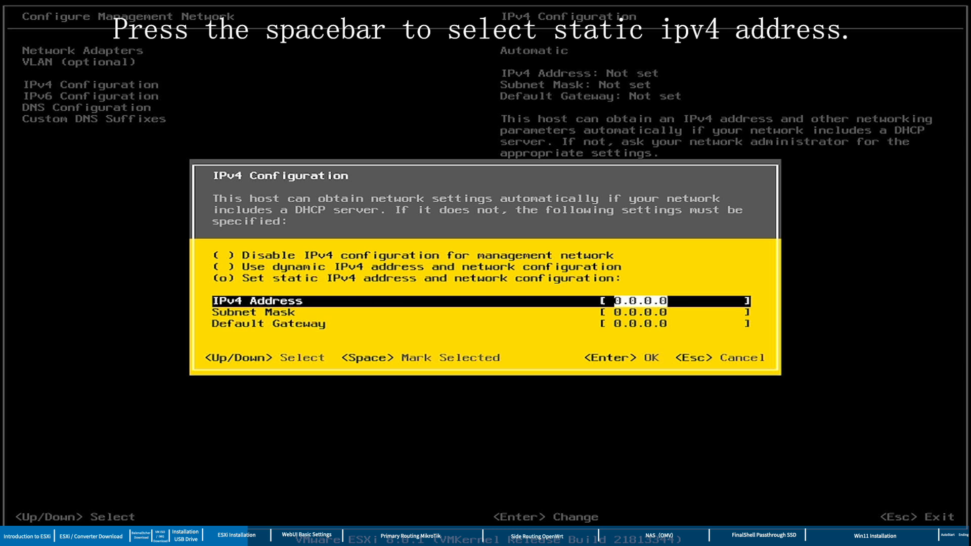
pyautogui.write('192.168.10.3')
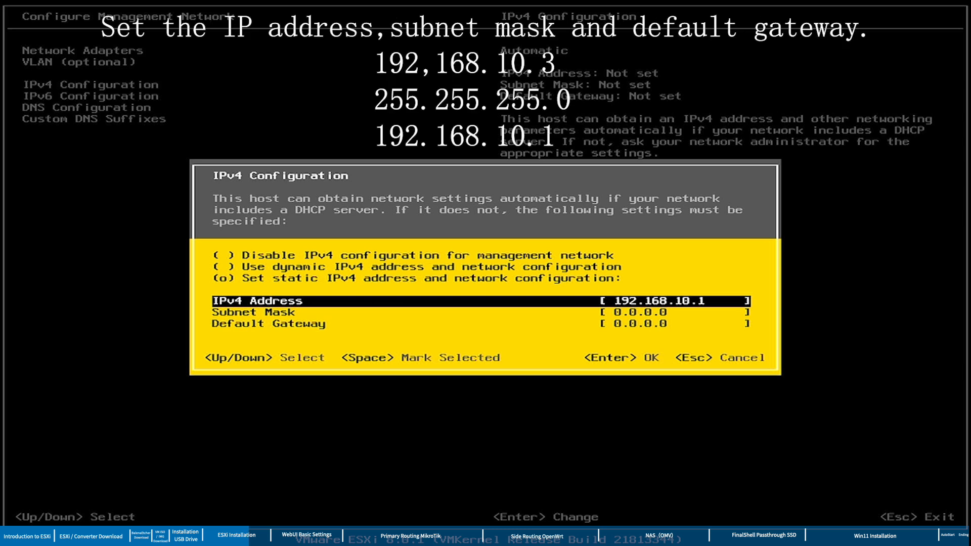
pyautogui.press('Down')
pyautogui.write('255.255.255.0')
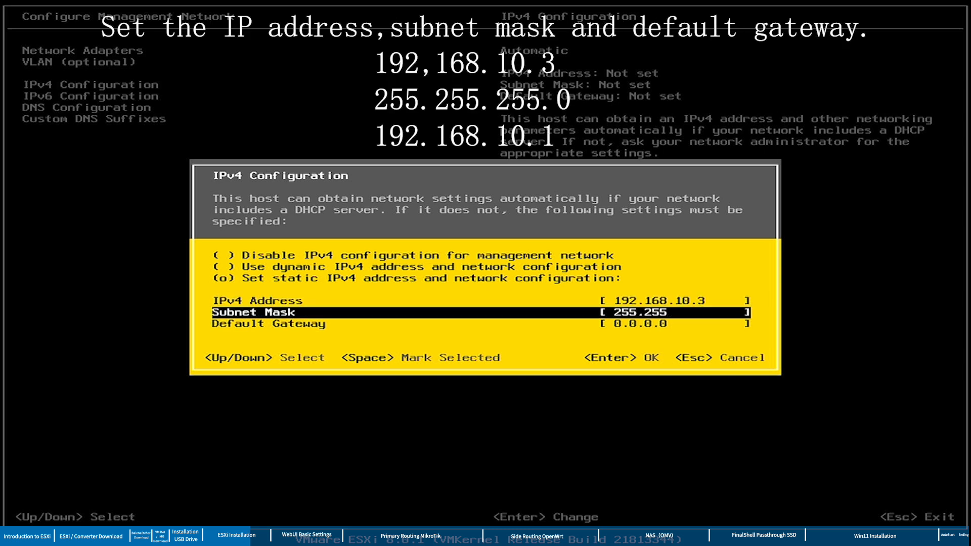
pyautogui.press('Down')
pyautogui.write('192.168.10.1')
pyautogui.press('Return')
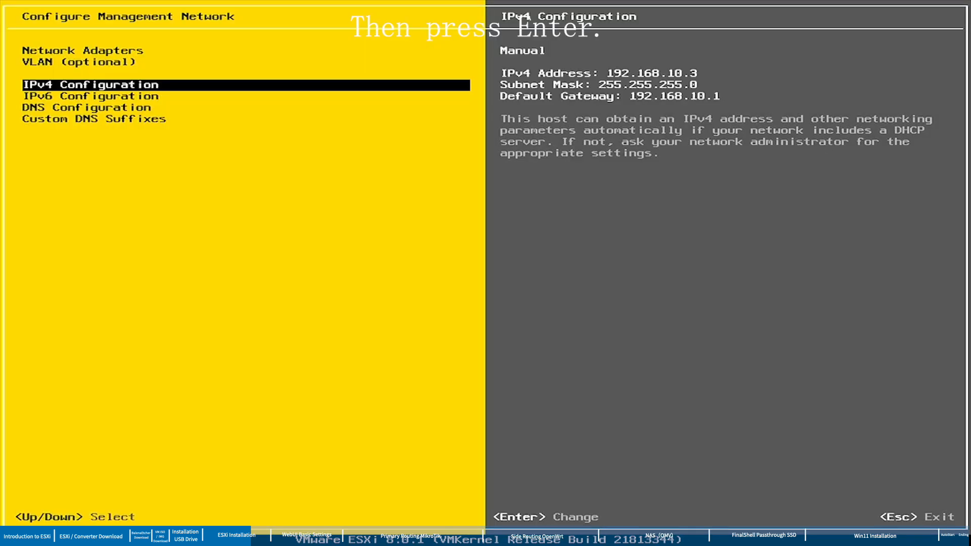
# - Examine the connection status of the management network's adapters, reopening the adapter list to refresh it
pyautogui.press('Up')
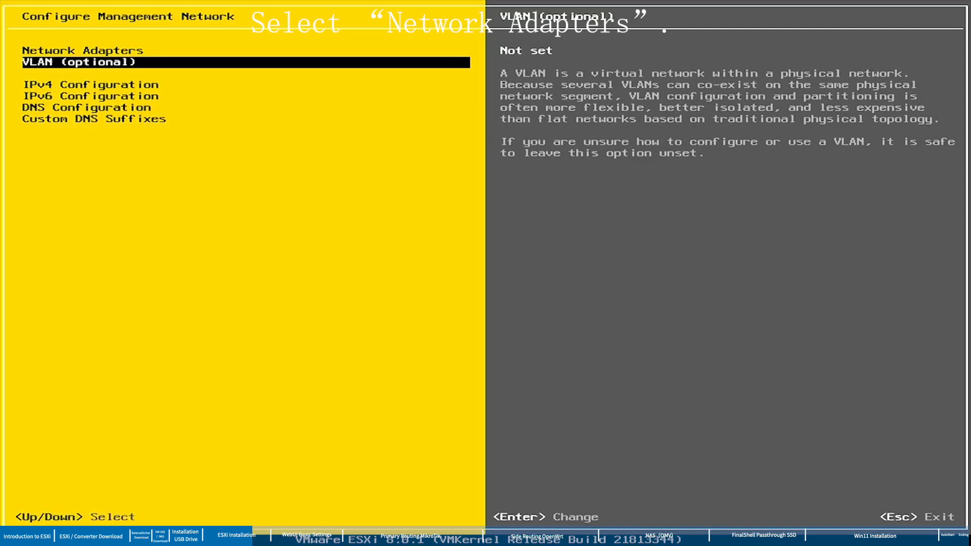
pyautogui.press('Up')
pyautogui.press('Return')
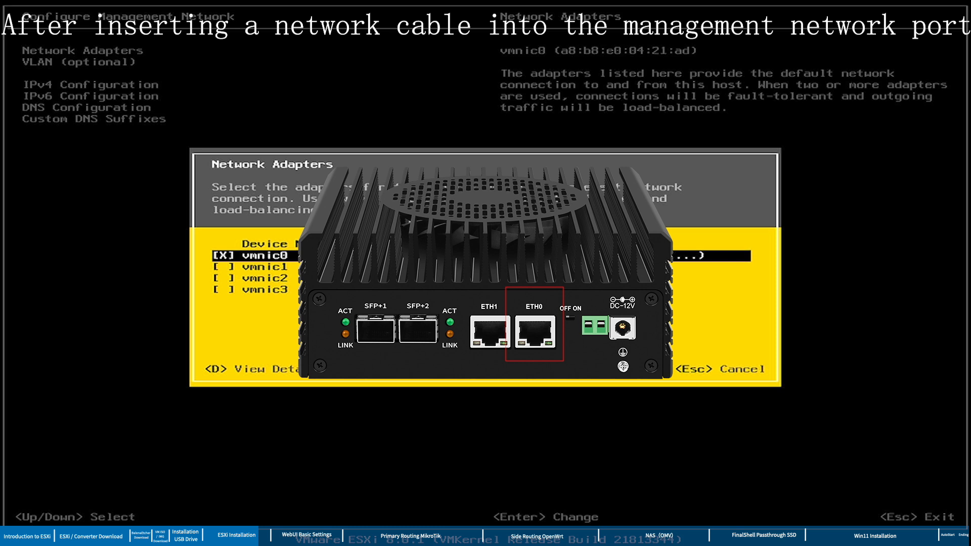
pyautogui.press('Escape')
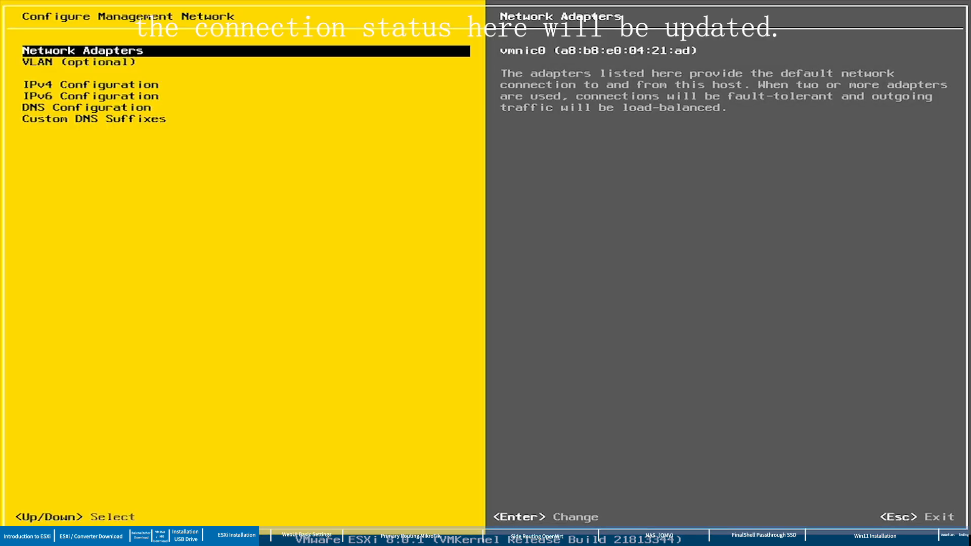
pyautogui.press('Return')
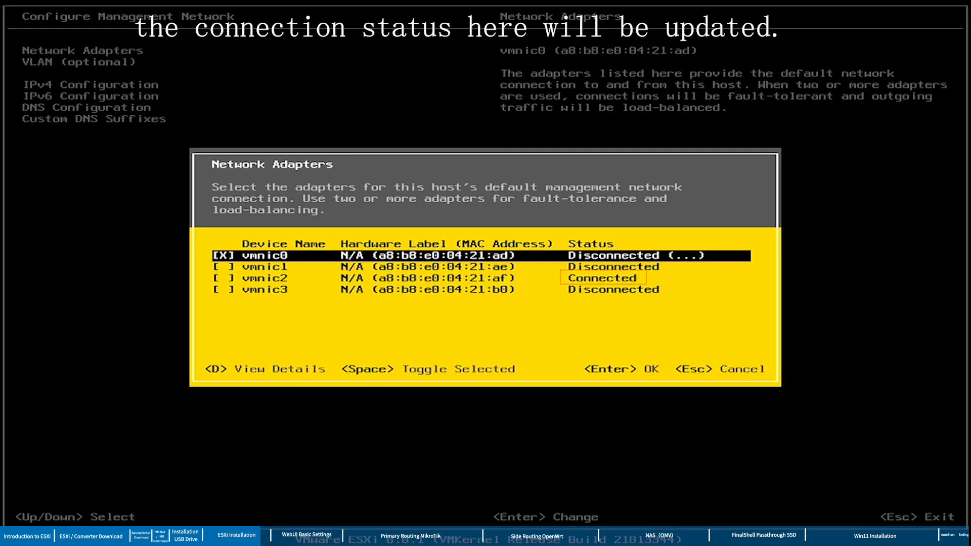
# - Assign vmnic2 instead of vmnic0 as the adapter for the host's management network
pyautogui.press('Down')
pyautogui.press('Down')
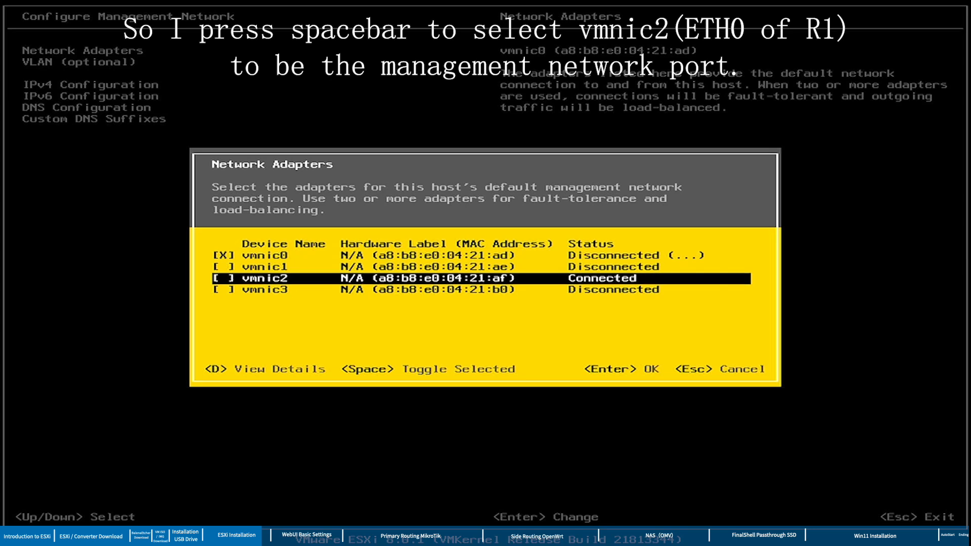
pyautogui.press('space')
pyautogui.press('Up')
pyautogui.press('Up')
pyautogui.press('space')
pyautogui.press('Down')
pyautogui.press('Down')
pyautogui.press('Down')
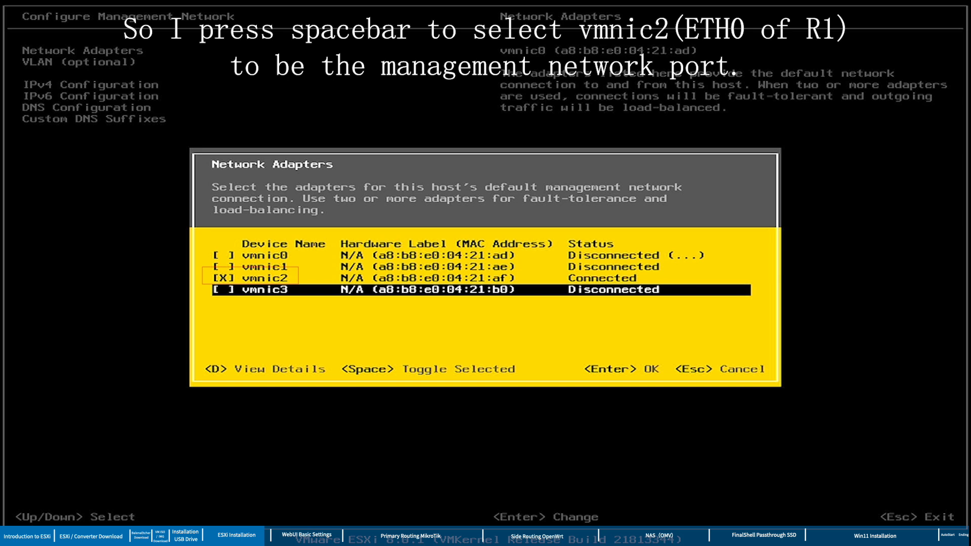
pyautogui.press('Return')
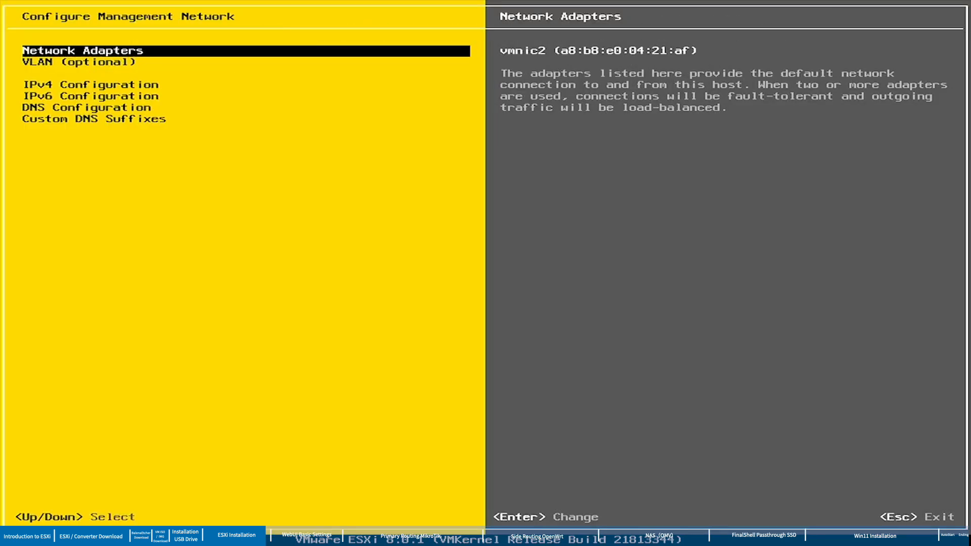
# - Apply the management network changes and log out of System Customization
pyautogui.press('Escape')
pyautogui.press('y')
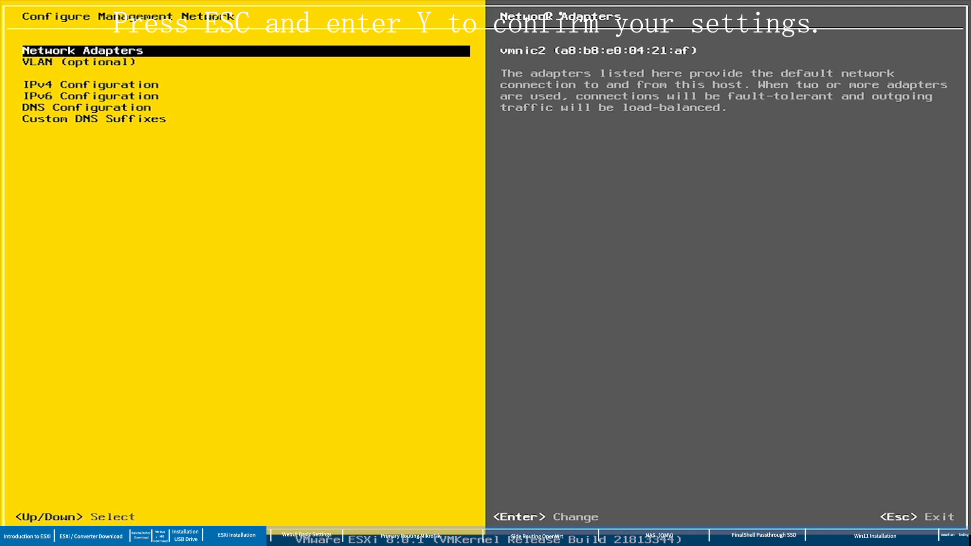
pyautogui.press('Escape')
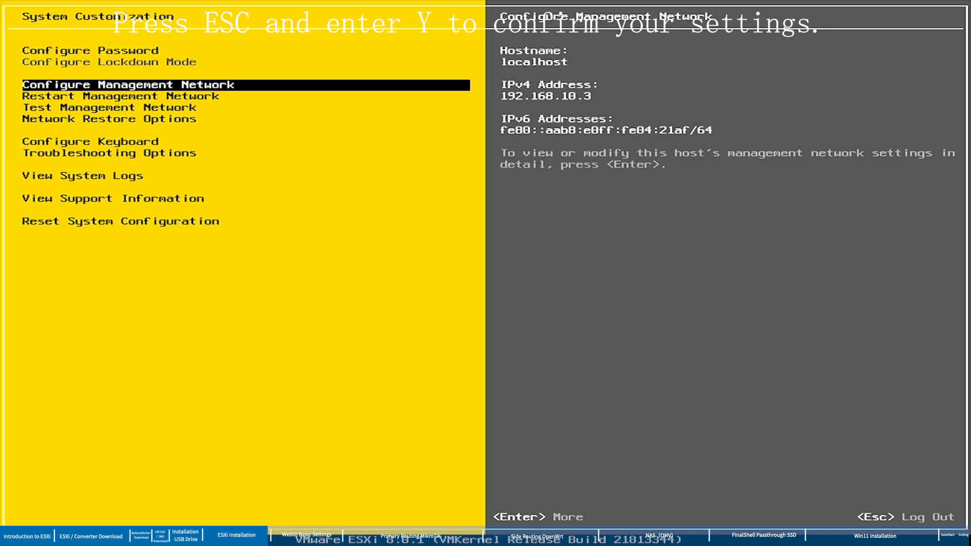
pyautogui.press('Escape')
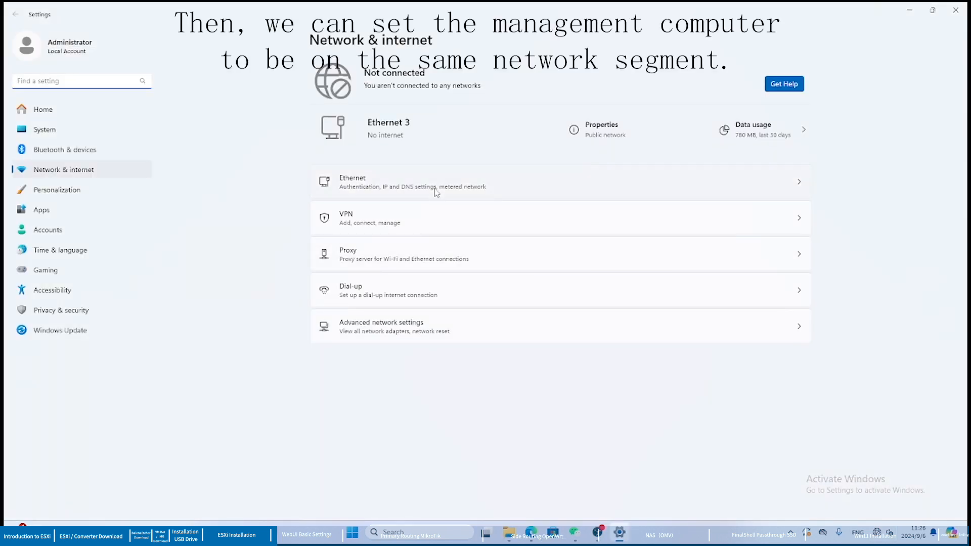
# - Give the PC a manual IPv4 address of 192.168.10.123, subnet mask 255.255.255.0, gateway 192.168.10.1 and a preferred DNS server
pyautogui.click(433, 189)
pyautogui.click(781, 196)
pyautogui.click(455, 245)
pyautogui.click(455, 263)
pyautogui.click(422, 191)
pyautogui.write('192.168.10.123')
pyautogui.press('Tab')
pyautogui.write('255.255.255.0')
pyautogui.press('Tab')
pyautogui.write('192.168.10.1')
pyautogui.press('Tab')
pyautogui.write('8.8')
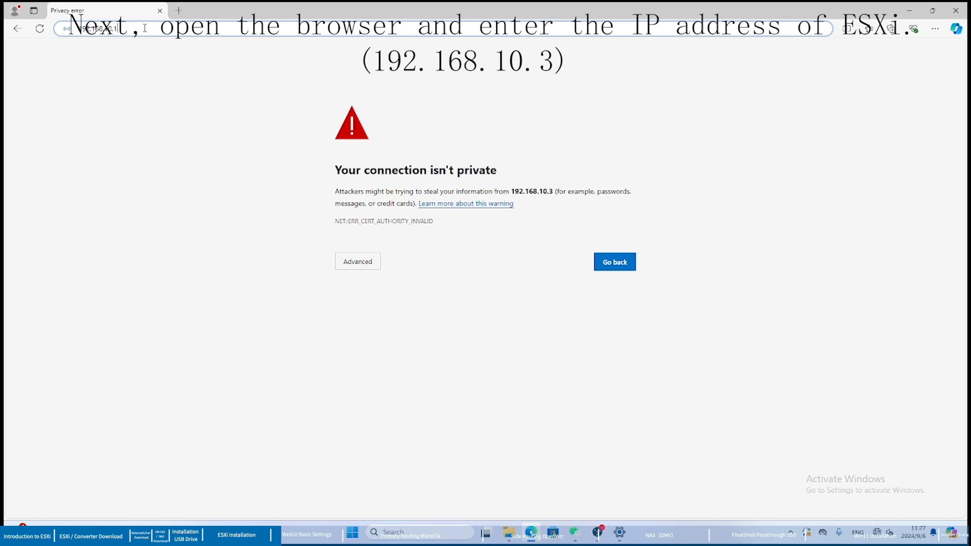
# - Open 192.168.10.3 in Microsoft Edge and continue past the certificate warning to the ESXi login page
pyautogui.press('BackSpace')
pyautogui.write('3')
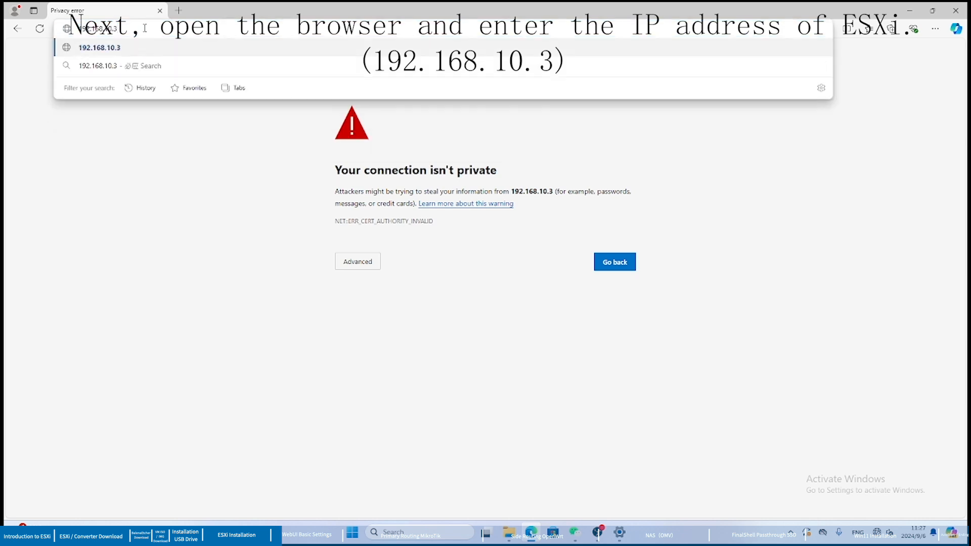
pyautogui.press('Return')
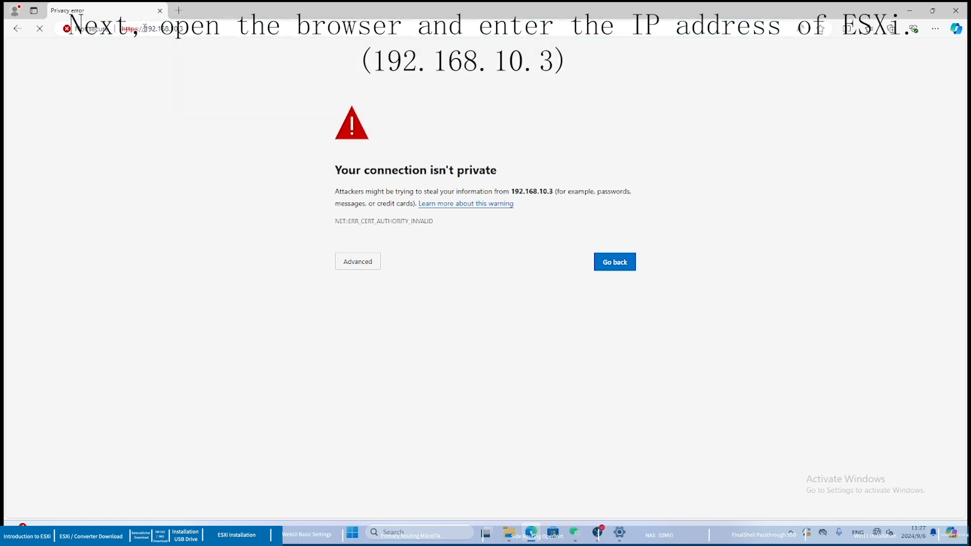
pyautogui.click(349, 265)
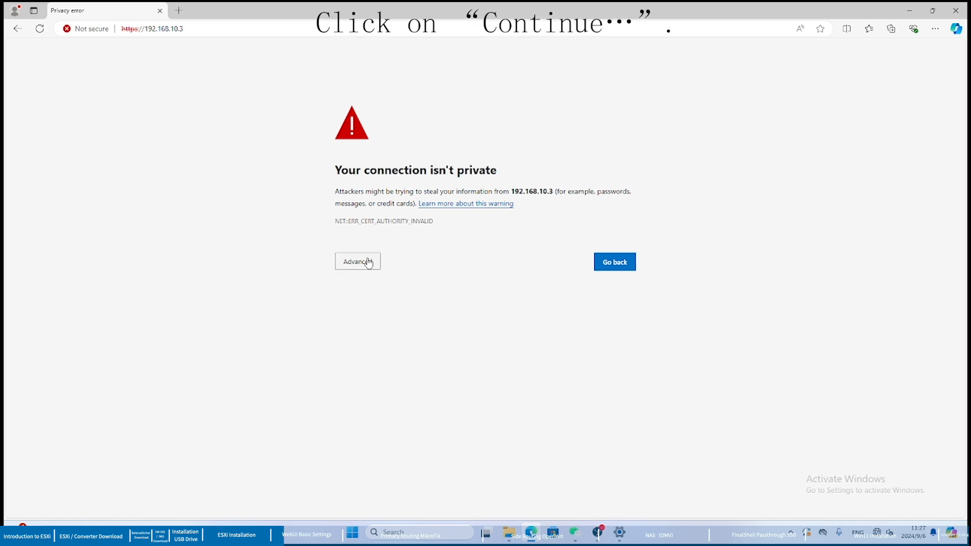
pyautogui.click(369, 262)
pyautogui.click(387, 342)
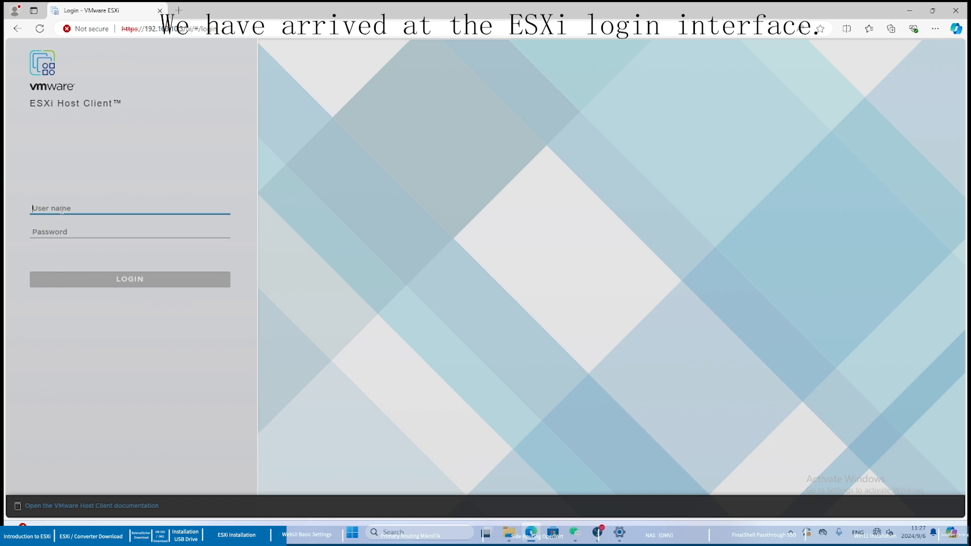
# - Log in to the host as root with the account password and decline the VMware Customer Experience Improvement Program
pyautogui.write('root')
pyautogui.press('Tab')
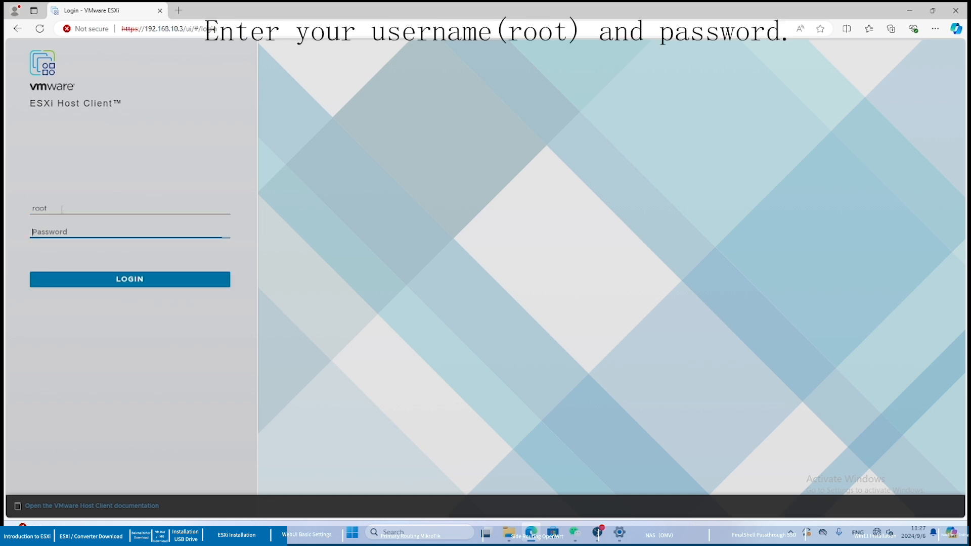
pyautogui.write('••')
pyautogui.press('Return')
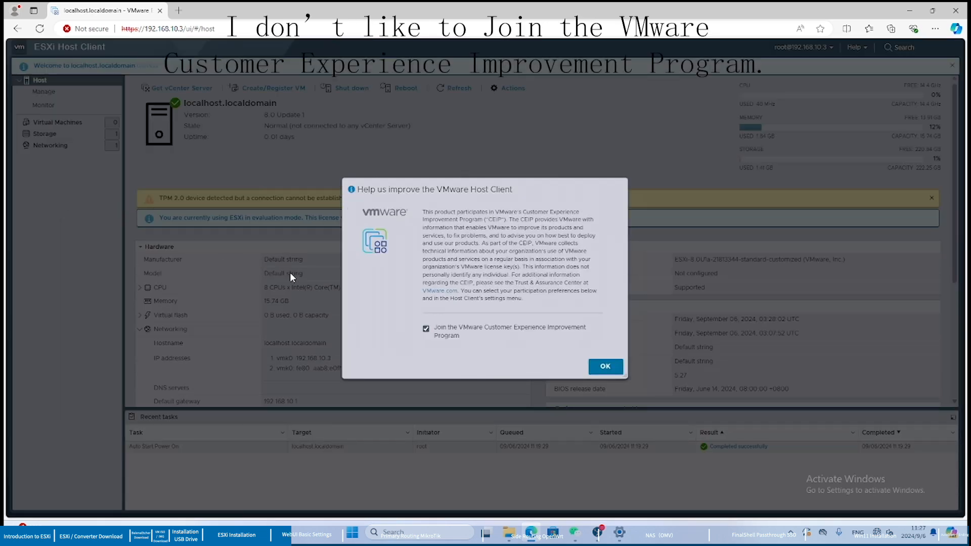
pyautogui.click(426, 329)
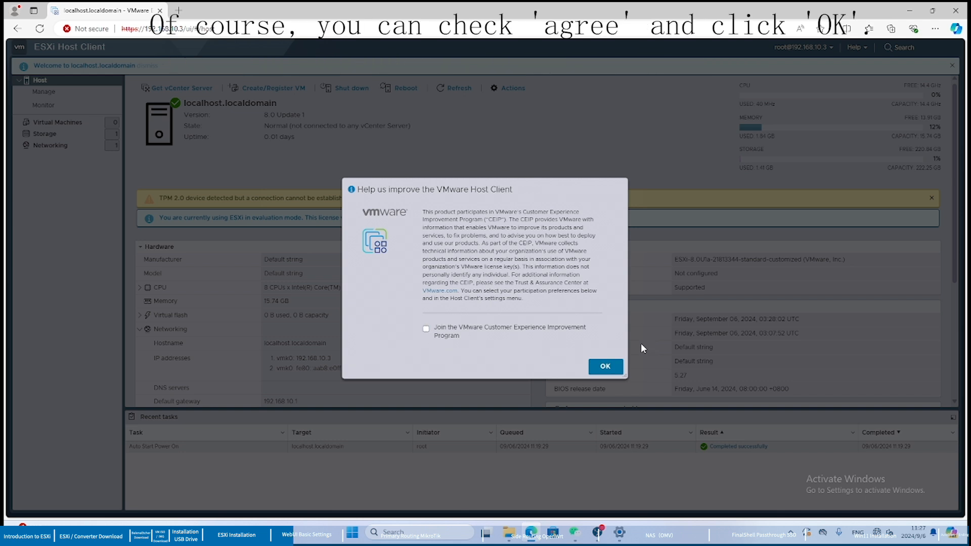
pyautogui.click(610, 371)
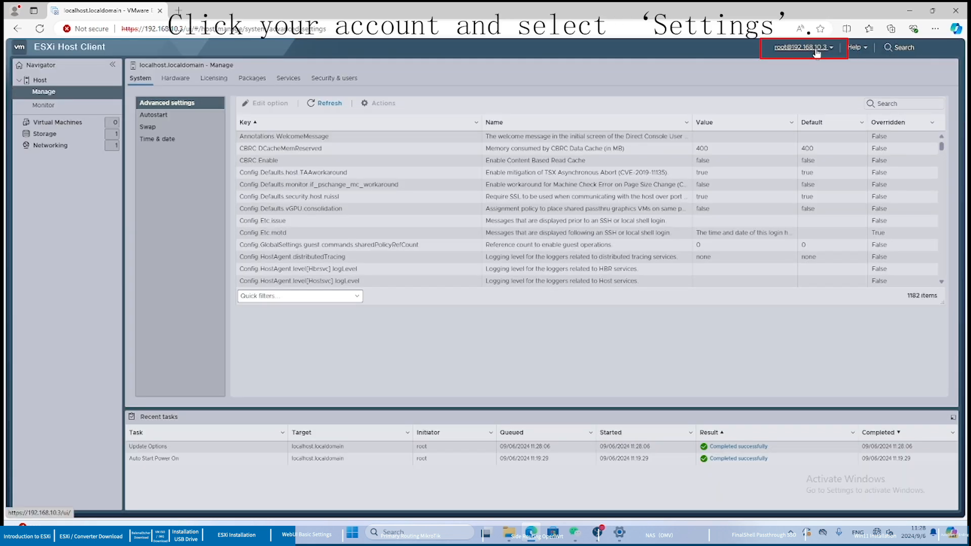
# - View the language options in the root account's settings
pyautogui.click(816, 49)
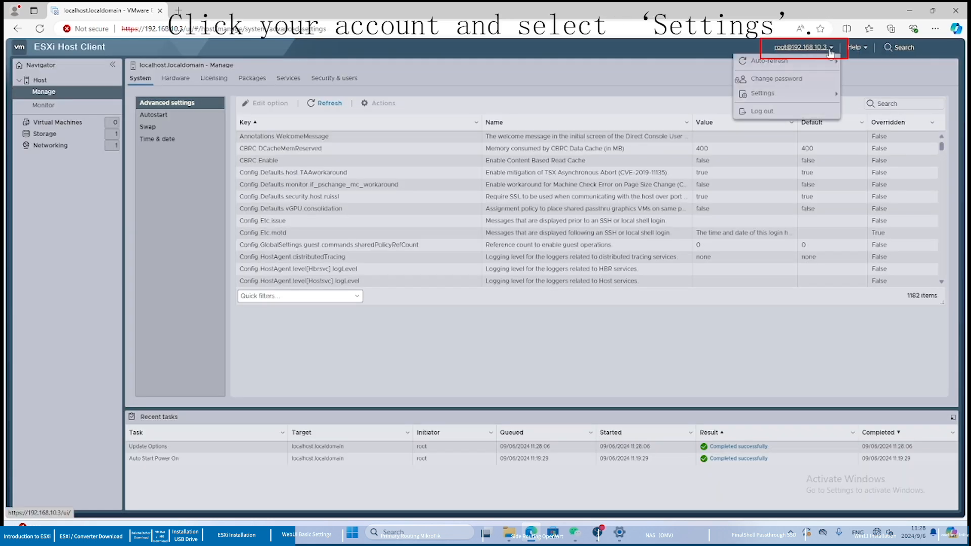
pyautogui.click(789, 95)
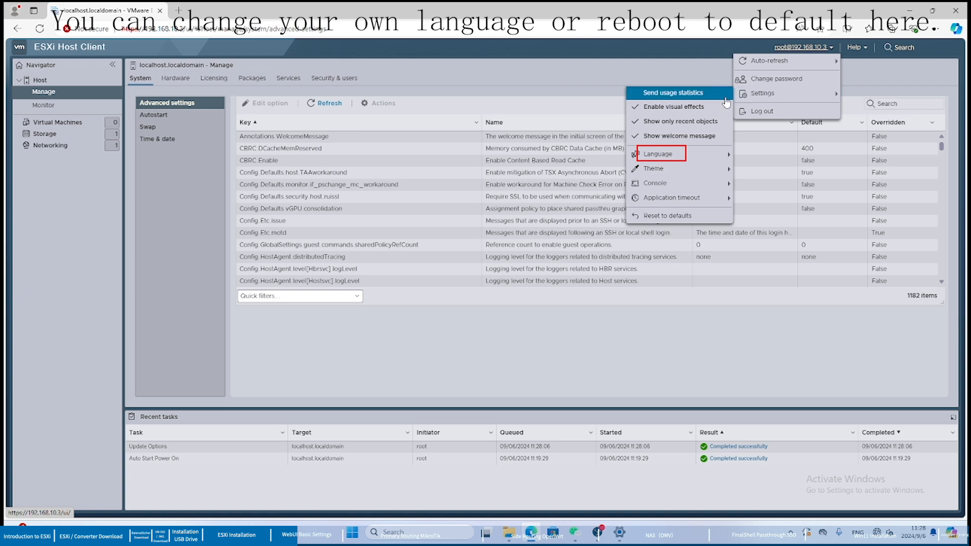
pyautogui.click(701, 155)
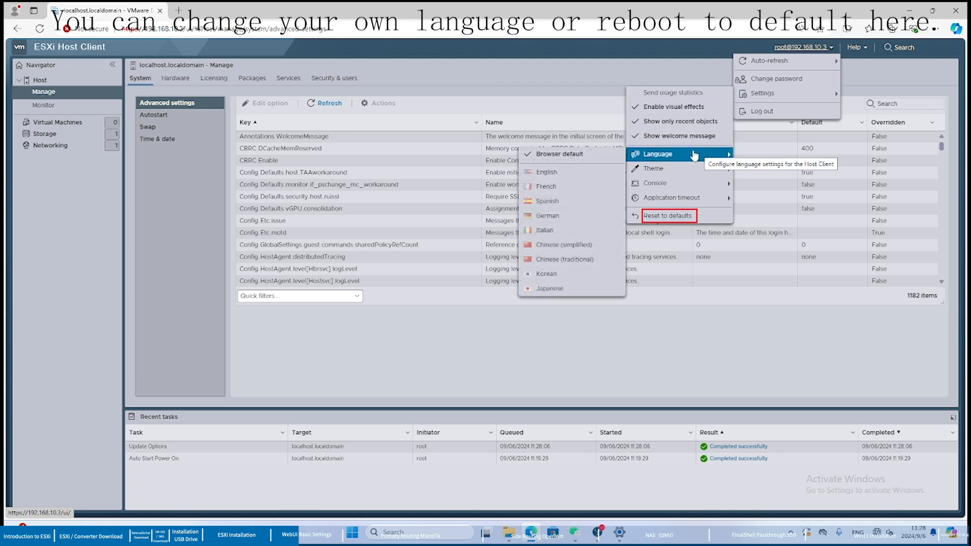
# - View the host overview and its licensing page, and open the license assignment
pyautogui.click(41, 79)
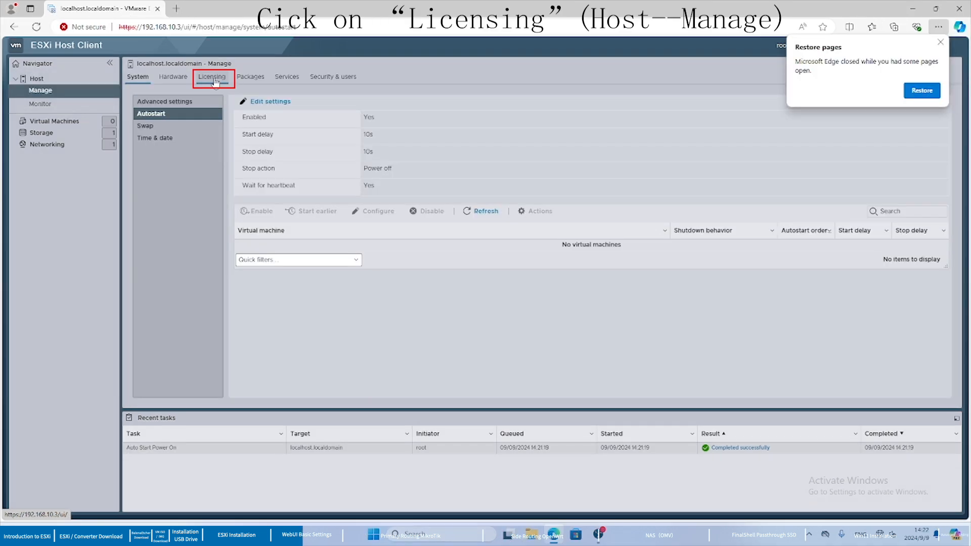
pyautogui.click(212, 76)
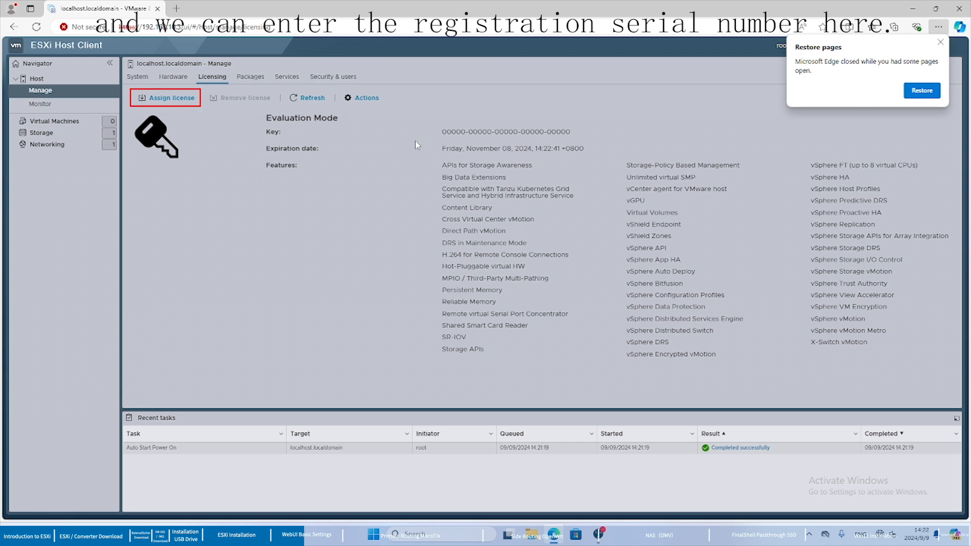
pyautogui.click(167, 98)
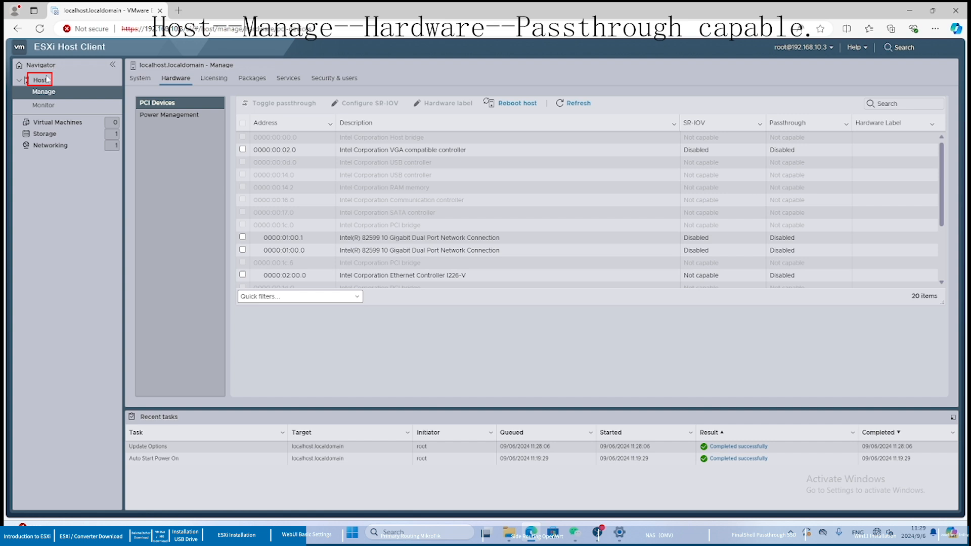
# - Filter the host's PCI devices to those that are passthrough capable
pyautogui.click(48, 80)
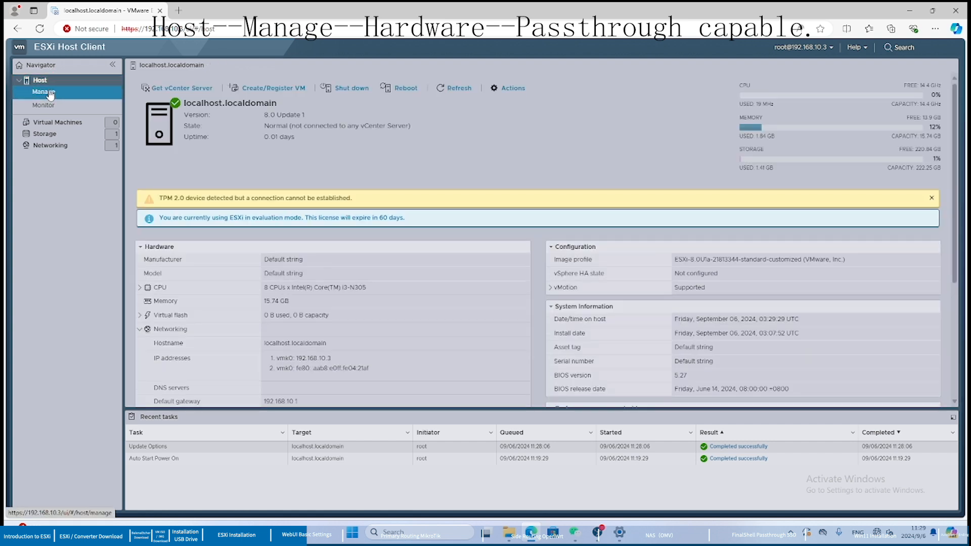
pyautogui.click(44, 91)
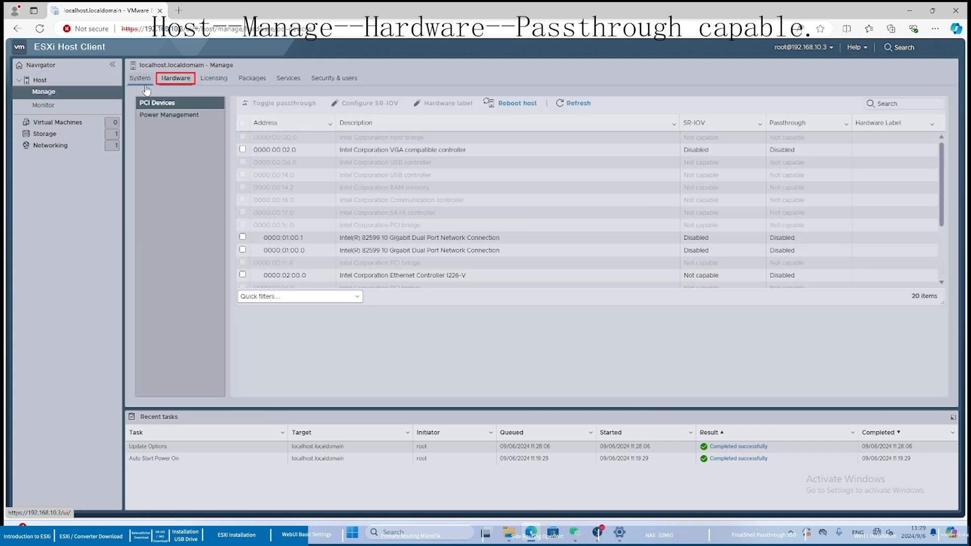
pyautogui.click(175, 79)
pyautogui.click(294, 158)
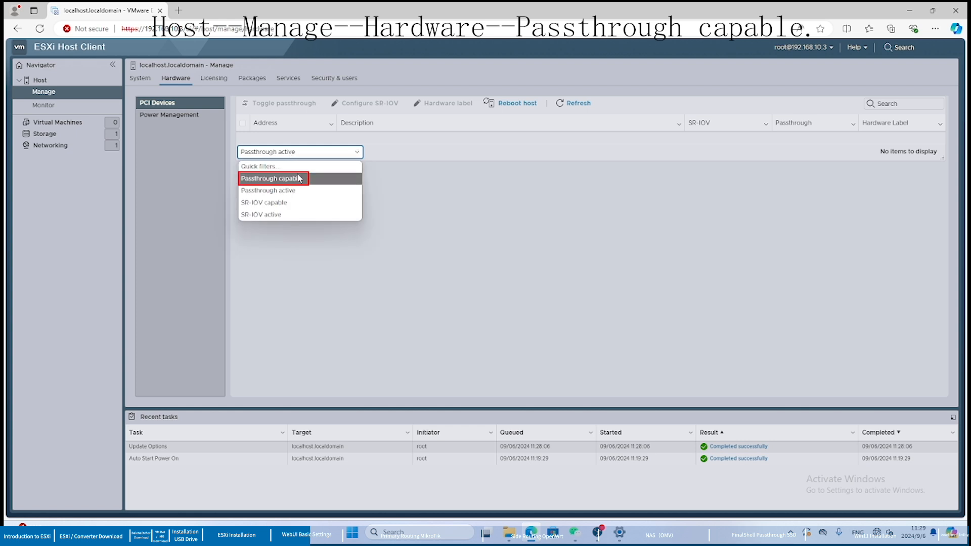
pyautogui.click(298, 178)
# - Toggle passthrough for network devices 0000:01:00.1, 0000:01:00.0 and 0000:03:00.0
pyautogui.click(243, 149)
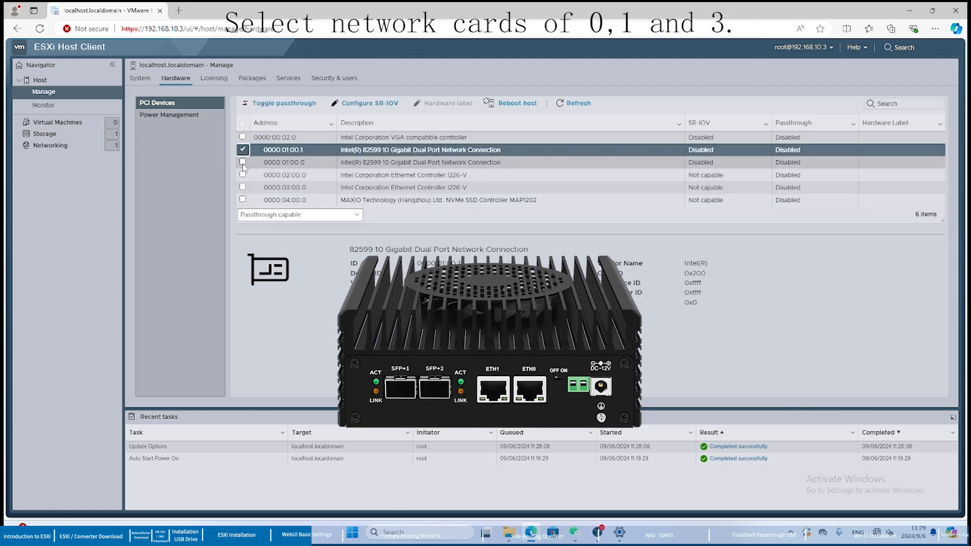
pyautogui.click(242, 163)
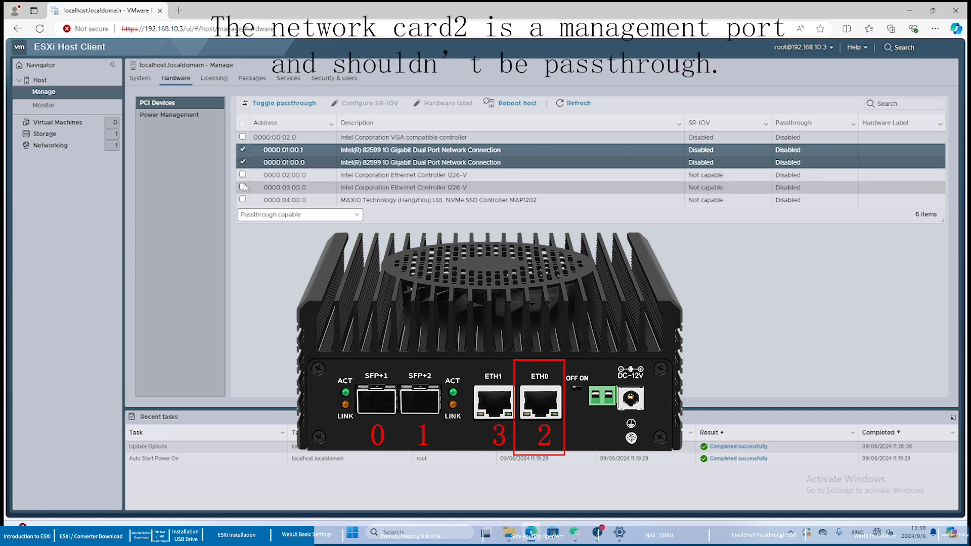
pyautogui.click(243, 187)
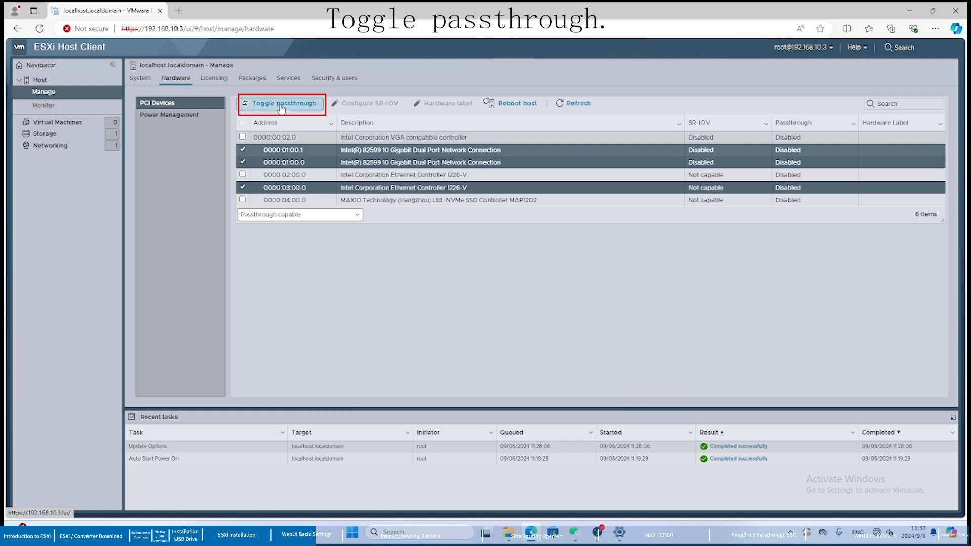
pyautogui.click(281, 104)
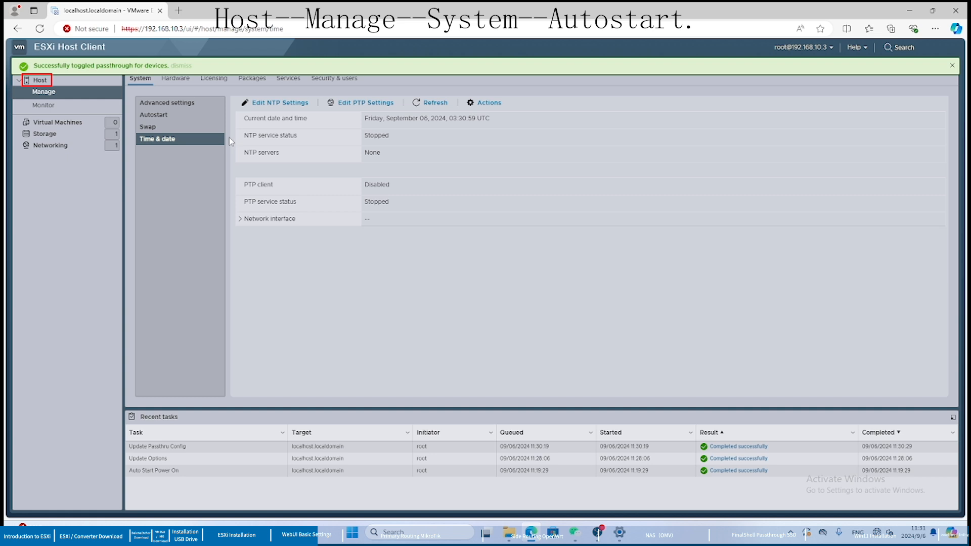
# - Enable host autostart with a 10-second start delay and stop delay, the Power off stop action, and waiting for heartbeat
pyautogui.click(178, 123)
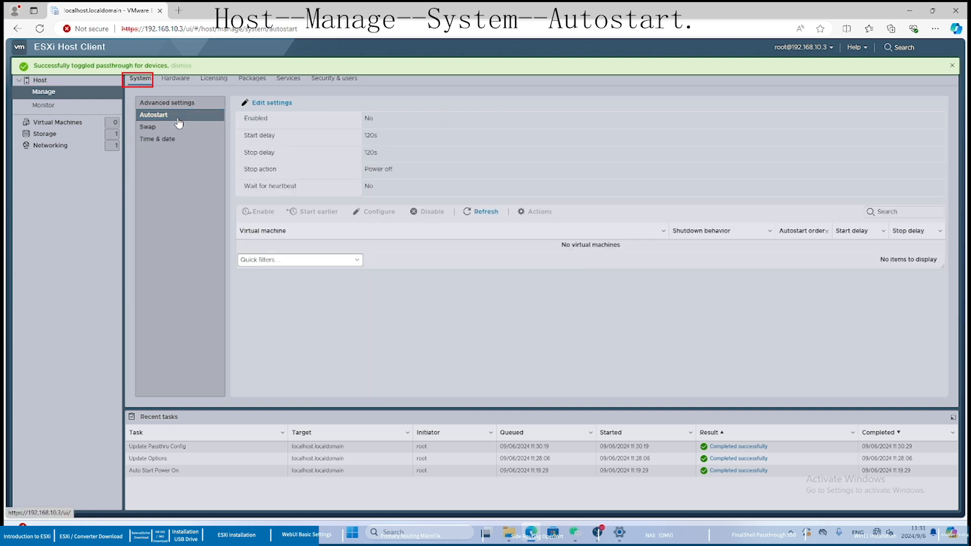
pyautogui.click(258, 103)
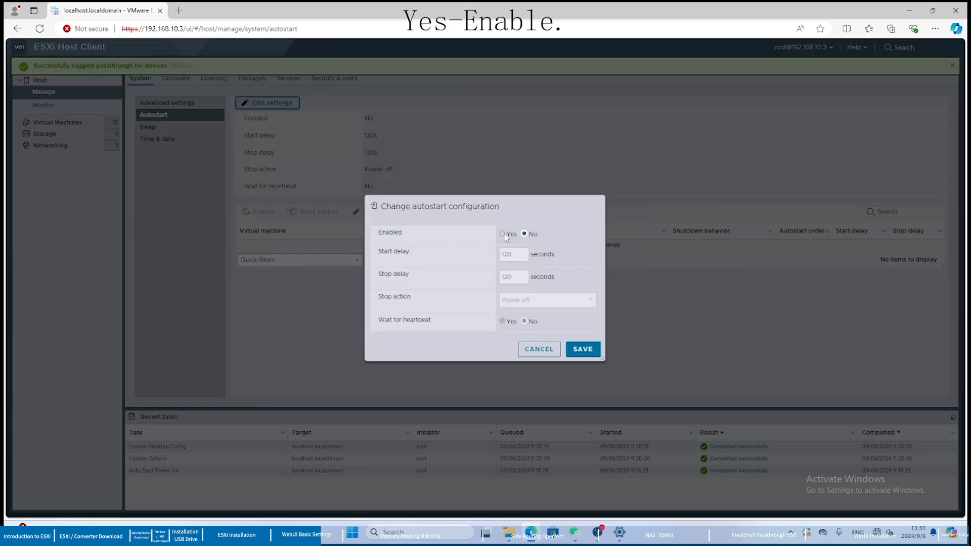
pyautogui.click(503, 234)
pyautogui.moveTo(521, 252); pyautogui.dragTo(426, 261)
pyautogui.moveTo(514, 256); pyautogui.dragTo(435, 274)
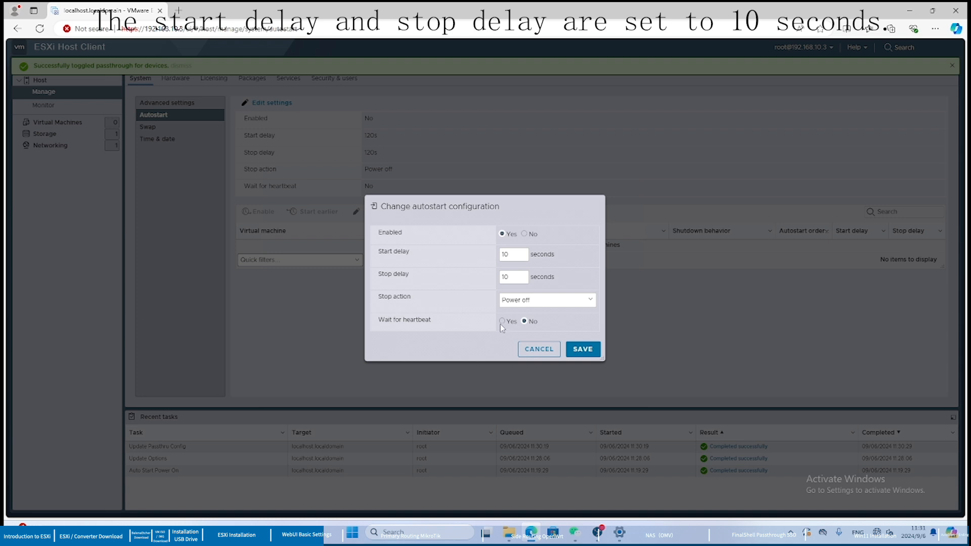
pyautogui.click(502, 322)
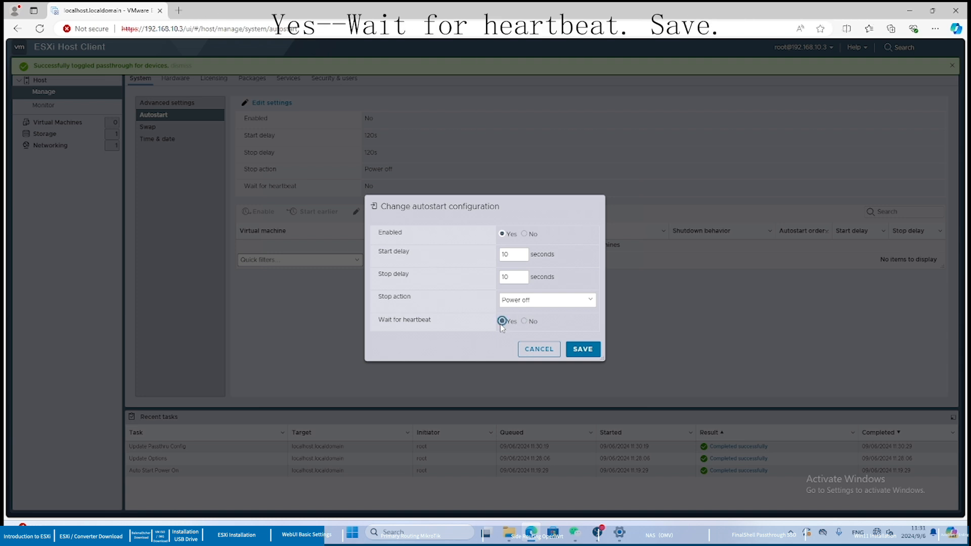
pyautogui.click(536, 303)
pyautogui.click(535, 301)
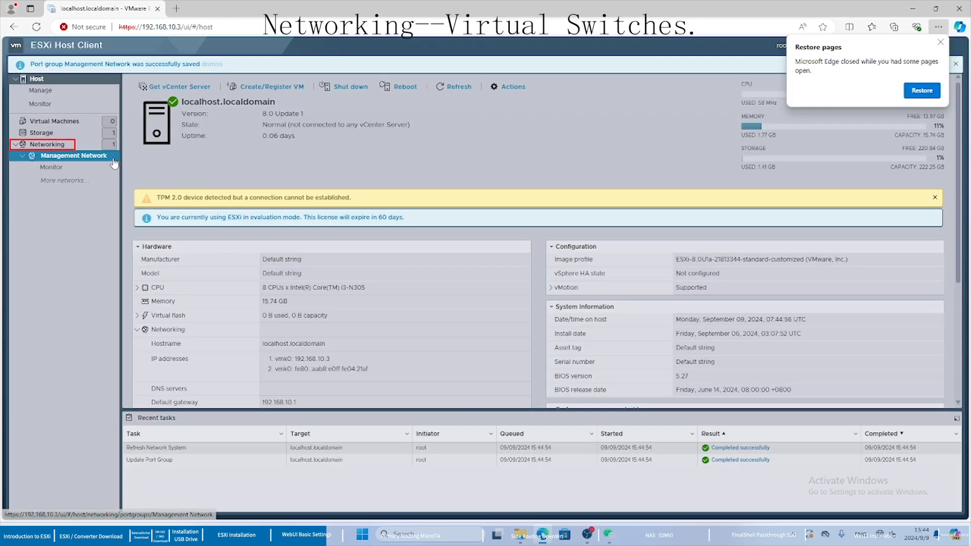
# - Set vSwitch0's security policy to accept promiscuous mode, MAC address changes and forged transmits, and save it
pyautogui.click(46, 145)
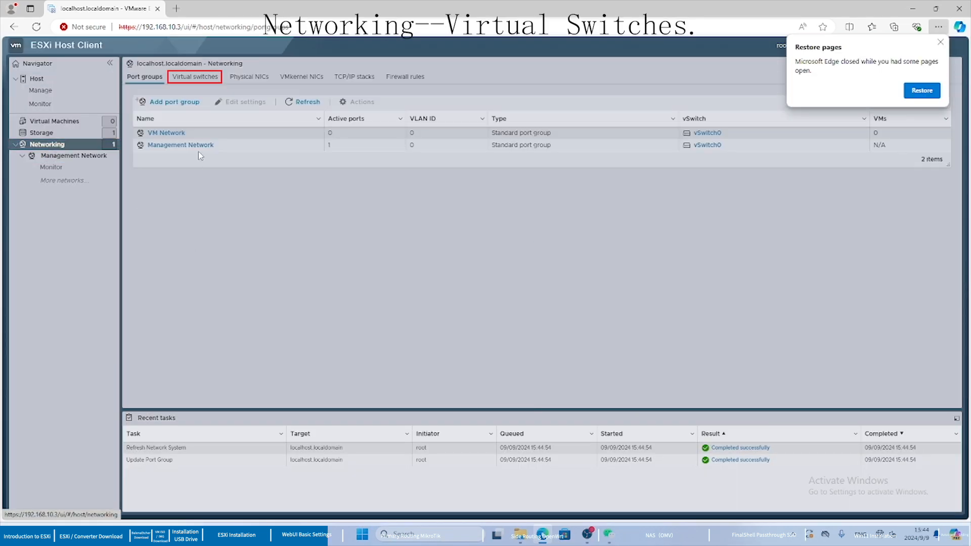
pyautogui.click(205, 81)
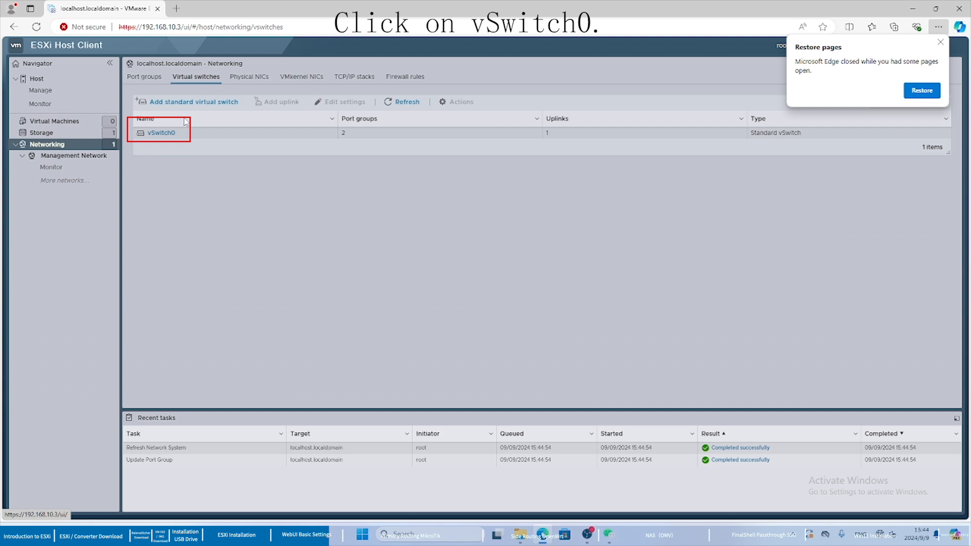
pyautogui.click(161, 134)
pyautogui.click(239, 94)
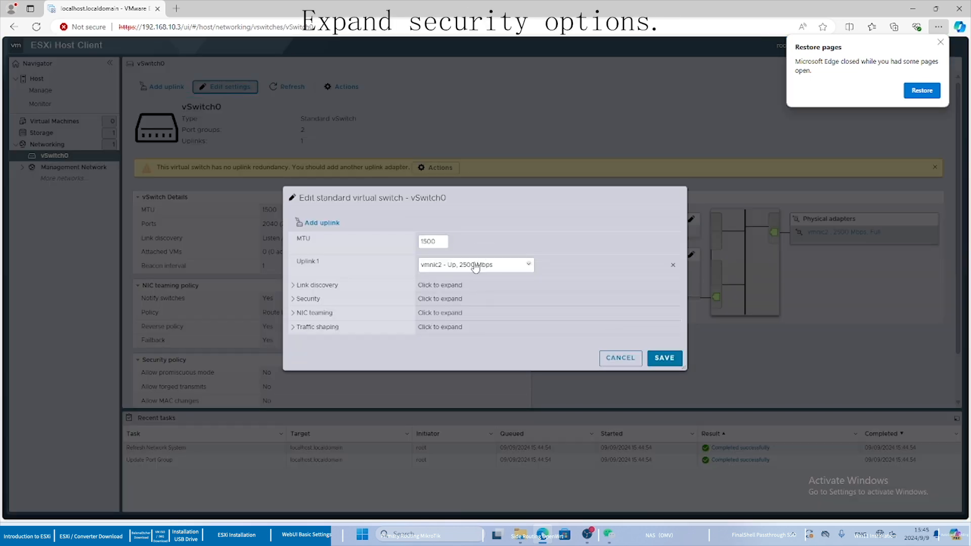
pyautogui.click(297, 300)
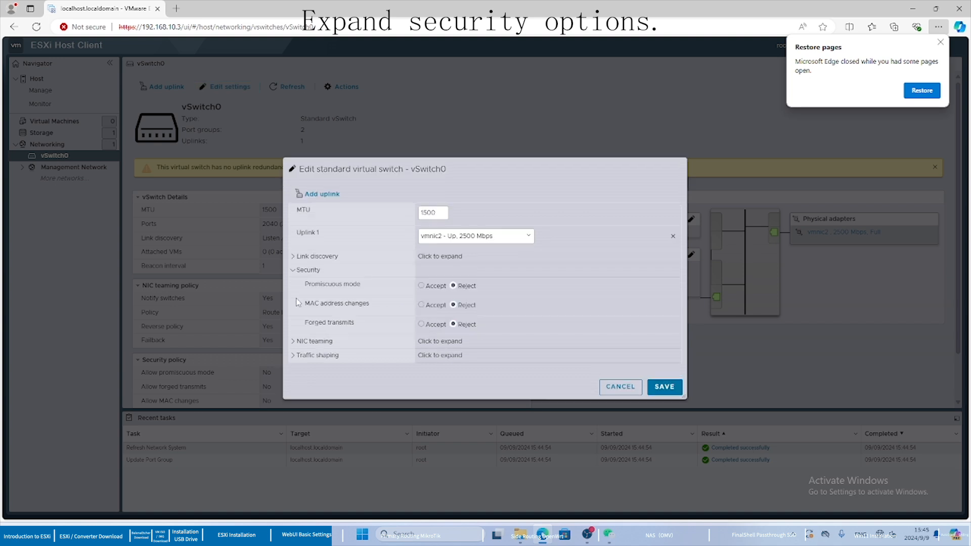
pyautogui.click(420, 285)
pyautogui.click(421, 305)
pyautogui.click(421, 324)
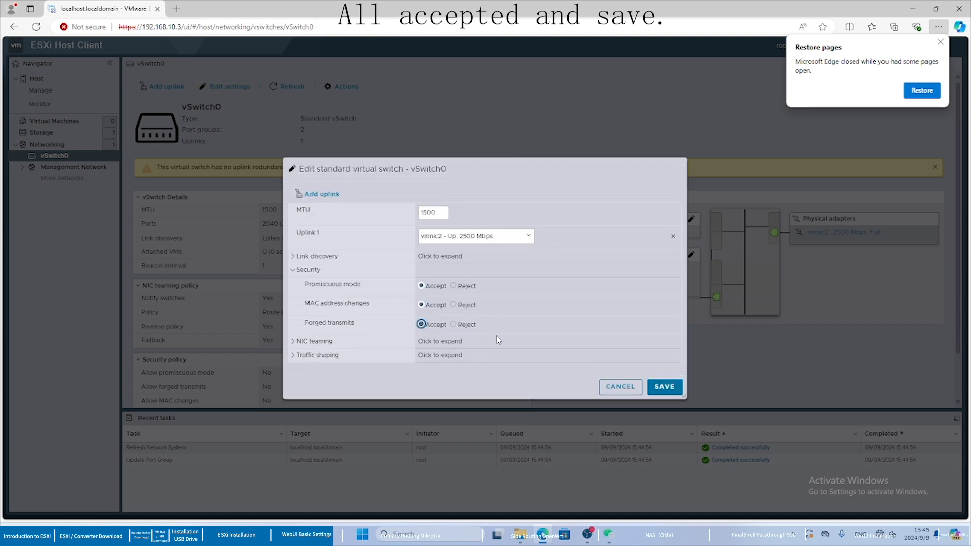
pyautogui.click(663, 387)
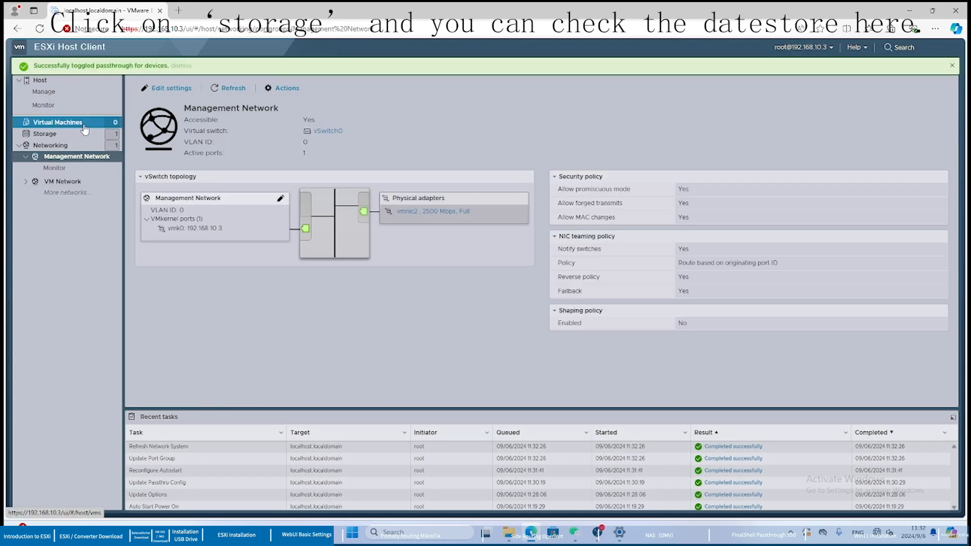
# - View the host's datastore list and the host overview with its hardware monitor
pyautogui.click(69, 134)
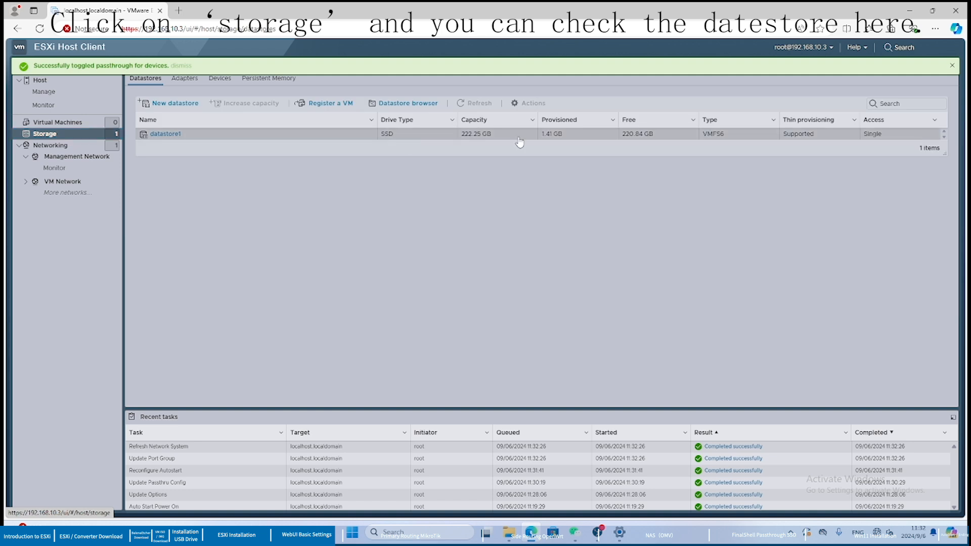
pyautogui.click(55, 81)
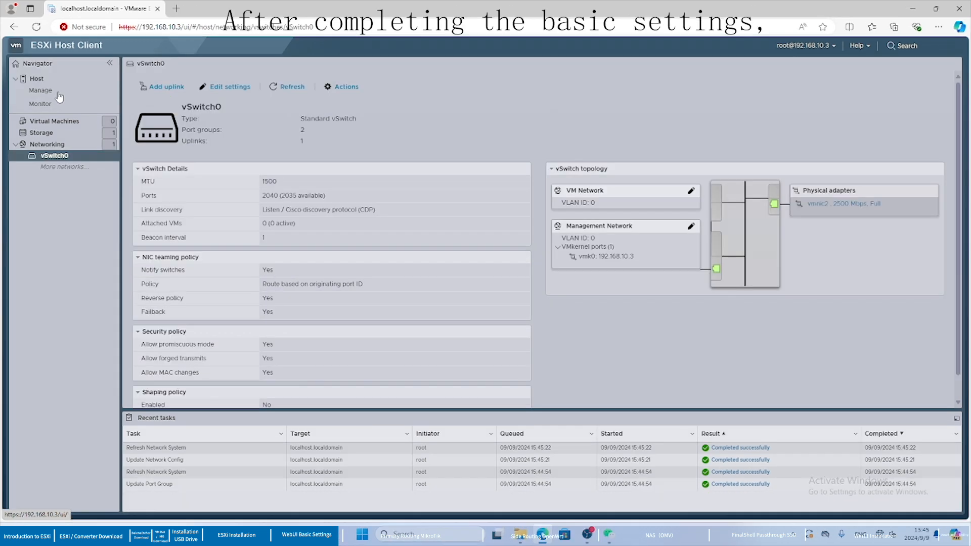
pyautogui.click(54, 81)
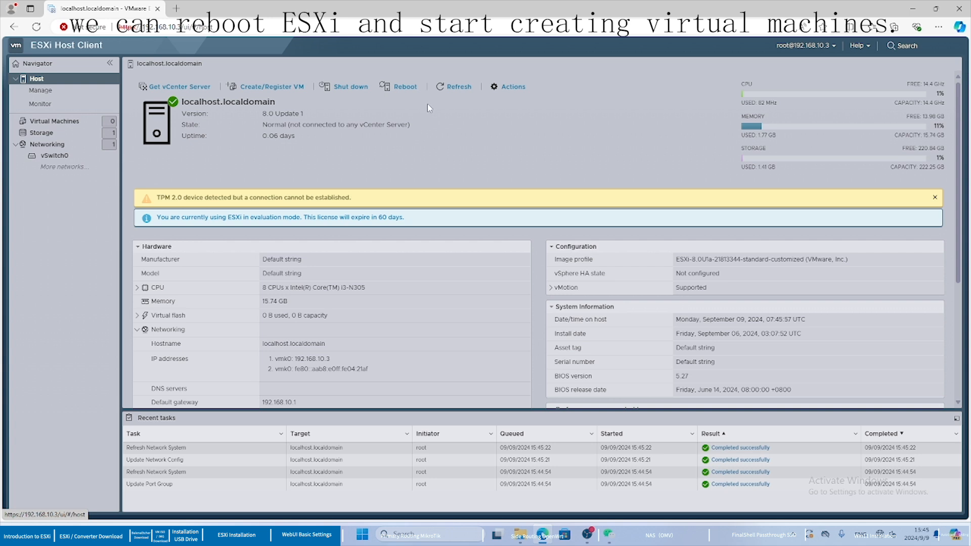
# - Reboot the ESXi host and confirm the reboot without entering maintenance mode
pyautogui.click(405, 84)
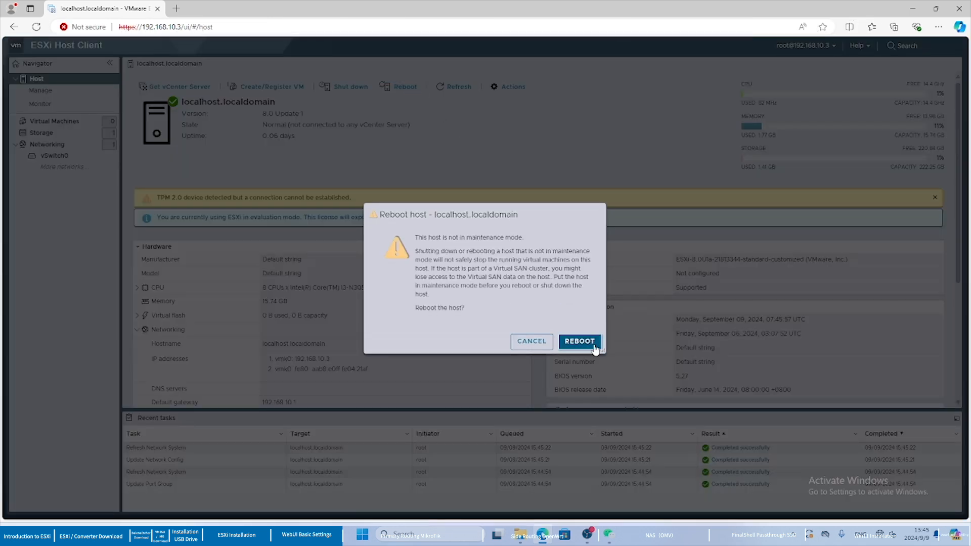
pyautogui.click(579, 341)
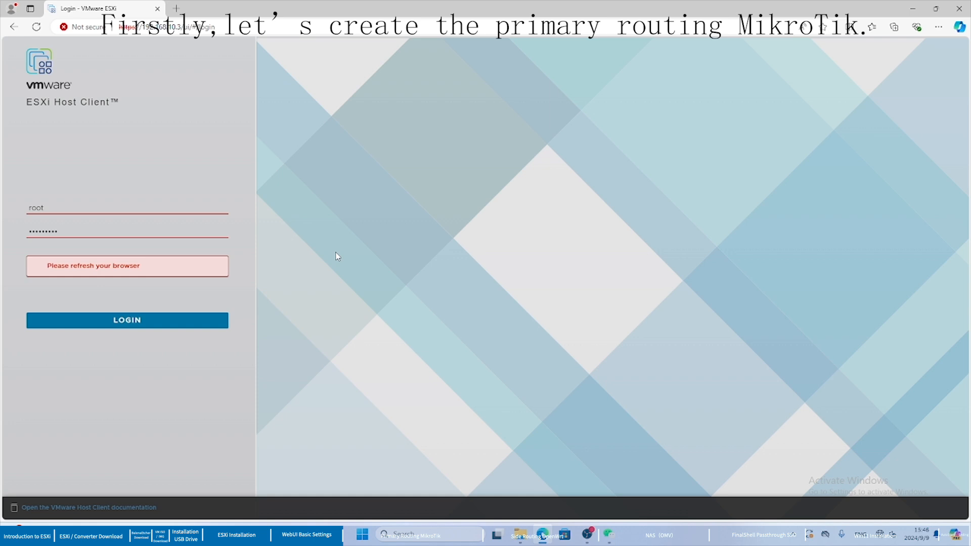
pyautogui.click(127, 320)
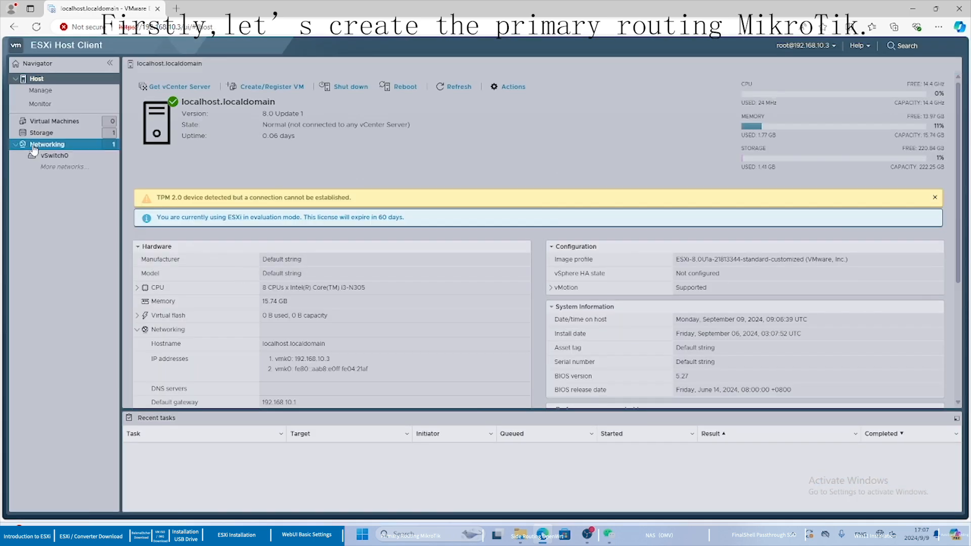
# - Start creating a new virtual machine and name it MikroTik
pyautogui.click(50, 122)
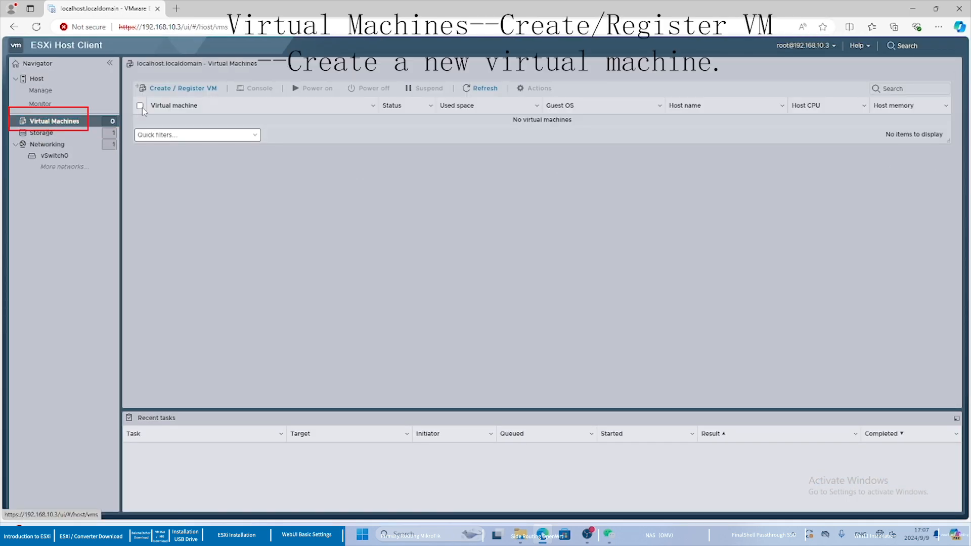
pyautogui.click(179, 91)
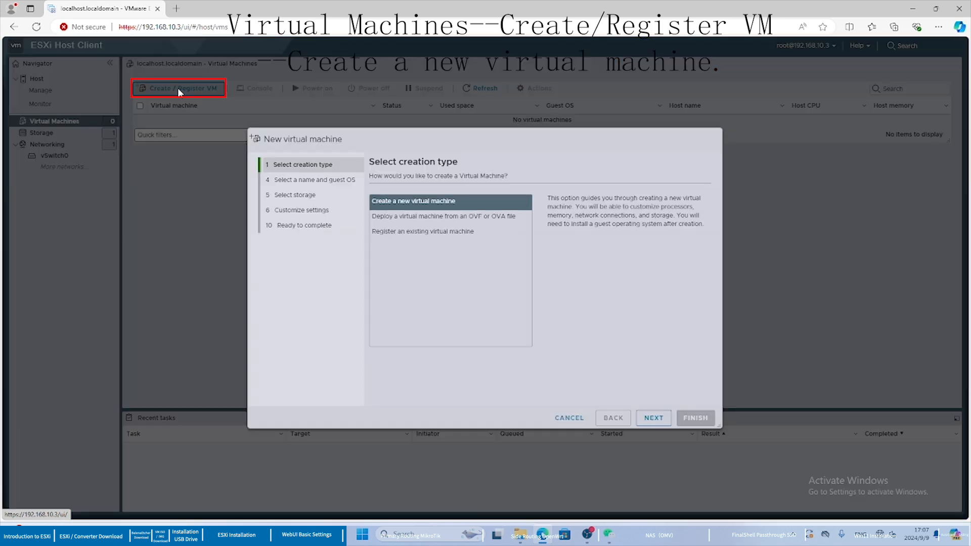
pyautogui.click(654, 417)
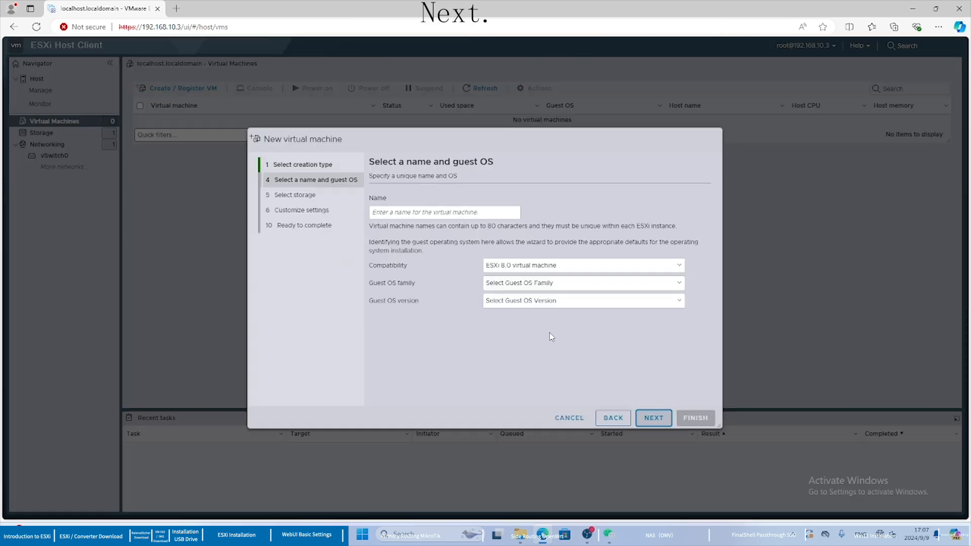
pyautogui.click(418, 210)
pyautogui.write('Mk')
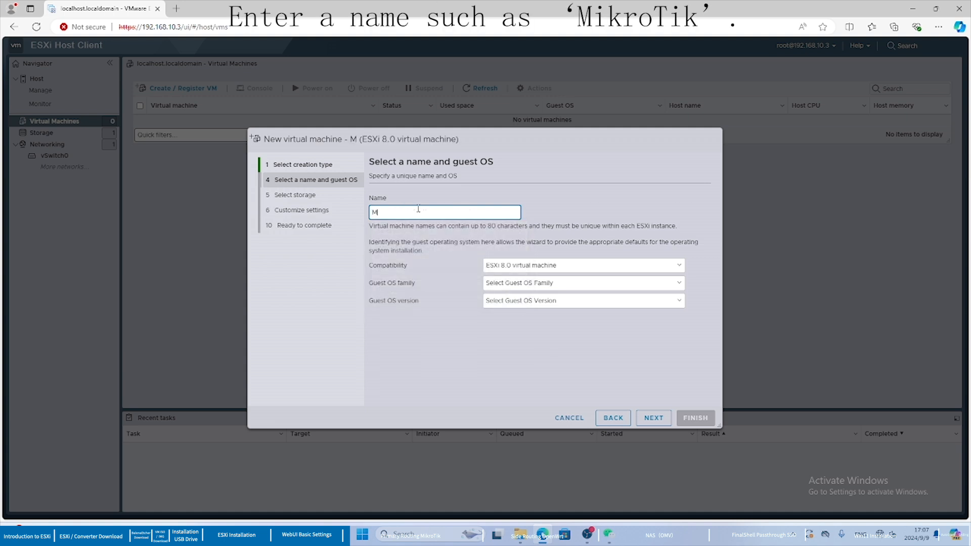
pyautogui.press('BackSpace')
pyautogui.write('ikroTik')
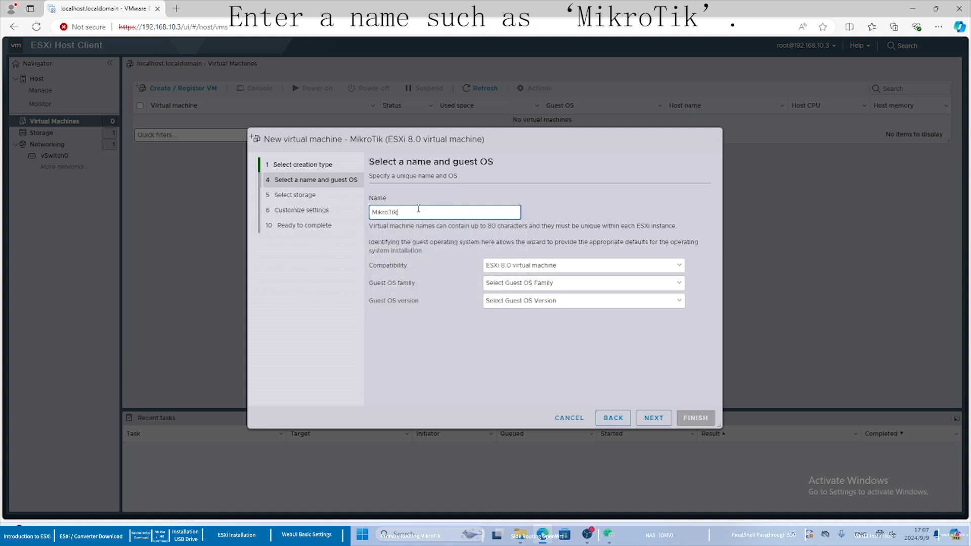
# - Set the guest OS family to Linux and the guest OS version to Other 5.x Linux (64-bit)
pyautogui.click(522, 287)
pyautogui.click(508, 311)
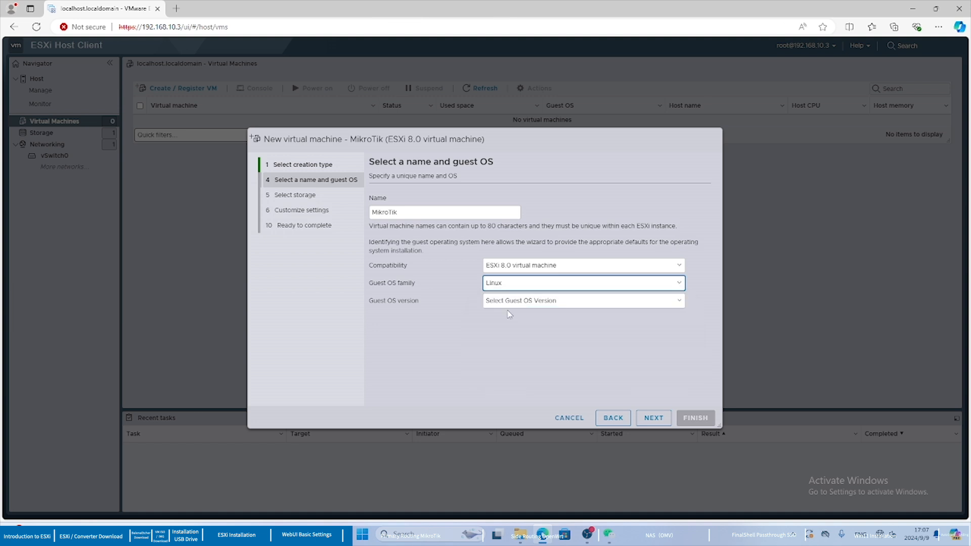
pyautogui.click(511, 303)
pyautogui.scroll(-5, 551, 248)
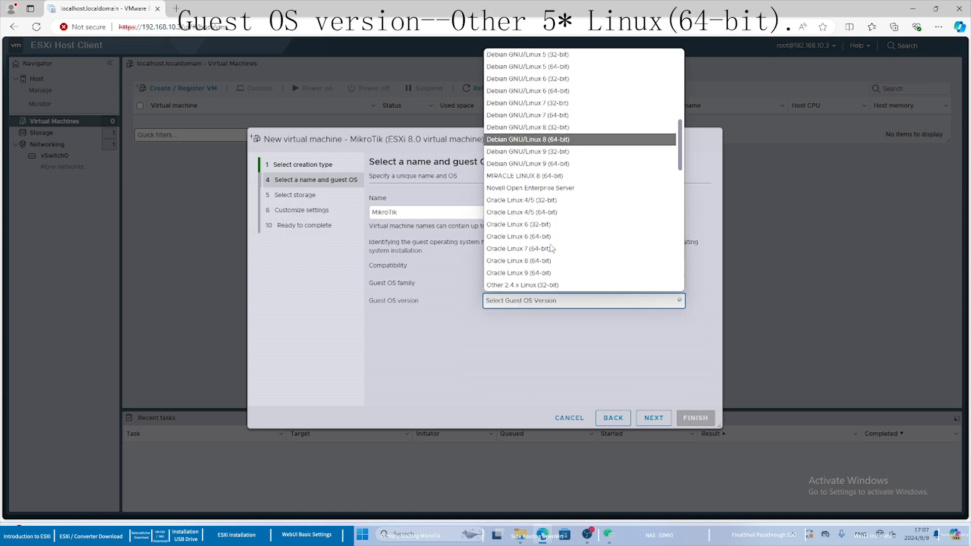
pyautogui.scroll(-5, 561, 249)
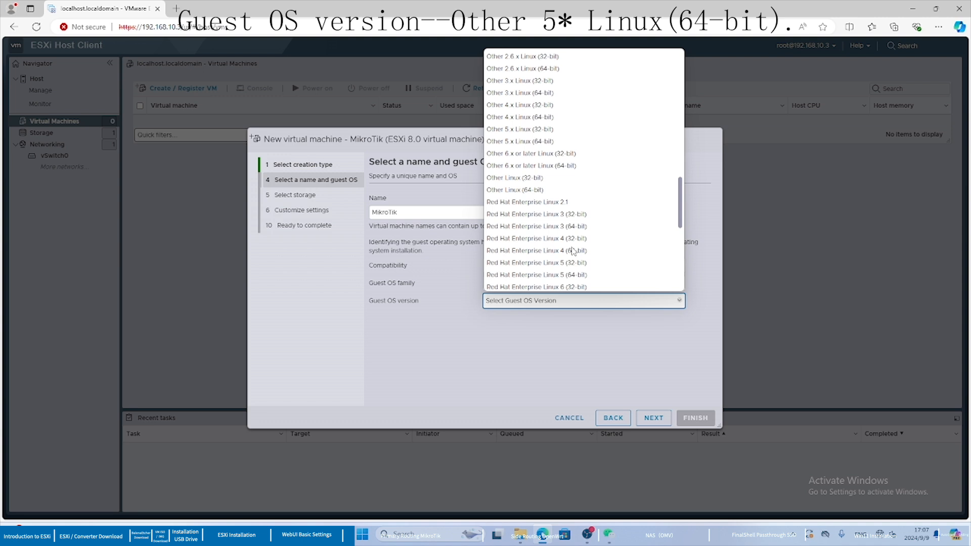
pyautogui.click(545, 142)
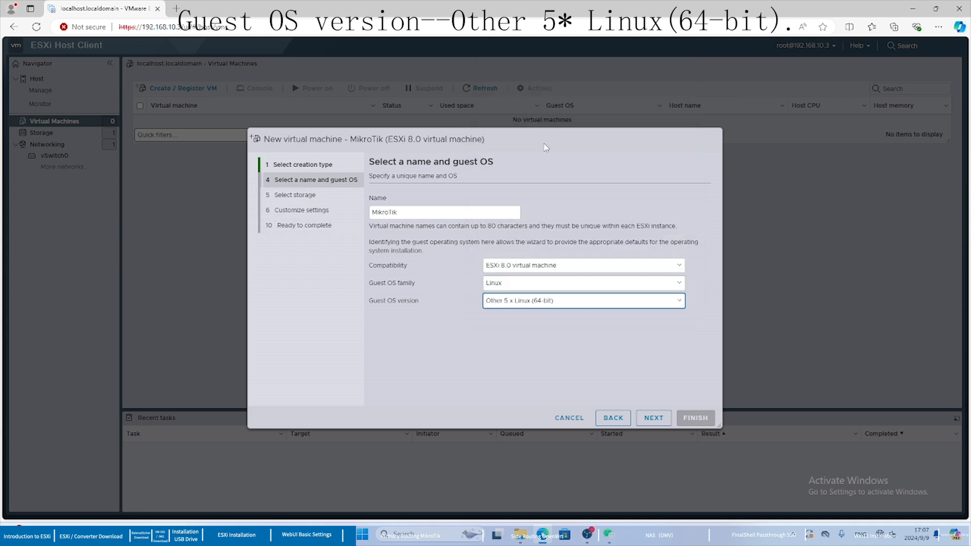
pyautogui.click(662, 423)
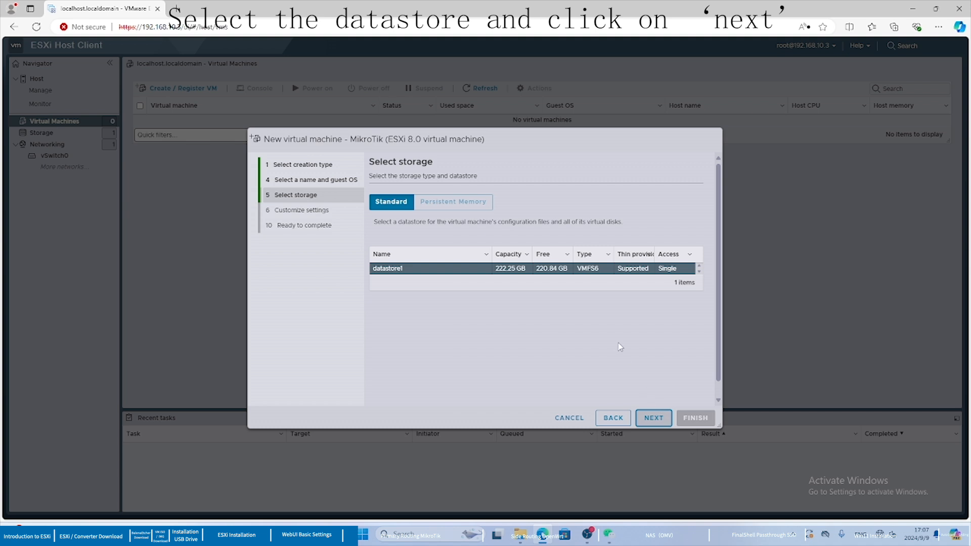
# - Accept datastore1 as the virtual machine's storage and give the machine 2 CPUs
pyautogui.click(653, 418)
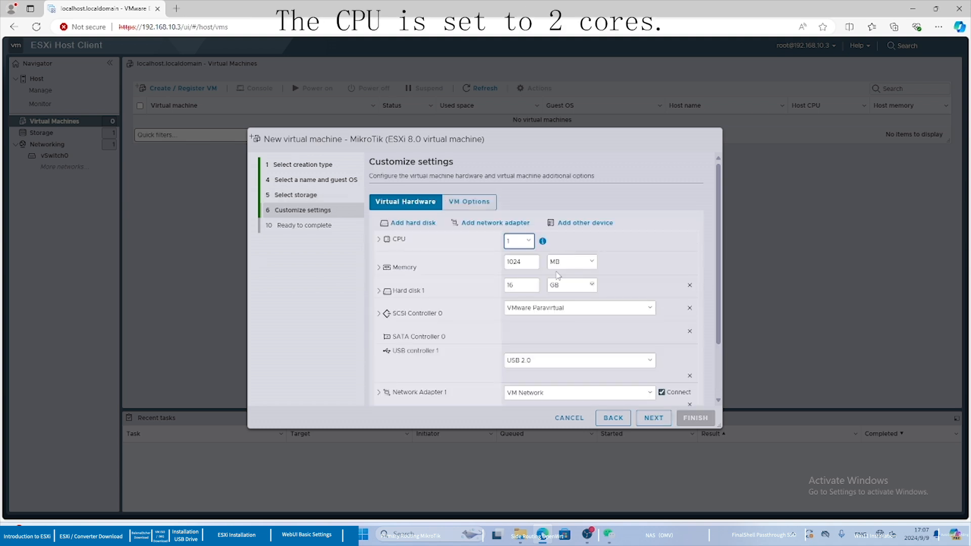
pyautogui.click(519, 242)
pyautogui.click(513, 268)
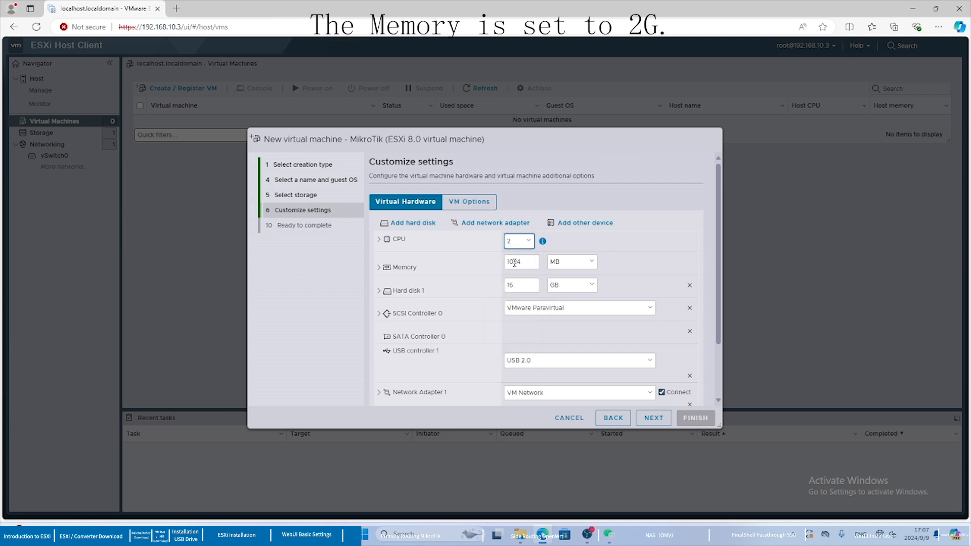
# - Set the virtual machine's RAM and memory reservation to 2048 MB and its hard disk to 3 GB
pyautogui.doubleClick(533, 260)
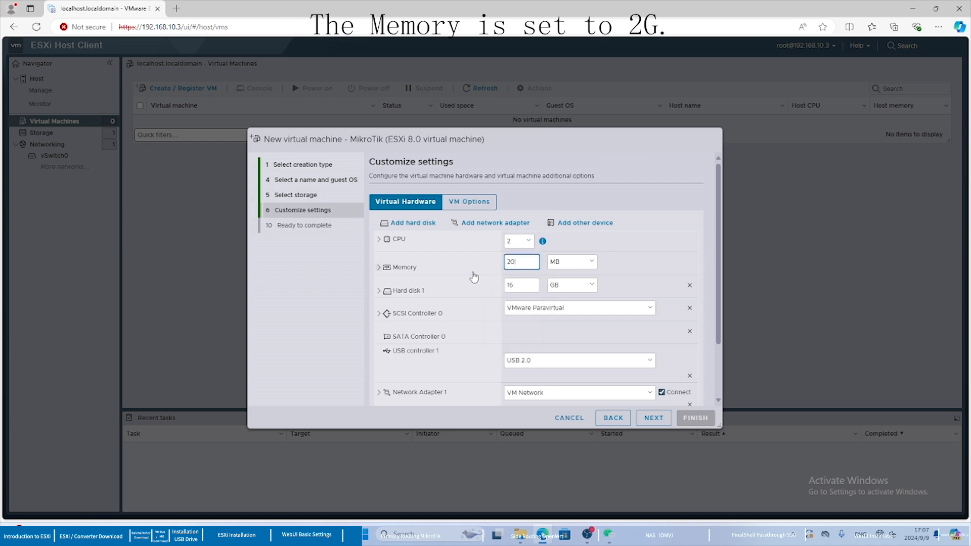
pyautogui.click(379, 267)
pyautogui.moveTo(547, 298); pyautogui.dragTo(483, 301)
pyautogui.write('2048')
pyautogui.scroll(-2, 430, 318)
pyautogui.doubleClick(514, 301)
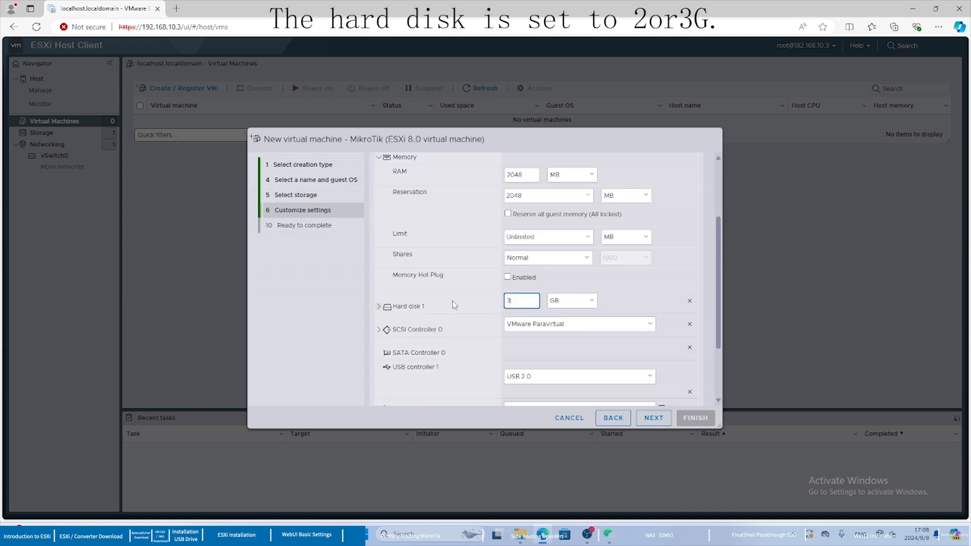
# - Set CD/DVD Drive 1 to use a Datastore ISO file
pyautogui.scroll(-2, 465, 366)
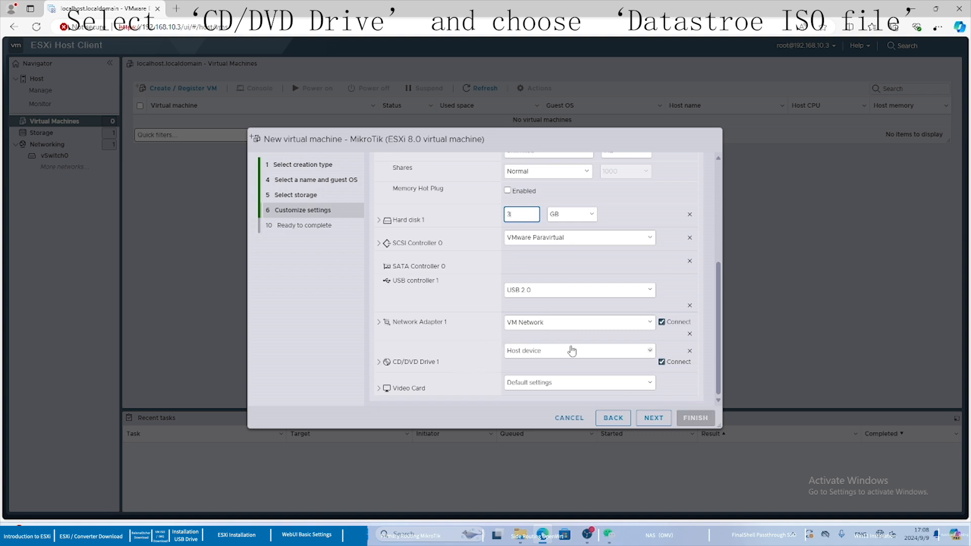
pyautogui.click(572, 350)
pyautogui.click(571, 350)
pyautogui.click(572, 351)
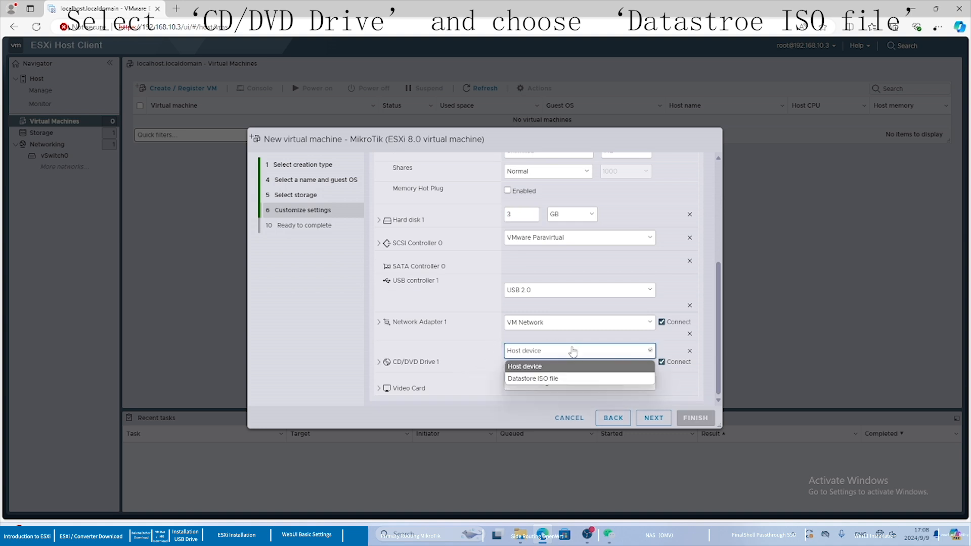
pyautogui.click(548, 379)
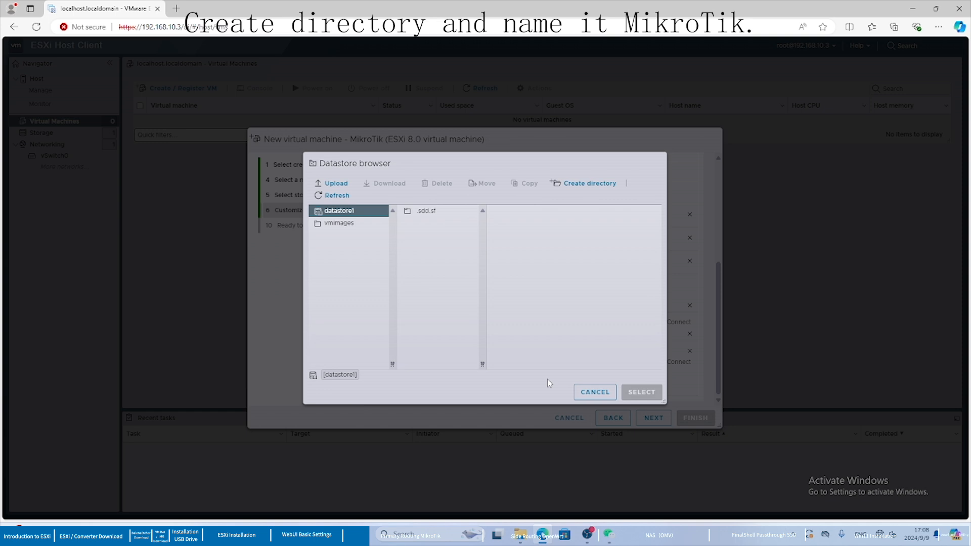
# - Create a directory named MikroTik on datastore1
pyautogui.click(582, 182)
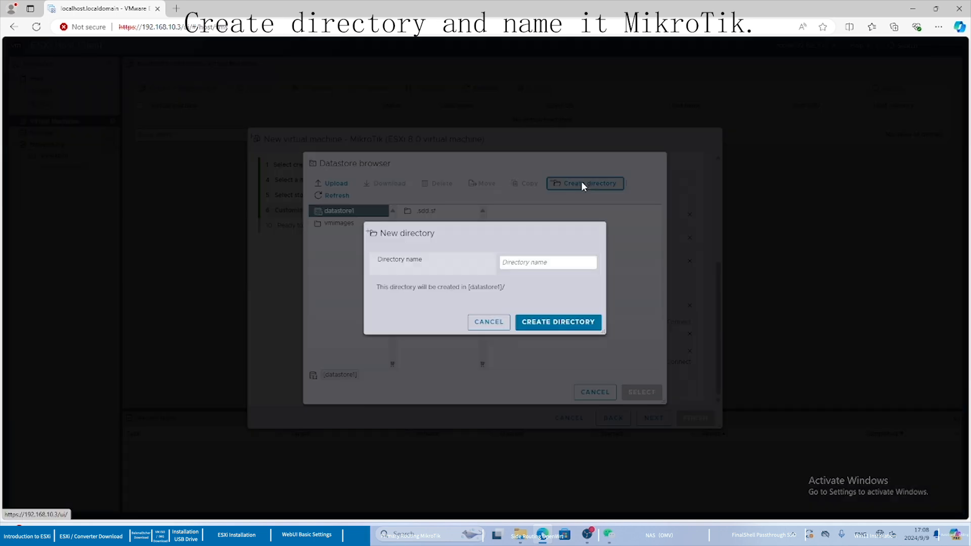
pyautogui.write('MikroTik')
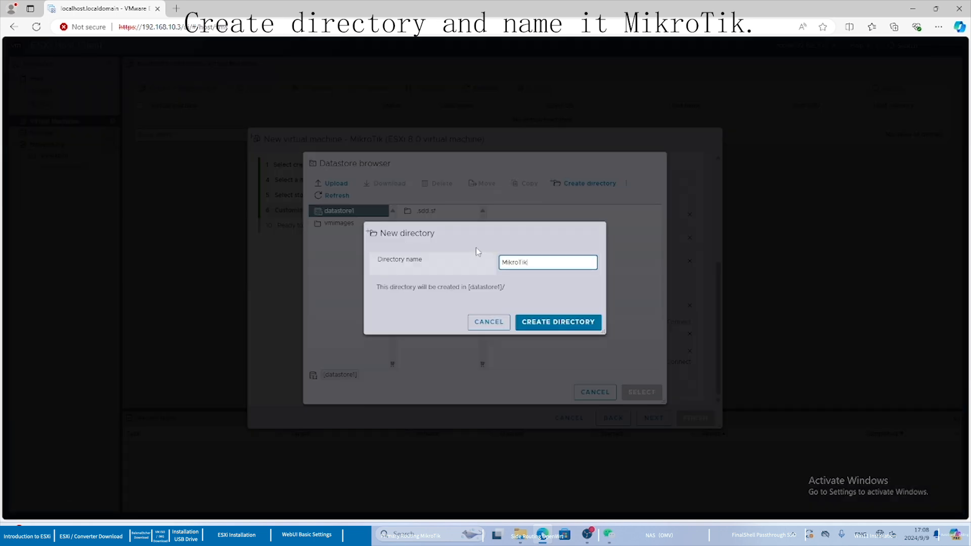
pyautogui.click(596, 326)
# - Upload mikrotik-7.15.3.iso into the MikroTik directory and select it as the image for the CD/DVD drive
pyautogui.click(434, 223)
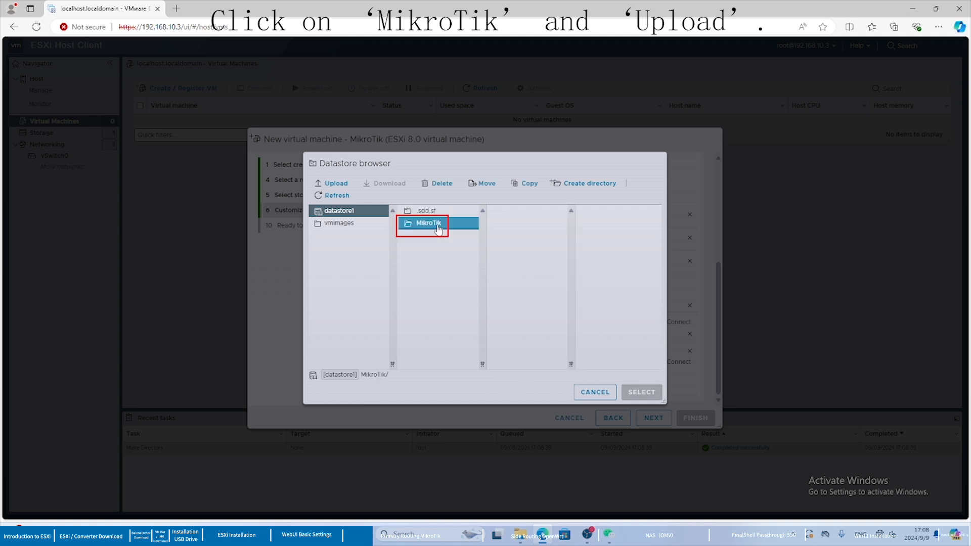
pyautogui.click(334, 183)
pyautogui.click(43, 135)
pyautogui.doubleClick(136, 123)
pyautogui.doubleClick(136, 84)
pyautogui.doubleClick(134, 109)
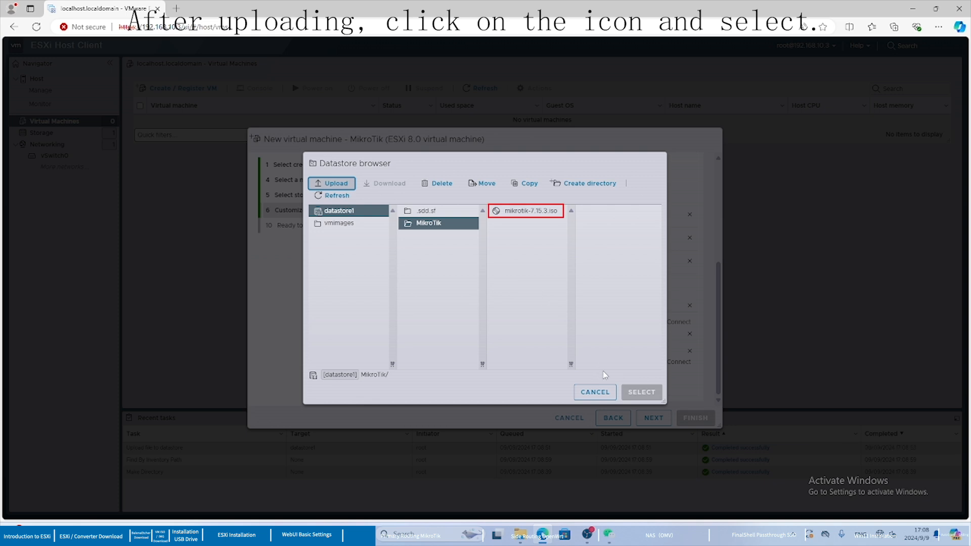
pyautogui.click(531, 211)
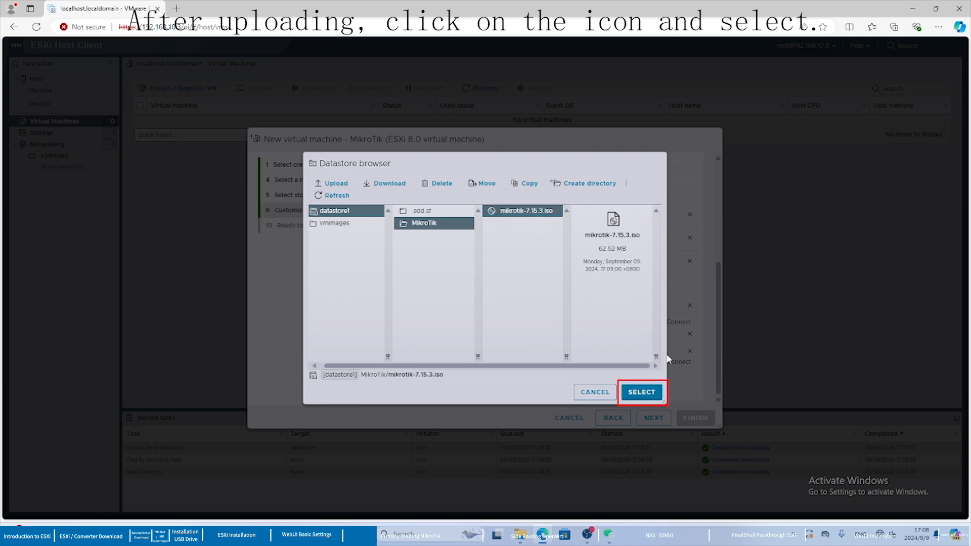
pyautogui.click(642, 392)
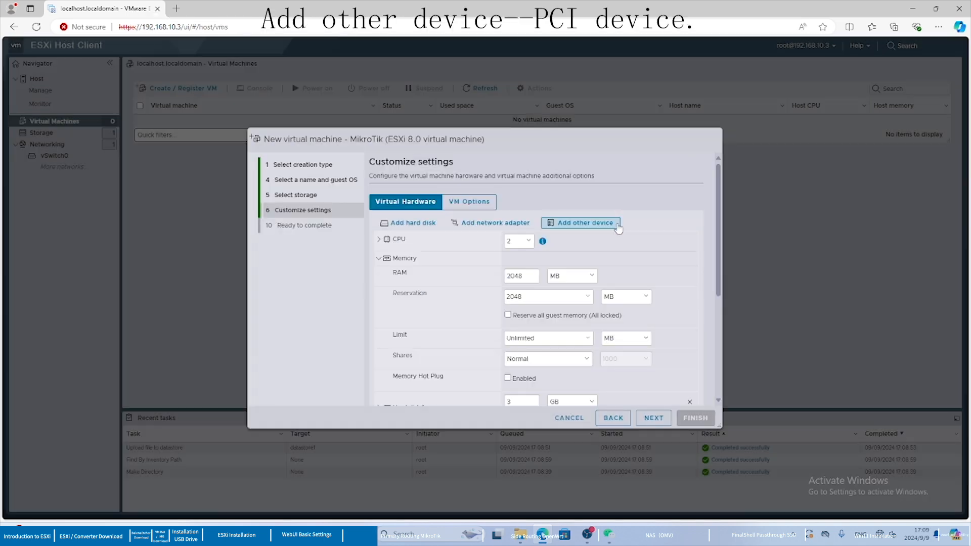
# - Add three PCI devices: 82599 10 Gigabit Dual Port Network Connection 0000:01:00.0 and 0000:01:00.1, and Ethernet Controller I226-V 0000:03:00.0
pyautogui.click(615, 226)
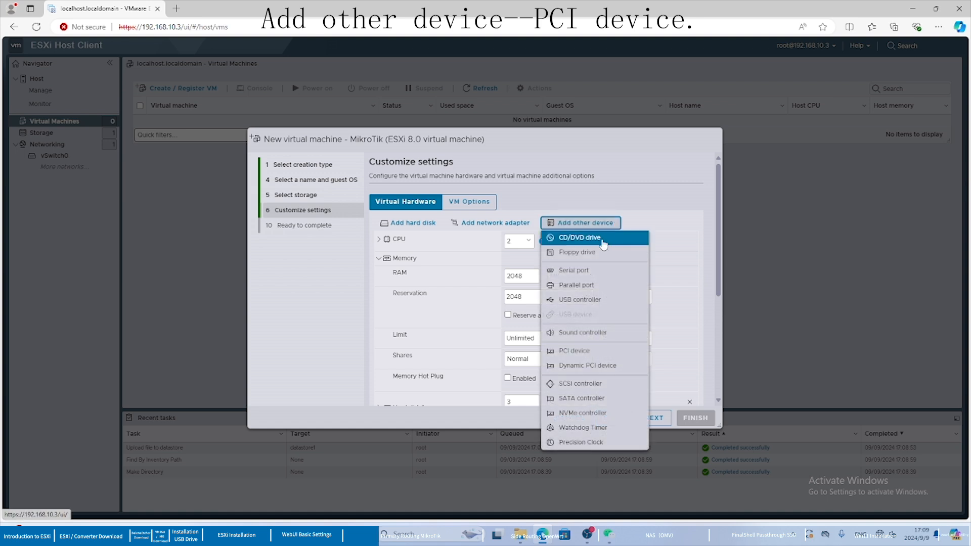
pyautogui.click(577, 351)
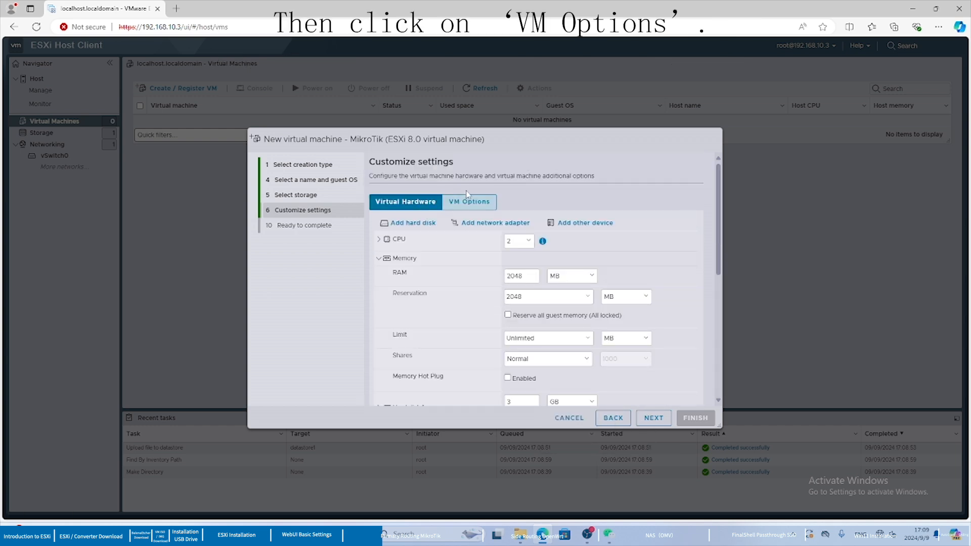
# - Disable UEFI secure boot in the virtual machine's boot options, keeping EFI as the firmware
pyautogui.click(469, 201)
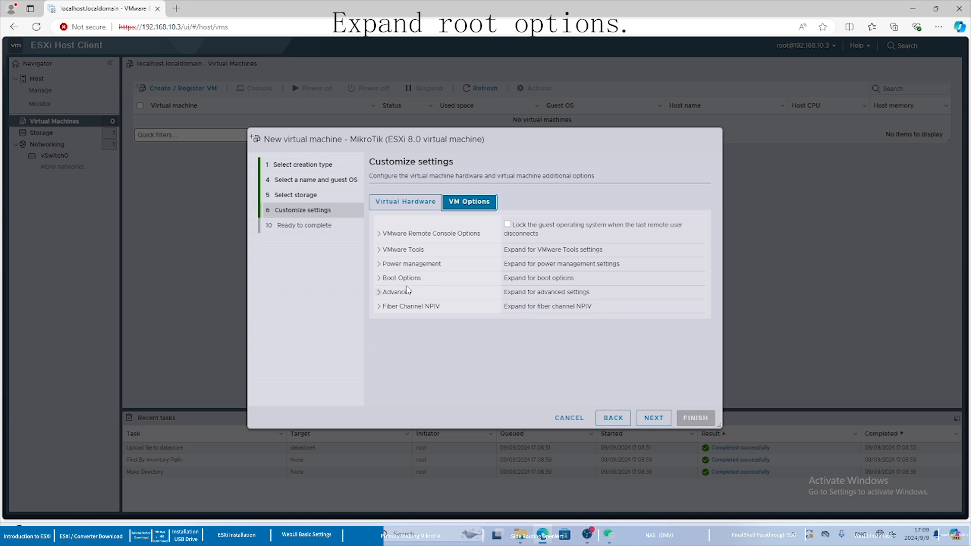
pyautogui.click(379, 281)
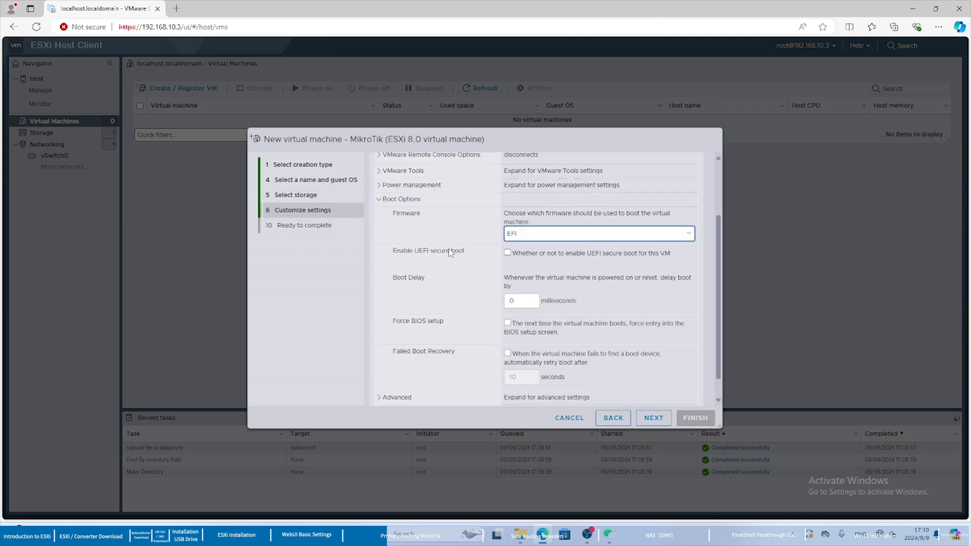
pyautogui.scroll(2, 440, 242)
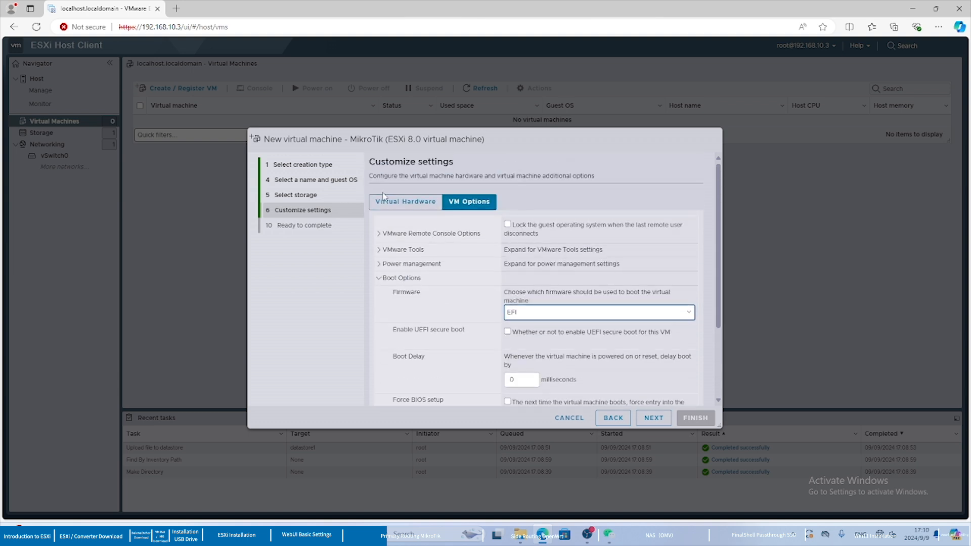
# - Review the virtual hardware settings and finish creating the MikroTik virtual machine
pyautogui.click(388, 201)
pyautogui.scroll(-4, 561, 400)
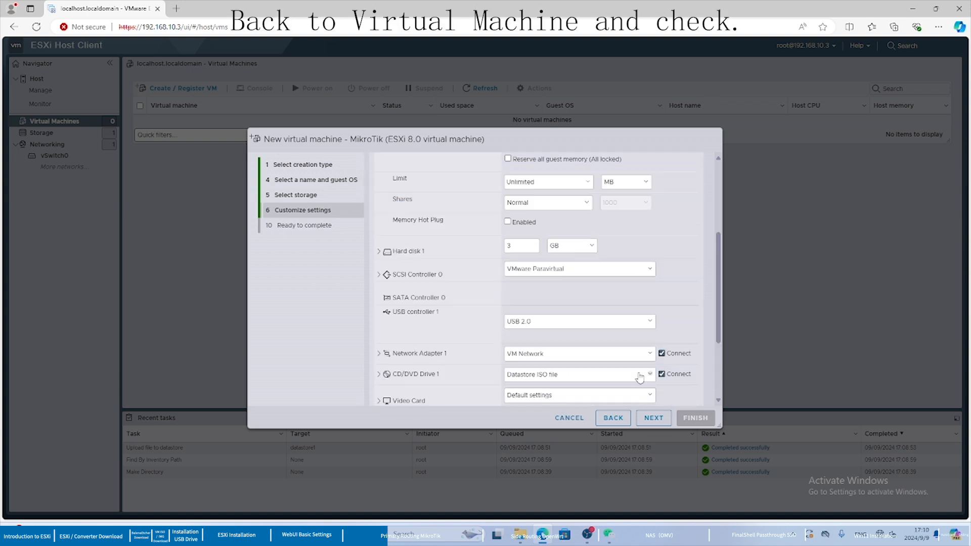
pyautogui.click(652, 418)
pyautogui.click(693, 417)
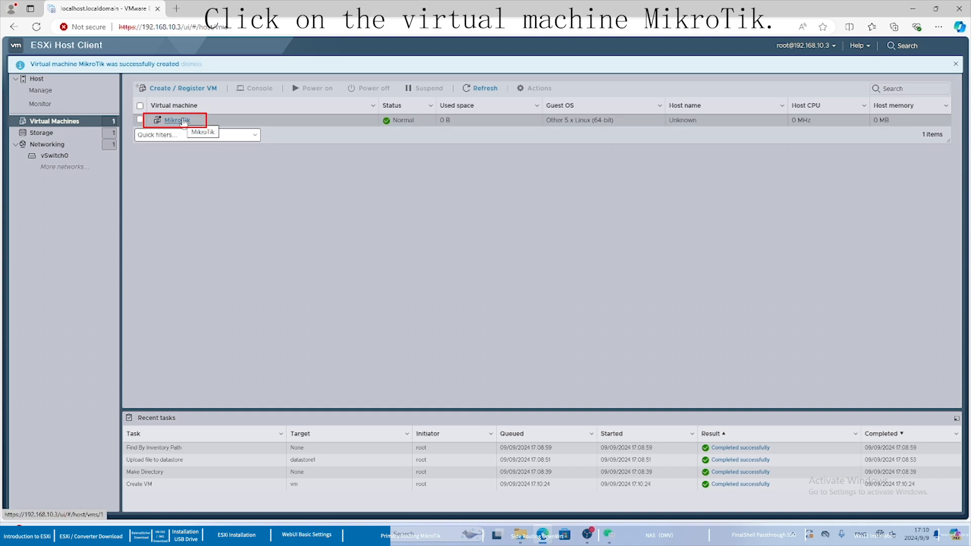
# - Power on the MikroTik virtual machine and boot the RouterOS installer from ROUTEROS
pyautogui.click(183, 122)
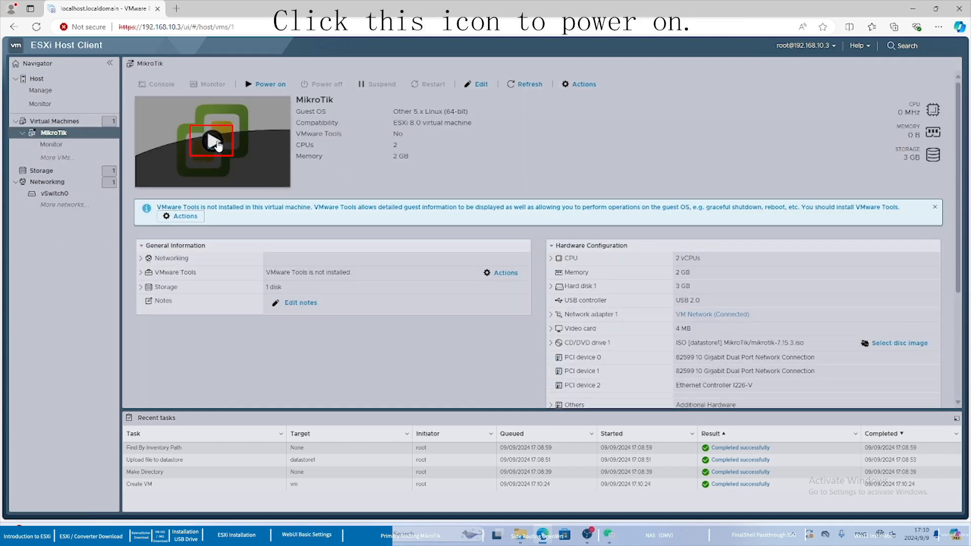
pyautogui.click(213, 142)
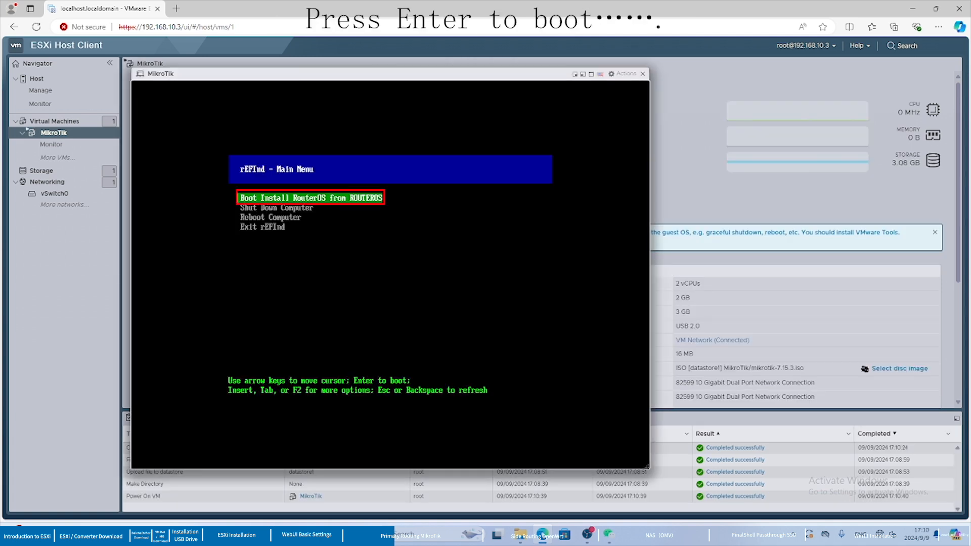
pyautogui.press('Return')
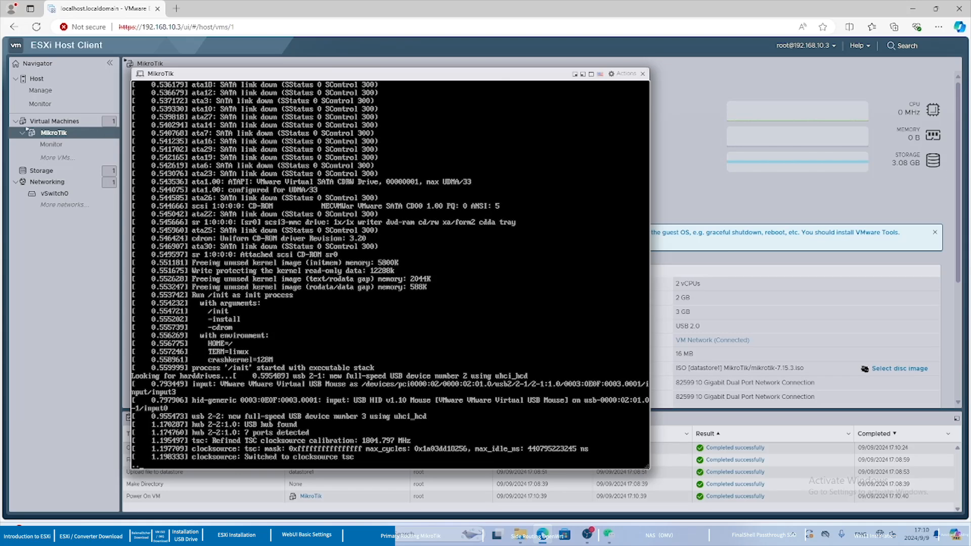
# - Select all RouterOS packages, install them locally with the disk erase accepted, and reboot the virtual machine
pyautogui.press('a')
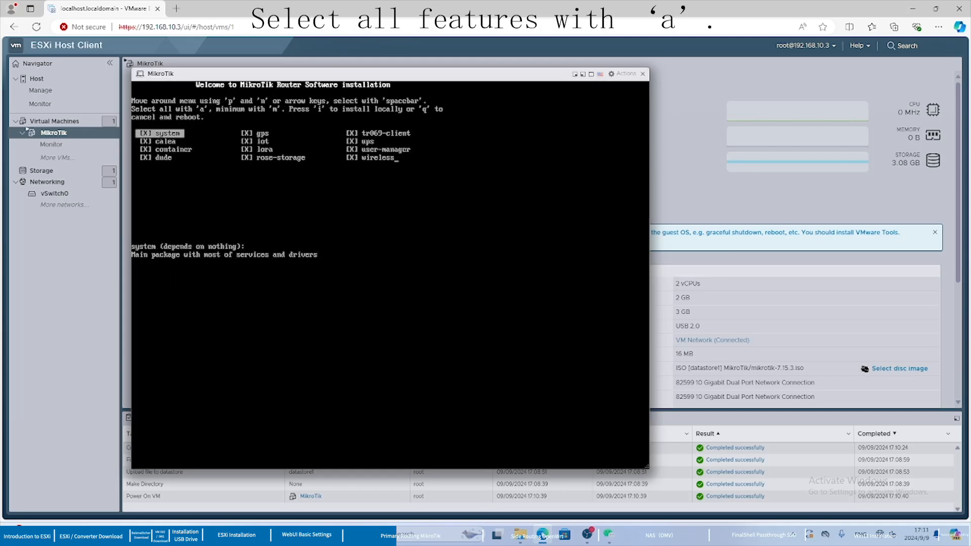
pyautogui.press('Right')
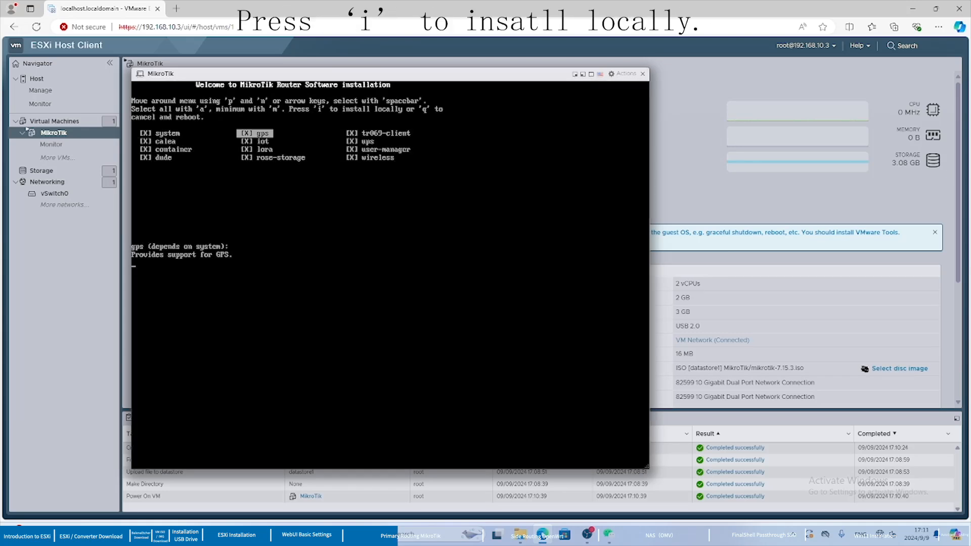
pyautogui.press('i')
pyautogui.press('y')
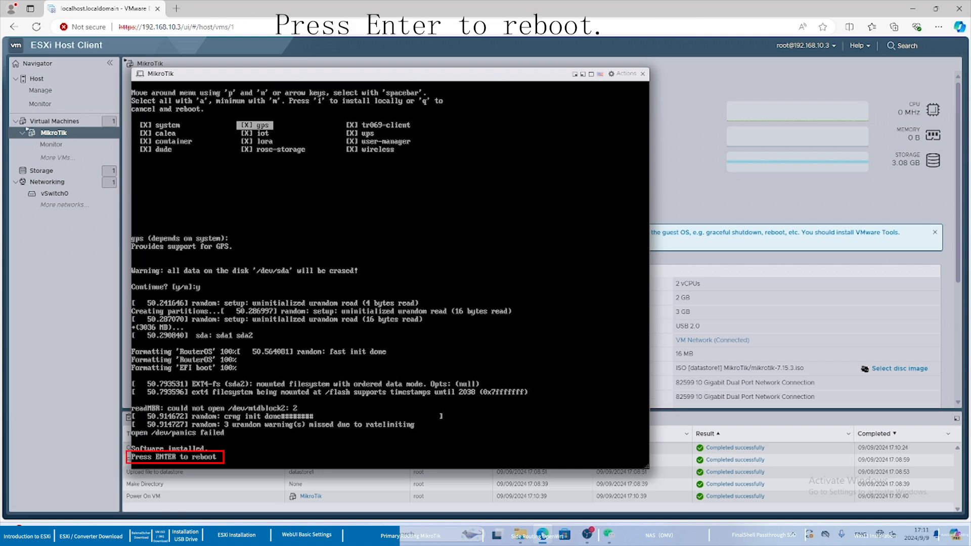
pyautogui.press('Return')
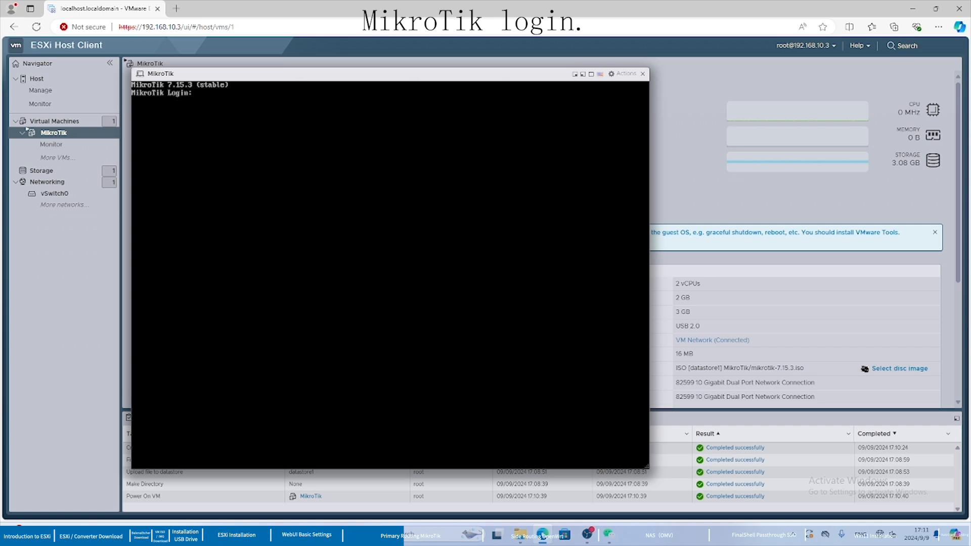
# - Log in to RouterOS as admin with a blank password, decline viewing the software license, and continue past the software key notice
pyautogui.write('admin')
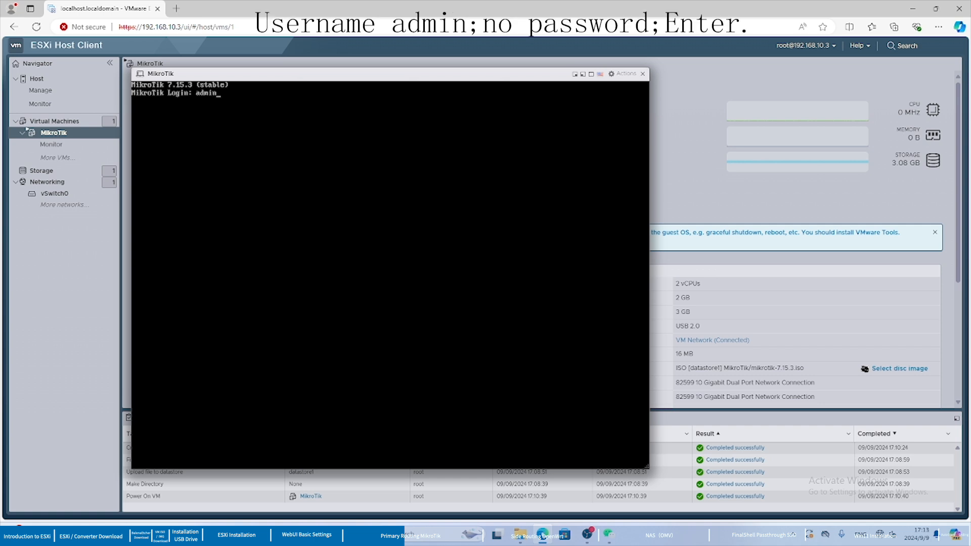
pyautogui.press('Return')
pyautogui.press('Return')
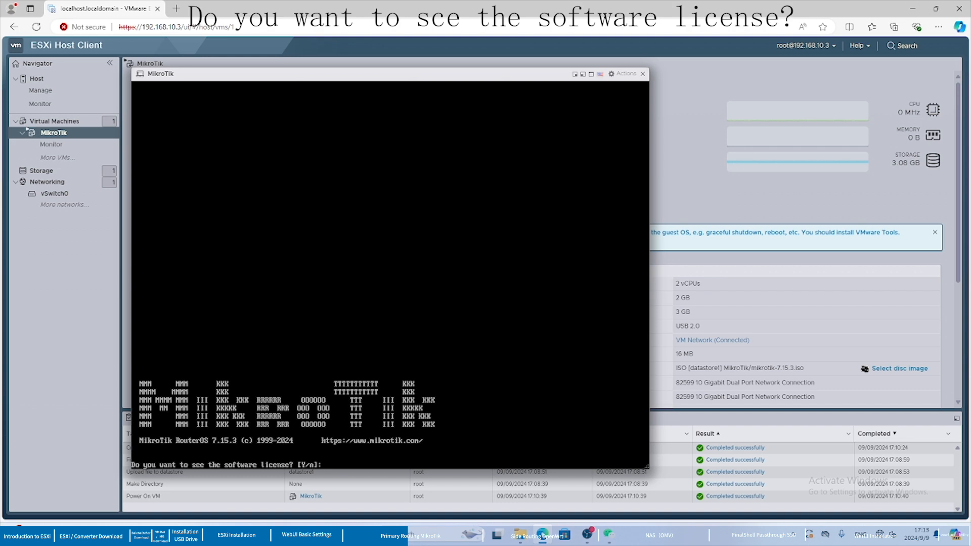
pyautogui.write('n')
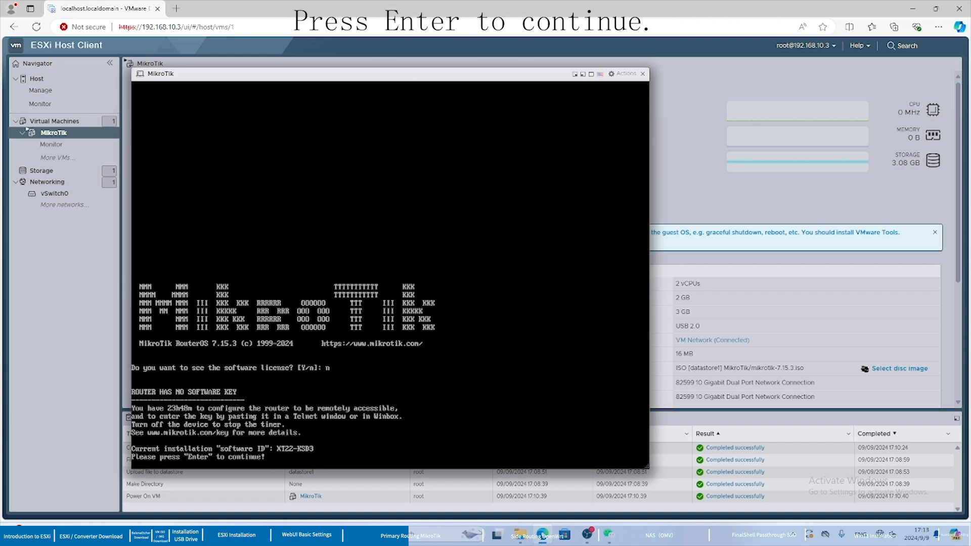
pyautogui.press('Return')
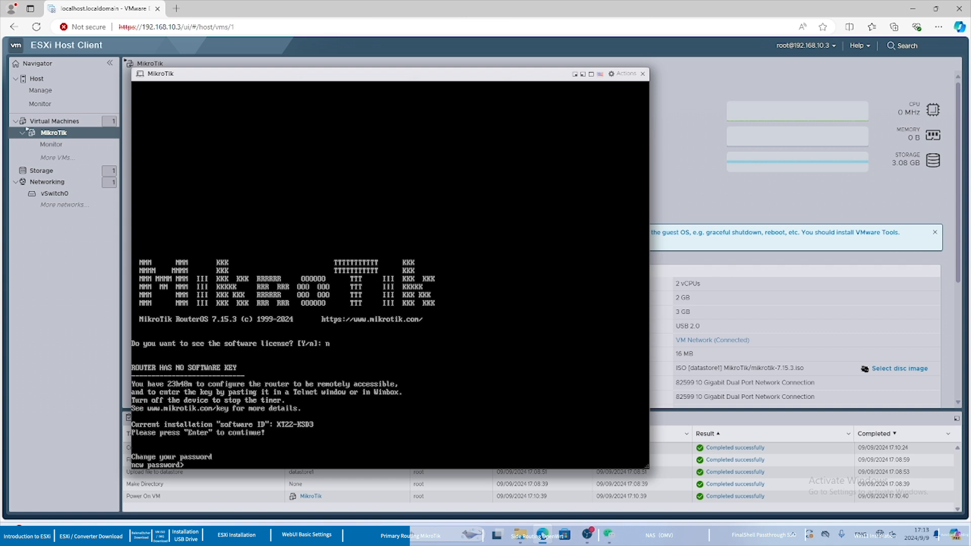
# - Enter and repeat a new password for the RouterOS admin account
pyautogui.write('****')
pyautogui.press('Return')
pyautogui.write('*********')
pyautogui.press('Return')
# - List the router's IP addresses with "ip address print" and its network ports with "interface print"
pyautogui.write('ip address print')
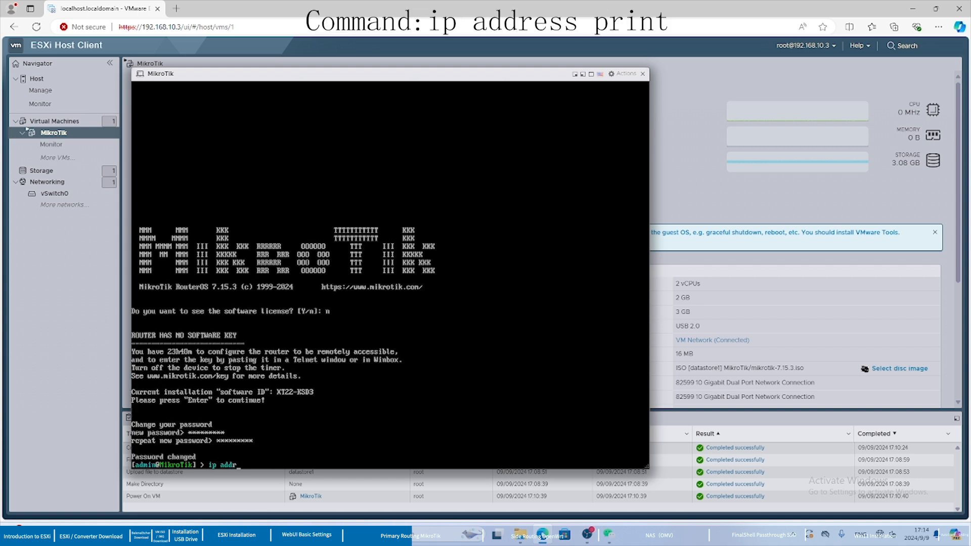
pyautogui.press('Return')
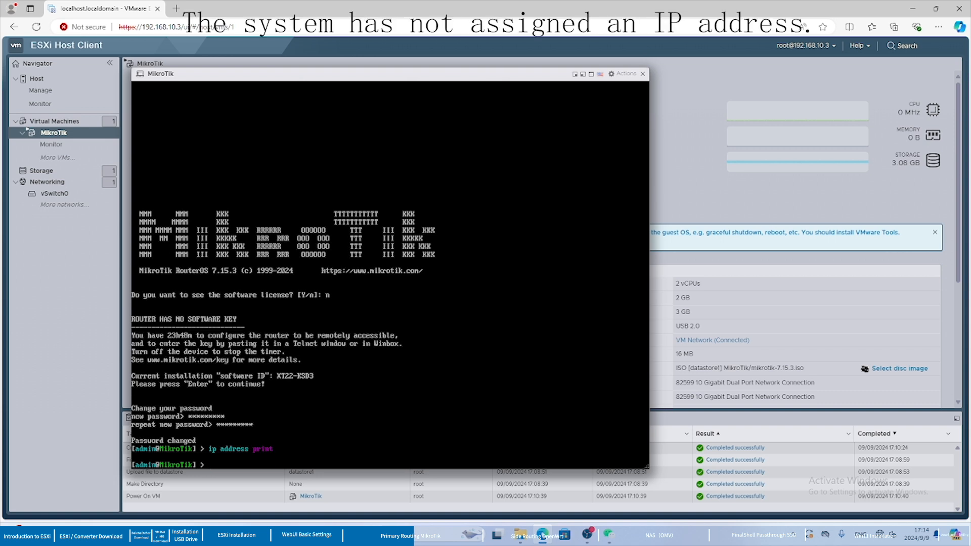
pyautogui.write('interface print')
pyautogui.press('Return')
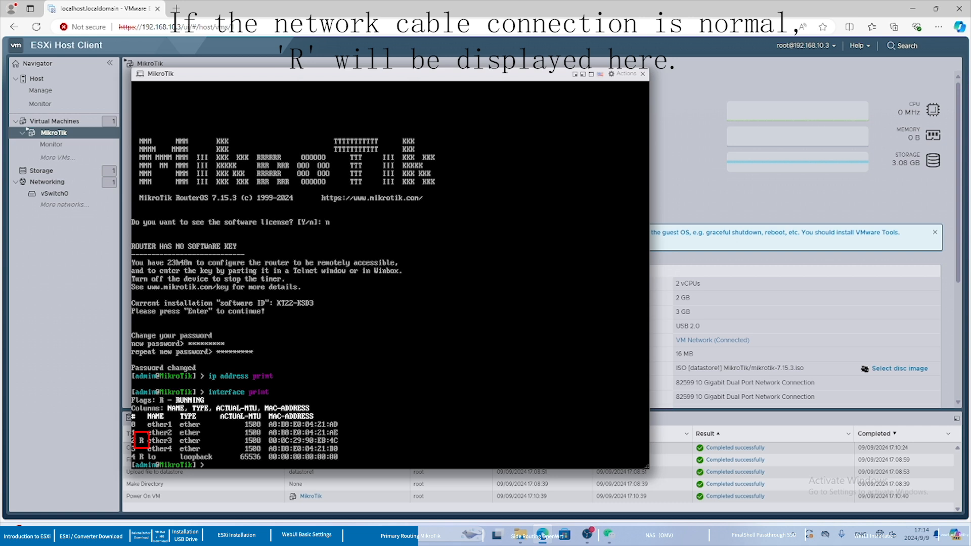
# - Run "interface print" again to recheck which ports are running and determine their order
pyautogui.write('interf')
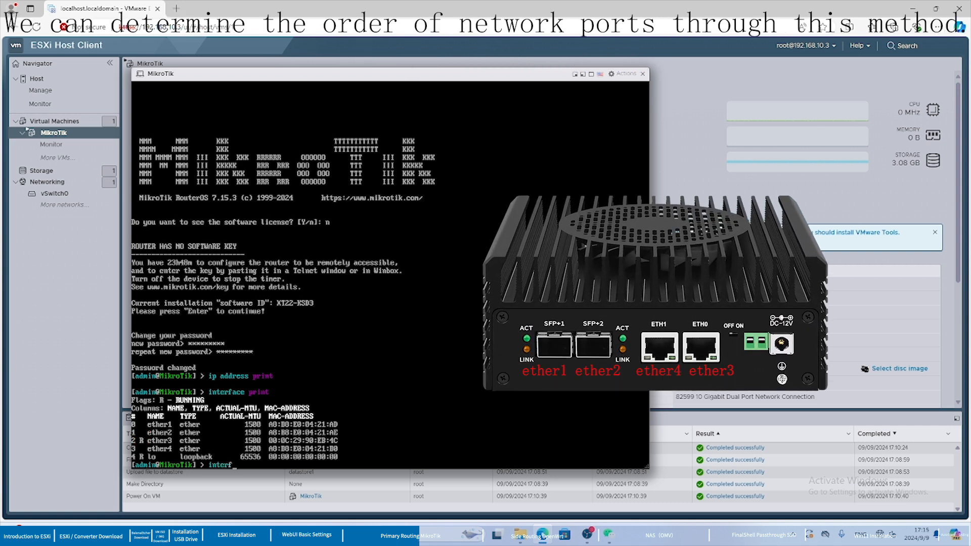
pyautogui.write('ace print')
pyautogui.press('Return')
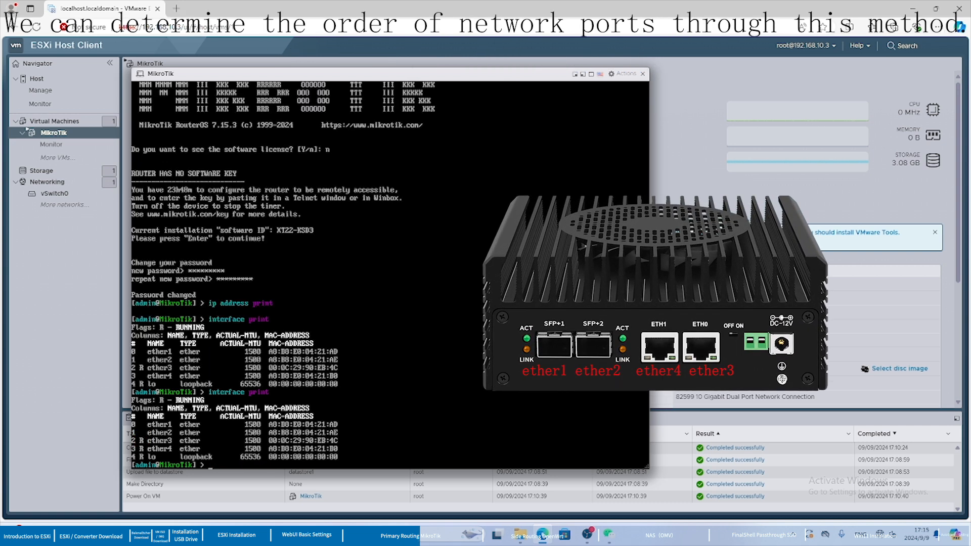
# - Assign the address 192.168.10.1/24 to interface ether3 and print the IP address list to check it
pyautogui.write('ip')
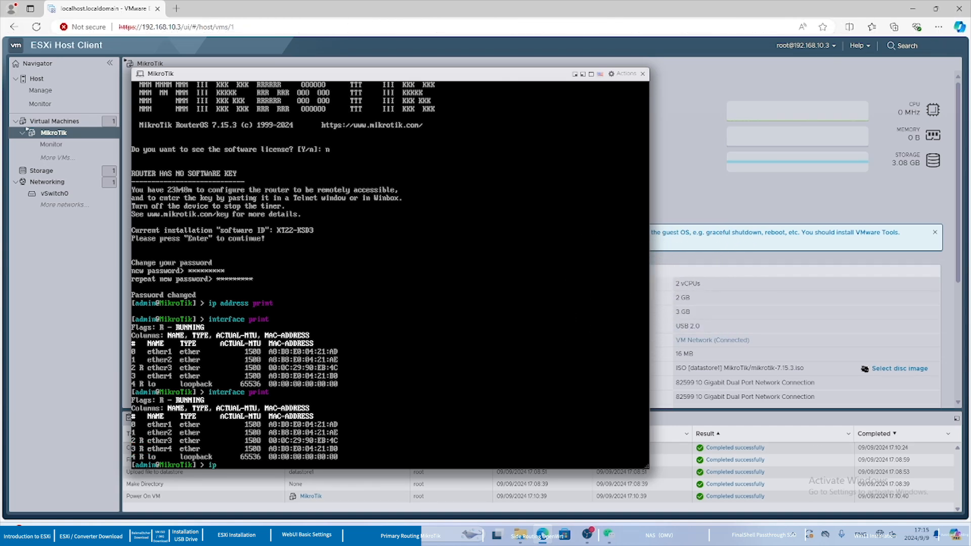
pyautogui.write(' address add address=192.168.10.1')
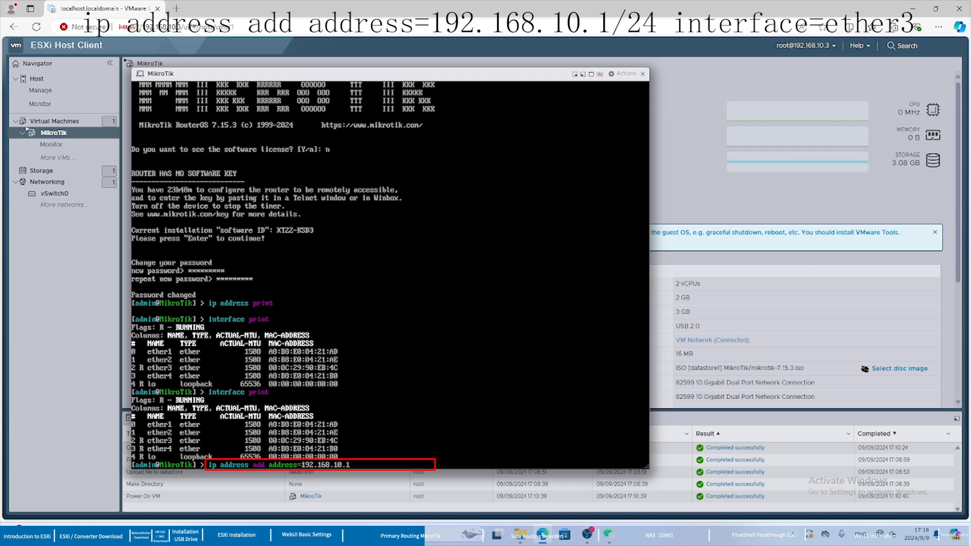
pyautogui.write('/24 interface=ether')
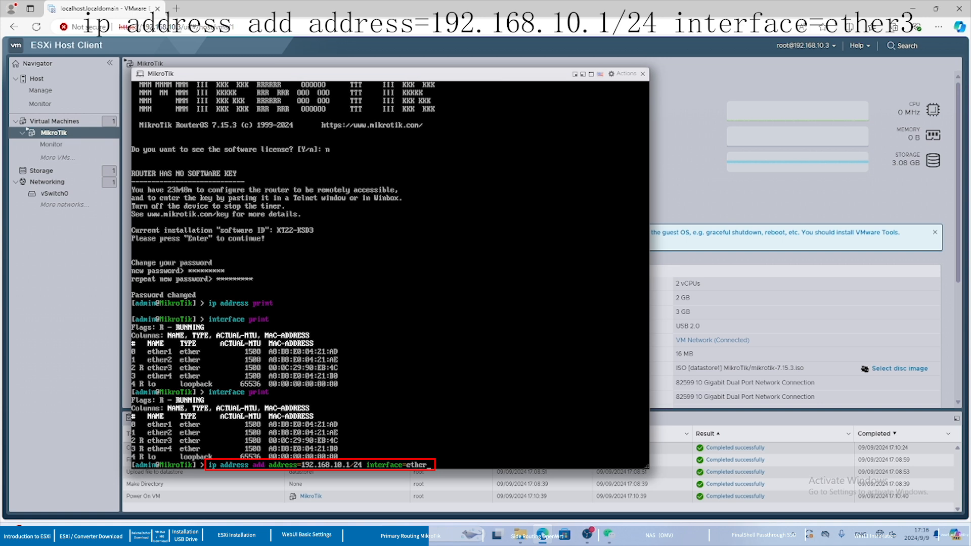
pyautogui.write('3')
pyautogui.press('Return')
pyautogui.write('ip address print')
pyautogui.press('Return')
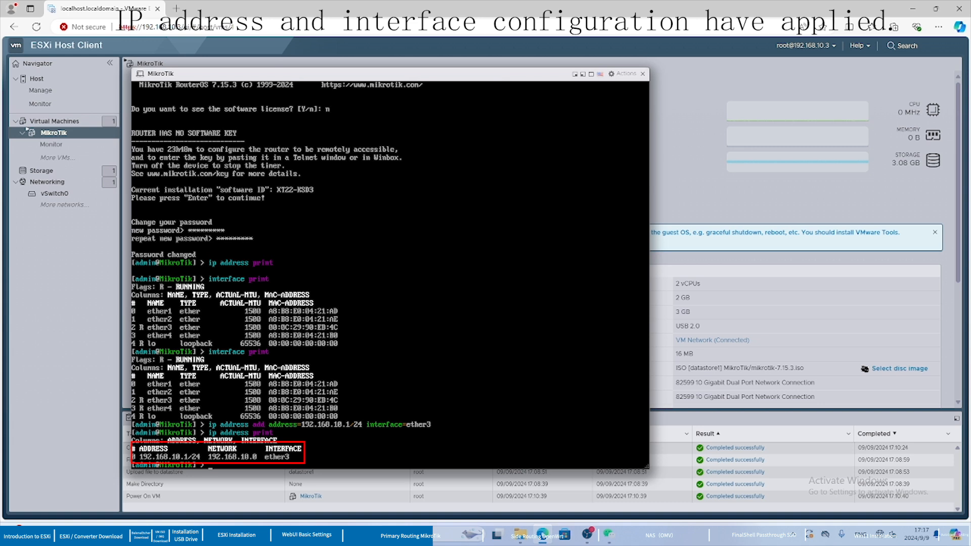
# - Open the RouterOS web login page at 192.168.10.1 in a new browser tab
pyautogui.click(176, 8)
pyautogui.click(186, 23)
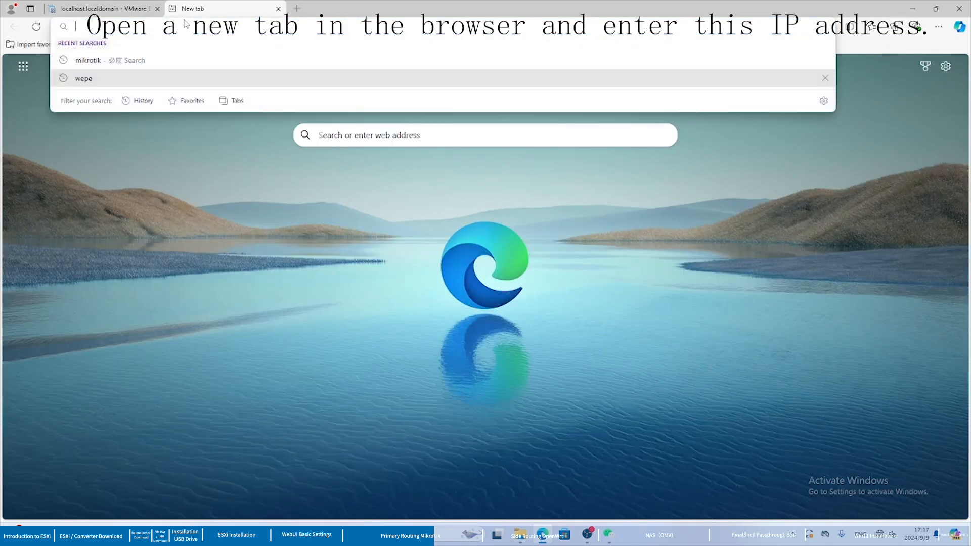
pyautogui.write('192.168.10.1')
pyautogui.press('Return')
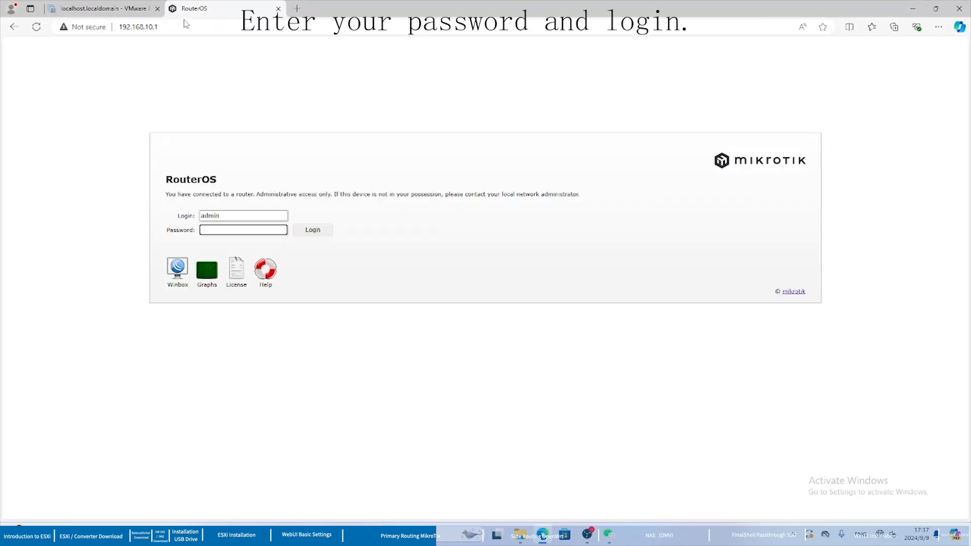
# - Log in to RouterOS as admin with the account password and open the WebFig interface list
pyautogui.press('Return')
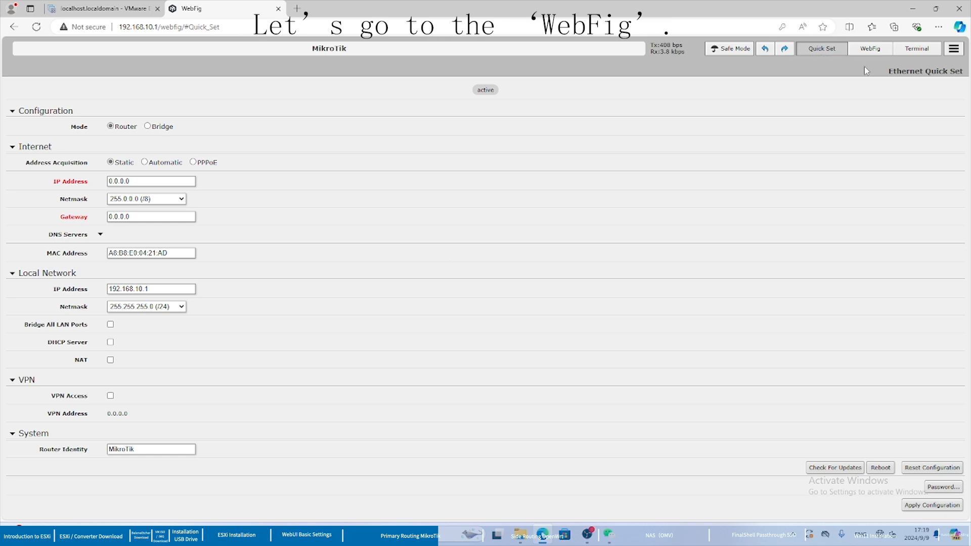
pyautogui.click(869, 48)
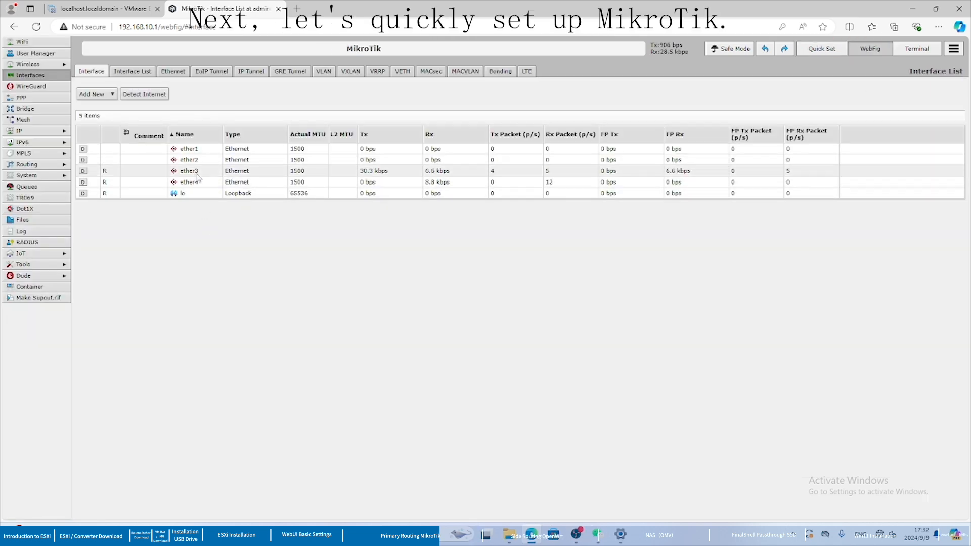
# - Rename the ether3 interface to Lan and save it
pyautogui.click(197, 172)
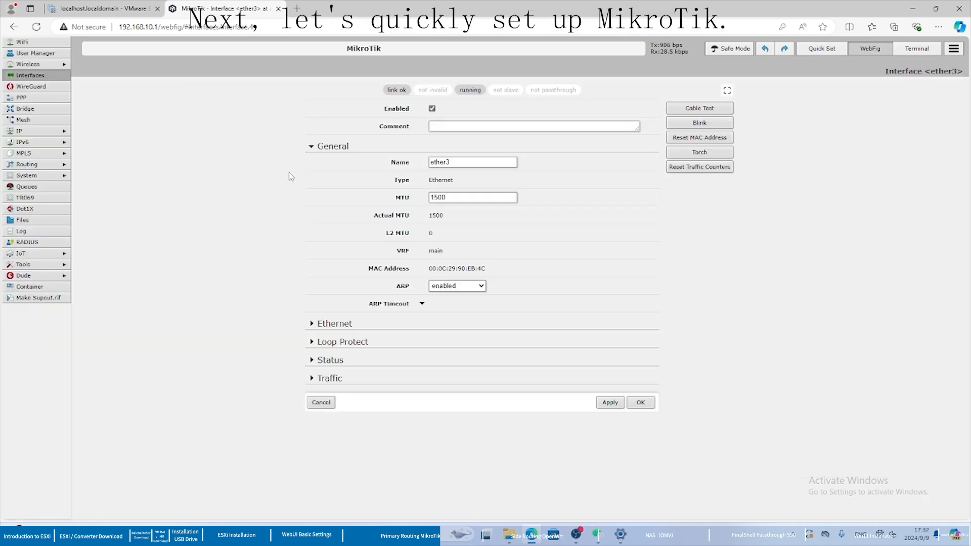
pyautogui.write('Lan')
pyautogui.click(640, 402)
pyautogui.click(191, 182)
pyautogui.click(643, 404)
# - Rename the ether4 interface to Wan and save it
pyautogui.click(195, 174)
pyautogui.doubleClick(440, 163)
pyautogui.write('Wan')
pyautogui.click(640, 403)
# - Rename the ether1 interface to Lan1 and the ether2 interface to Lan2
pyautogui.click(203, 152)
pyautogui.doubleClick(439, 162)
pyautogui.write('Lan1')
pyautogui.click(641, 402)
pyautogui.click(202, 151)
pyautogui.doubleClick(439, 162)
pyautogui.write('Lan2')
pyautogui.click(640, 403)
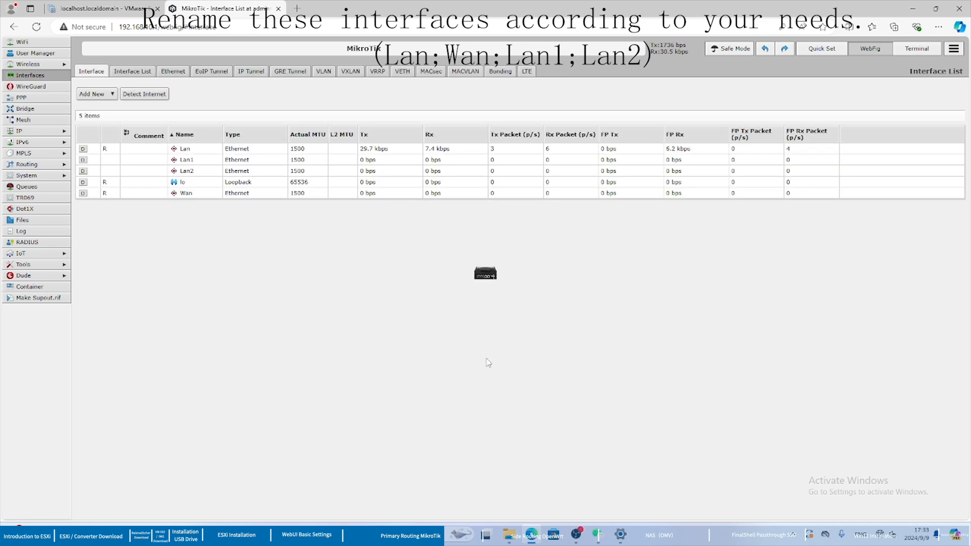
# - Create a new bridge with the default settings and save it
pyautogui.click(25, 109)
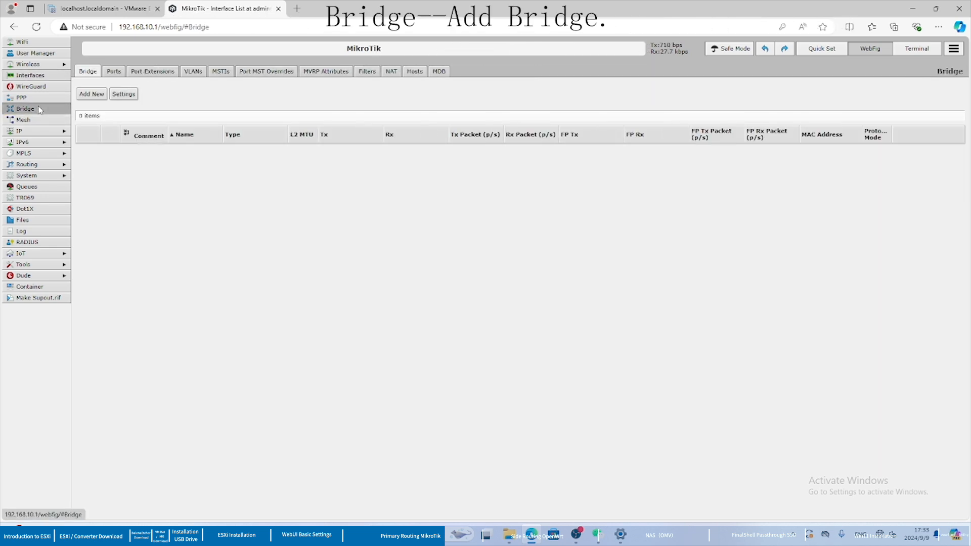
pyautogui.click(96, 95)
pyautogui.click(610, 495)
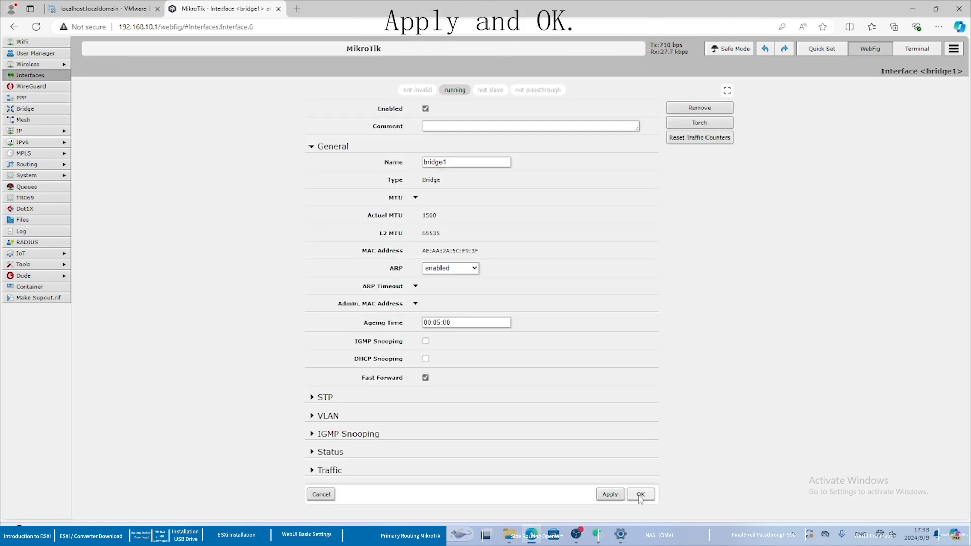
pyautogui.click(640, 495)
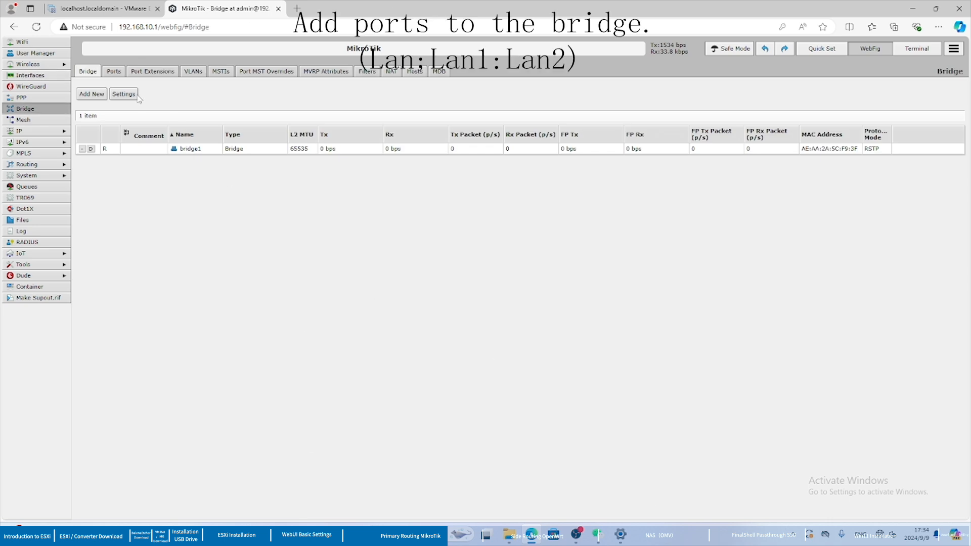
# - Try adding the Lan interface as a port of bridge1, and remove that port entry again
pyautogui.click(113, 71)
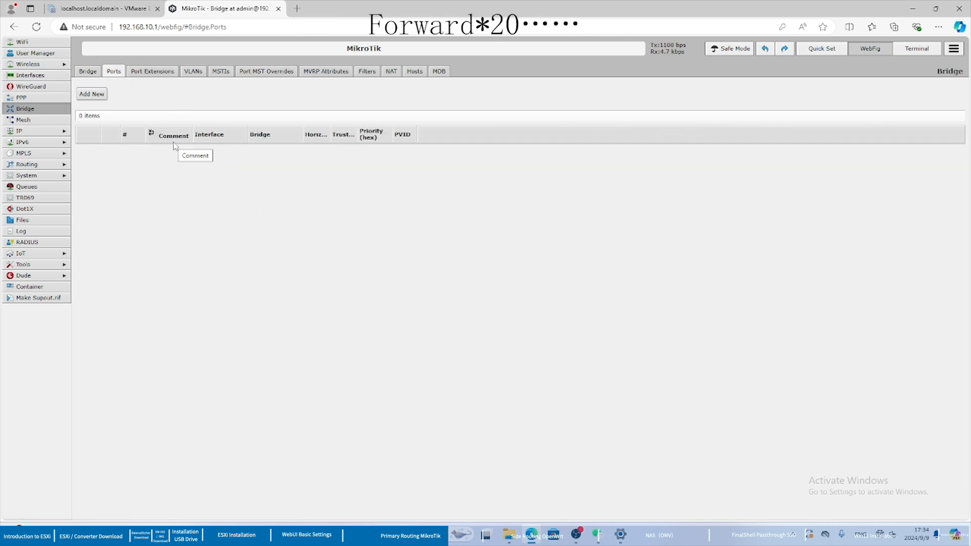
pyautogui.click(92, 94)
pyautogui.click(466, 161)
pyautogui.click(489, 177)
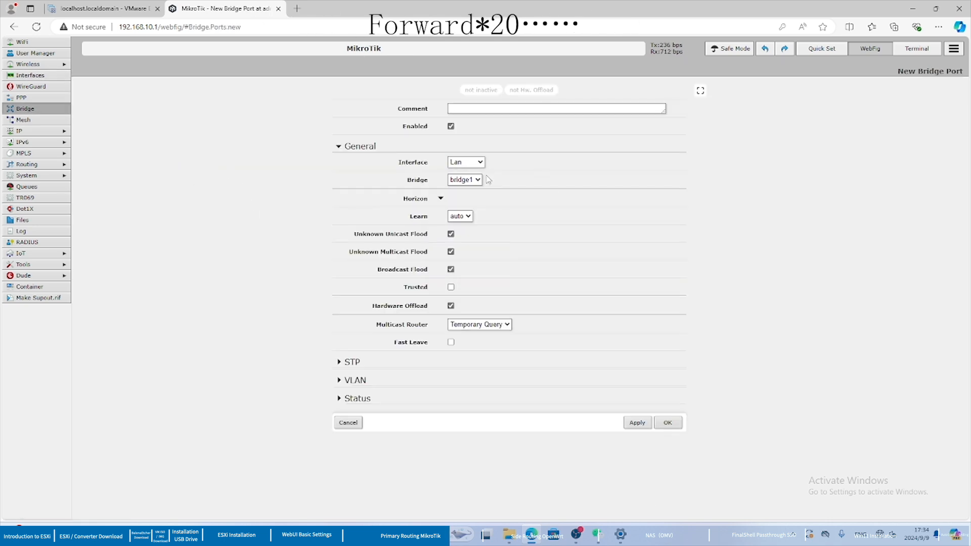
pyautogui.click(637, 422)
pyautogui.click(348, 423)
pyautogui.click(83, 151)
# - Add the Lan1, Lan2 and Lan interfaces as ports of bridge1
pyautogui.click(92, 94)
pyautogui.click(466, 161)
pyautogui.click(459, 189)
pyautogui.click(92, 94)
pyautogui.click(465, 163)
pyautogui.click(459, 201)
pyautogui.click(96, 94)
pyautogui.click(636, 423)
pyautogui.click(348, 428)
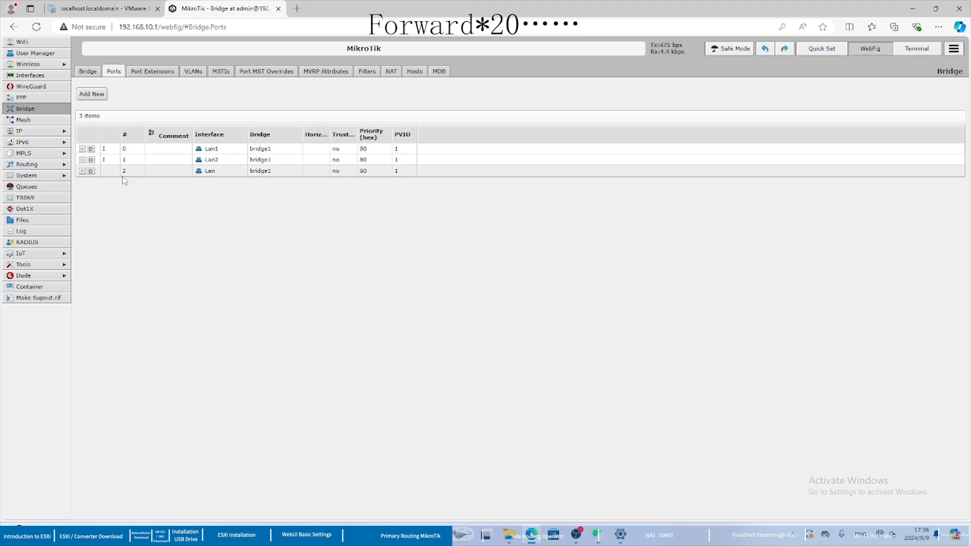
# - Add a DHCP client on the Wan interface and save it
pyautogui.click(41, 132)
pyautogui.click(26, 164)
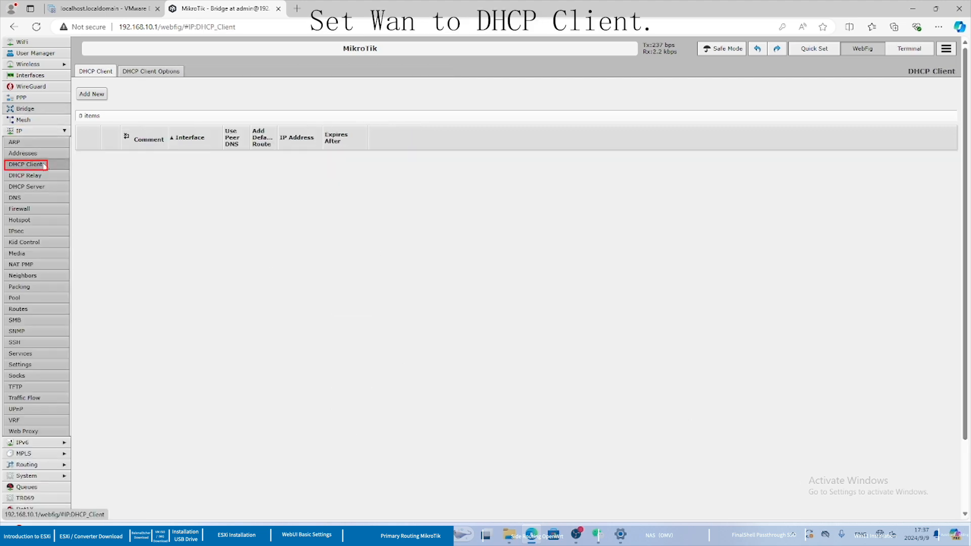
pyautogui.click(86, 95)
pyautogui.click(436, 165)
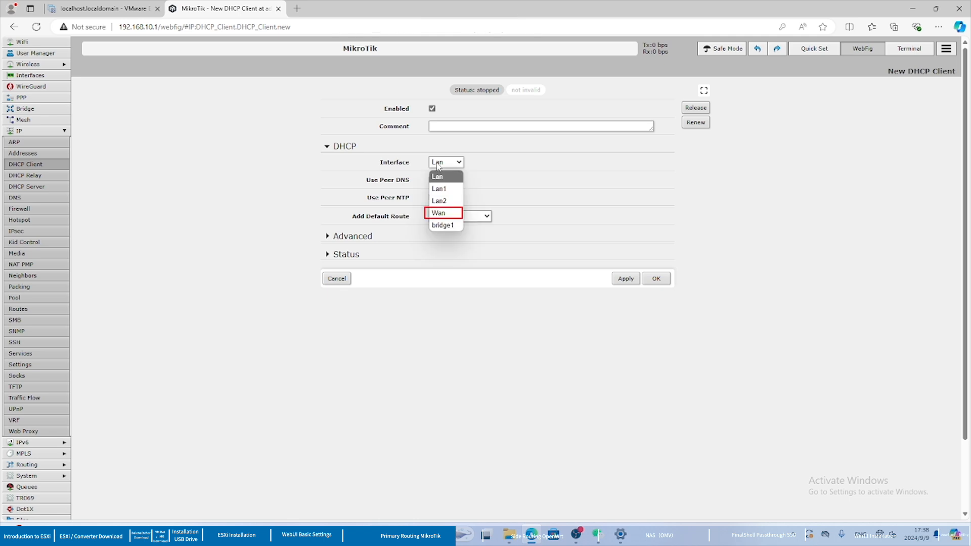
pyautogui.click(443, 213)
pyautogui.click(625, 278)
pyautogui.click(656, 278)
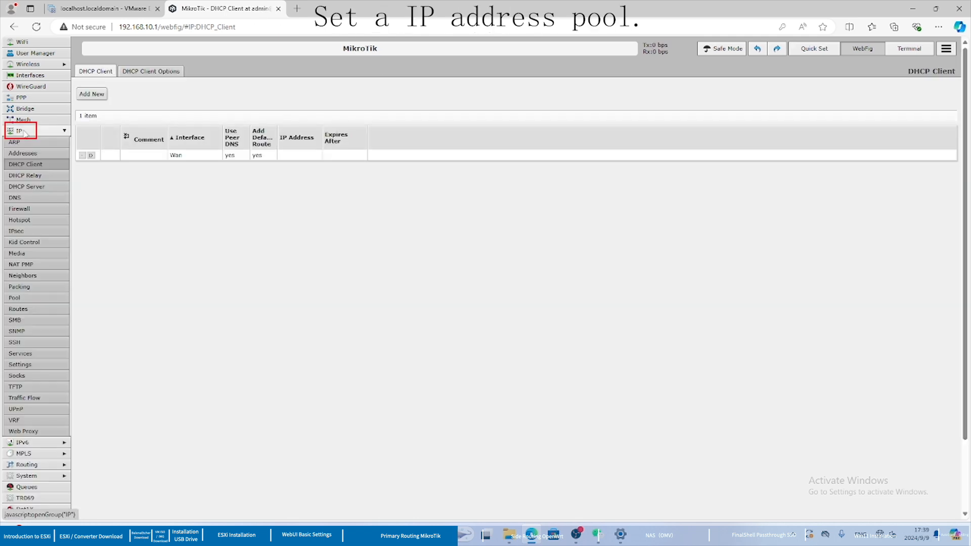
# - Create an IP pool named DHCP with the address range 192.168.10.5-192.168.10.254
pyautogui.click(14, 297)
pyautogui.click(91, 94)
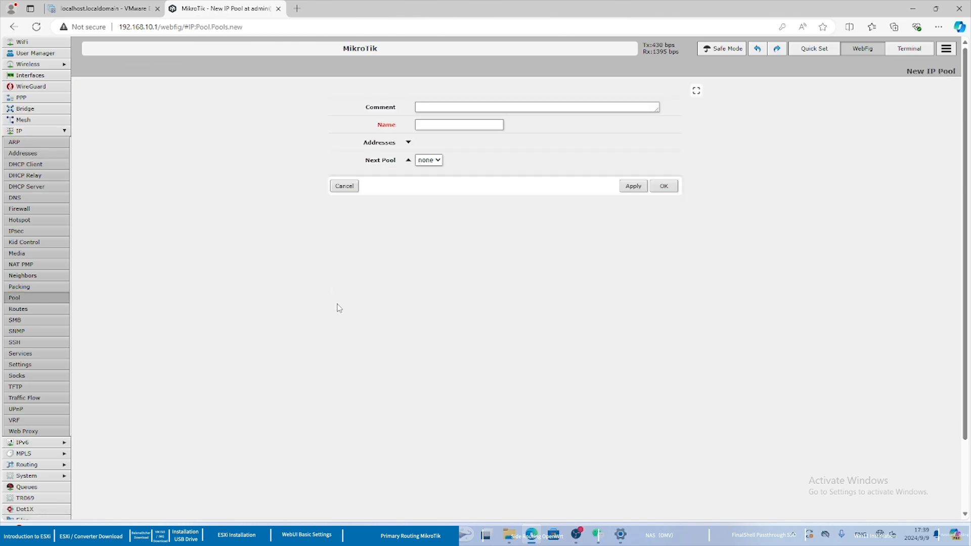
pyautogui.click(459, 124)
pyautogui.write('DHCP')
pyautogui.click(408, 142)
pyautogui.click(462, 141)
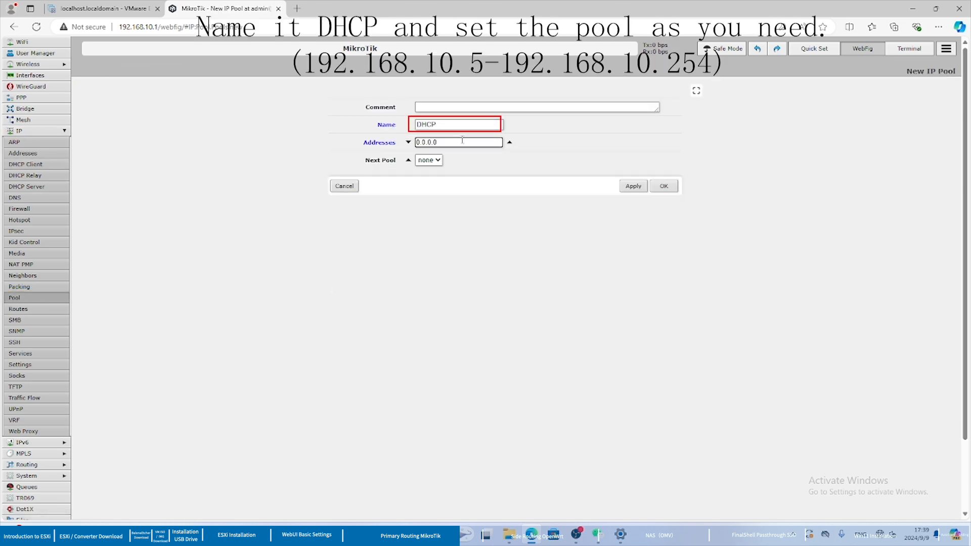
pyautogui.press('BackSpace')
pyautogui.press('BackSpace')
pyautogui.press('BackSpace')
pyautogui.press('BackSpace')
pyautogui.press('BackSpace')
pyautogui.press('BackSpace')
pyautogui.press('BackSpace')
pyautogui.write('192.168.10.5-192.168.10.254')
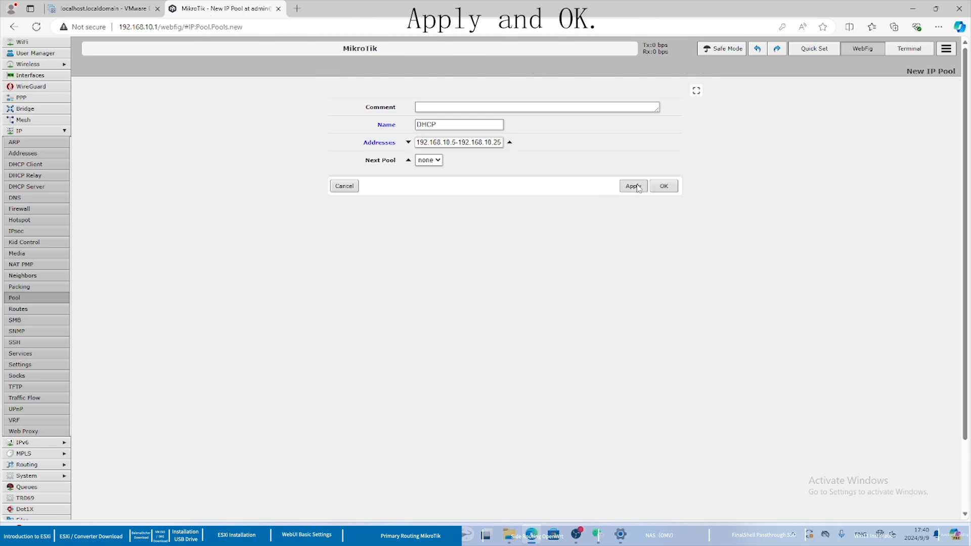
pyautogui.click(637, 186)
pyautogui.click(656, 186)
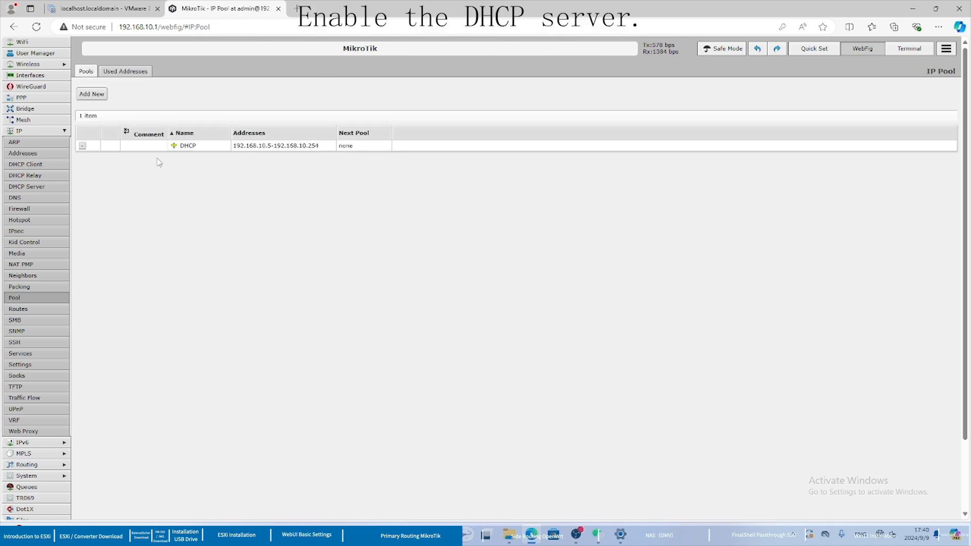
# - Add a DHCP server named DHCP on interface bridge1, using the DHCP address pool
pyautogui.click(57, 187)
pyautogui.click(92, 94)
pyautogui.click(469, 162)
pyautogui.write('DHCP')
pyautogui.click(457, 180)
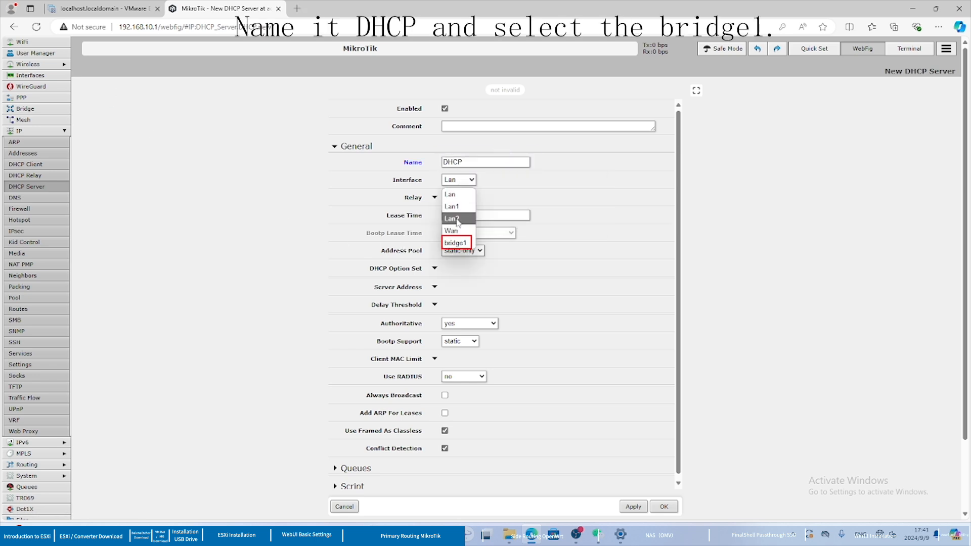
pyautogui.click(456, 244)
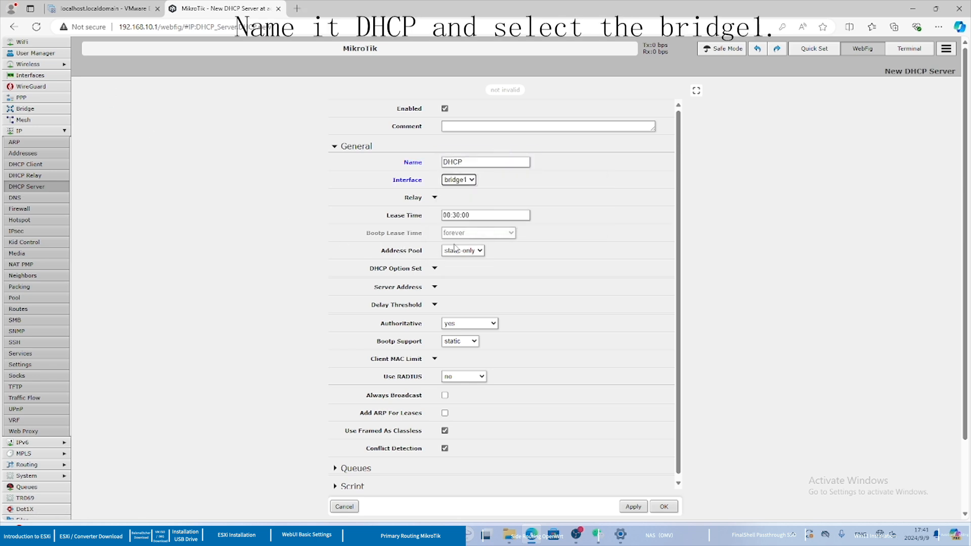
pyautogui.click(459, 250)
pyautogui.click(466, 265)
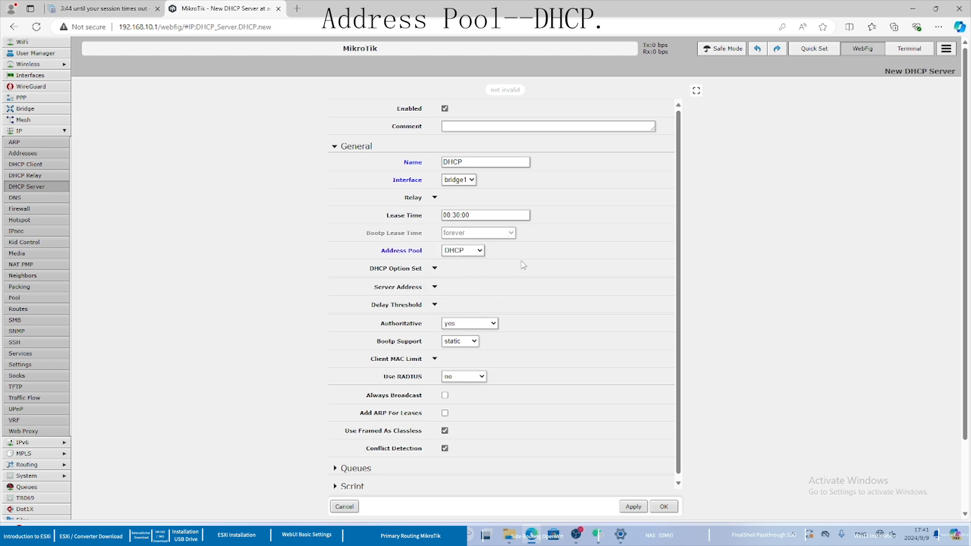
pyautogui.click(633, 506)
pyautogui.click(663, 506)
# - Add a DHCP network with address 192.168.10.0/24, gateway 192.168.10.1, netmask 24, and DNS servers 8.8.8.8 and 223.5.5.5
pyautogui.click(117, 72)
pyautogui.click(91, 94)
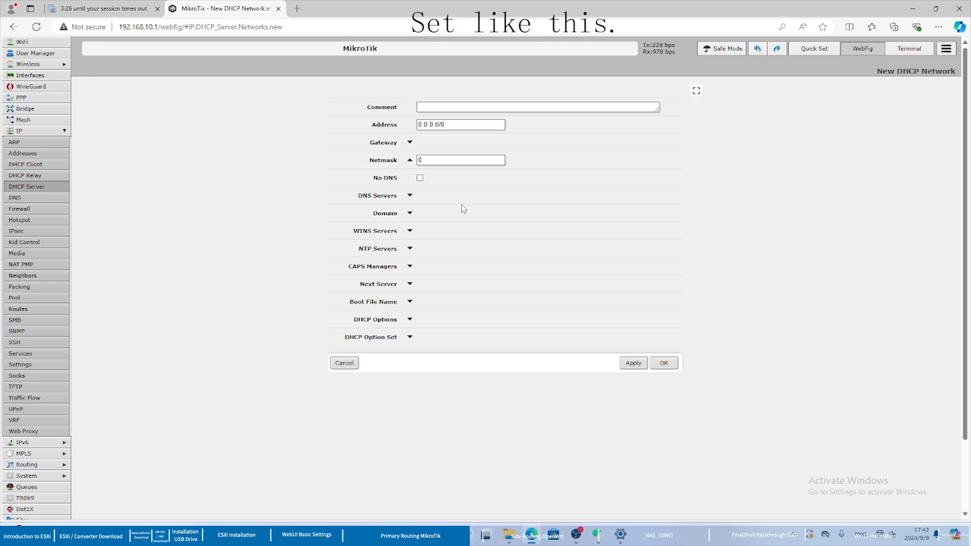
pyautogui.moveTo(455, 125); pyautogui.dragTo(349, 125)
pyautogui.write('192.168.10.1/24')
pyautogui.click(409, 142)
pyautogui.moveTo(455, 142); pyautogui.dragTo(341, 141)
pyautogui.write('192.168.10.1')
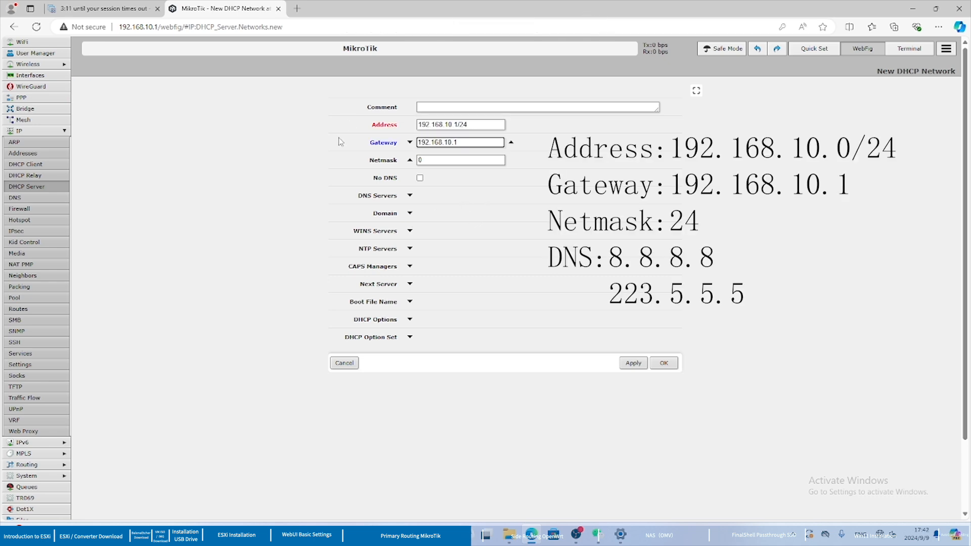
pyautogui.moveTo(455, 160); pyautogui.dragTo(399, 159)
pyautogui.write('24')
pyautogui.click(410, 195)
pyautogui.write('8.8.8.8')
pyautogui.click(410, 199)
pyautogui.write('223.5.5.5')
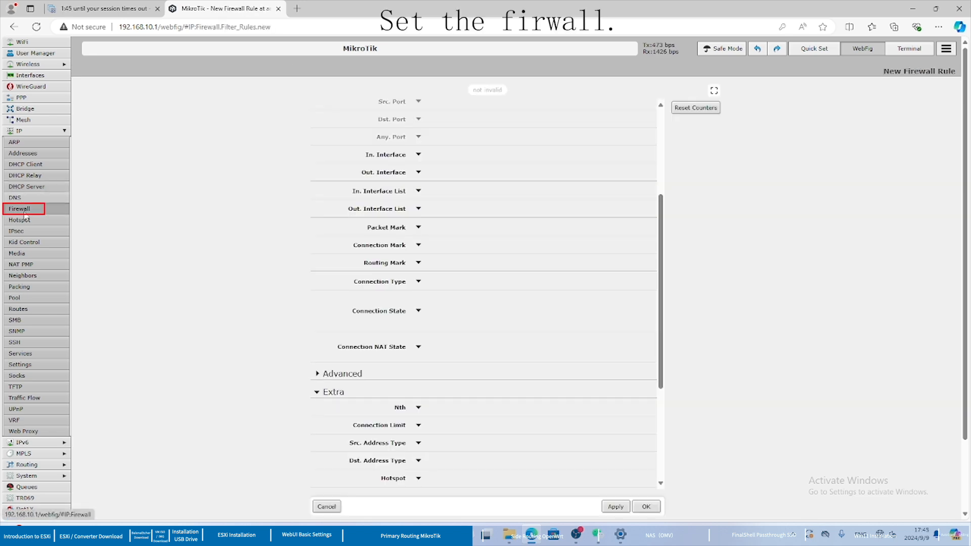
# - Add a firewall NAT rule on the srcnat chain with the masquerade action
pyautogui.click(24, 210)
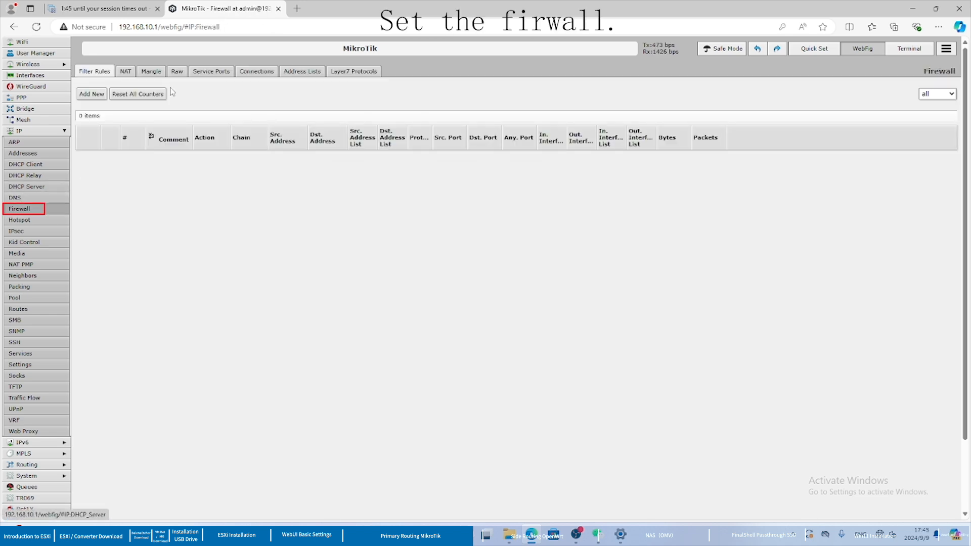
pyautogui.click(125, 71)
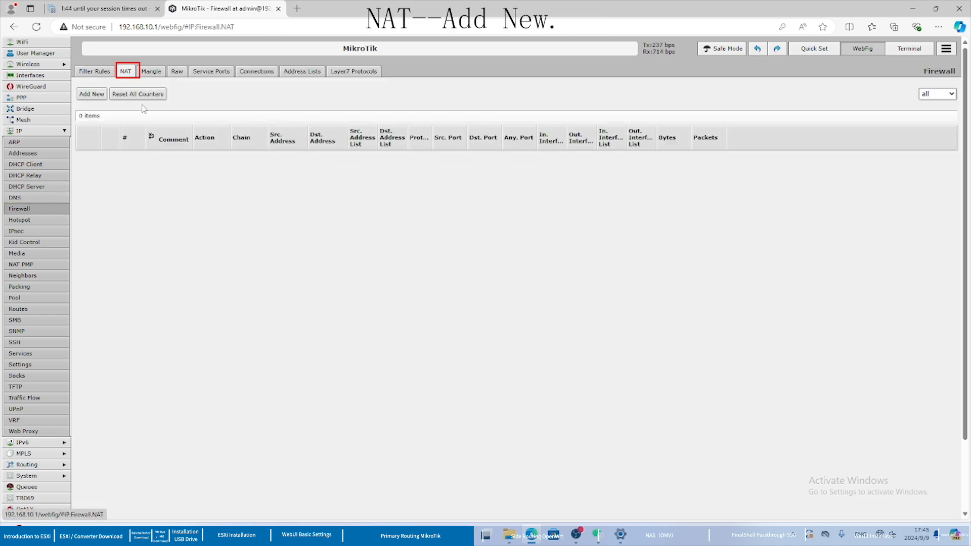
pyautogui.click(91, 94)
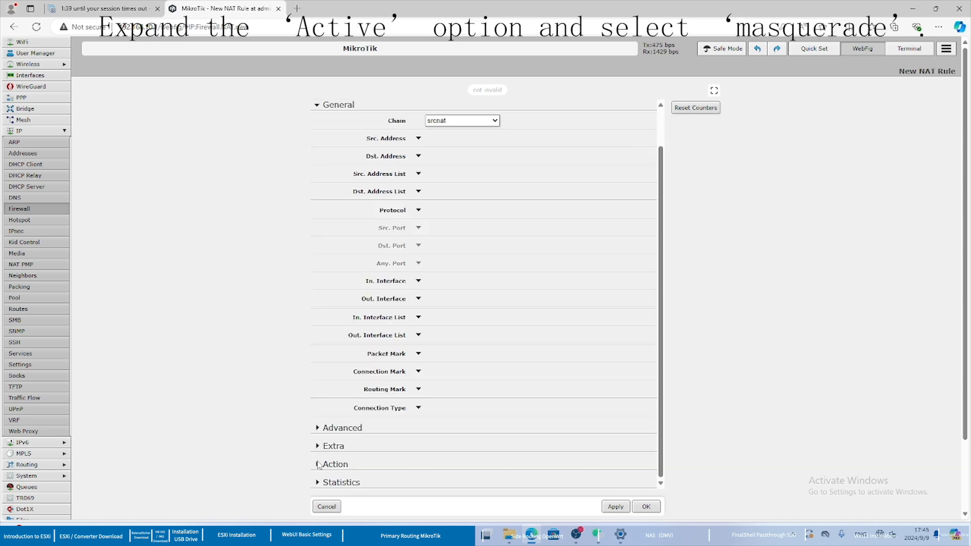
pyautogui.click(318, 464)
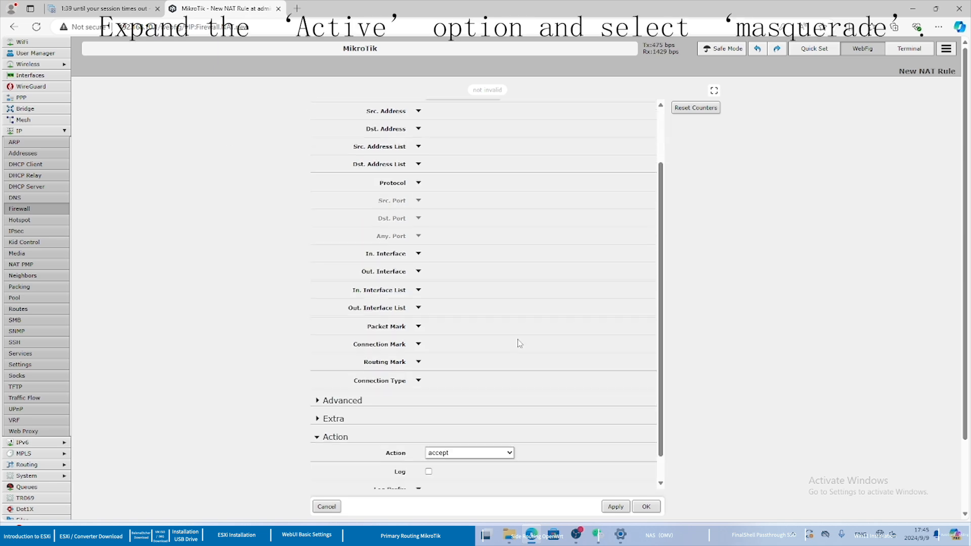
pyautogui.scroll(-5, 510, 349)
pyautogui.click(463, 343)
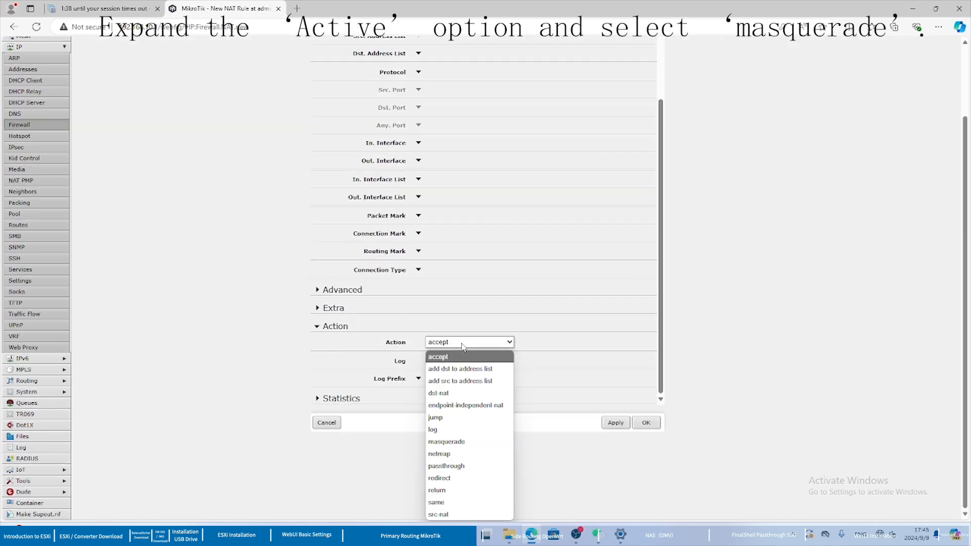
pyautogui.click(455, 441)
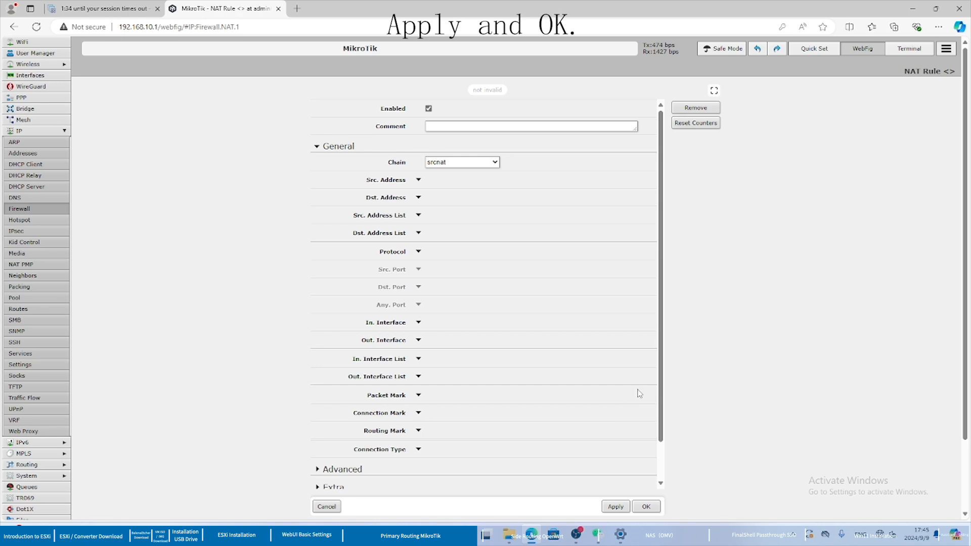
pyautogui.click(646, 507)
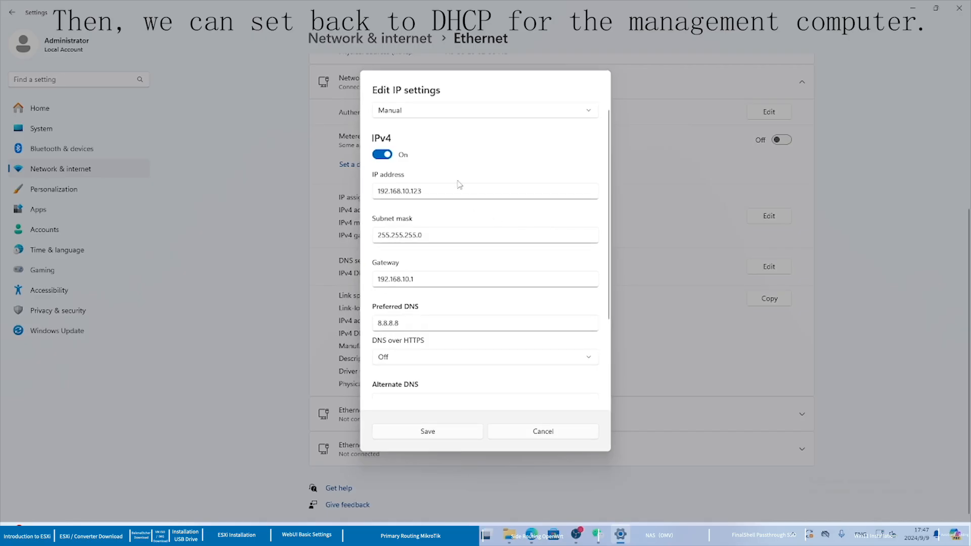
# - Switch to Windows Settings and set the management computer's Ethernet IP assignment to Automatic (DHCP), and save it
pyautogui.click(427, 114)
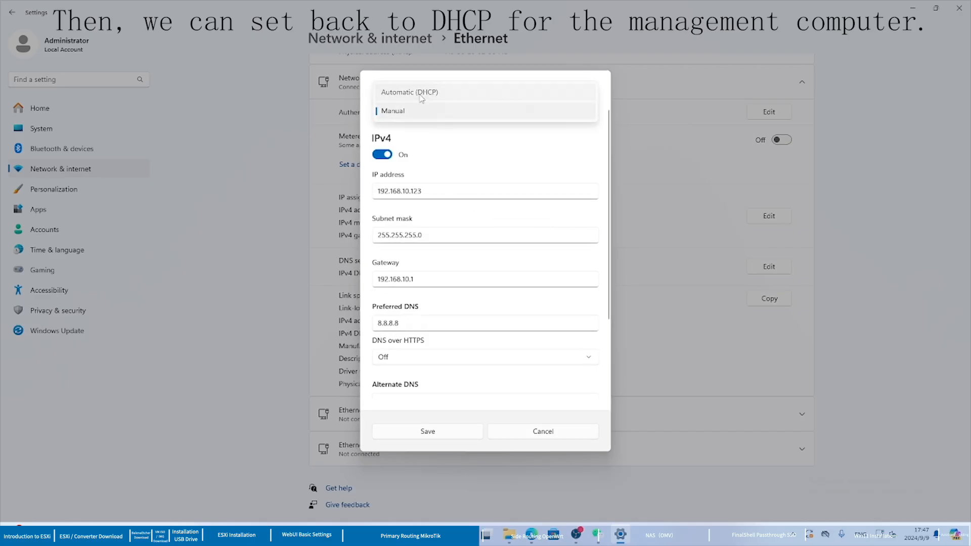
pyautogui.click(427, 96)
pyautogui.click(428, 296)
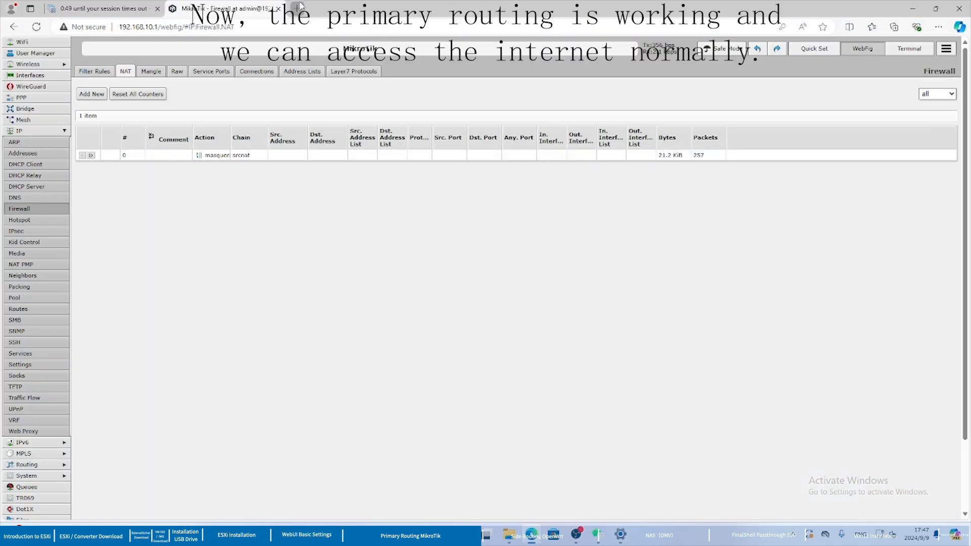
# - Switch to the browser and check internet access by opening a website in a new tab
pyautogui.click(297, 8)
pyautogui.write('www.vmware.com')
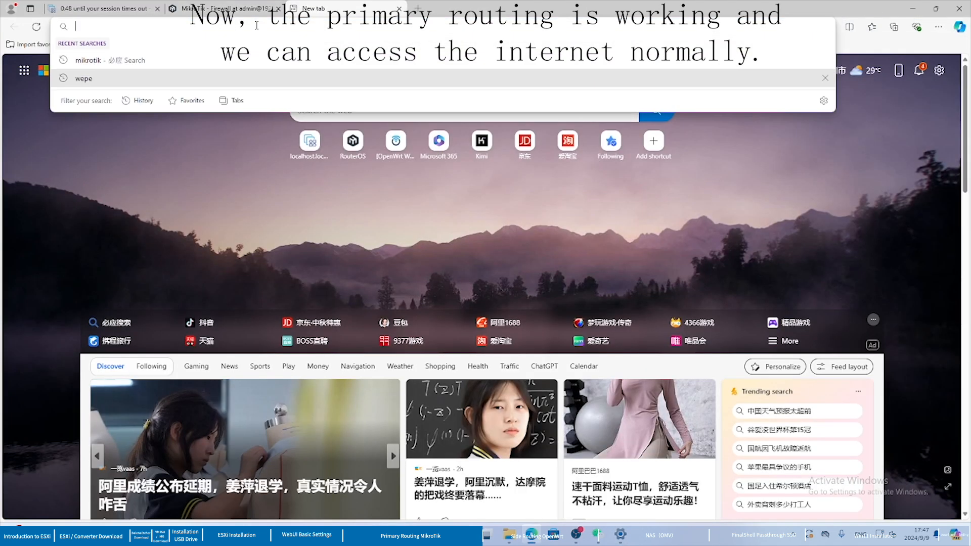
pyautogui.scroll(-10, 519, 245)
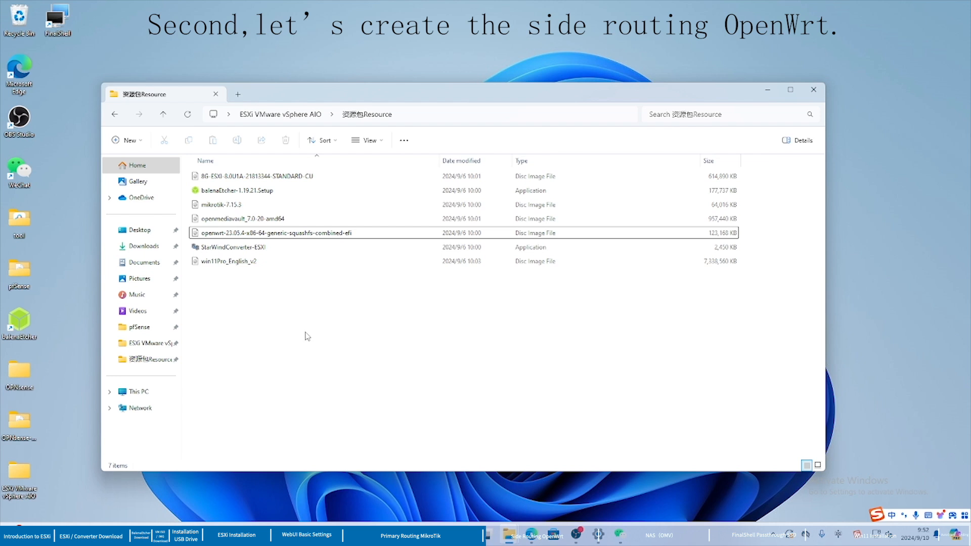
# - Launch the StarWind converter from the resource folder and choose the openwrt-23.05.4-x86-64-generic-squashfs-combined-efi image as the source file
pyautogui.click(227, 247)
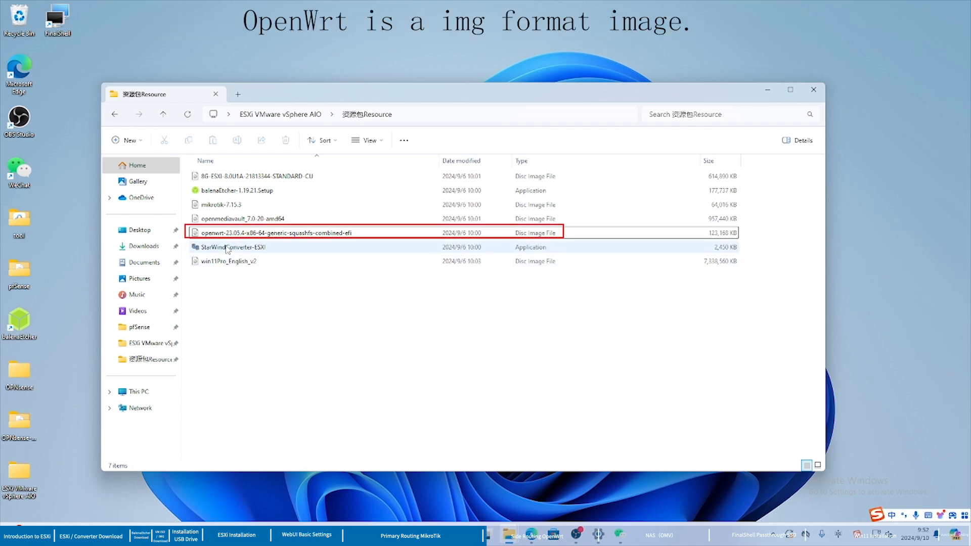
pyautogui.doubleClick(228, 247)
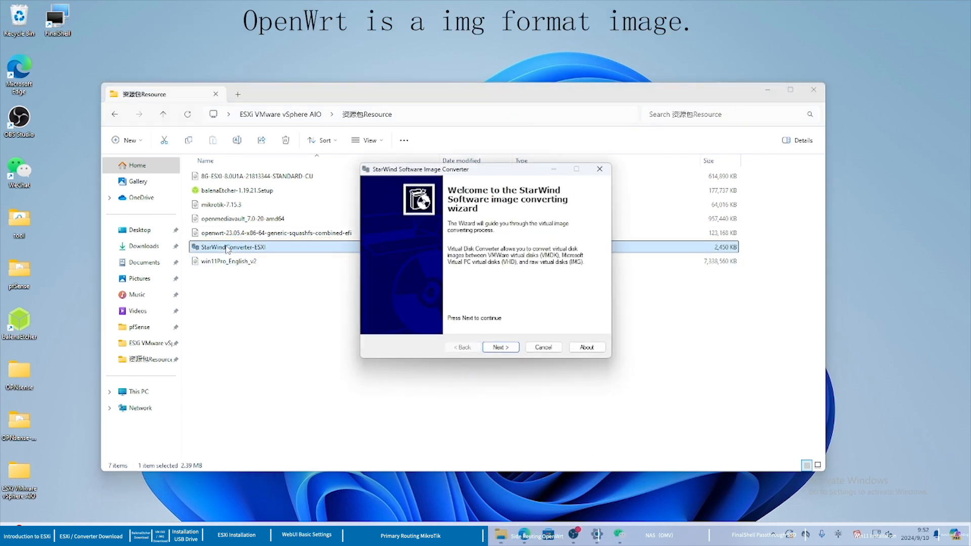
pyautogui.click(514, 351)
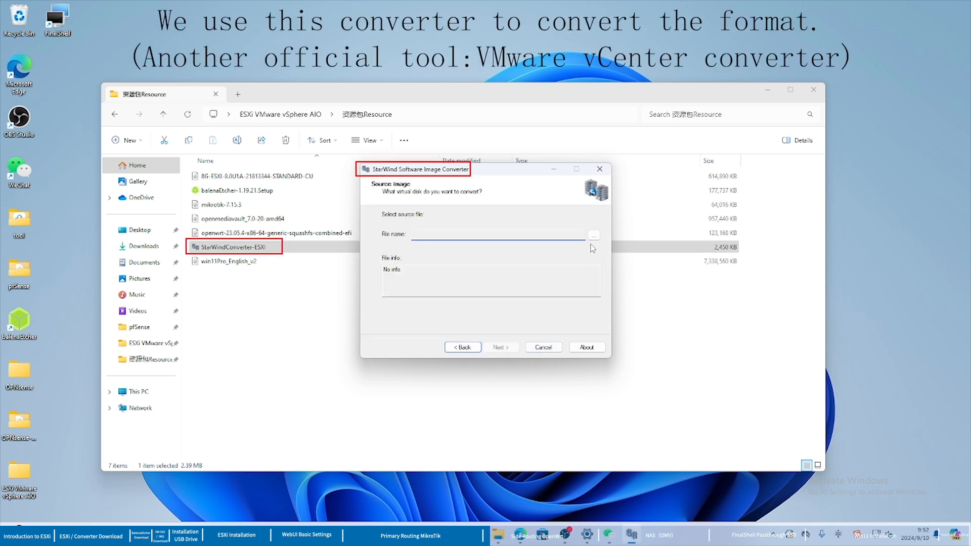
pyautogui.click(594, 236)
pyautogui.click(467, 204)
pyautogui.click(606, 342)
pyautogui.click(499, 348)
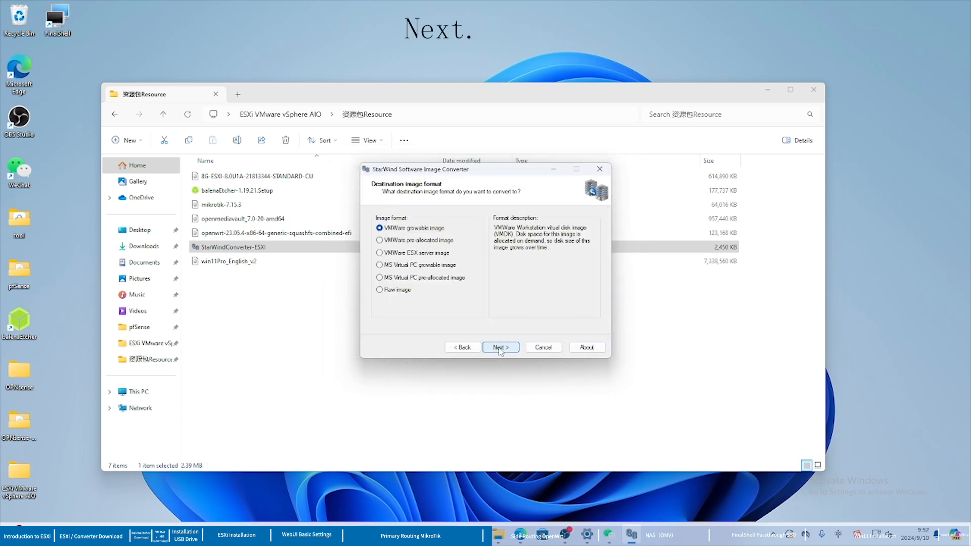
# - Convert the source to a VMware ESX server image saved in the ESXi VMware vSphere AIO folder, and finish the wizard
pyautogui.click(379, 253)
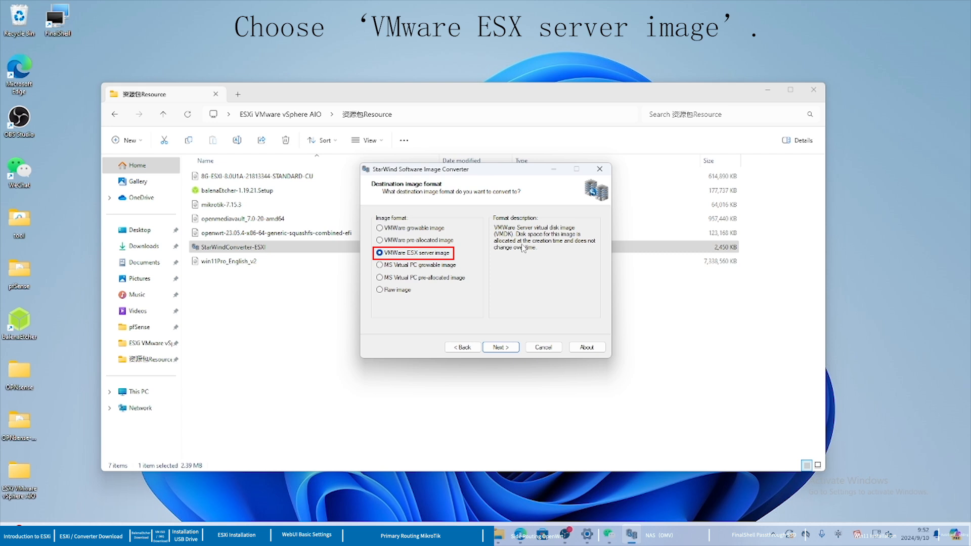
pyautogui.click(501, 348)
pyautogui.click(594, 237)
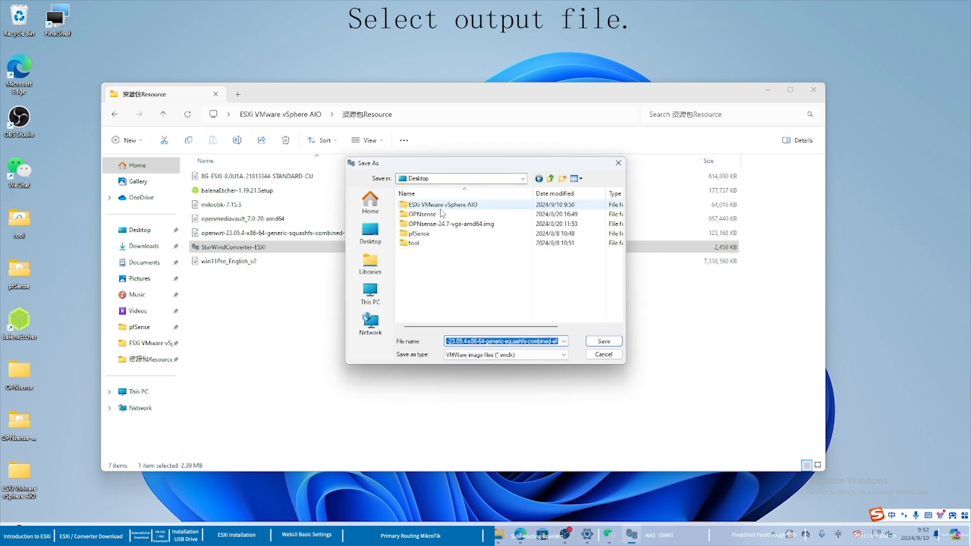
pyautogui.doubleClick(440, 204)
pyautogui.click(603, 341)
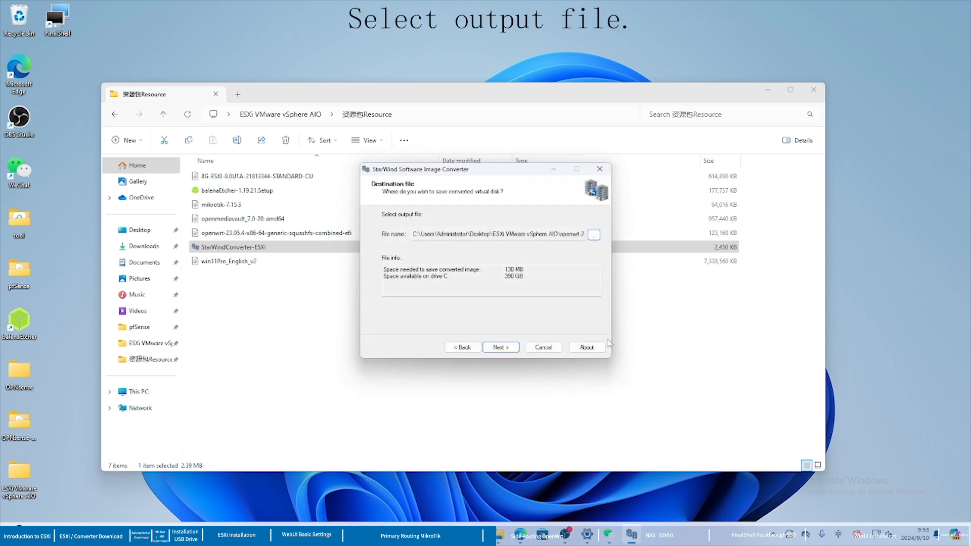
pyautogui.click(501, 347)
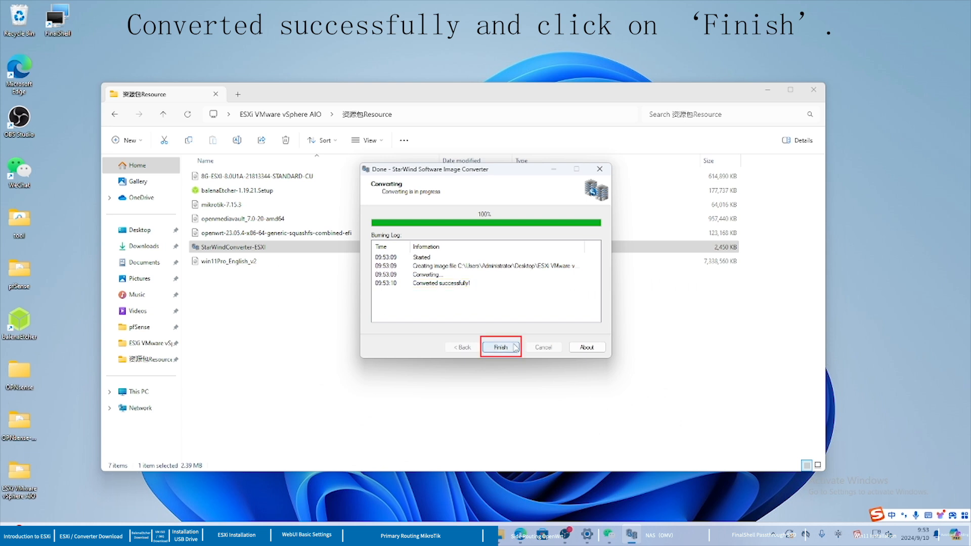
pyautogui.click(515, 348)
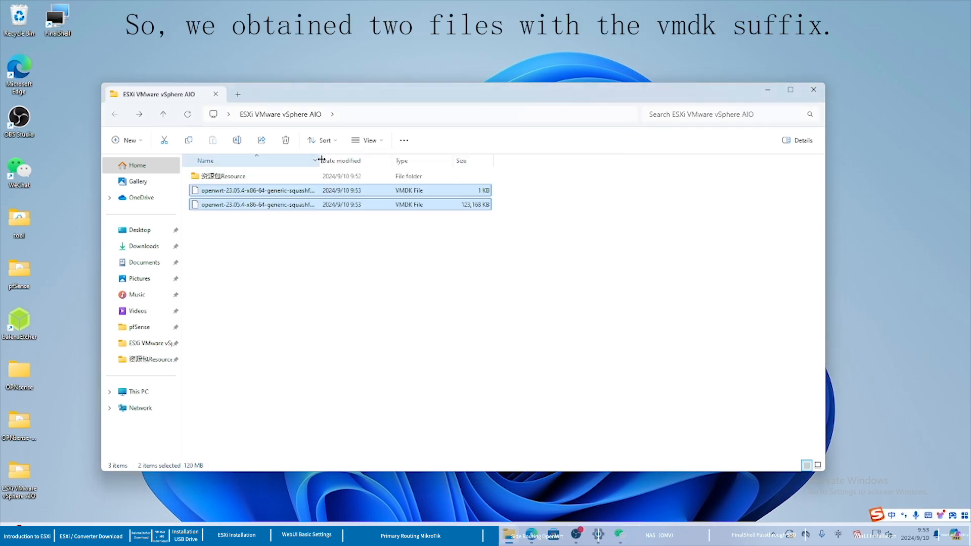
pyautogui.moveTo(319, 160); pyautogui.dragTo(461, 159)
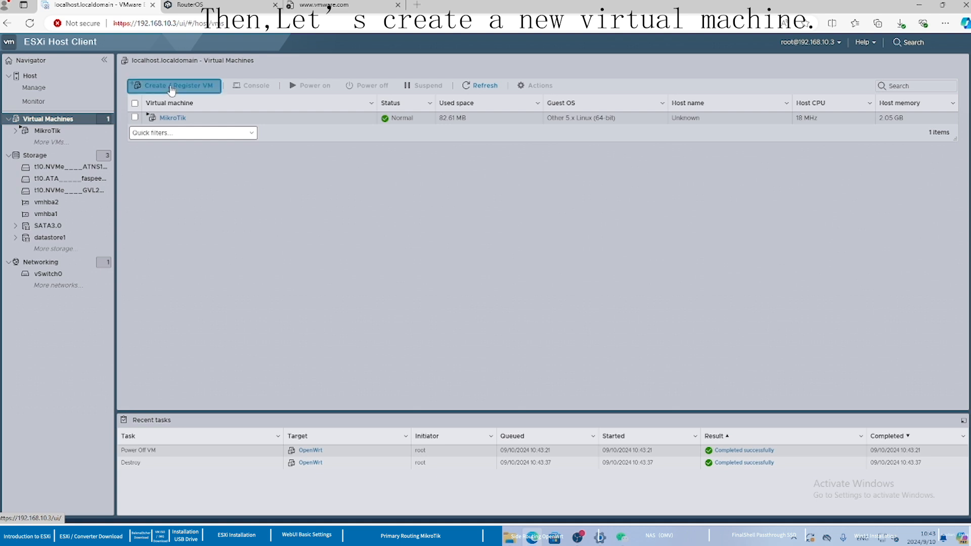
# - Switch to the ESXi Host Client and start a new virtual machine named OpenWrt with guest OS Linux, Other 5.x Linux (64-bit), on datastore1
pyautogui.click(171, 89)
pyautogui.click(656, 420)
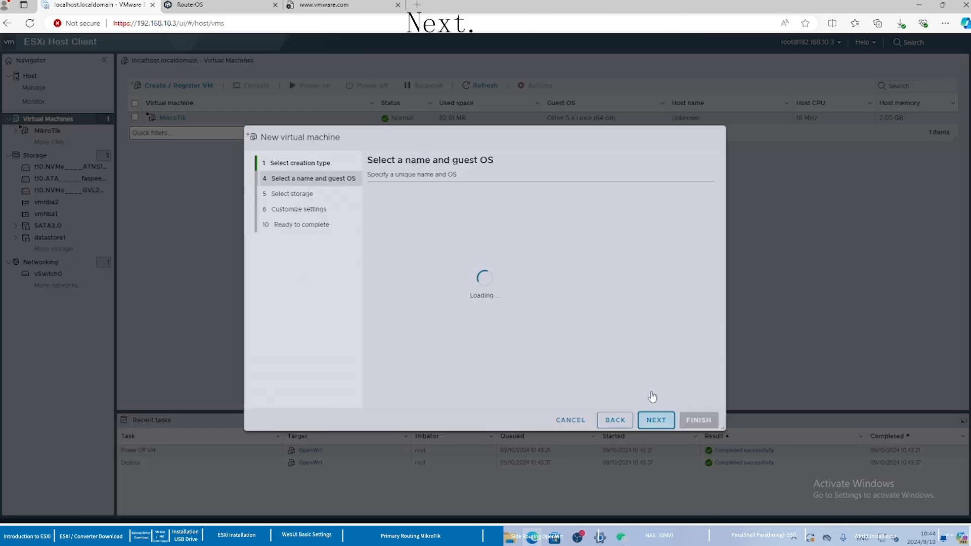
pyautogui.click(469, 212)
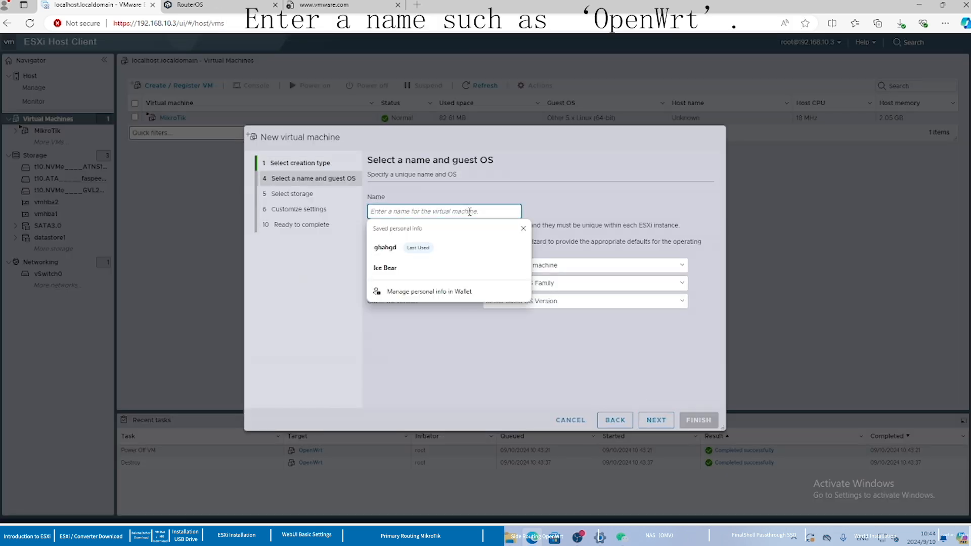
pyautogui.write('OpenWrt')
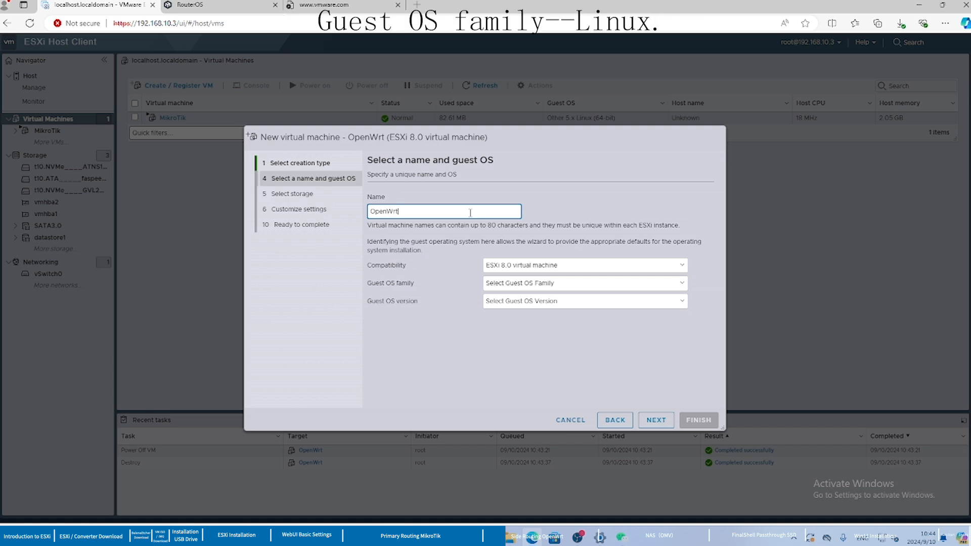
pyautogui.click(496, 286)
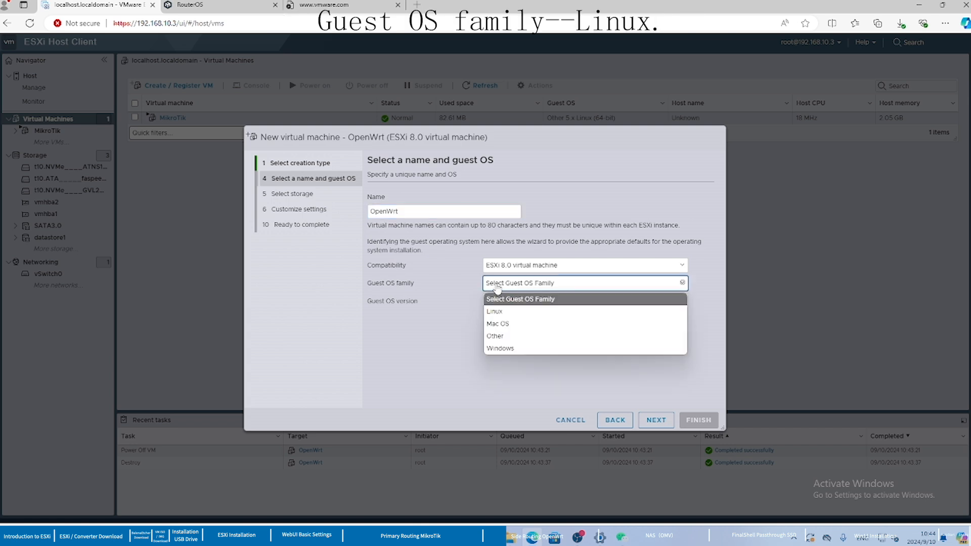
pyautogui.click(500, 312)
pyautogui.click(503, 301)
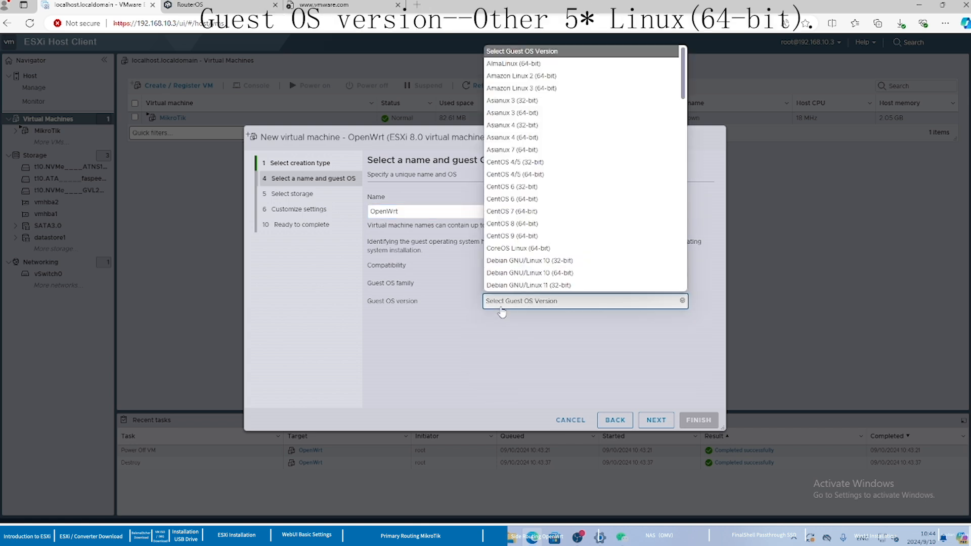
pyautogui.scroll(-10, 542, 221)
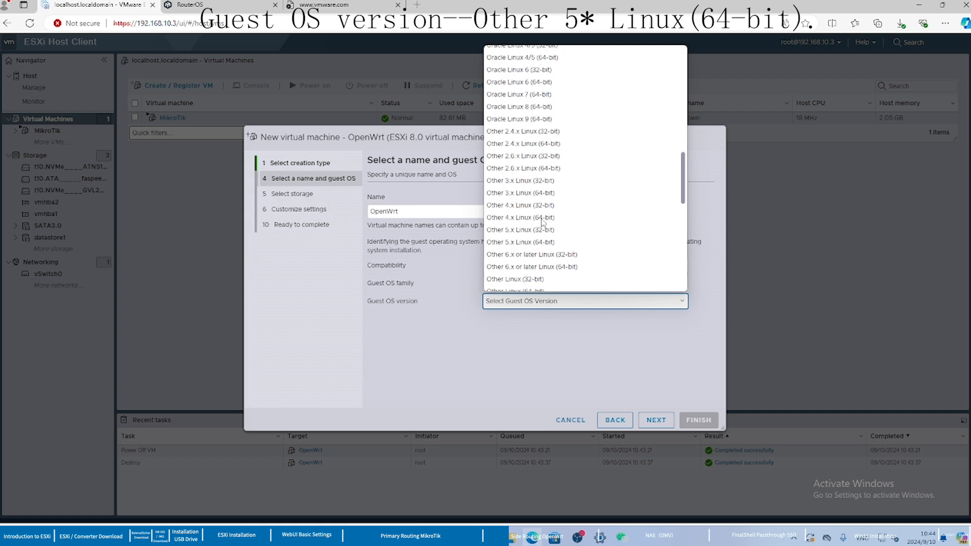
pyautogui.click(538, 242)
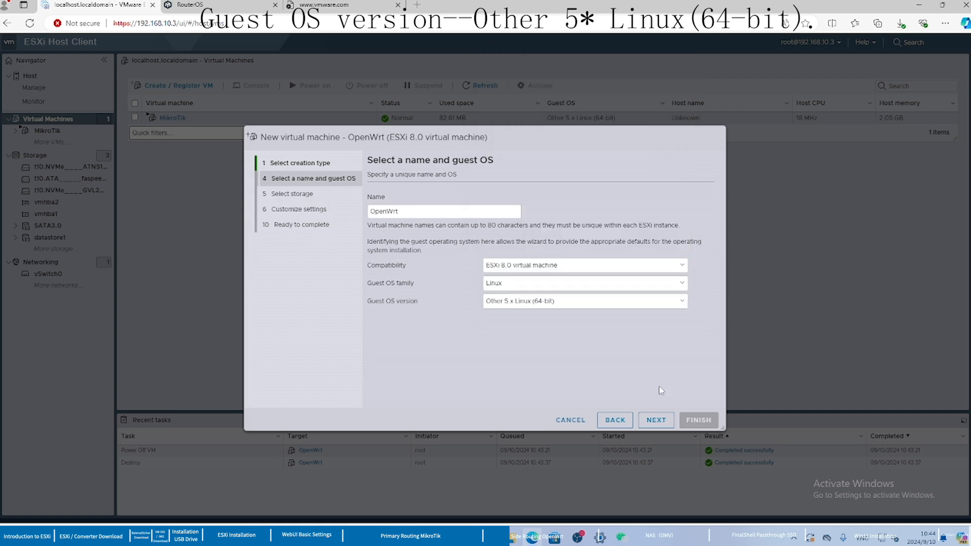
pyautogui.click(653, 420)
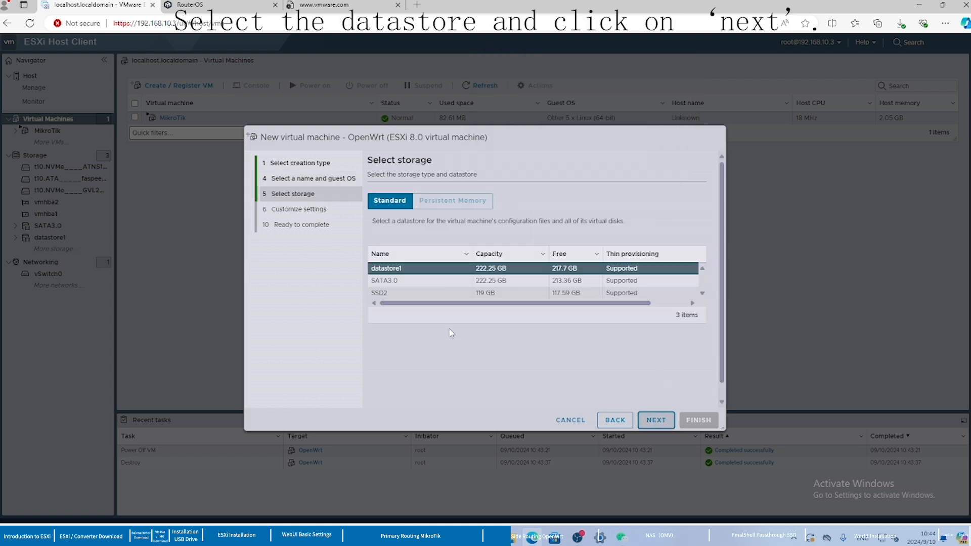
pyautogui.click(656, 426)
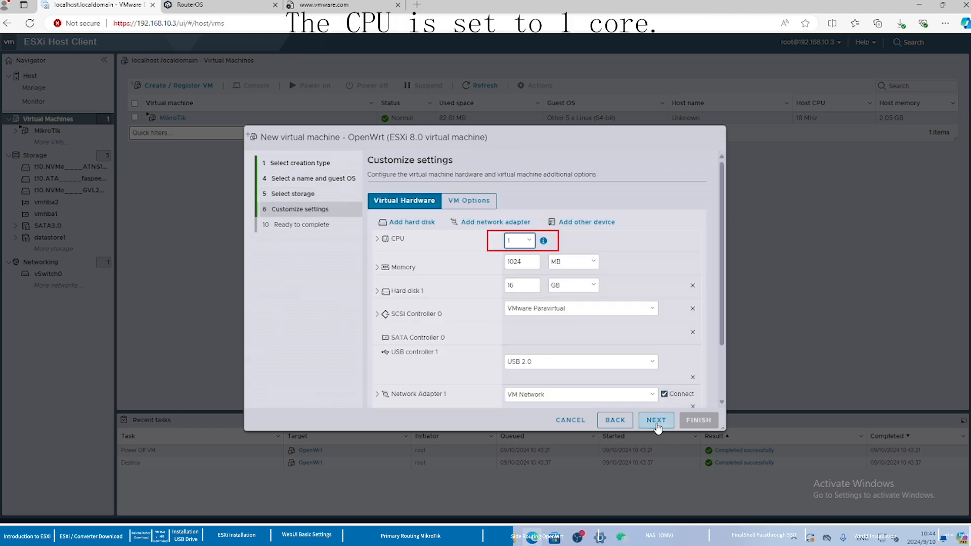
# - Remove the default hard disk, SCSI controller and CD/DVD drive from the OpenWrt virtual machine's hardware
pyautogui.scroll(-2, 581, 235)
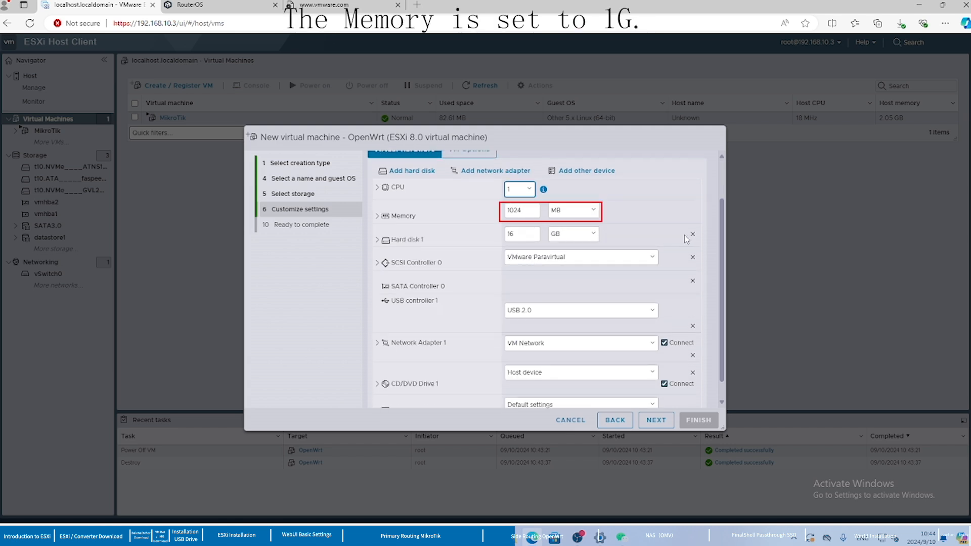
pyautogui.click(692, 235)
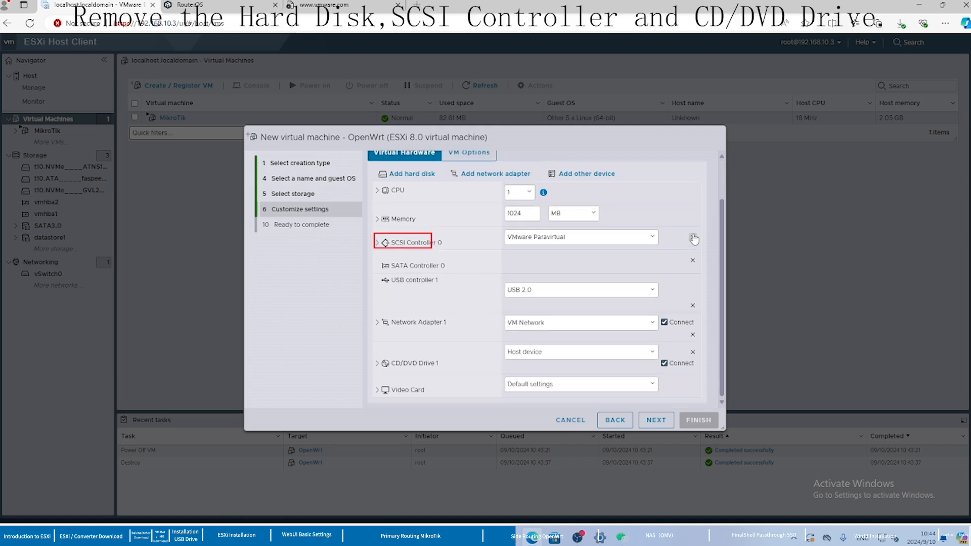
pyautogui.click(692, 237)
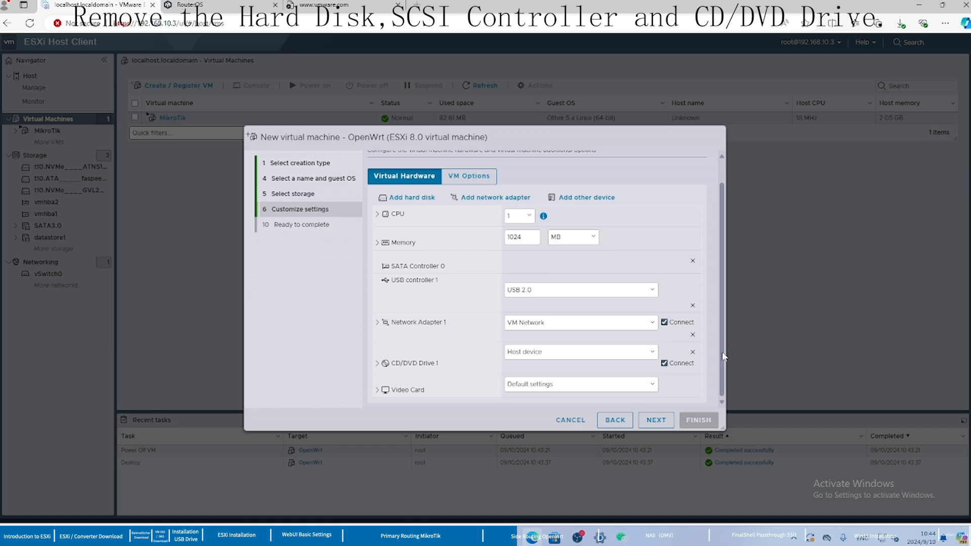
pyautogui.click(692, 352)
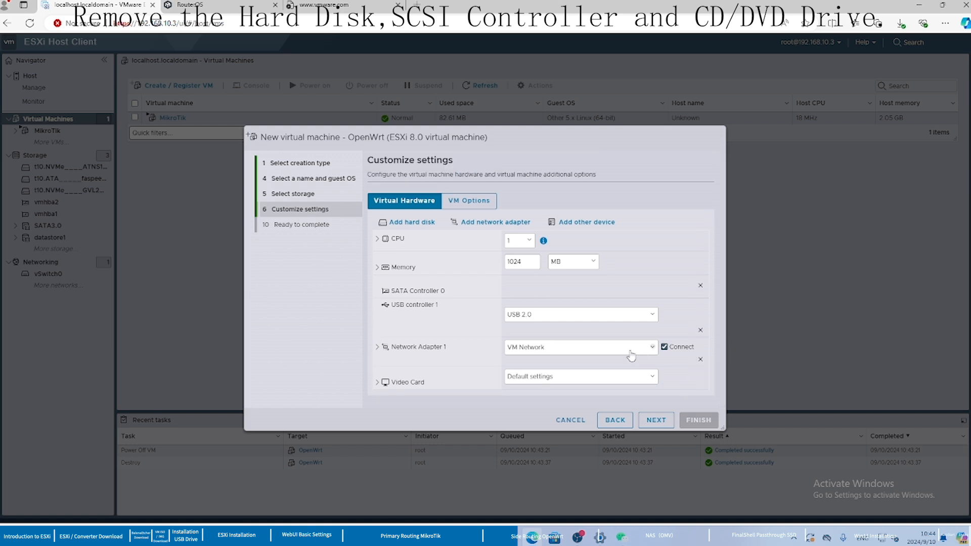
# - Start adding an existing hard disk to the virtual machine and create a directory named OpenWrt in datastore1
pyautogui.click(413, 223)
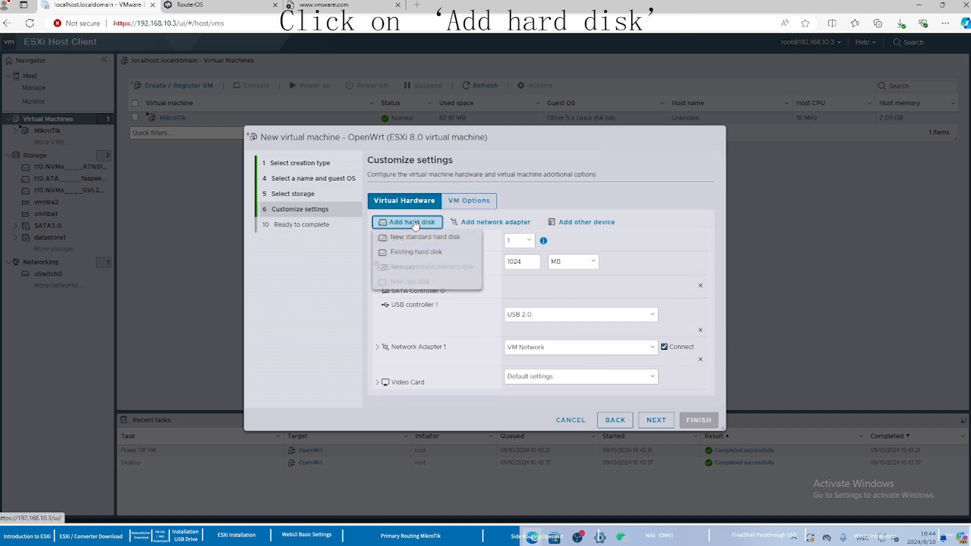
pyautogui.click(407, 252)
pyautogui.click(383, 182)
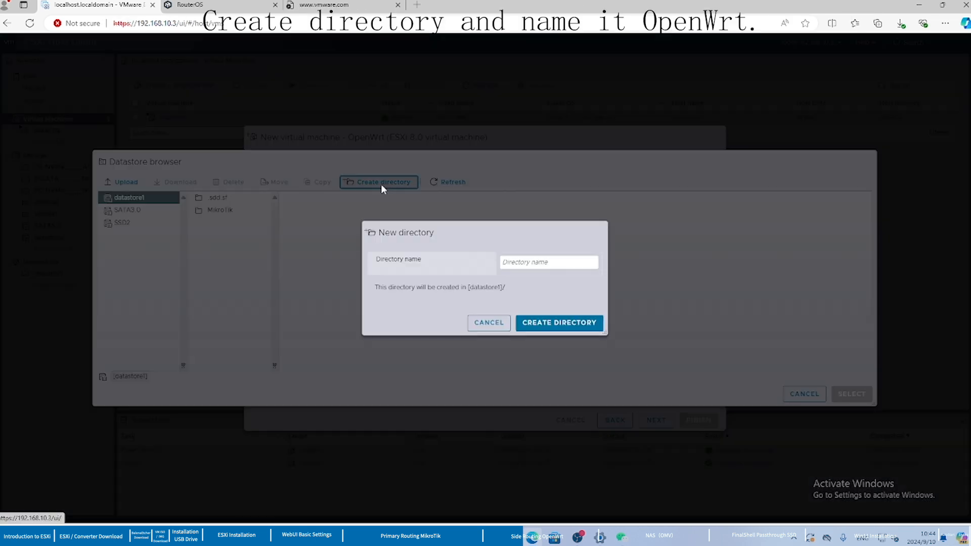
pyautogui.write('OpenWrt')
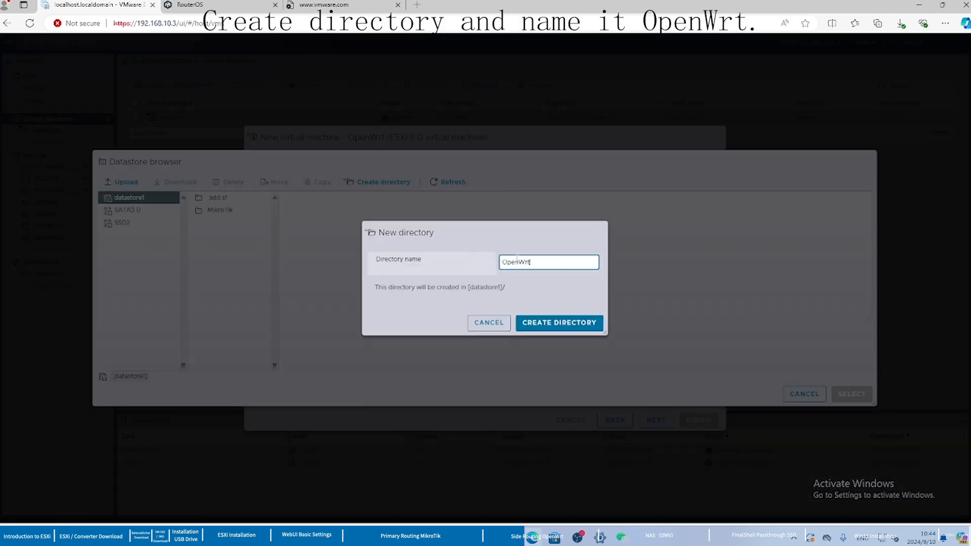
pyautogui.click(537, 324)
# - Upload the openwrt-23.05.4 combined-efi.vmdk and combined-efi-flat.vmdk files to the OpenWrt directory in datastore1
pyautogui.click(223, 224)
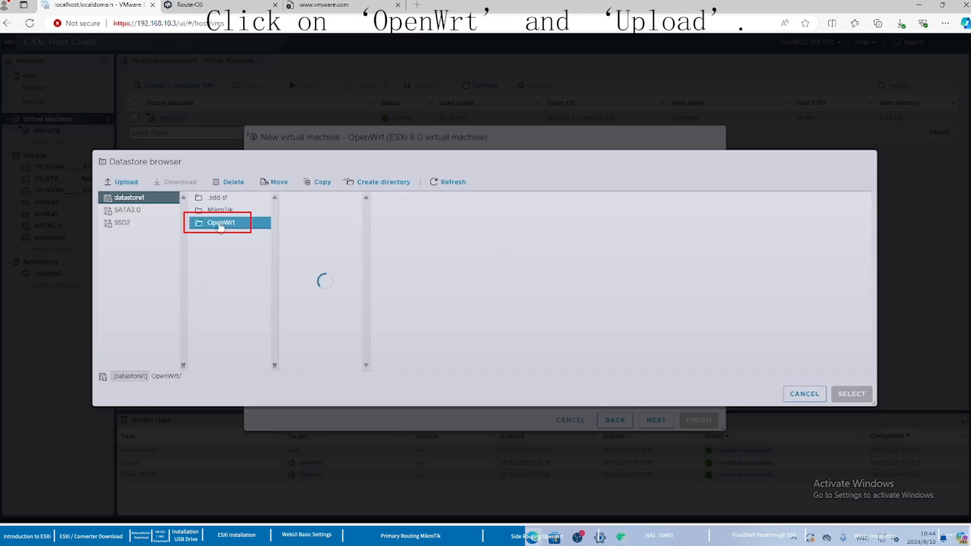
pyautogui.click(121, 182)
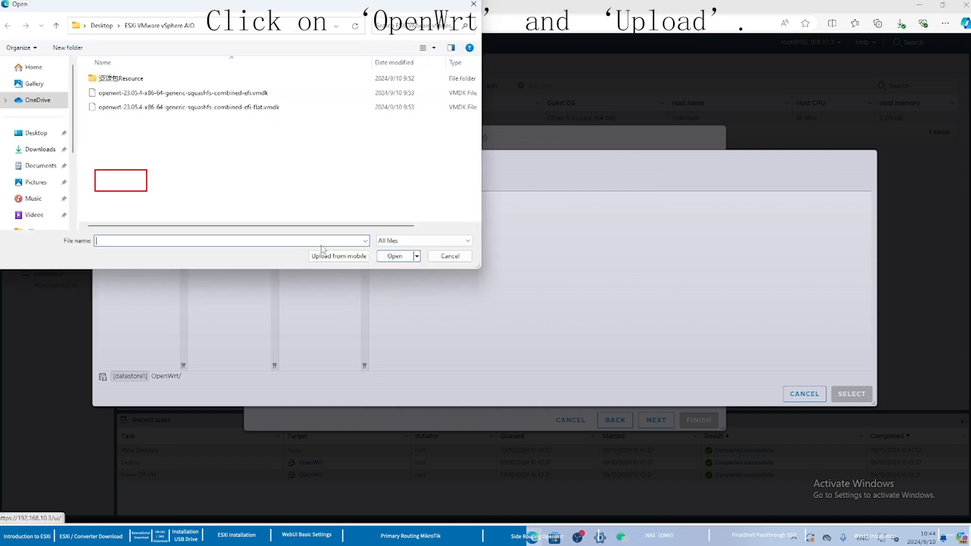
pyautogui.click(188, 92)
pyautogui.press('Return')
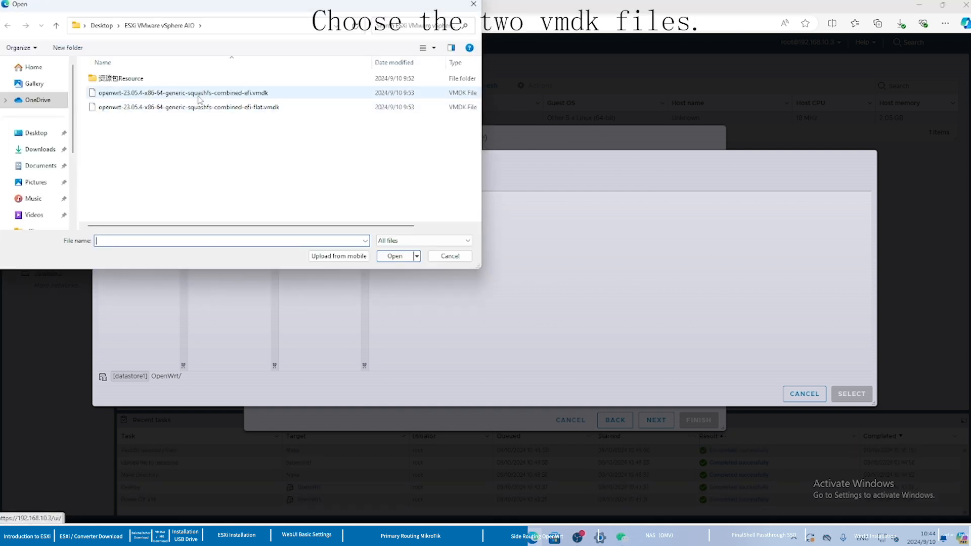
pyautogui.click(198, 107)
pyautogui.press('Return')
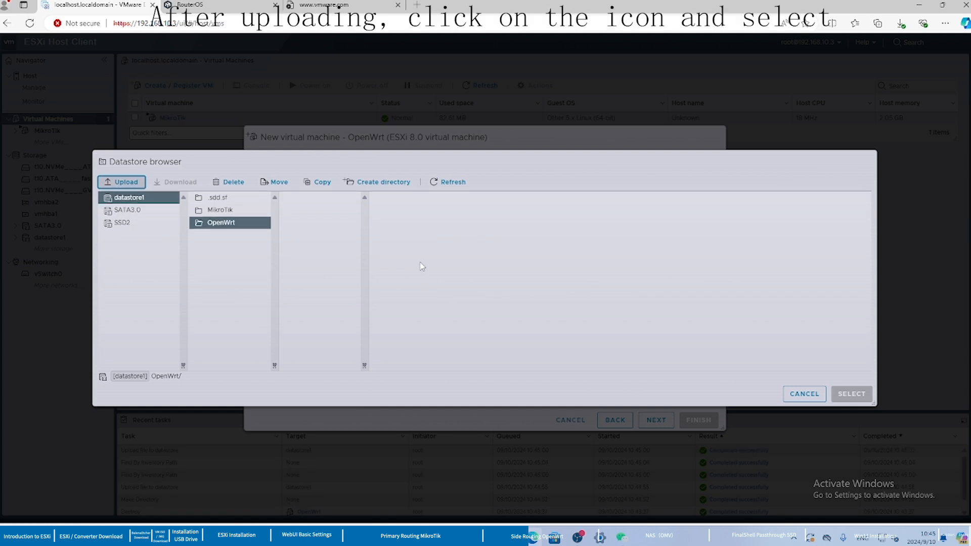
# - Attach the uploaded openwrt-23.05.4-x86-64-generic-squashfs-combined-efi.vmdk as the virtual machine's existing hard disk
pyautogui.click(324, 198)
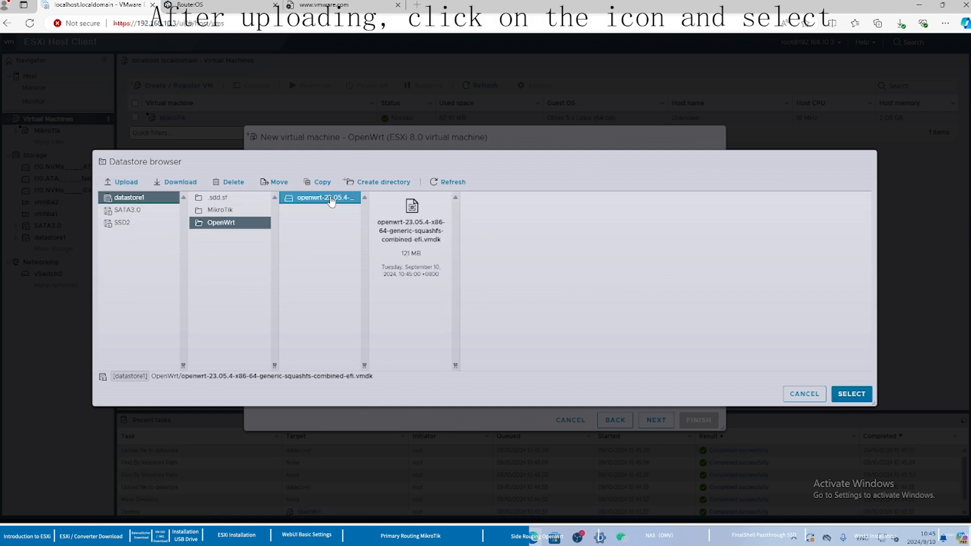
pyautogui.click(855, 393)
pyautogui.scroll(-1, 618, 305)
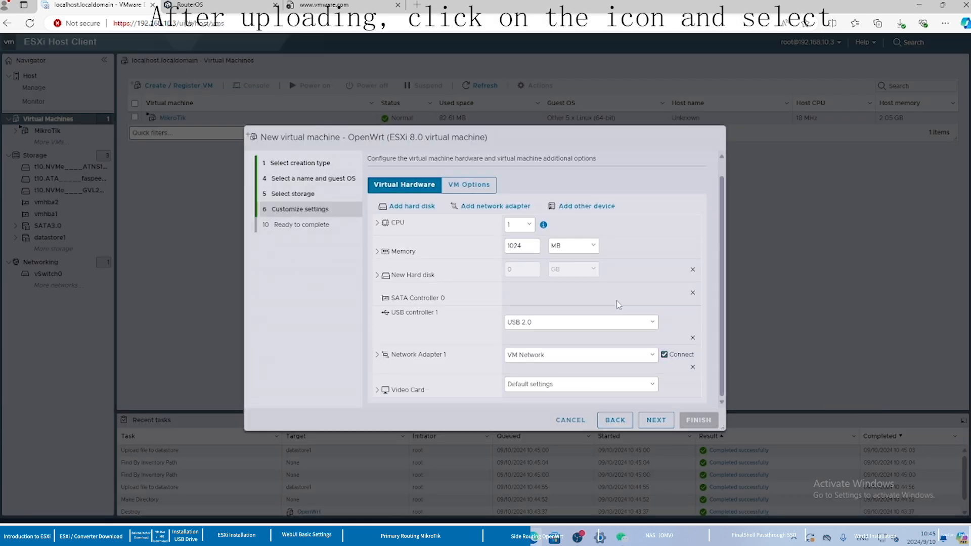
pyautogui.scroll(1, 598, 299)
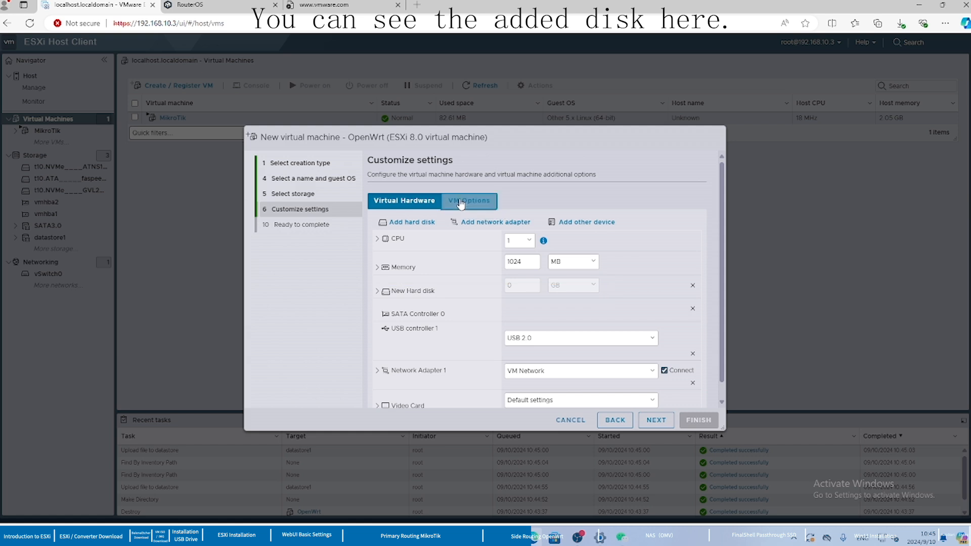
# - Disable UEFI secure boot in the virtual machine's boot options and return to its virtual hardware settings
pyautogui.click(461, 202)
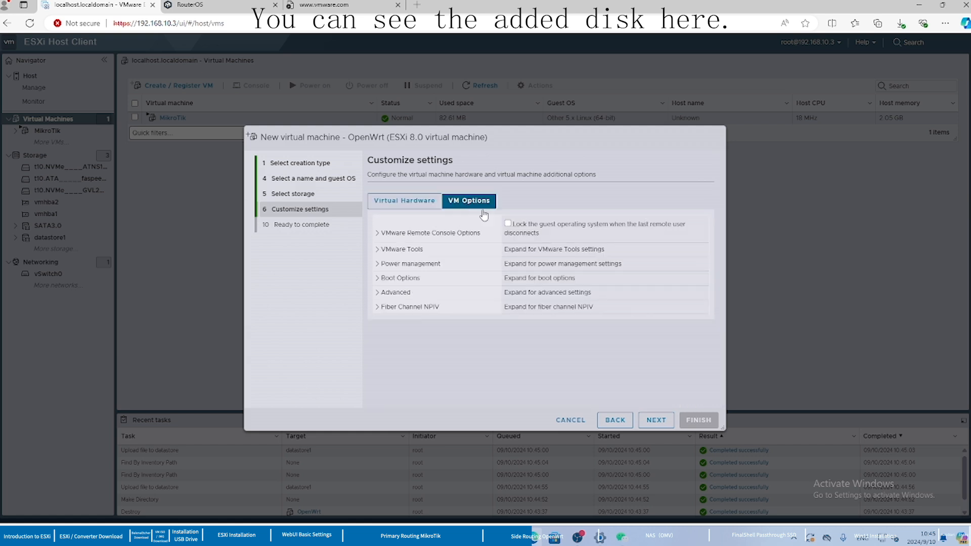
pyautogui.click(377, 278)
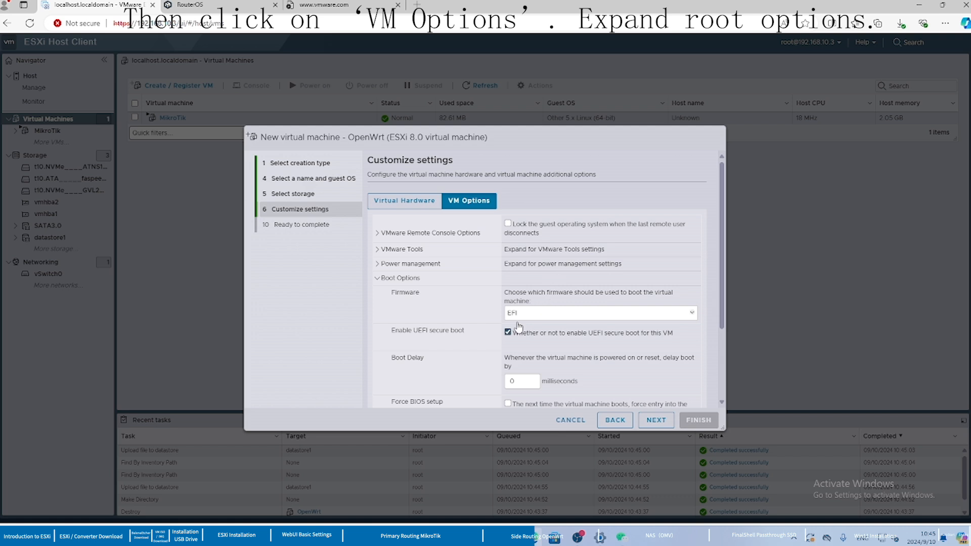
pyautogui.click(508, 332)
pyautogui.click(403, 205)
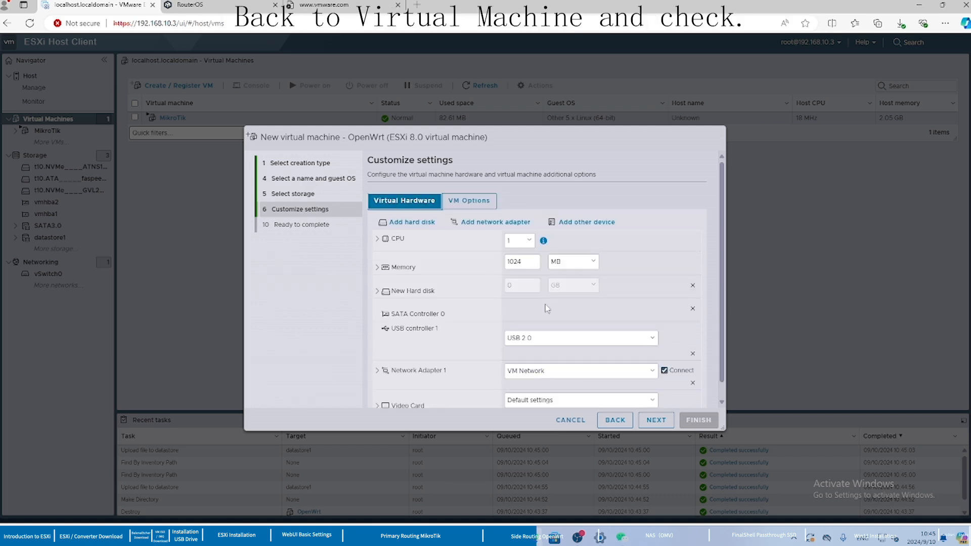
# - Keep the single network adapter on VM Network and finish creating the OpenWrt virtual machine
pyautogui.scroll(-1, 561, 323)
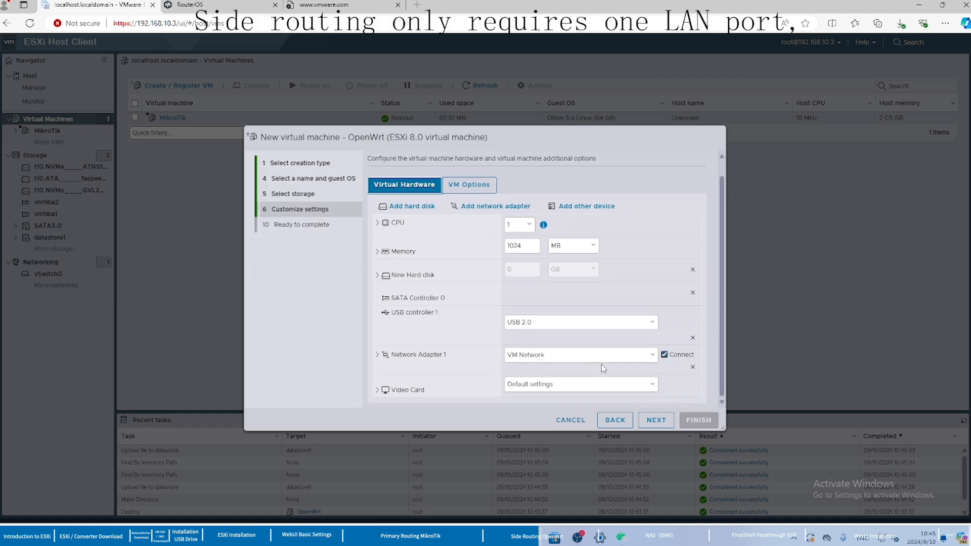
pyautogui.click(655, 420)
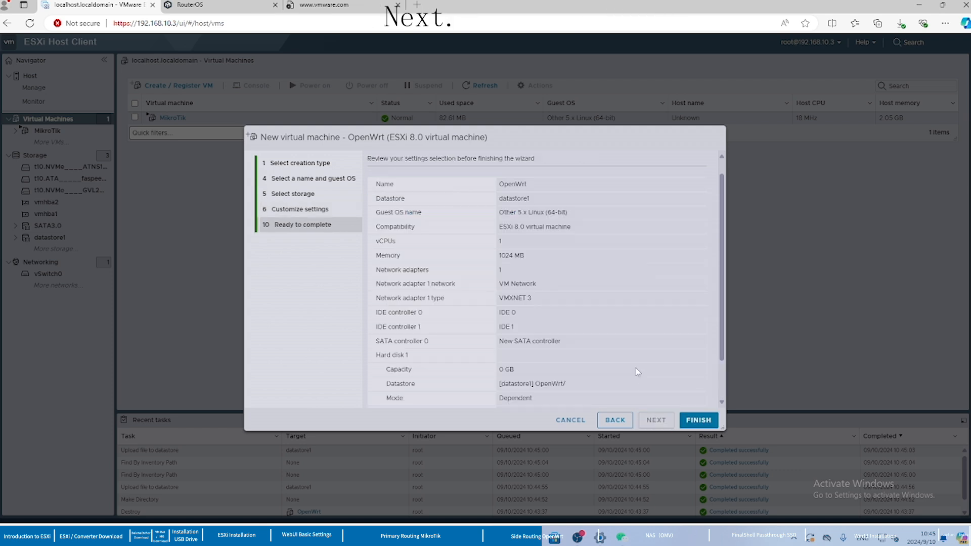
pyautogui.click(697, 420)
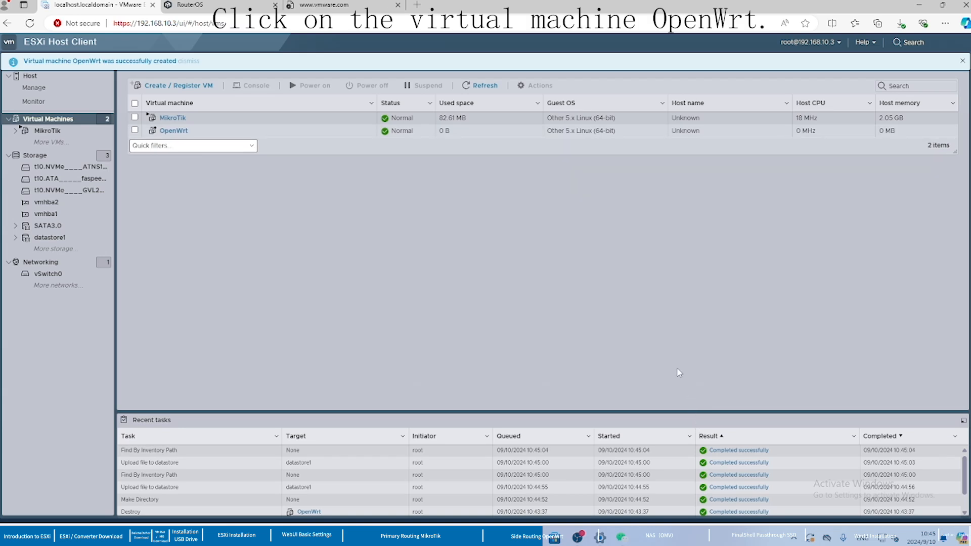
# - Start the OpenWrt virtual machine with its console open and activate the shell once it has booted
pyautogui.click(171, 131)
pyautogui.click(208, 224)
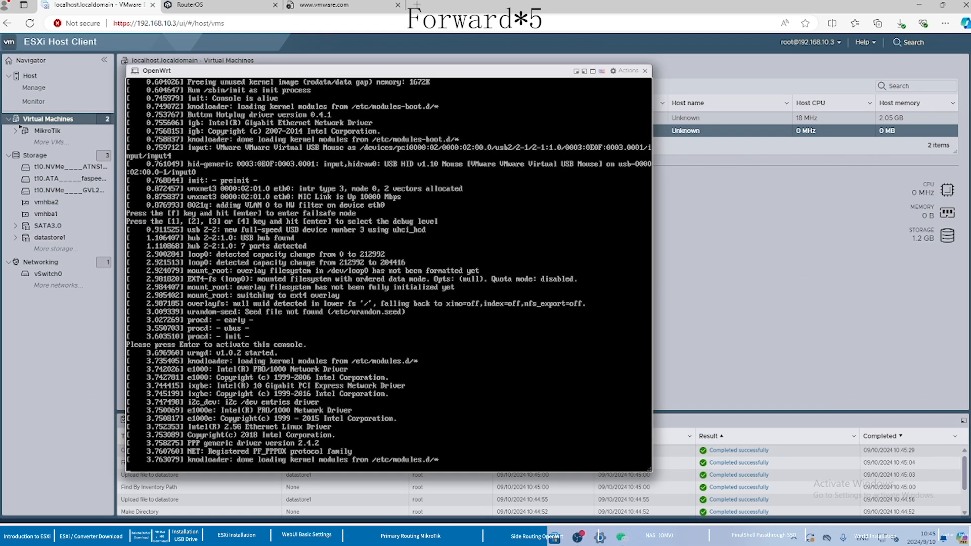
pyautogui.press('Return')
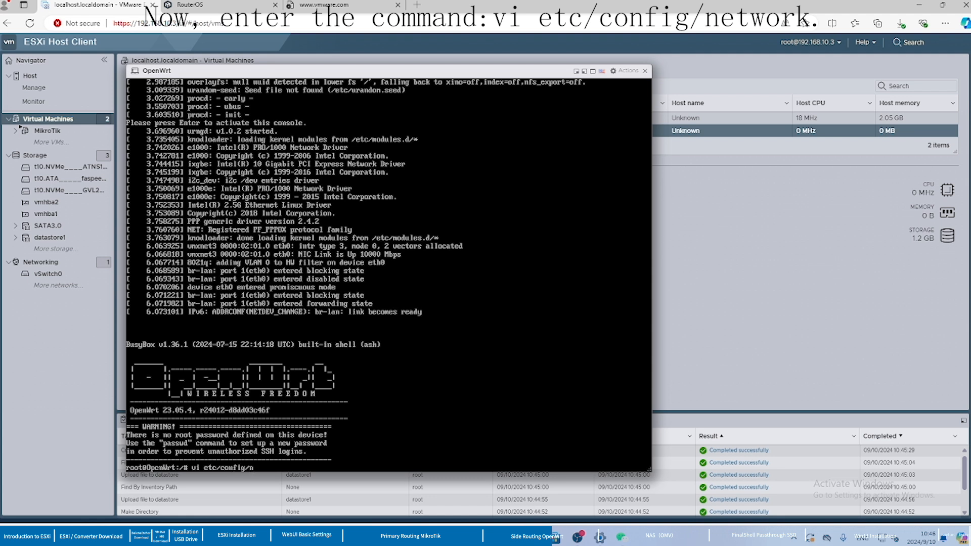
# - Open etc/config/network in vi, set the lan interface's ipaddr to 192.168.10.2, and save the file with :wq
pyautogui.write('k')
pyautogui.press('Return')
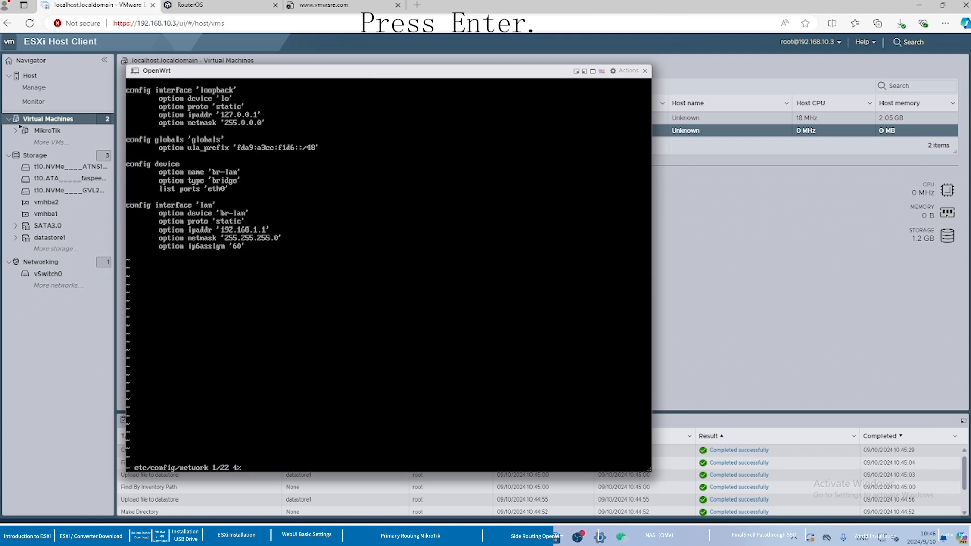
pyautogui.press('Down')
pyautogui.press('Down')
pyautogui.press('Down')
pyautogui.press('Down')
pyautogui.press('Down')
pyautogui.press('Down')
pyautogui.press('Down')
pyautogui.press('Down')
pyautogui.press('Down')
pyautogui.press('Down')
pyautogui.press('Down')
pyautogui.press('Down')
pyautogui.press('Down')
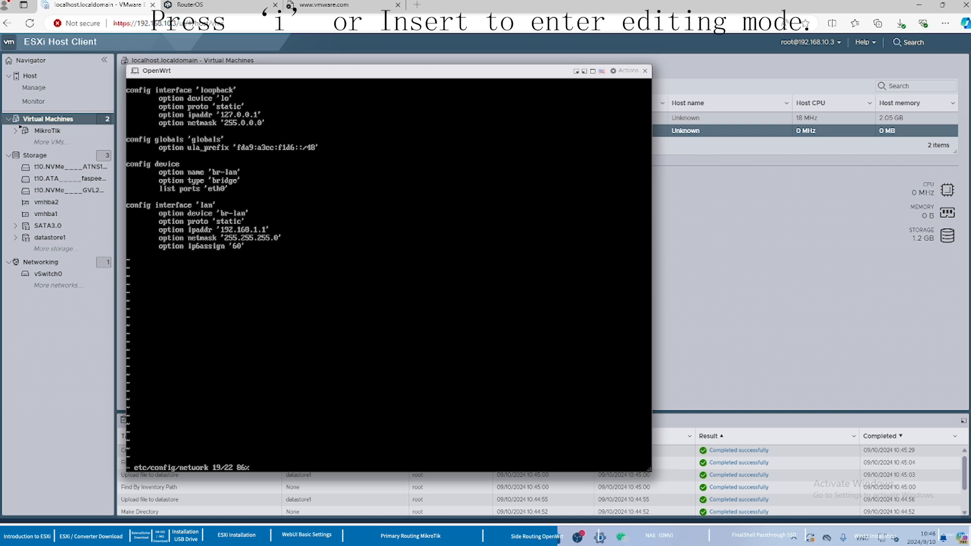
pyautogui.write('1')
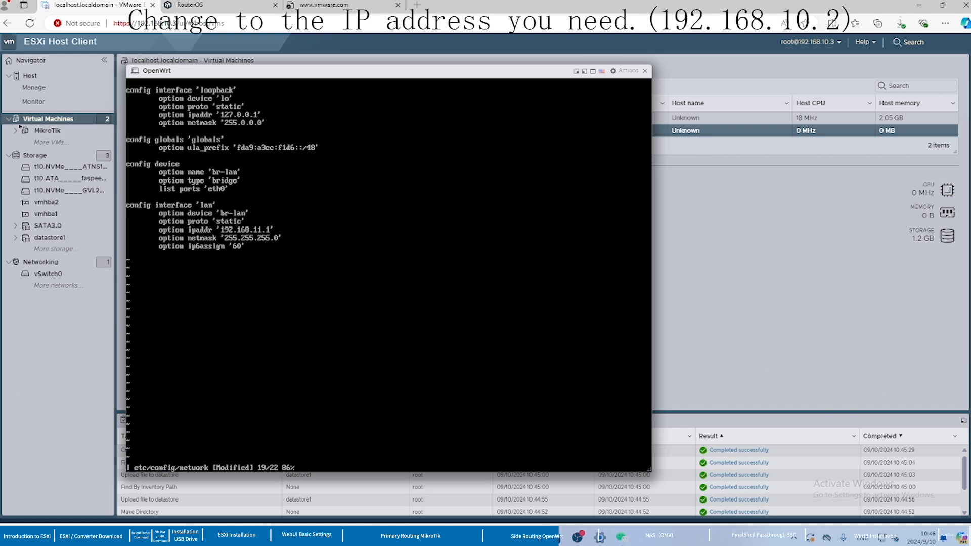
pyautogui.write('0')
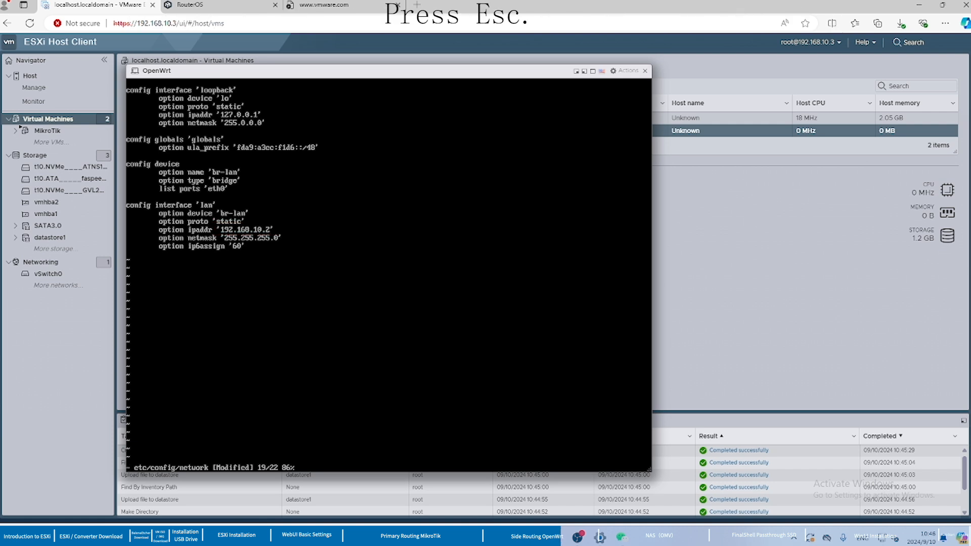
pyautogui.press('Escape')
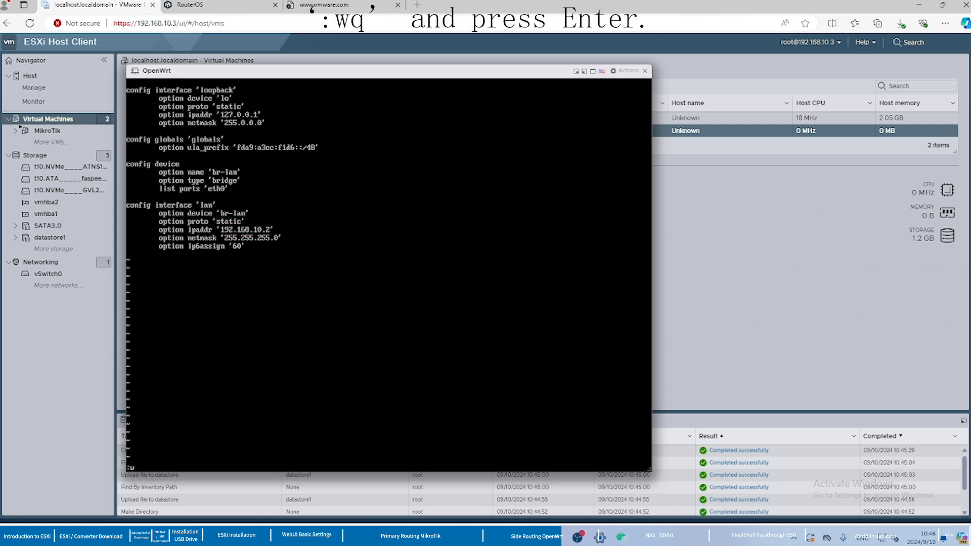
pyautogui.press('Return')
# - Reboot OpenWrt from its shell and reactivate the console after the restart
pyautogui.write('reb')
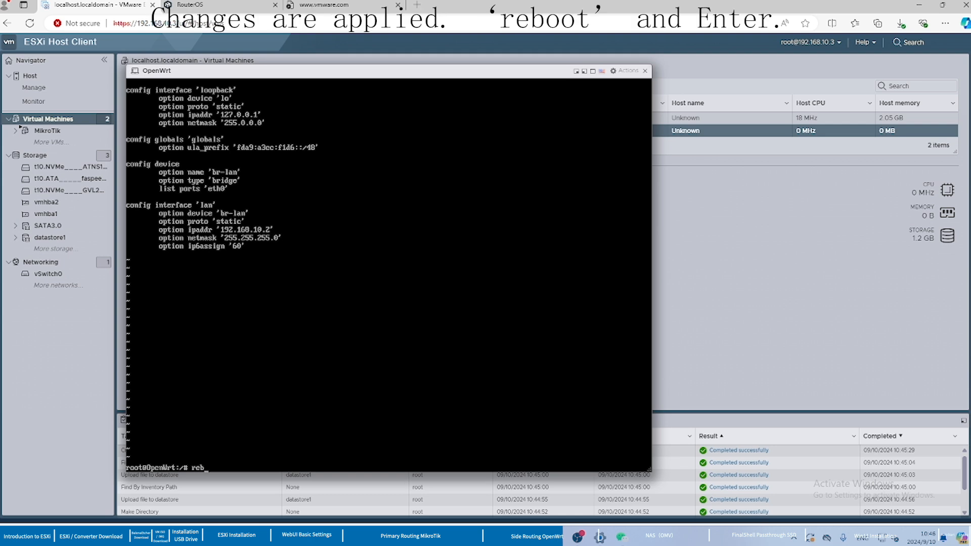
pyautogui.write('oot')
pyautogui.press('Return')
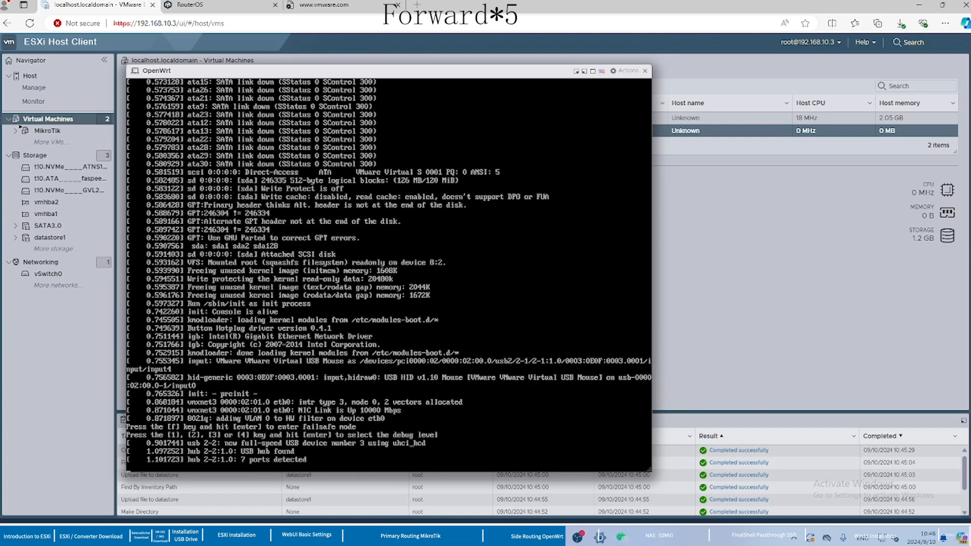
pyautogui.press('Return')
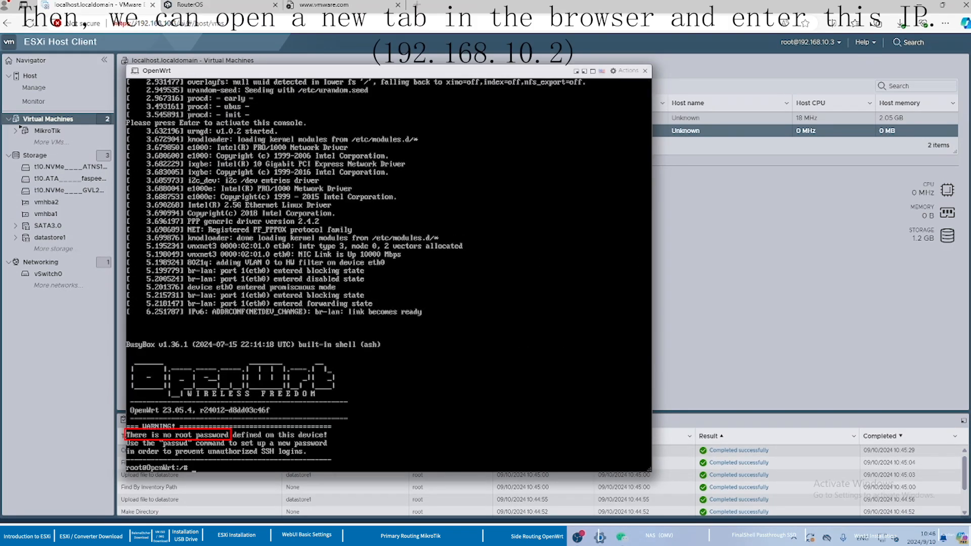
pyautogui.click(329, 8)
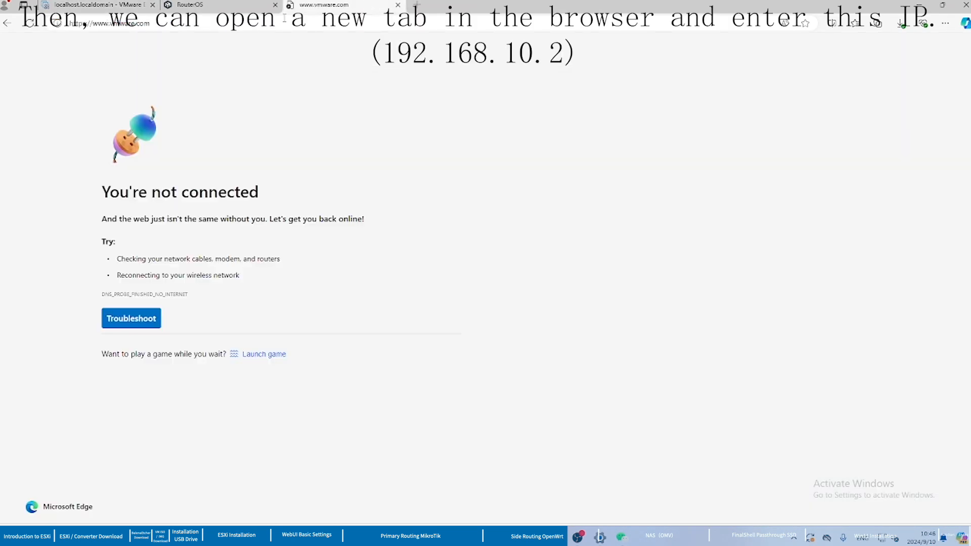
pyautogui.hotkey('ctrl', 'l')
pyautogui.write('192.168')
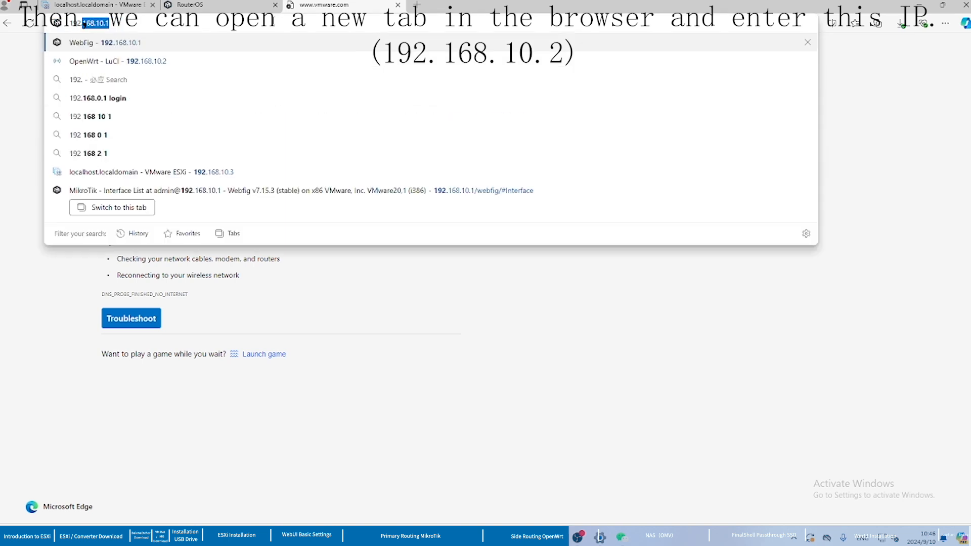
pyautogui.write('.10.2')
pyautogui.press('Return')
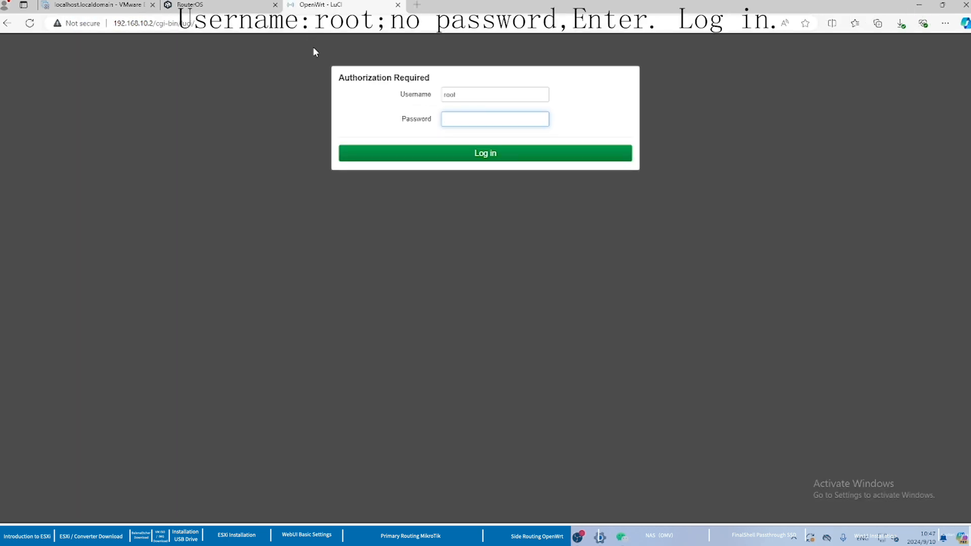
pyautogui.click(474, 154)
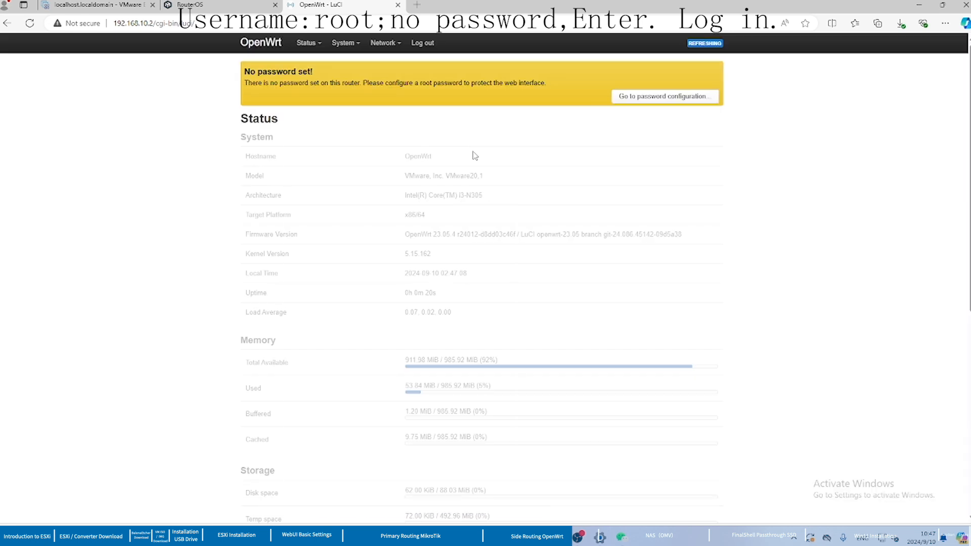
# - Open the password configuration, enter the router password with its confirmation, and save it
pyautogui.click(698, 96)
pyautogui.click(362, 172)
pyautogui.write('•••••••••')
pyautogui.press('Tab')
pyautogui.click(396, 197)
pyautogui.write('•••••••••')
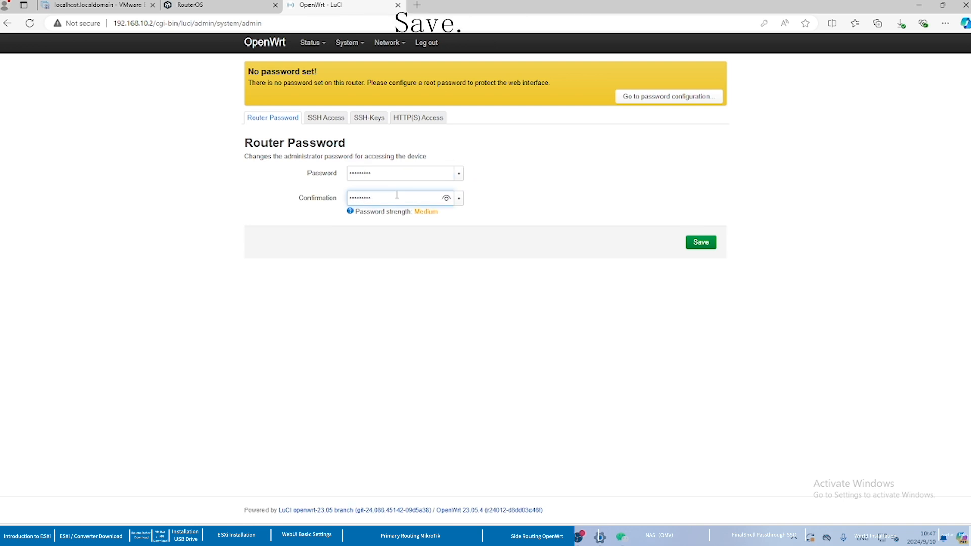
pyautogui.click(706, 243)
# - Open the lan interface for editing and set its IPv4 gateway to 192.168.10.1
pyautogui.click(387, 43)
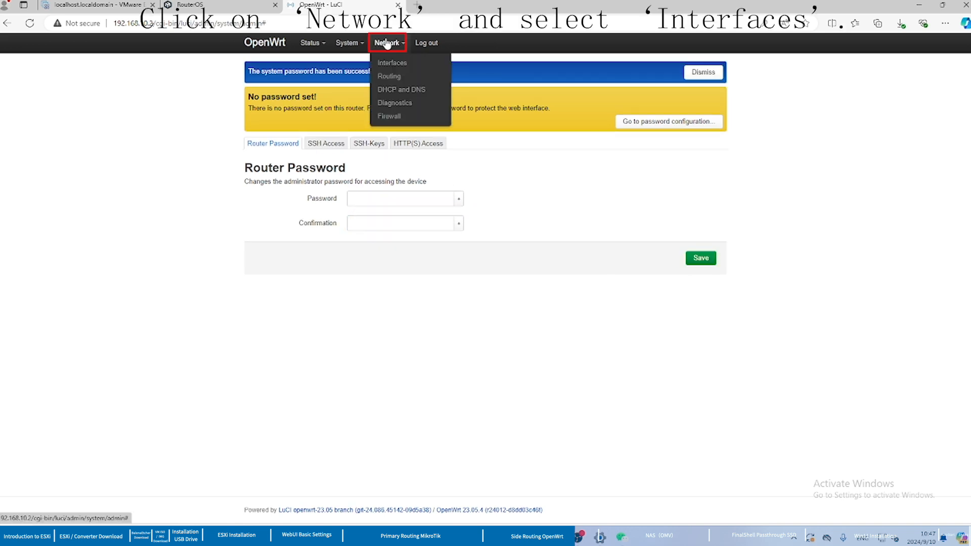
pyautogui.click(398, 65)
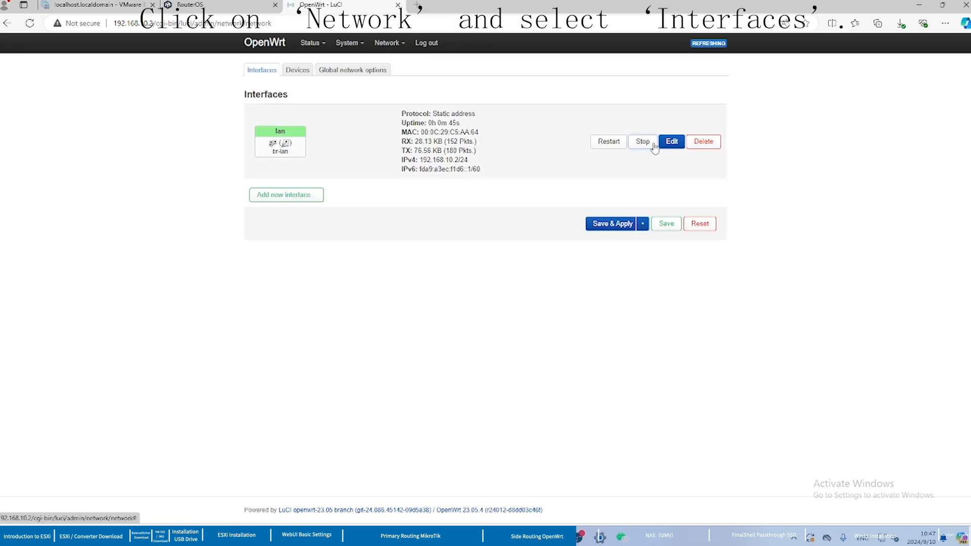
pyautogui.click(672, 143)
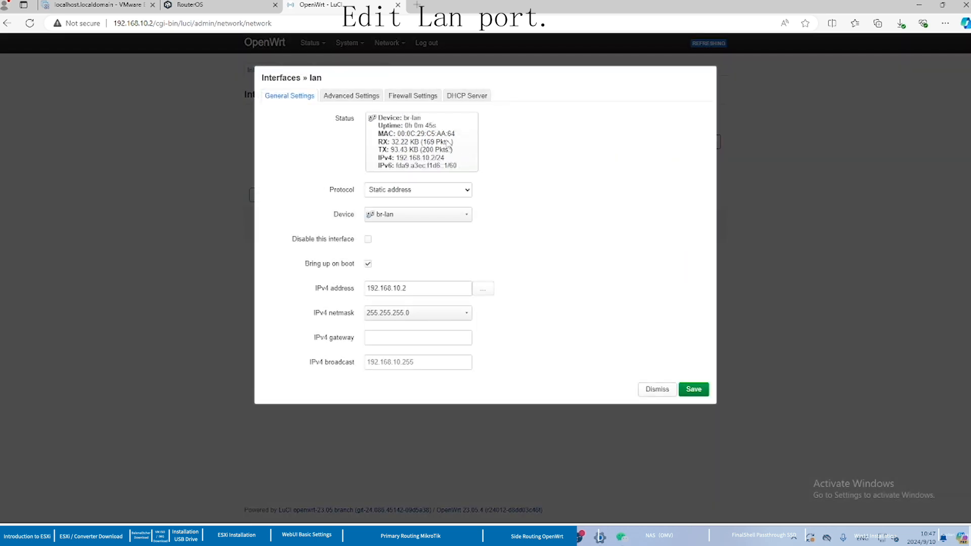
pyautogui.click(399, 338)
pyautogui.write('192')
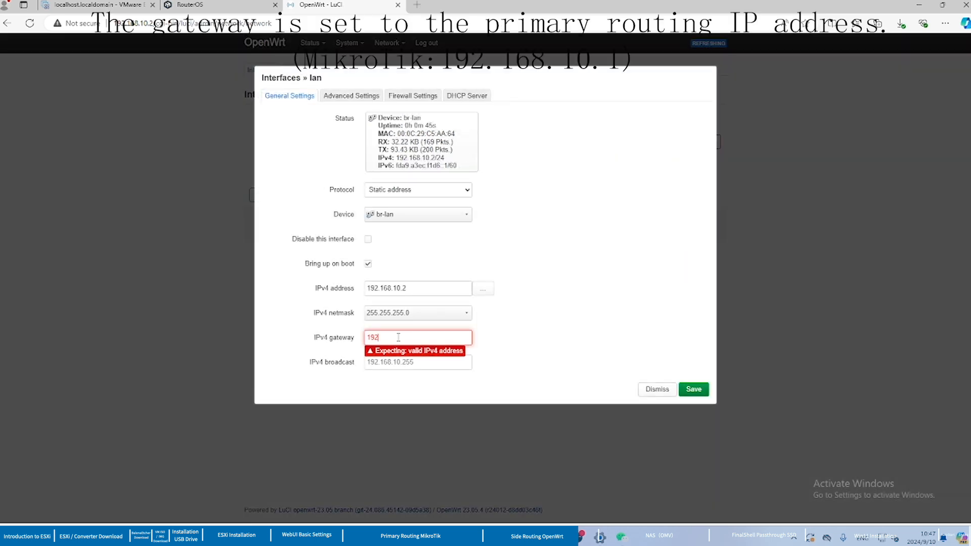
pyautogui.write('.168.10.1')
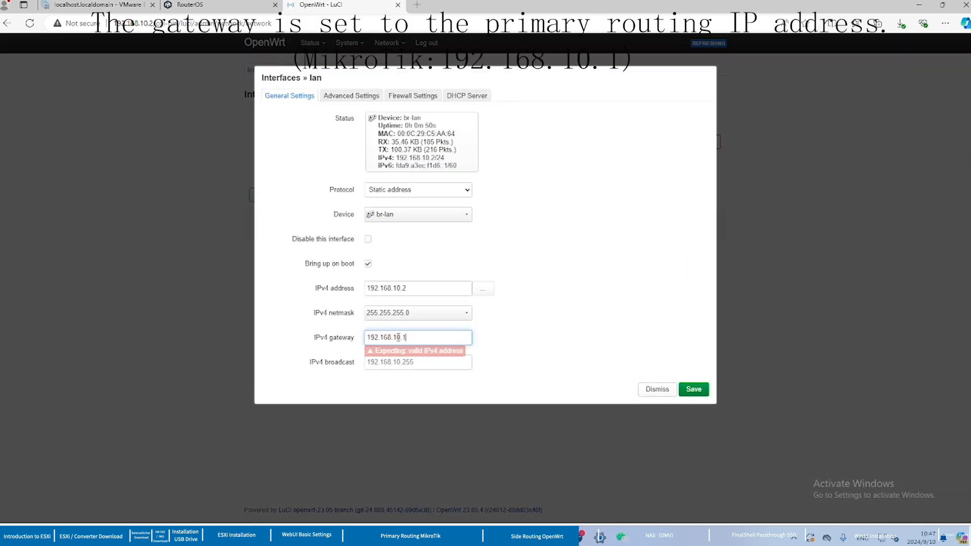
# - Add 8.8.8.8 and 233.5.5.5 as custom DNS servers in the lan interface's advanced settings
pyautogui.click(349, 96)
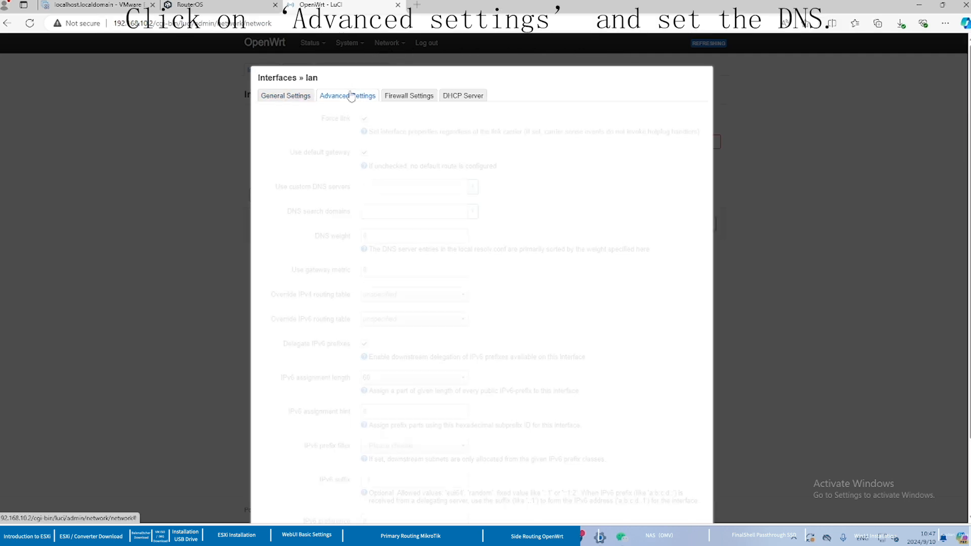
pyautogui.click(376, 186)
pyautogui.write('8.8.8.8')
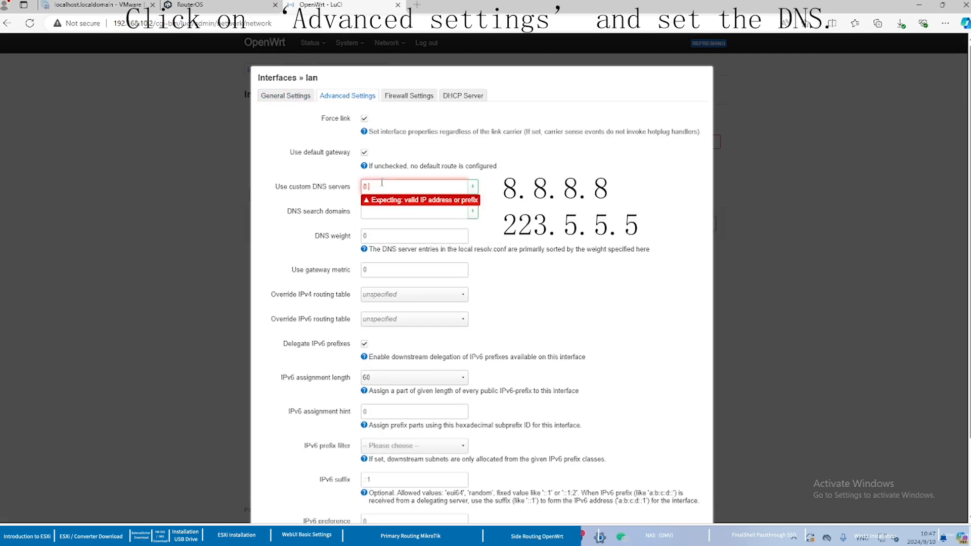
pyautogui.press('Return')
pyautogui.write('223.5.5.533.5.5.5')
pyautogui.scroll(-3, 444, 177)
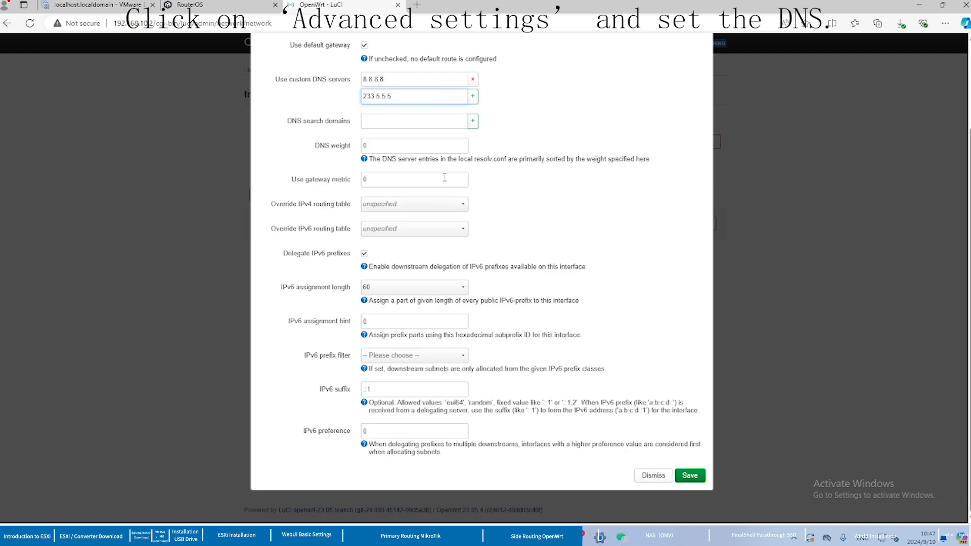
pyautogui.scroll(3, 444, 187)
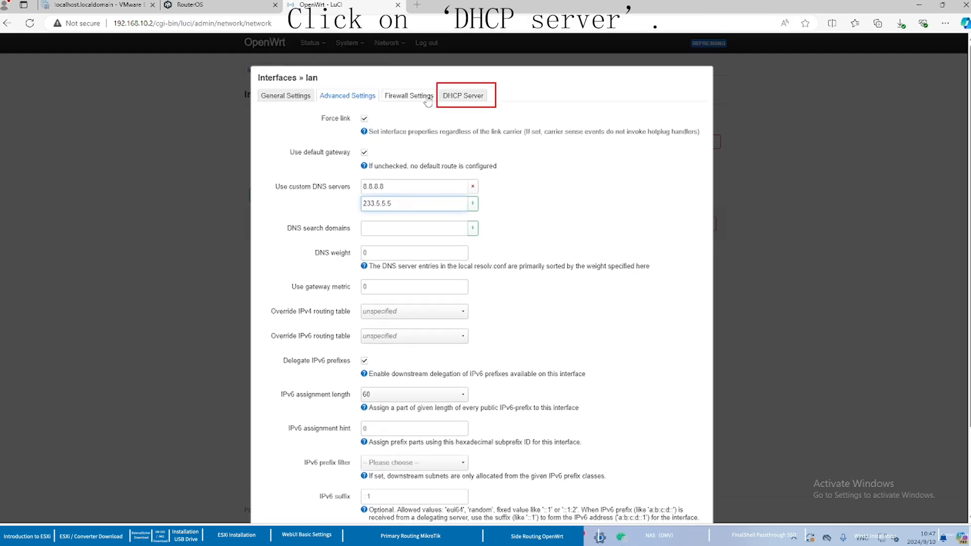
# - Disable DHCP on the lan interface by enabling Ignore interface, then save and apply the network configuration
pyautogui.click(465, 104)
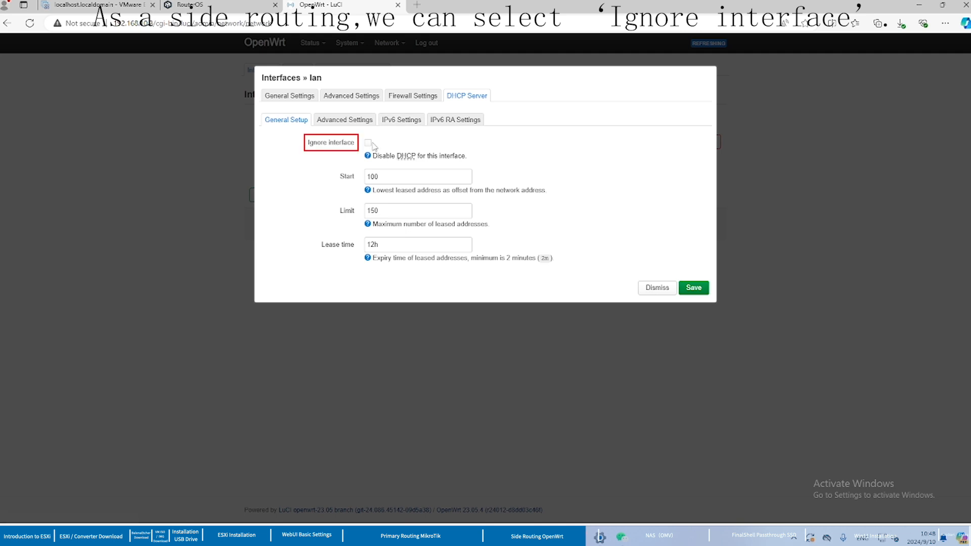
pyautogui.click(694, 287)
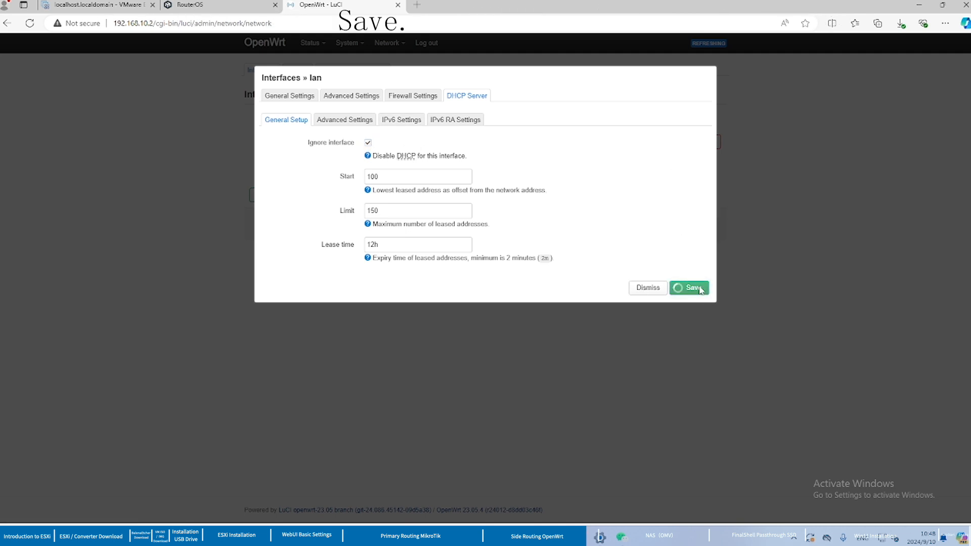
pyautogui.click(610, 196)
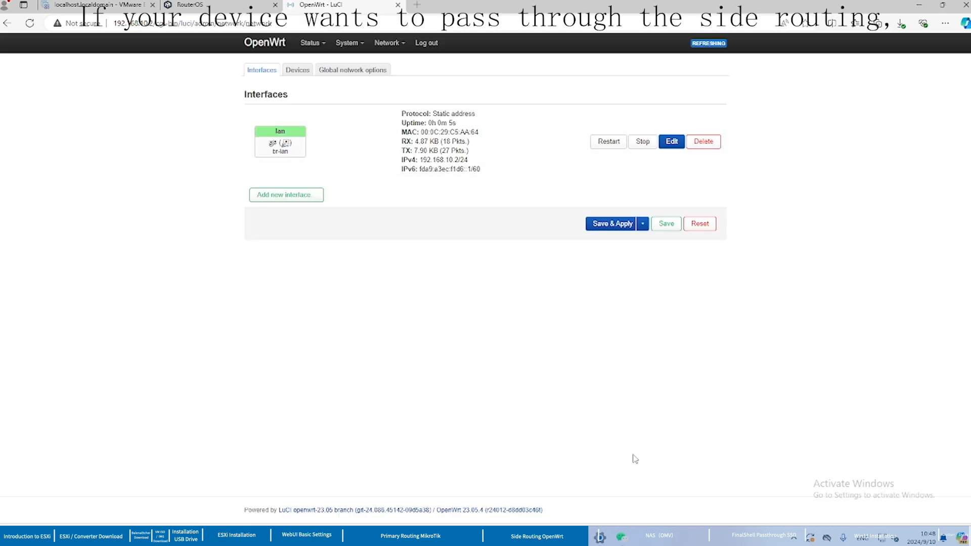
pyautogui.click(600, 537)
pyautogui.click(787, 326)
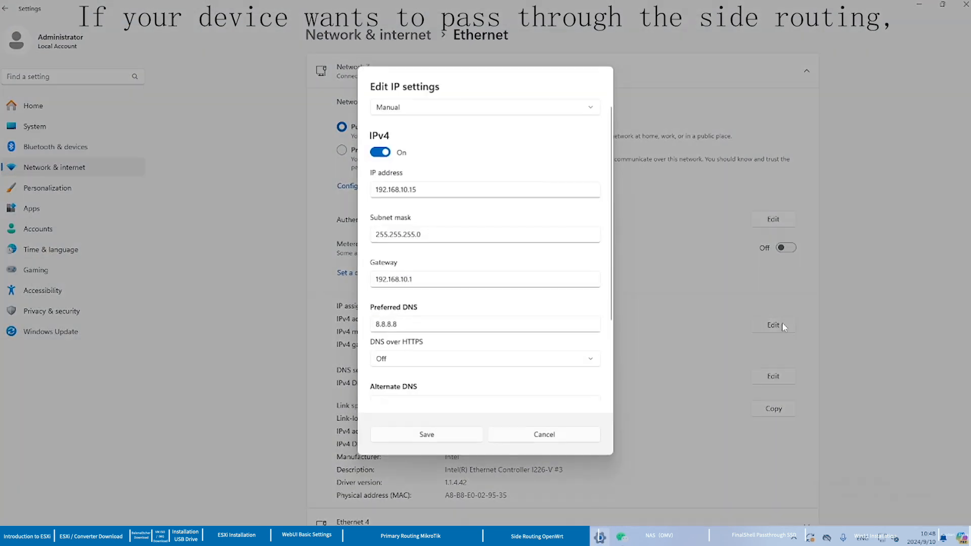
pyautogui.click(427, 280)
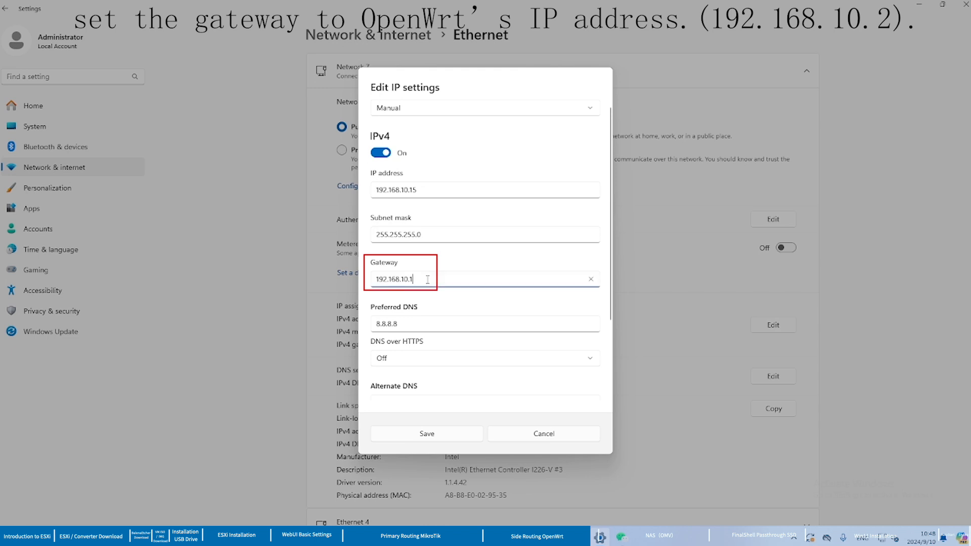
pyautogui.click(428, 434)
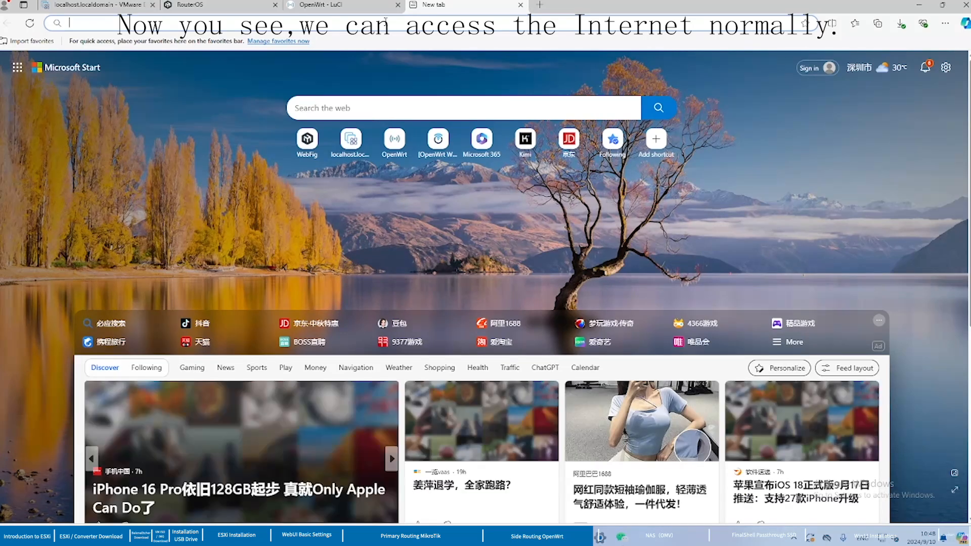
pyautogui.write('www.vmware.com')
pyautogui.press('Return')
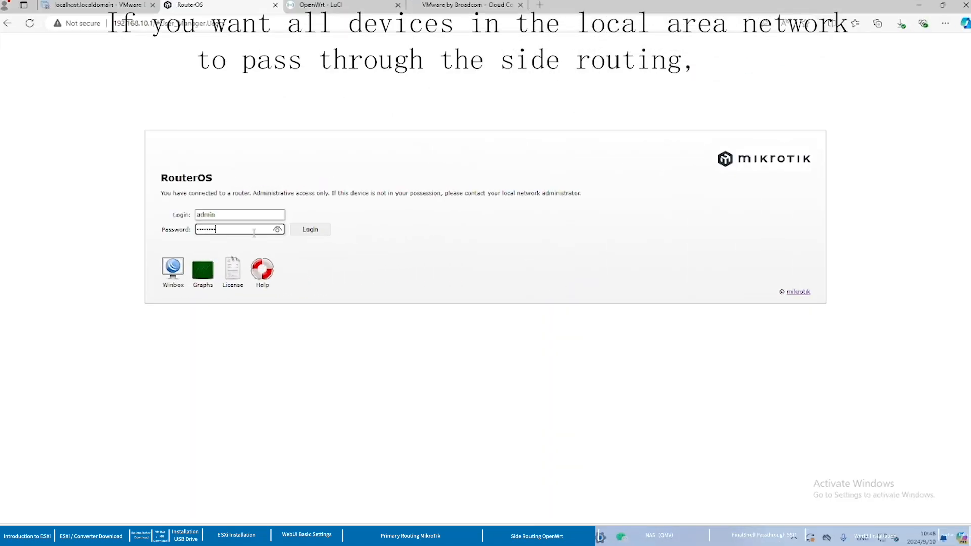
# - Log in to the MikroTik RouterOS web interface as admin with the account password
pyautogui.press('Return')
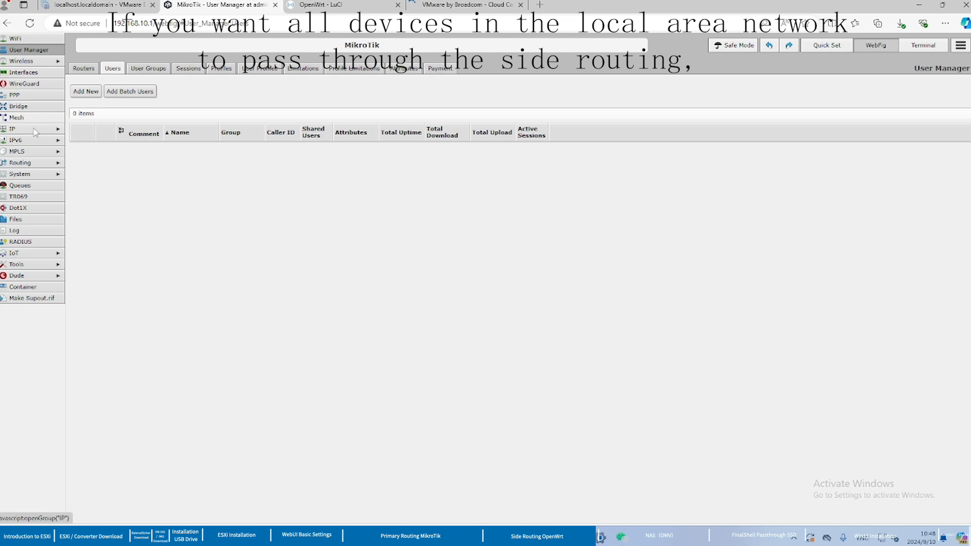
# - Open the 192.168.10.0/24 network entry in MikroTik's DHCP server settings
pyautogui.click(40, 129)
pyautogui.click(31, 186)
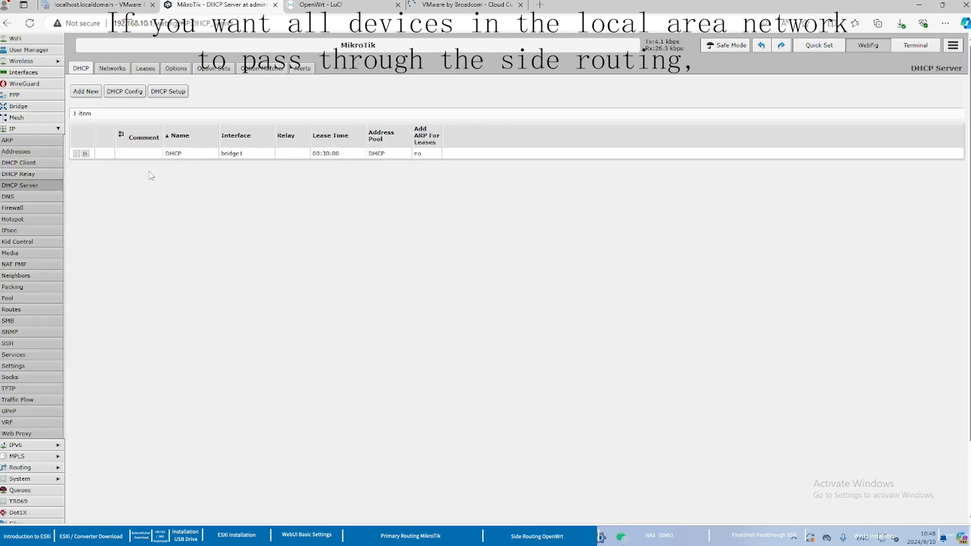
pyautogui.click(112, 68)
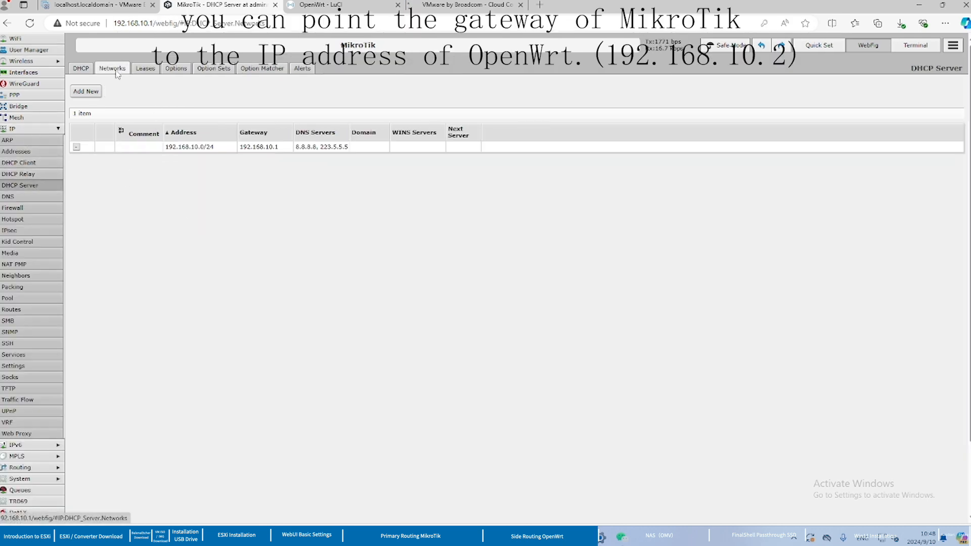
pyautogui.click(196, 148)
pyautogui.click(450, 140)
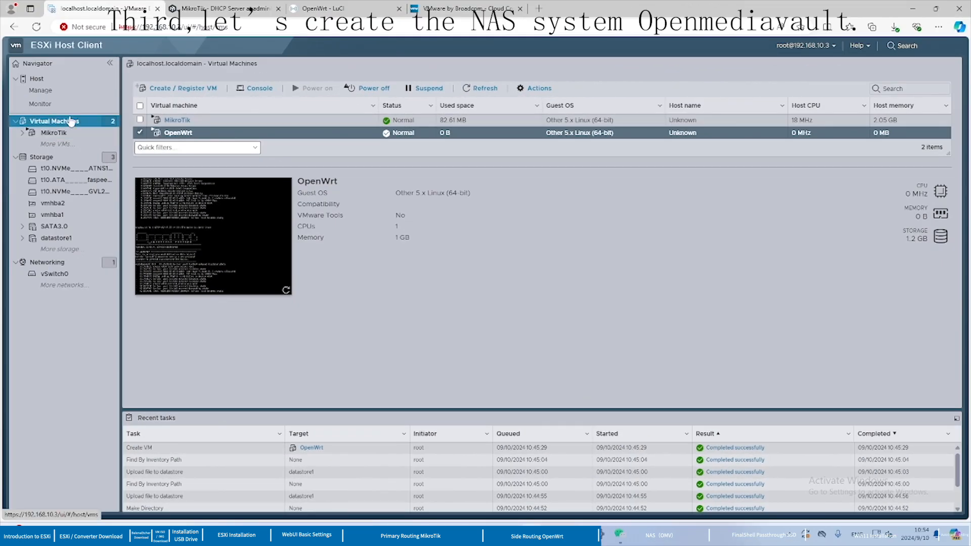
# - Switch to the ESXi Host Client and start creating a new virtual machine named OMV
pyautogui.click(192, 91)
pyautogui.click(412, 207)
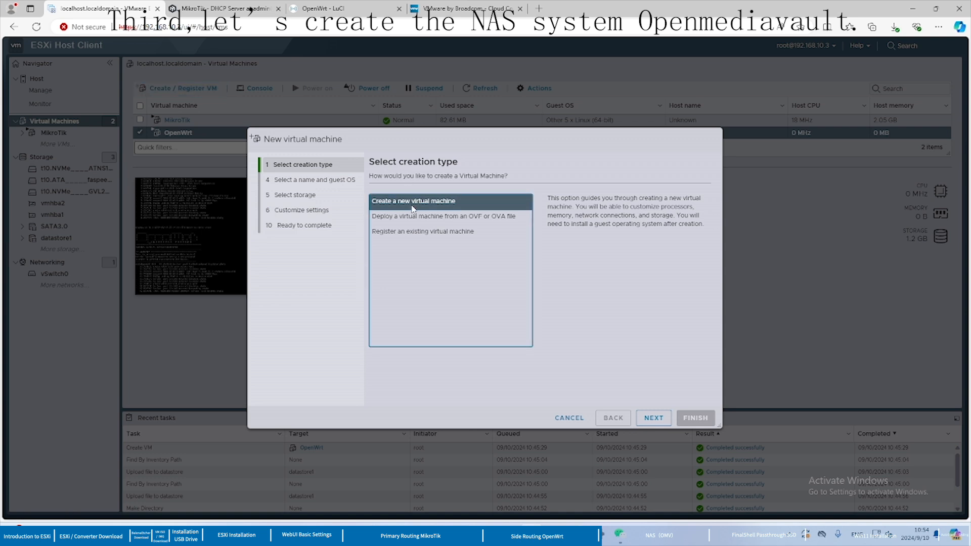
pyautogui.click(653, 418)
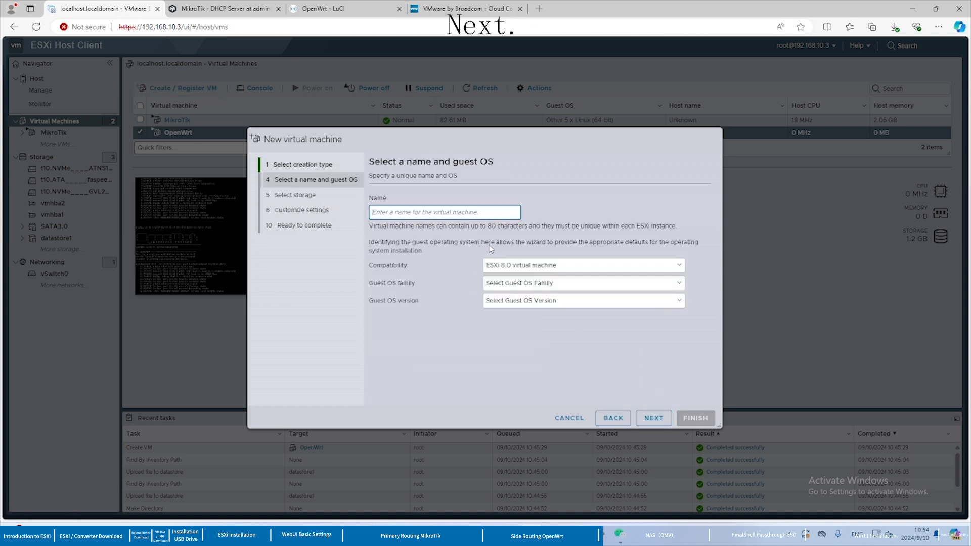
pyautogui.click(463, 211)
pyautogui.write('OMV')
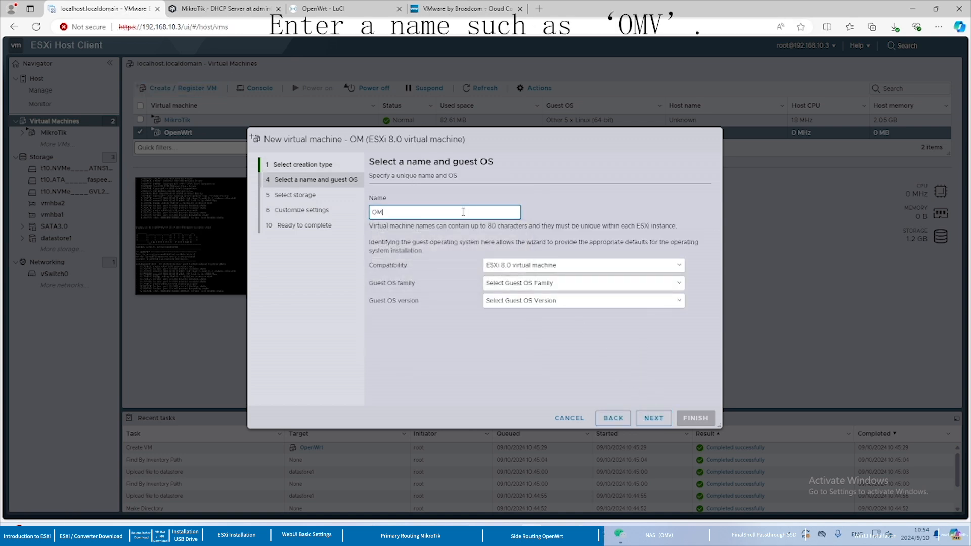
# - Set the guest OS to Linux, Other 5.x Linux (64-bit), and accept datastore1 as the virtual machine's storage
pyautogui.click(542, 283)
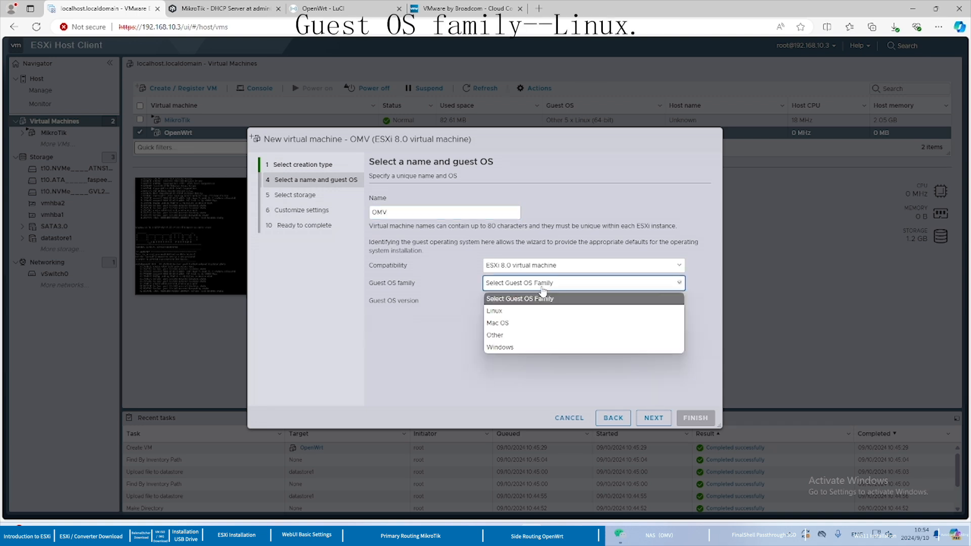
pyautogui.click(524, 311)
pyautogui.click(526, 300)
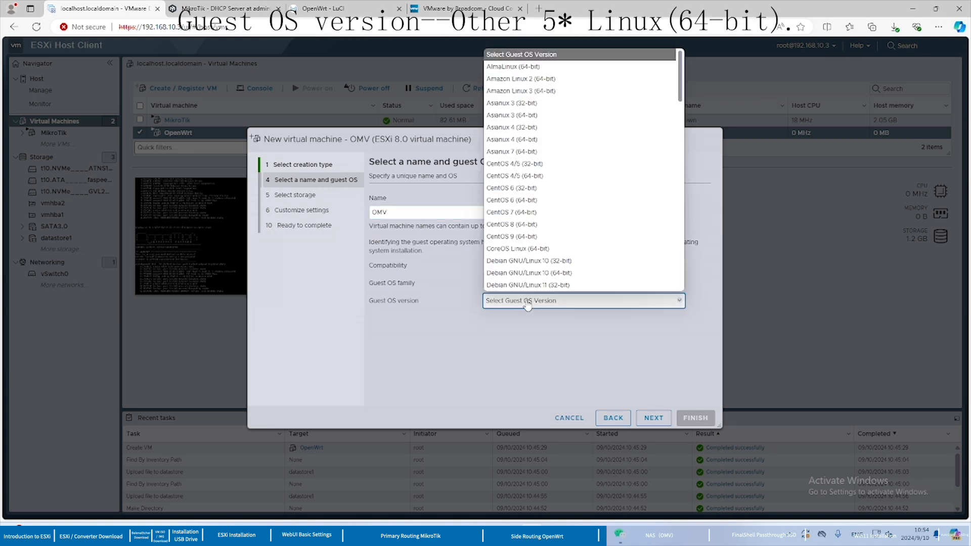
pyautogui.scroll(-10, 543, 212)
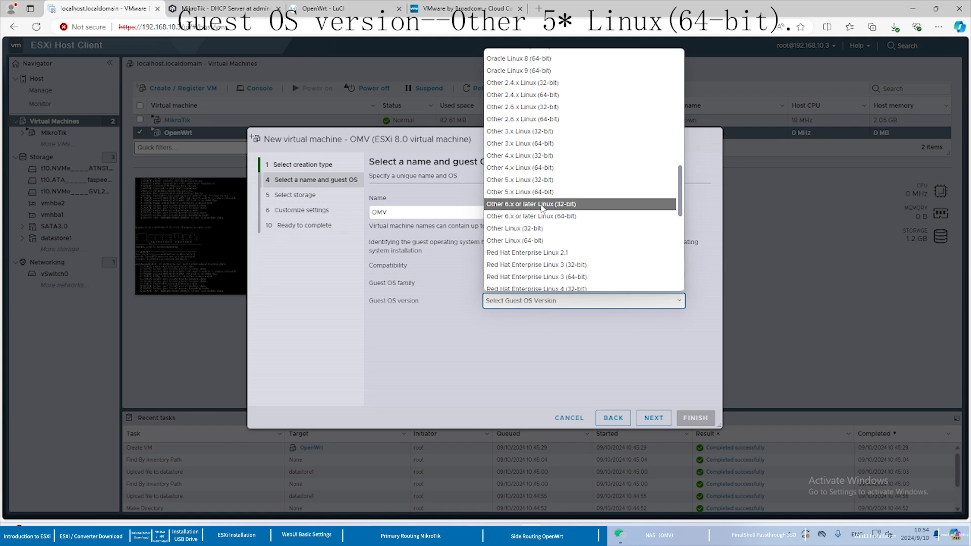
pyautogui.click(551, 196)
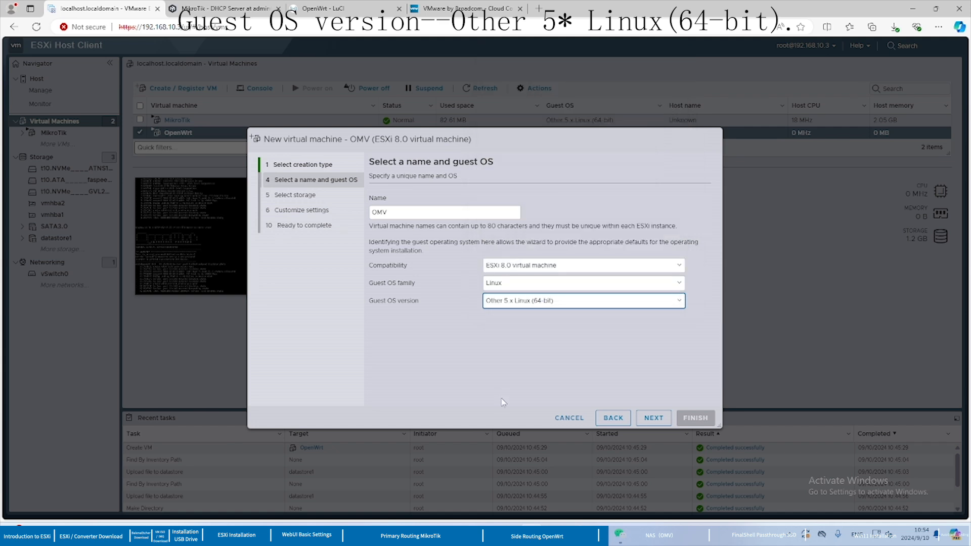
pyautogui.click(653, 419)
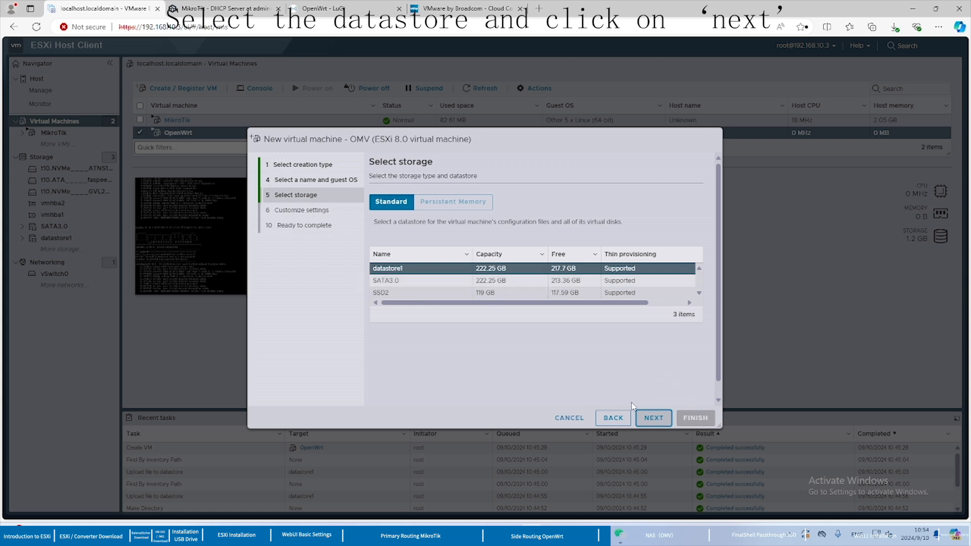
pyautogui.click(652, 422)
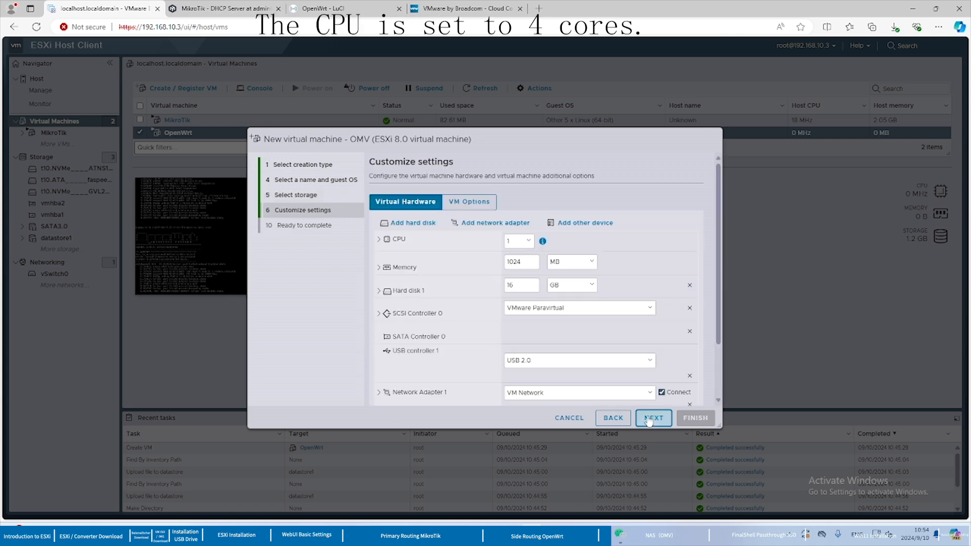
# - Configure the OMV virtual machine with 4 CPUs, 4096 MB of memory and a 10 GB hard disk
pyautogui.click(529, 241)
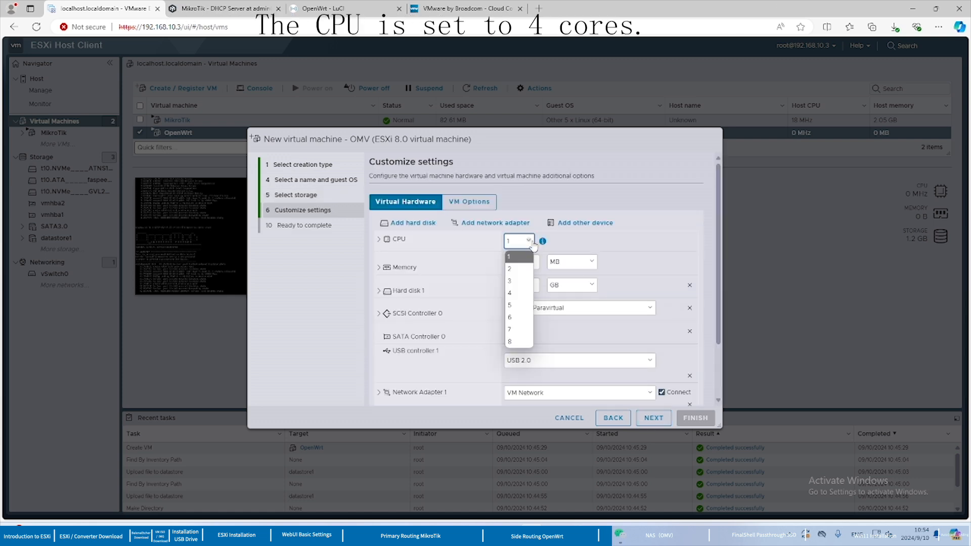
pyautogui.click(515, 294)
pyautogui.doubleClick(521, 261)
pyautogui.write('4096')
pyautogui.click(645, 259)
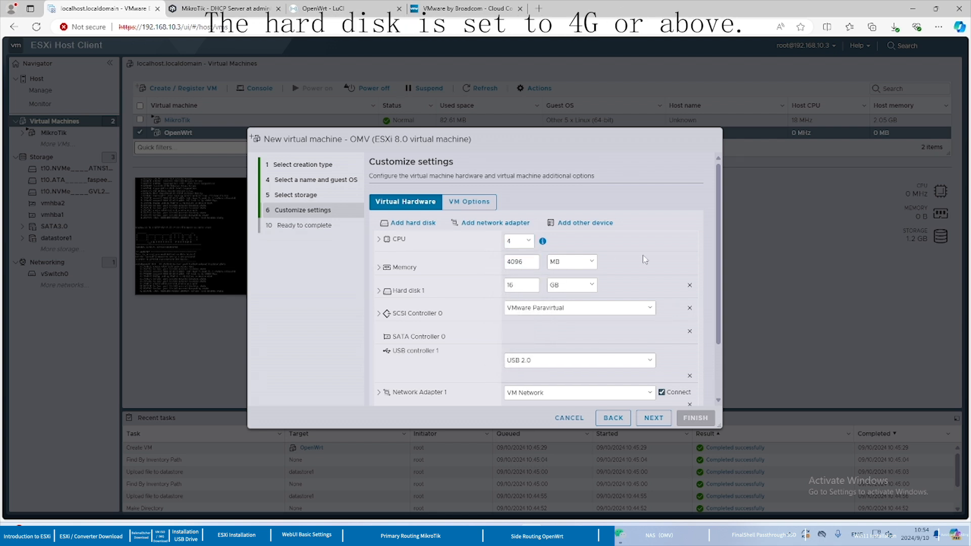
pyautogui.scroll(-1, 639, 254)
pyautogui.doubleClick(512, 234)
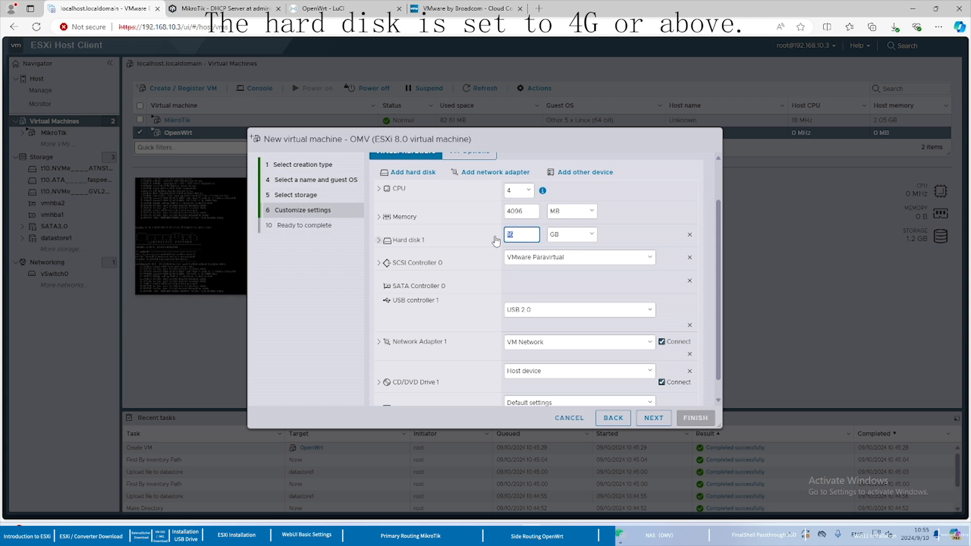
pyautogui.write('10')
pyautogui.click(638, 231)
# - Set CD/DVD Drive 1 to use a datastore ISO file and create a directory named OMV in datastore1
pyautogui.scroll(-1, 617, 349)
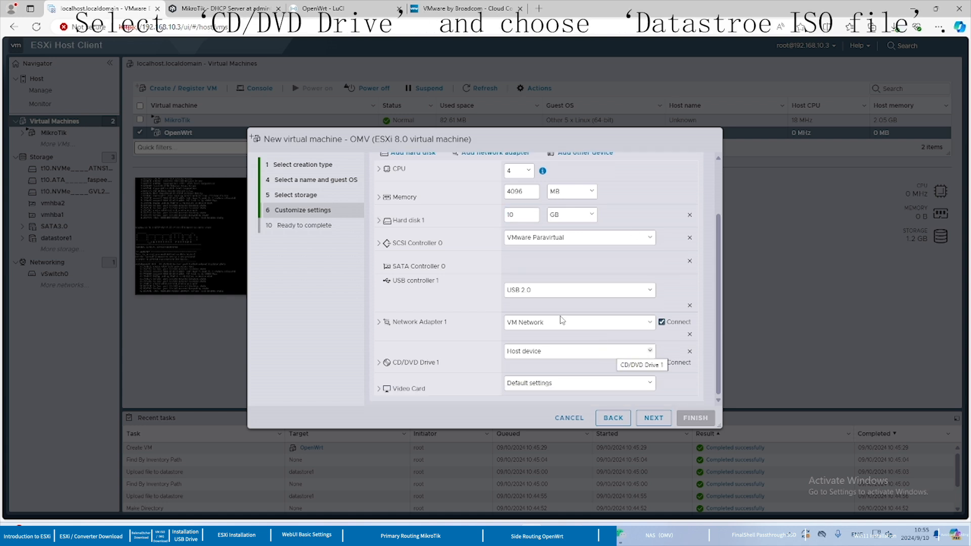
pyautogui.click(586, 354)
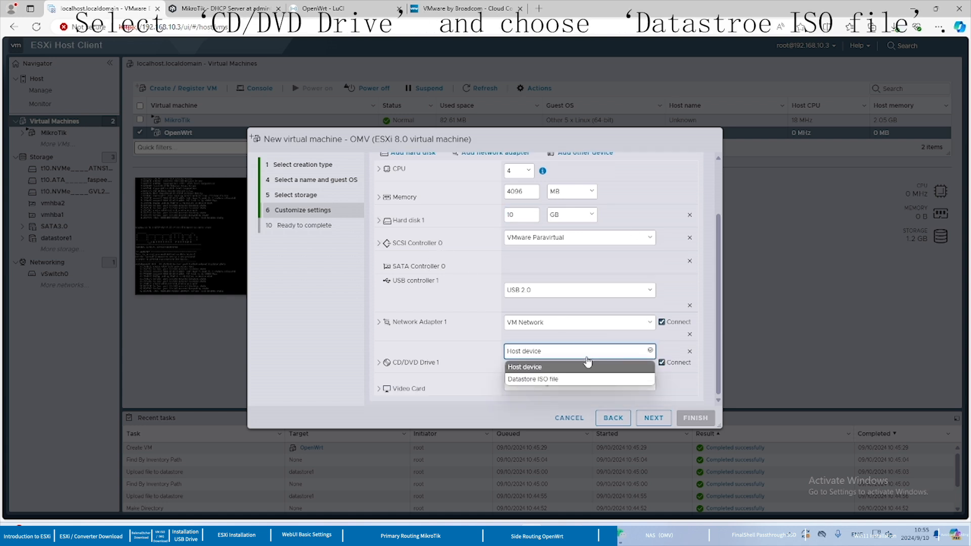
pyautogui.click(582, 380)
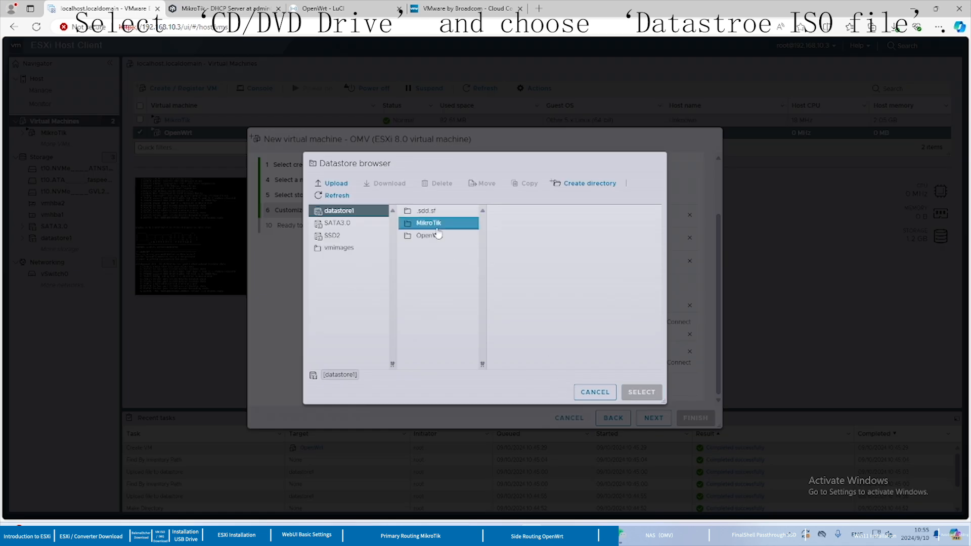
pyautogui.click(586, 183)
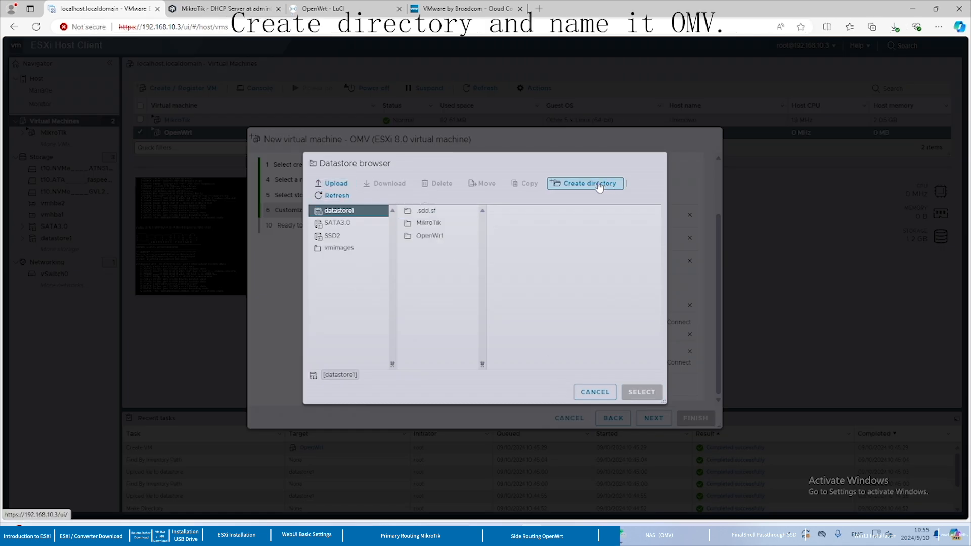
pyautogui.write('OMV')
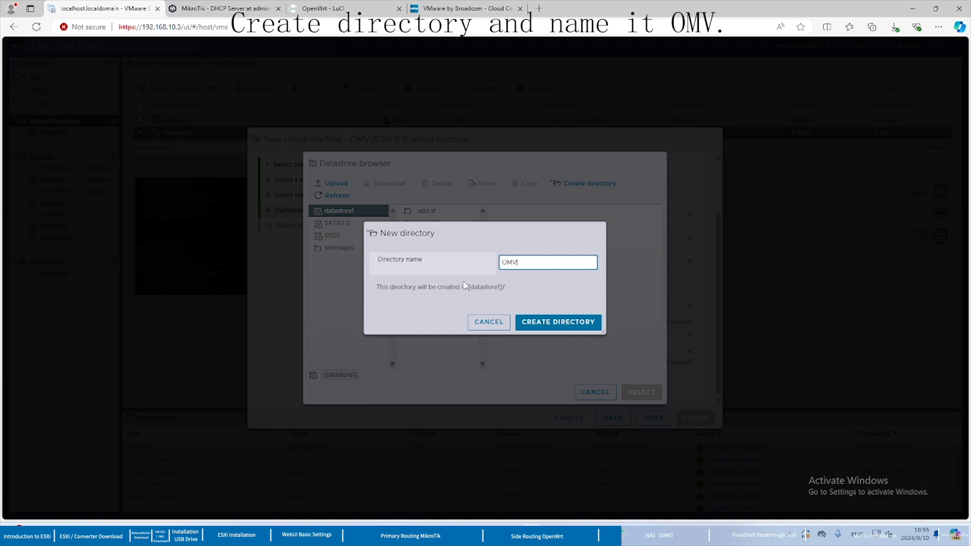
pyautogui.click(561, 324)
# - Upload openmediavault_7.0-20-amd64.iso to the OMV directory and select it as the CD/DVD drive's image
pyautogui.click(419, 237)
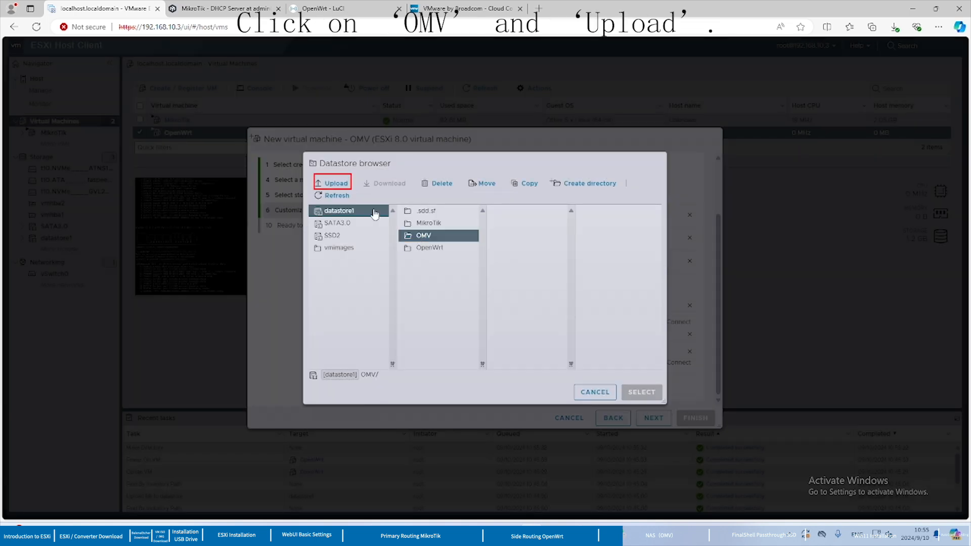
pyautogui.click(323, 184)
pyautogui.doubleClick(124, 81)
pyautogui.click(324, 167)
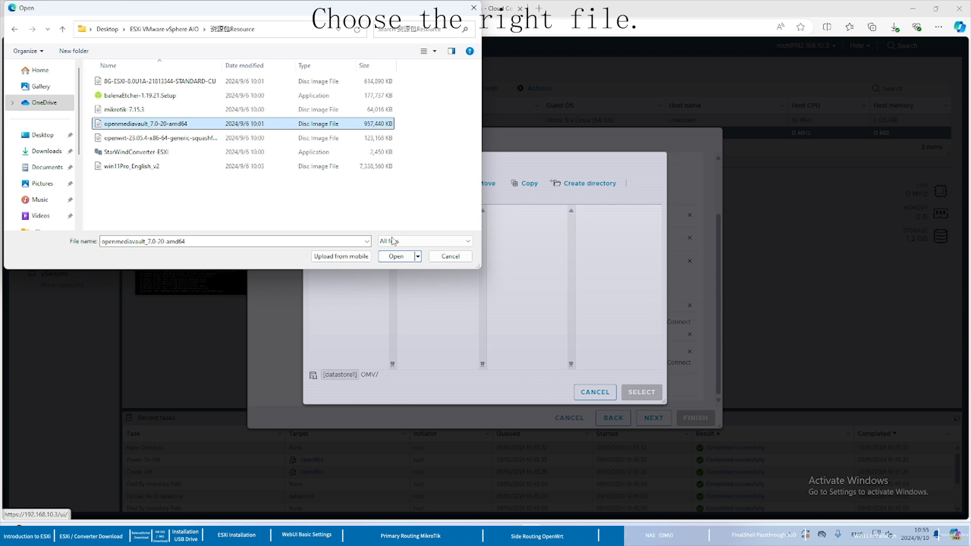
pyautogui.click(395, 256)
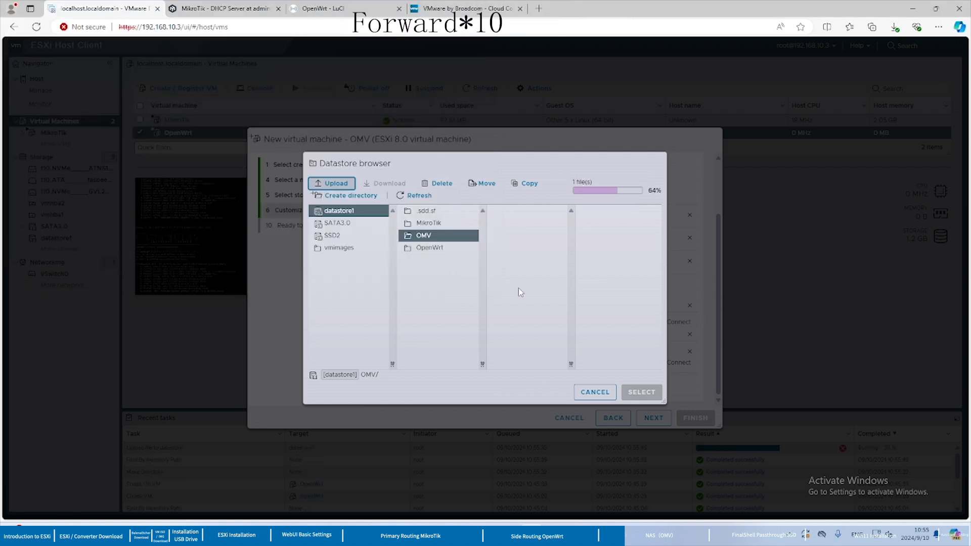
pyautogui.click(526, 210)
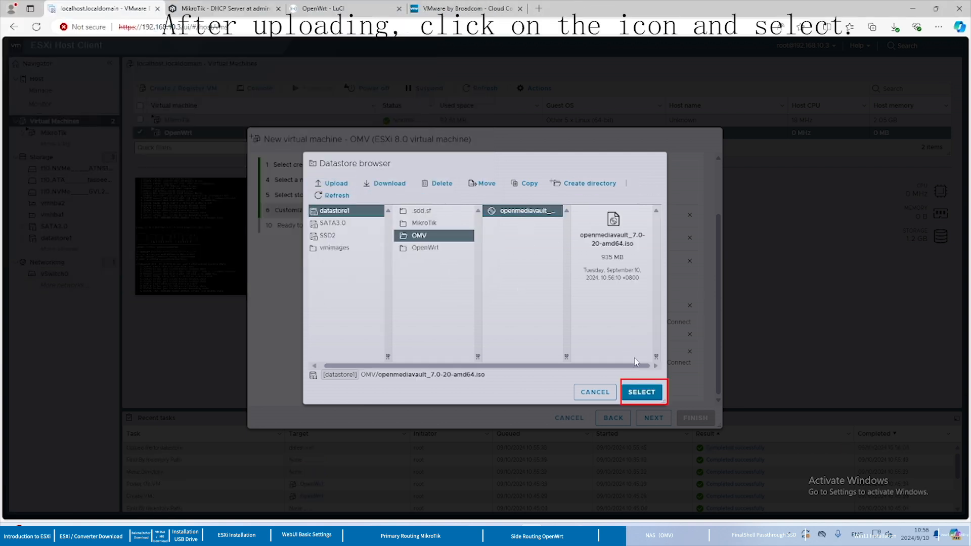
pyautogui.click(641, 392)
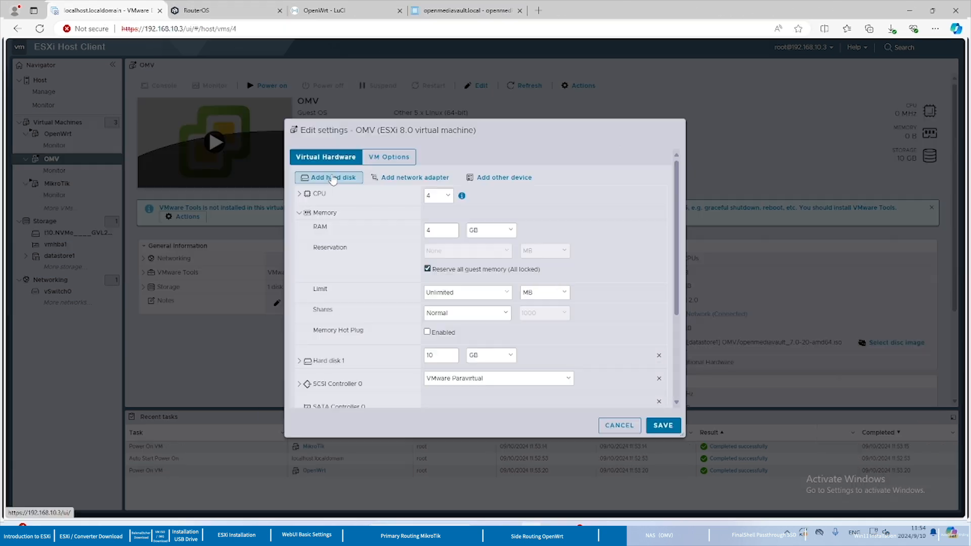
# - Open the choice of hard disk types to add in the OMV virtual machine's hardware settings
pyautogui.click(332, 178)
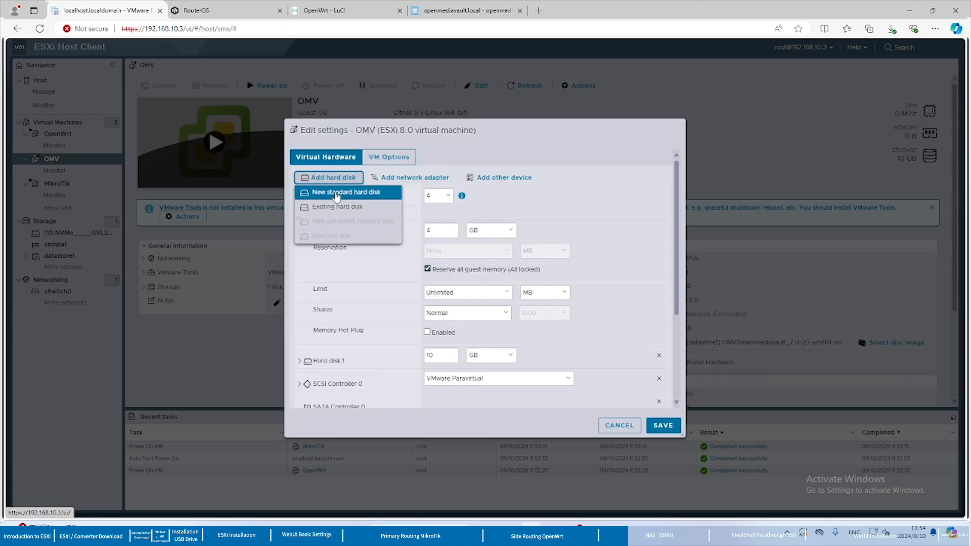
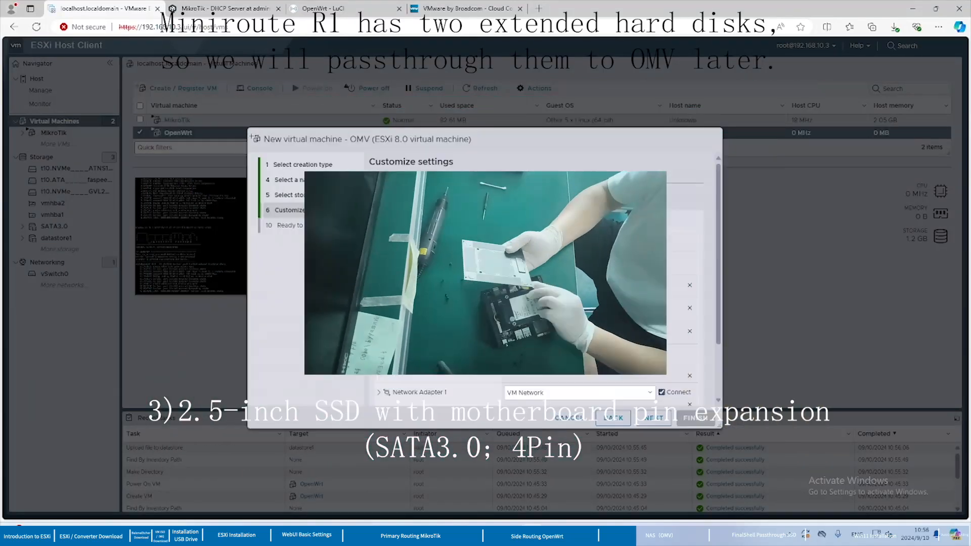
# - Disable UEFI secure boot in the boot options, review the virtual hardware and finish creating the OMV virtual machine
pyautogui.click(483, 202)
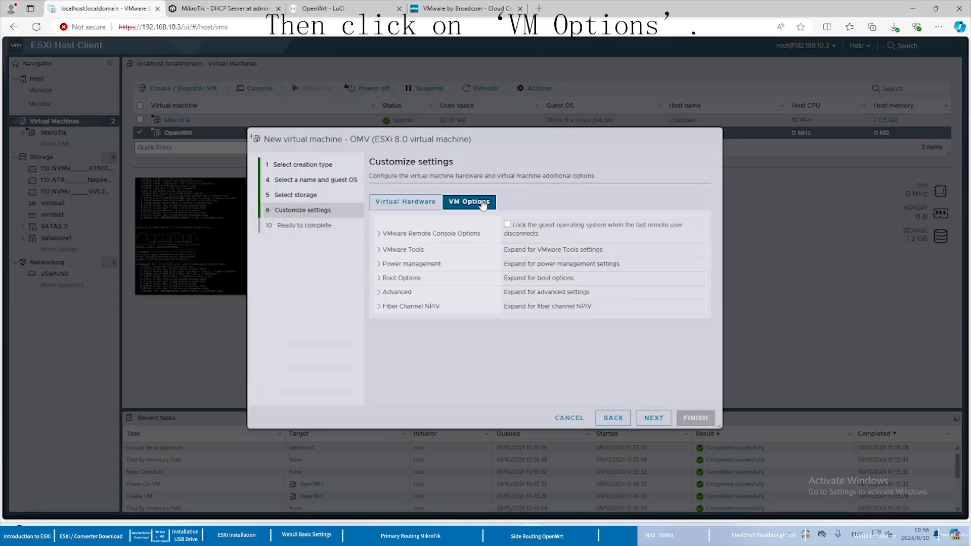
pyautogui.click(388, 280)
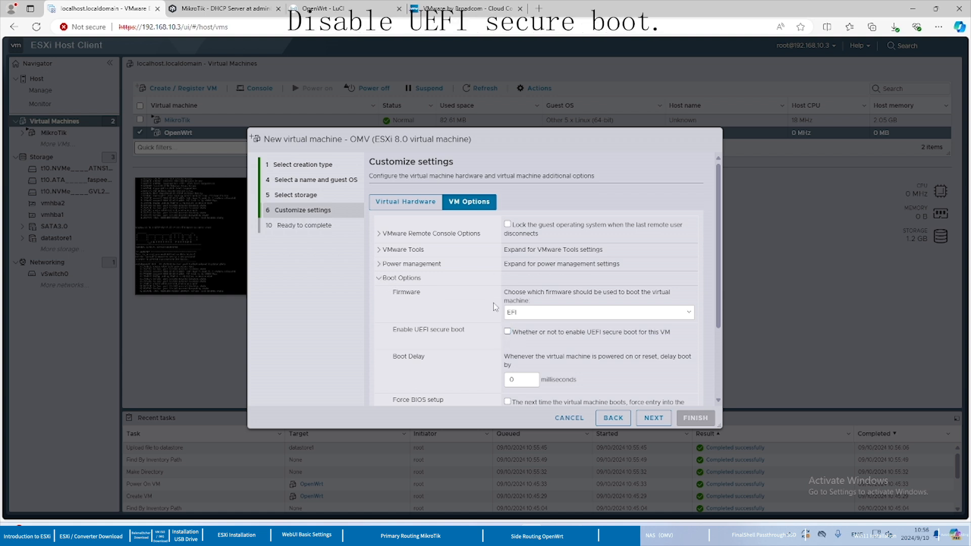
pyautogui.click(399, 202)
pyautogui.scroll(-3, 511, 311)
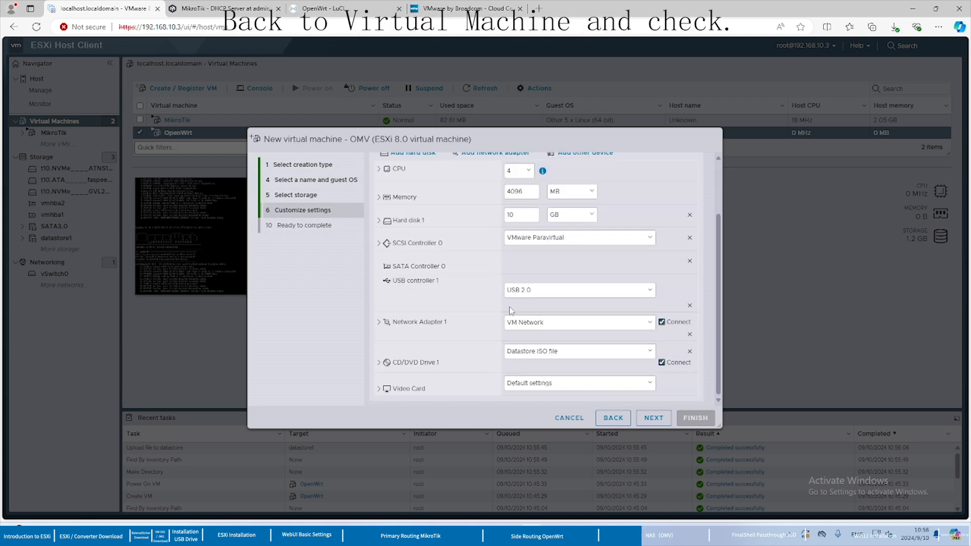
pyautogui.click(655, 417)
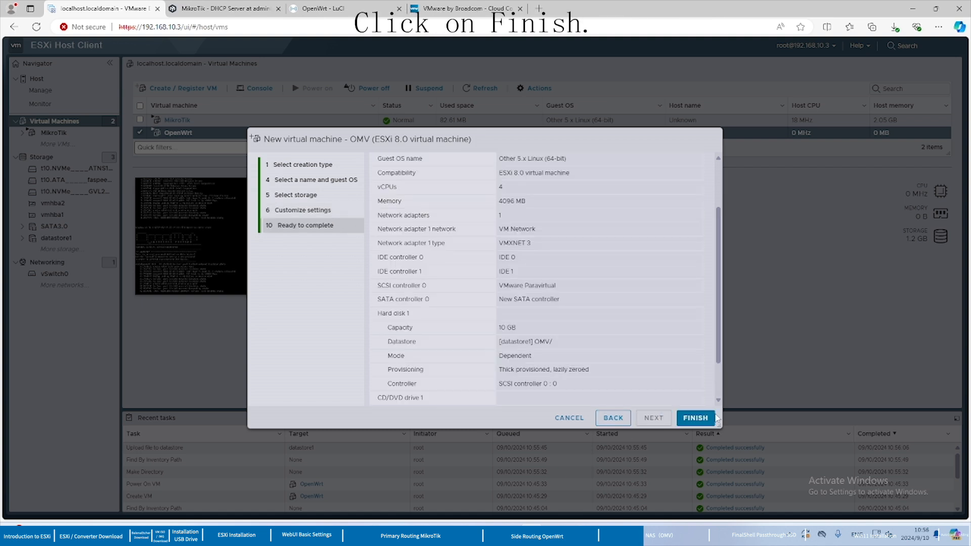
pyautogui.click(713, 418)
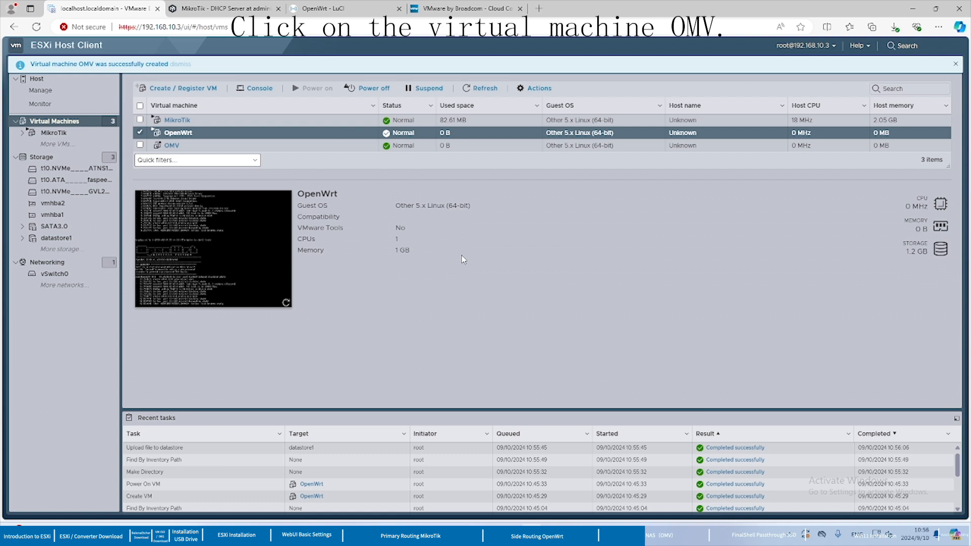
# - Power on the OMV virtual machine in its console and start the openmediavault installer
pyautogui.click(172, 145)
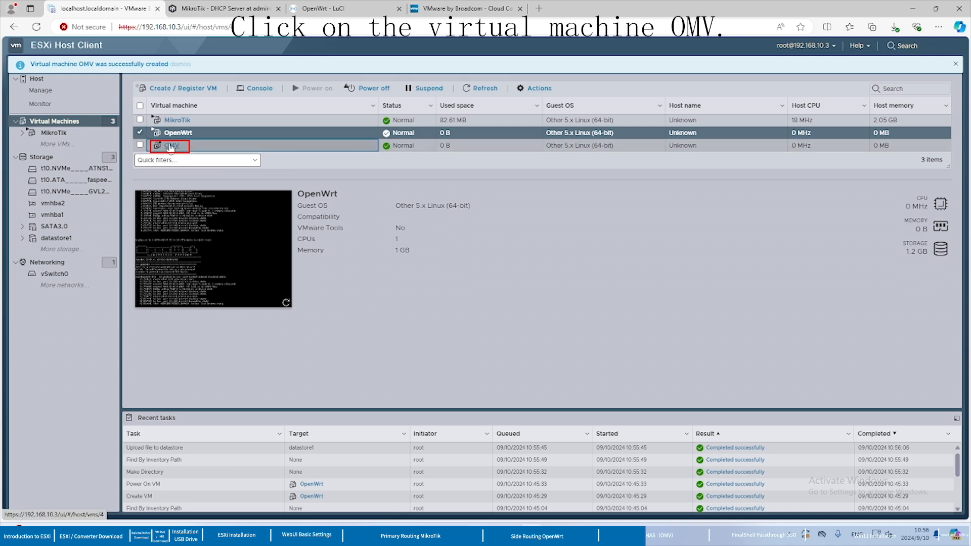
pyautogui.click(213, 144)
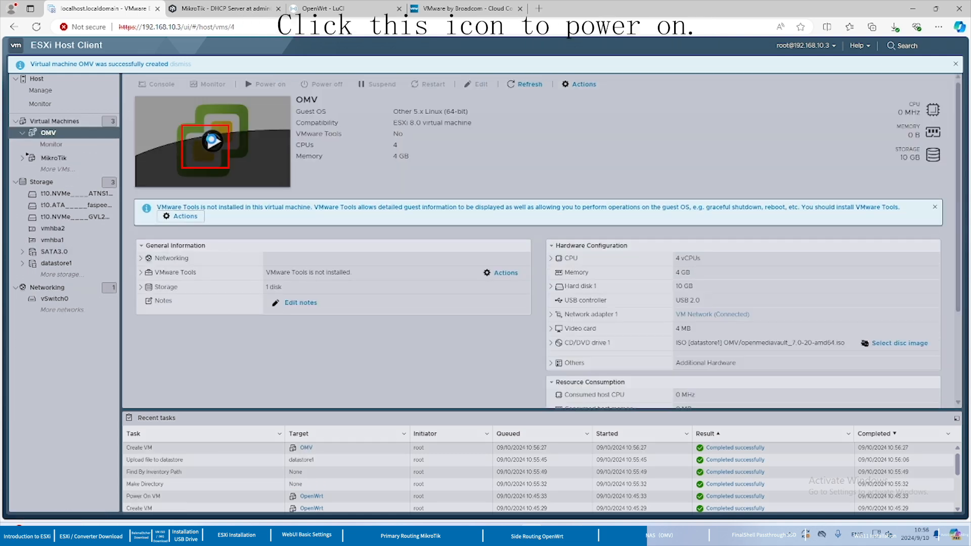
pyautogui.press('Return')
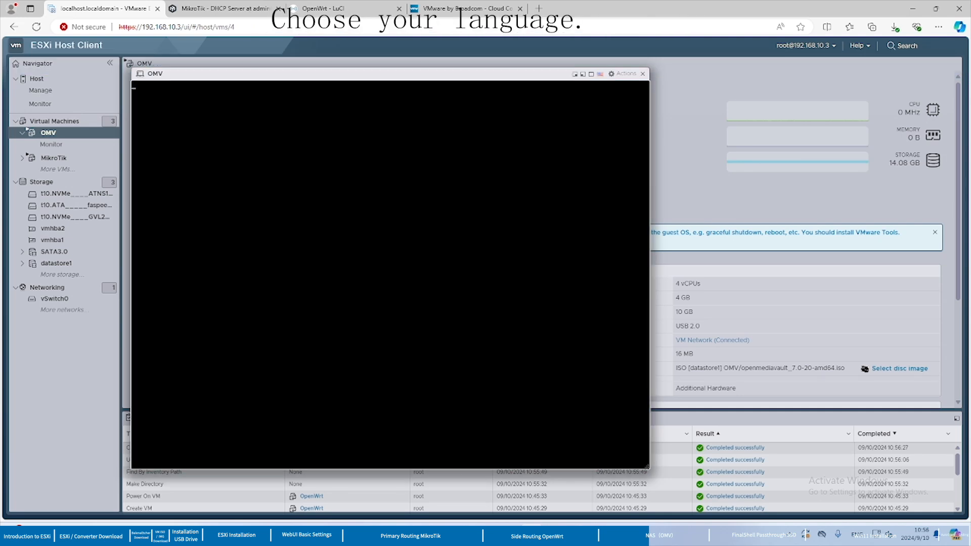
# - Accept the preselected installer language, the location United States and the American English keymap
pyautogui.press('Return')
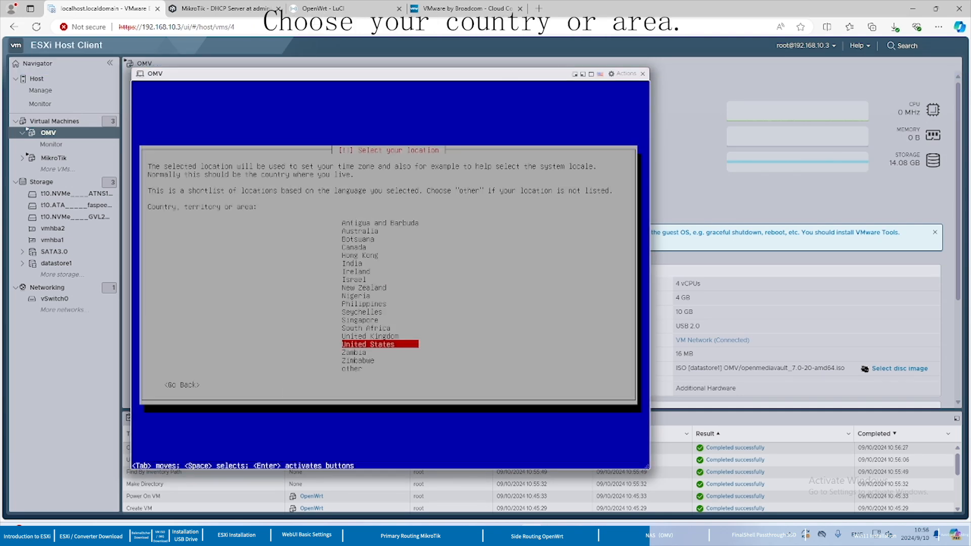
pyautogui.press('Return')
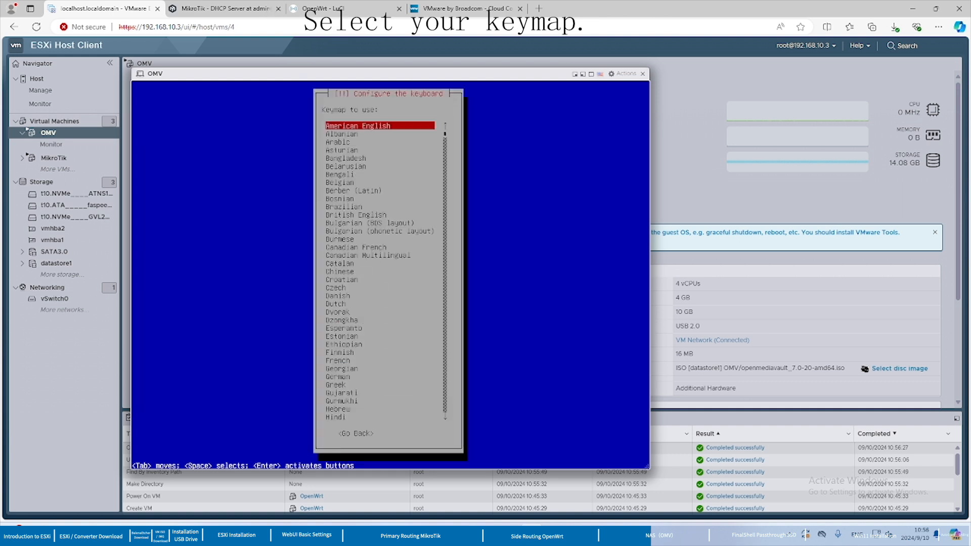
pyautogui.press('Return')
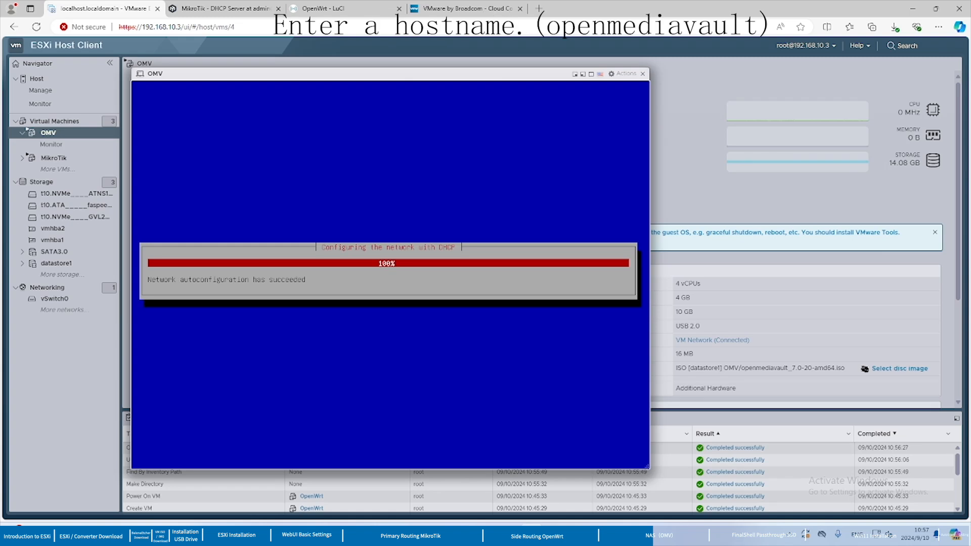
# - Accept openmediavault as the hostname and local as the domain name in the installer's network configuration
pyautogui.press('Return')
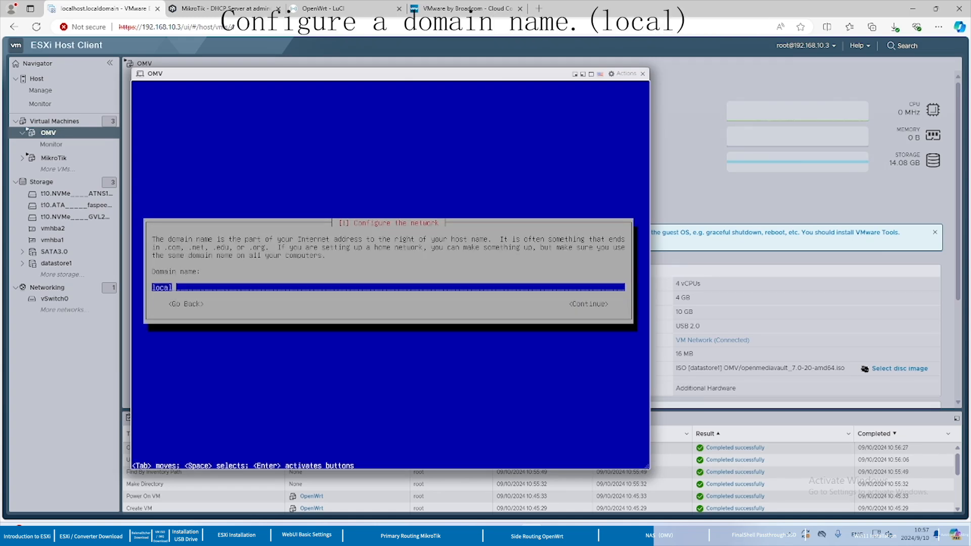
pyautogui.press('Tab')
pyautogui.press('Return')
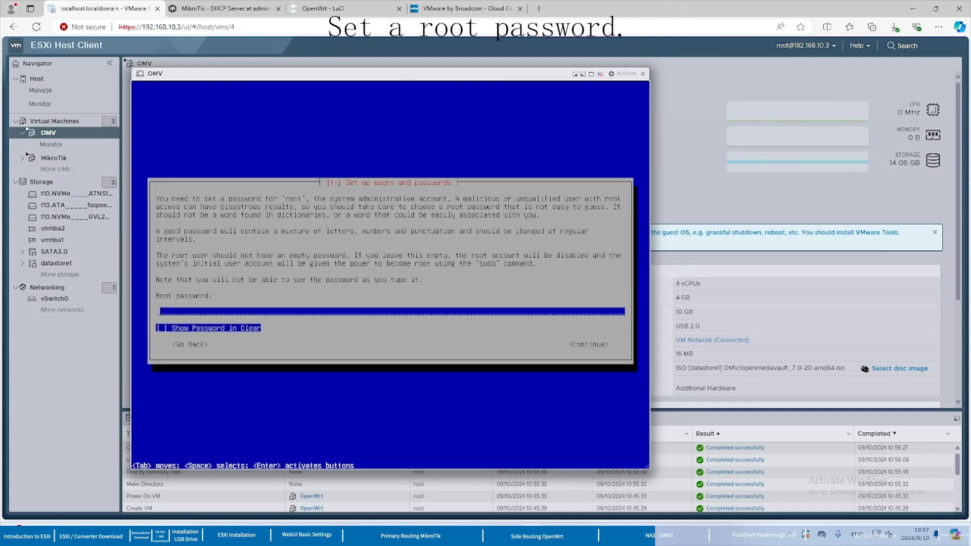
# - Enter the root password in the installer and repeat it for verification
pyautogui.write('*********')
pyautogui.press('Tab')
pyautogui.press('Tab')
pyautogui.press('Tab')
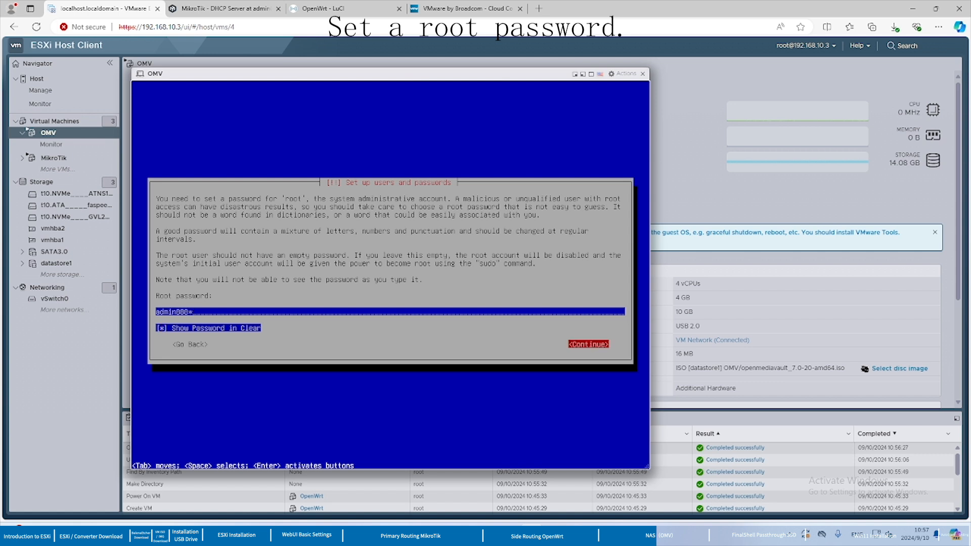
pyautogui.press('Return')
pyautogui.write('********')
pyautogui.press('Tab')
pyautogui.press('Tab')
pyautogui.press('Return')
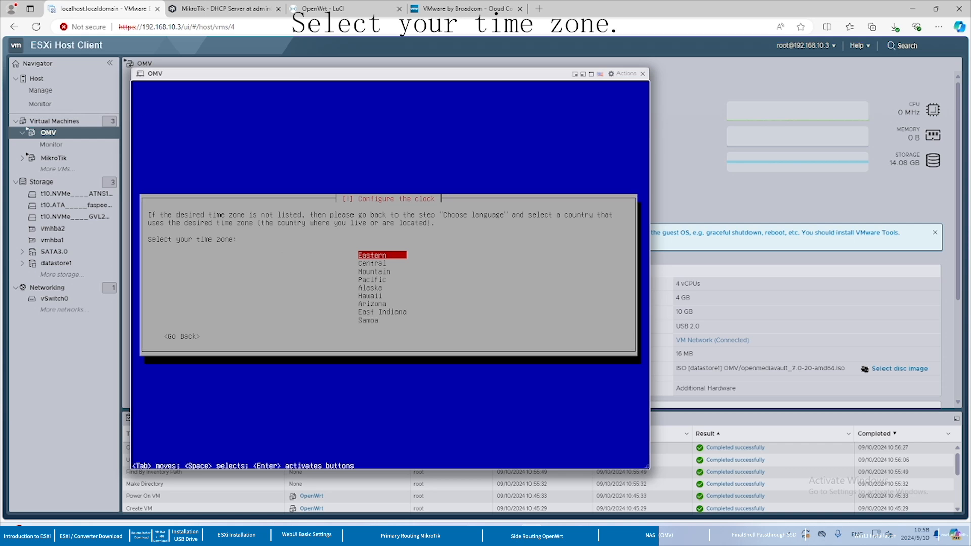
# - Select the Eastern time zone and skip the Debian archive mirror selection by going back
pyautogui.press('Return')
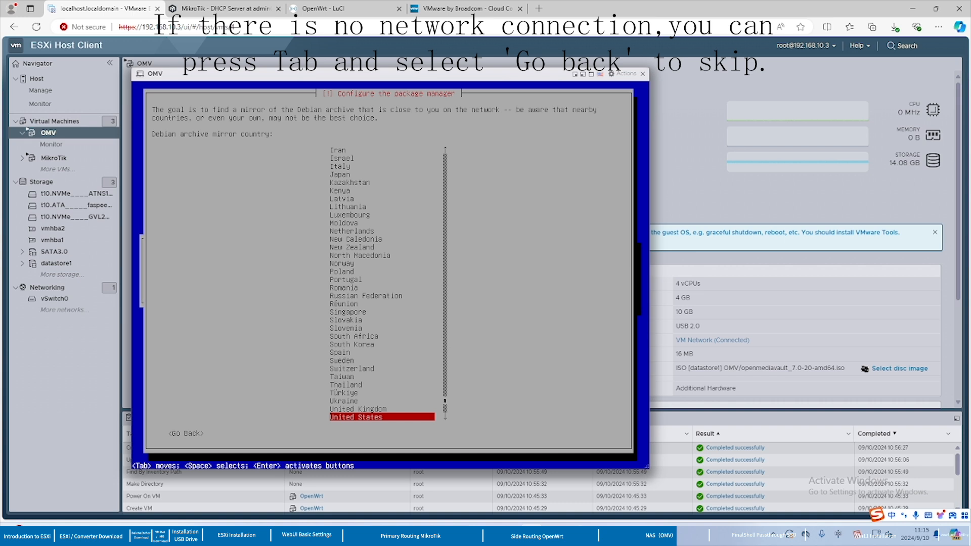
pyautogui.press('Down')
pyautogui.press('Tab')
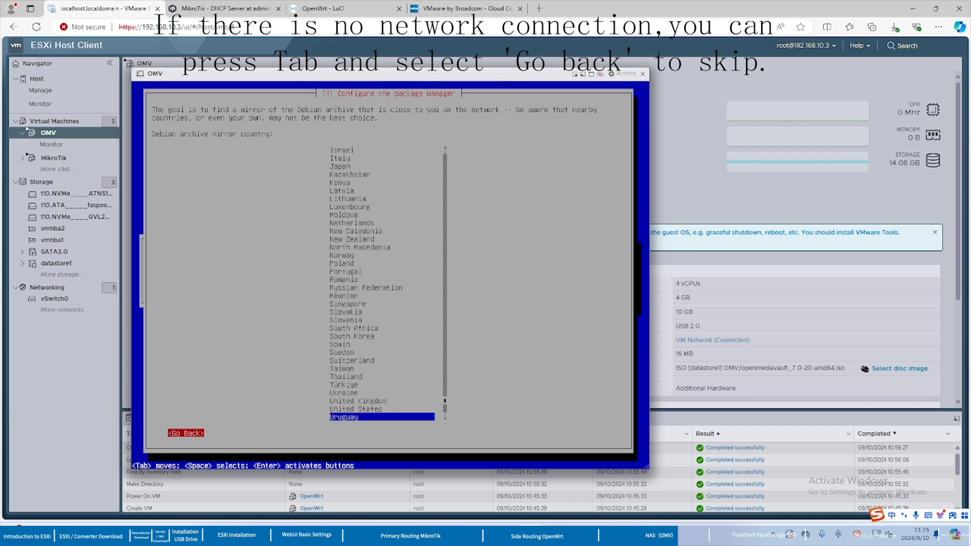
pyautogui.press('Return')
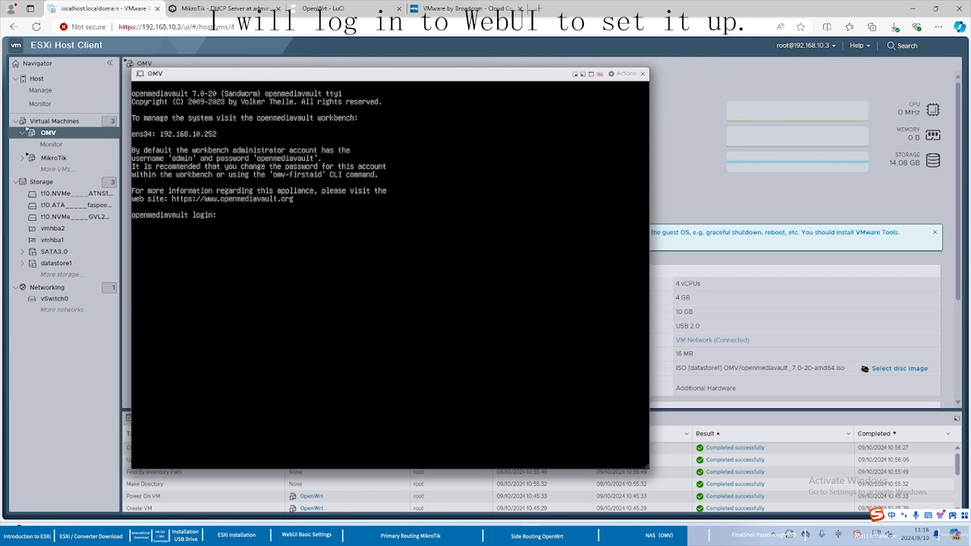
# - Open the openmediavault web interface at 192.168.10.252, log in as admin with the account password and dismiss the browser's save-password offer
pyautogui.click(488, 11)
pyautogui.click(197, 27)
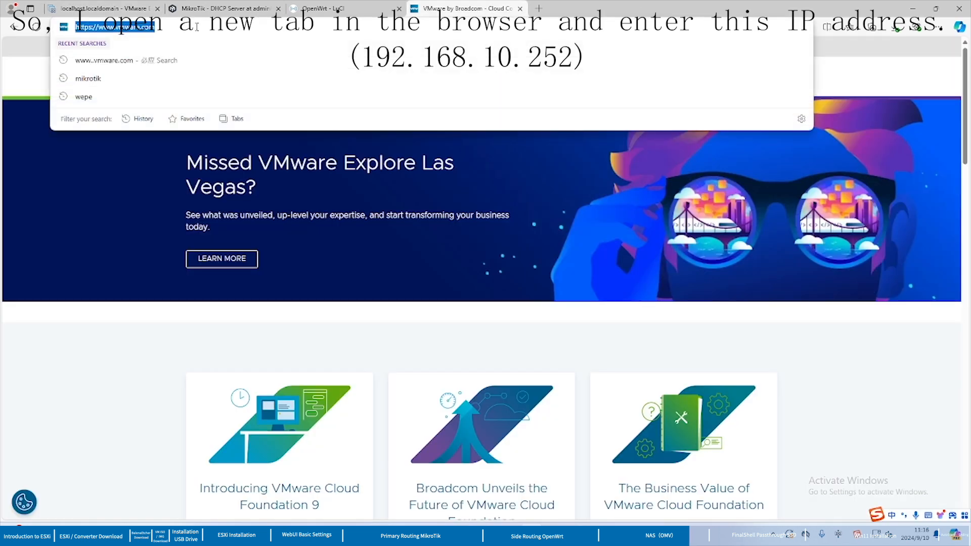
pyautogui.write('192.168.10.252')
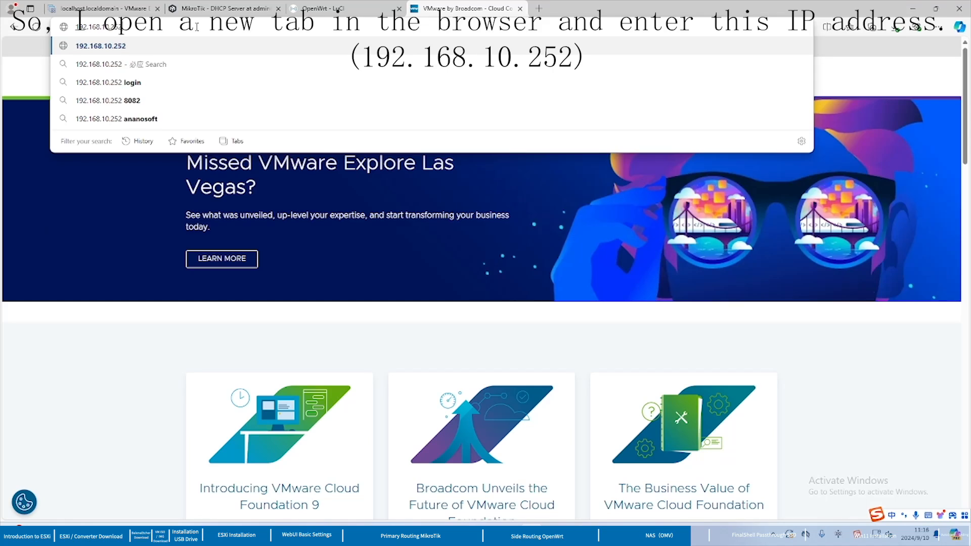
pyautogui.press('Return')
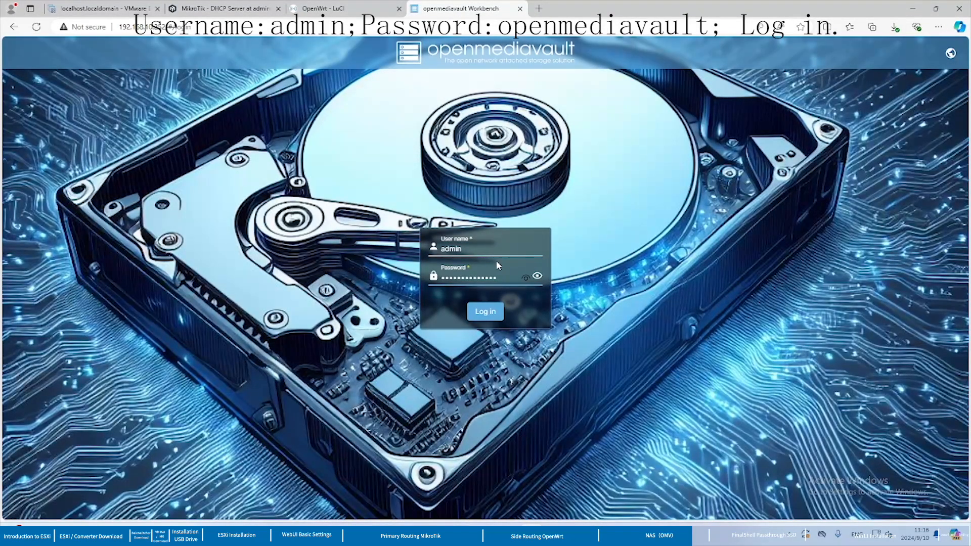
pyautogui.click(525, 280)
pyautogui.click(494, 319)
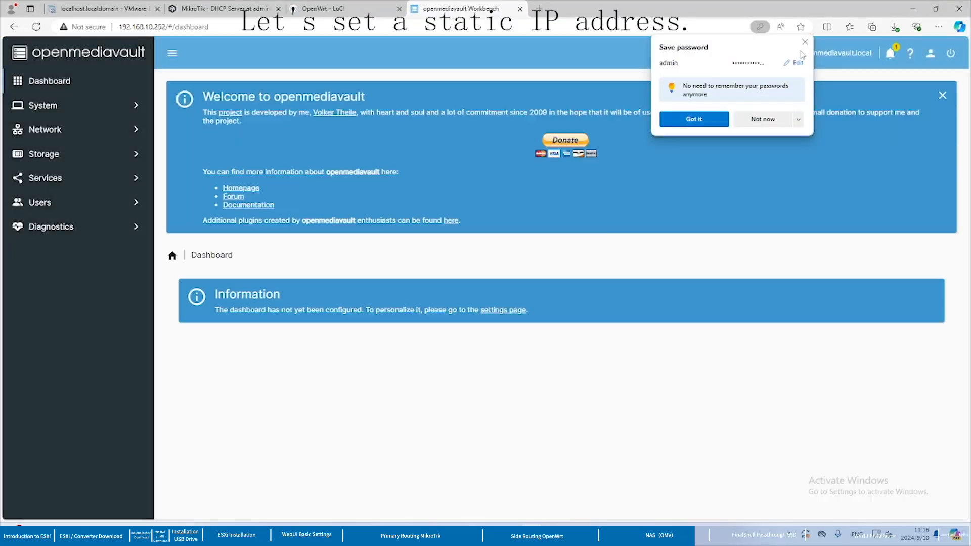
pyautogui.click(805, 43)
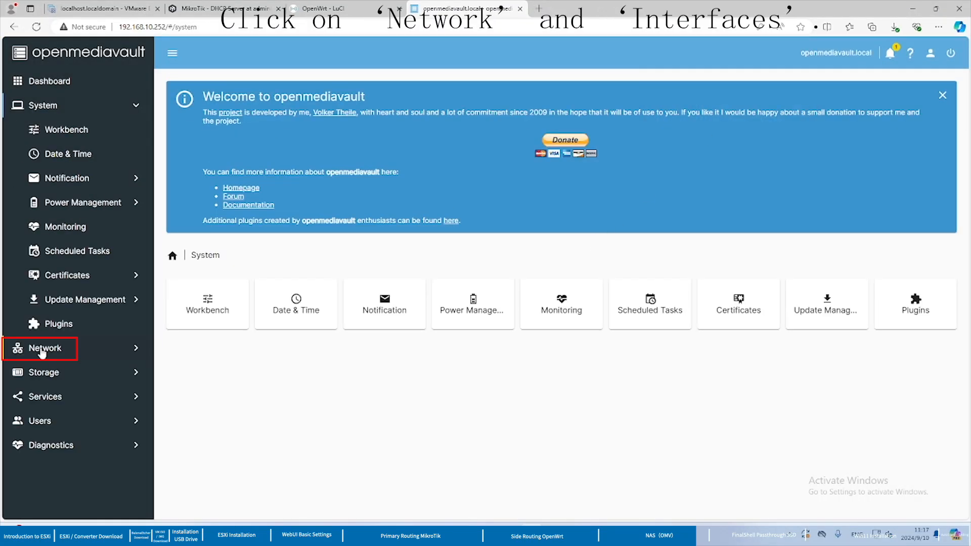
# - Edit the ens34 network interface in openmediavault and set its IPv4 method to Static
pyautogui.click(44, 405)
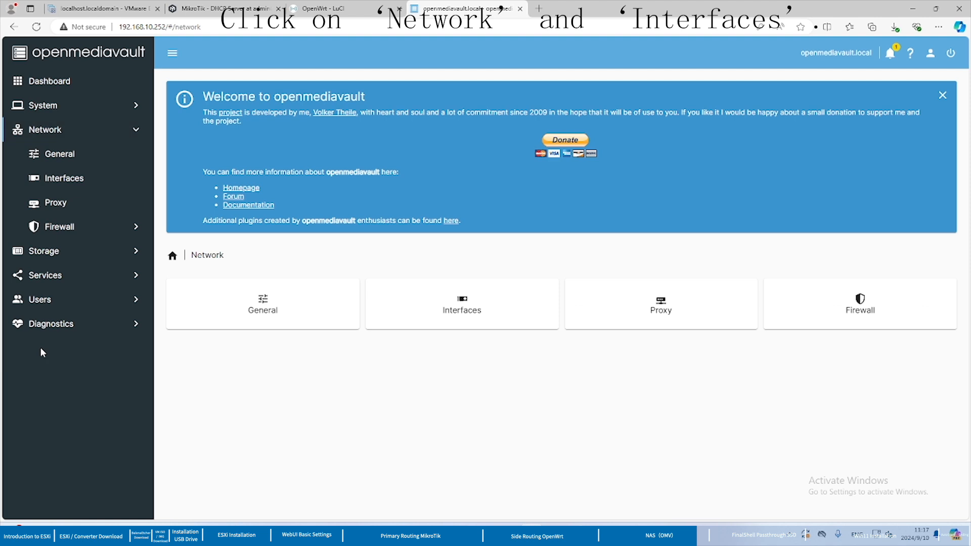
pyautogui.click(75, 160)
pyautogui.click(64, 183)
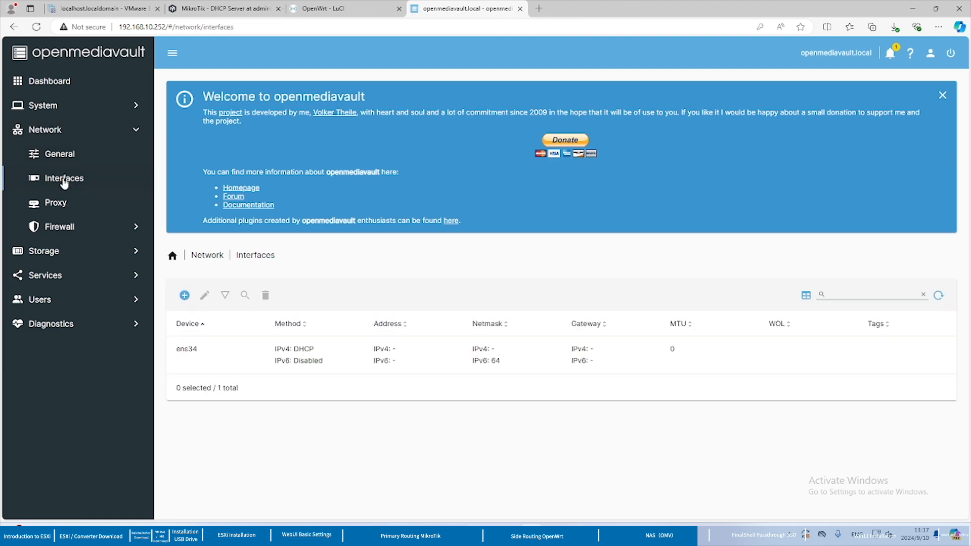
pyautogui.click(188, 349)
pyautogui.click(205, 298)
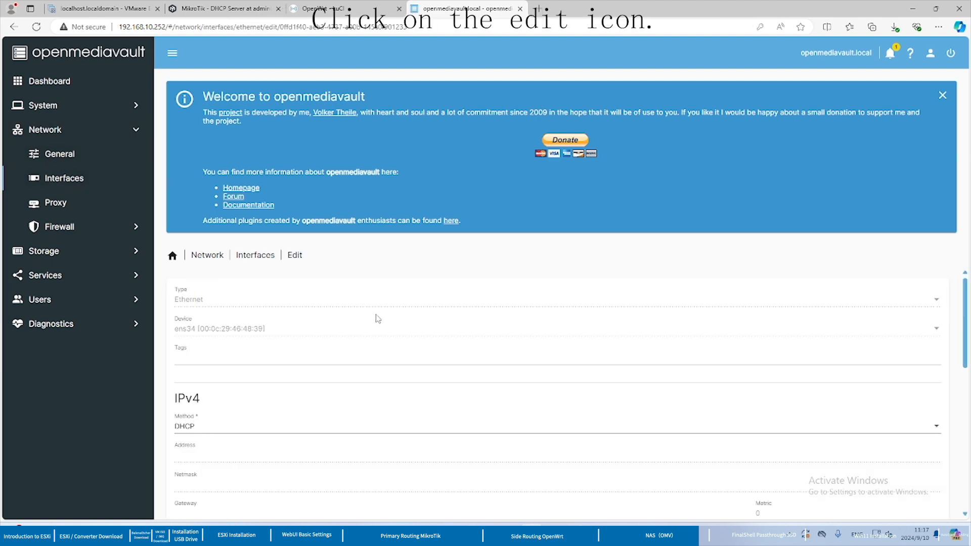
pyautogui.scroll(-1, 216, 340)
pyautogui.click(212, 374)
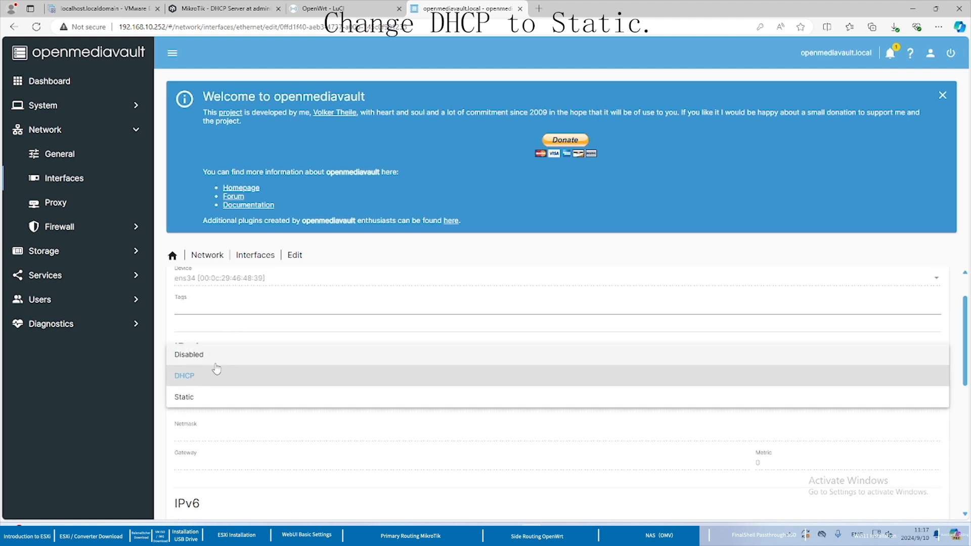
pyautogui.click(197, 396)
# - Set the IPv4 address to 192.168.10.4, netmask 255.255.255.0 and gateway 192.168.10.1, and save the ens34 interface
pyautogui.click(200, 407)
pyautogui.write('192.168.10.4')
pyautogui.click(189, 433)
pyautogui.write('255.255.255.0')
pyautogui.press('Tab')
pyautogui.write('192.168.10.1')
pyautogui.scroll(-4, 399, 437)
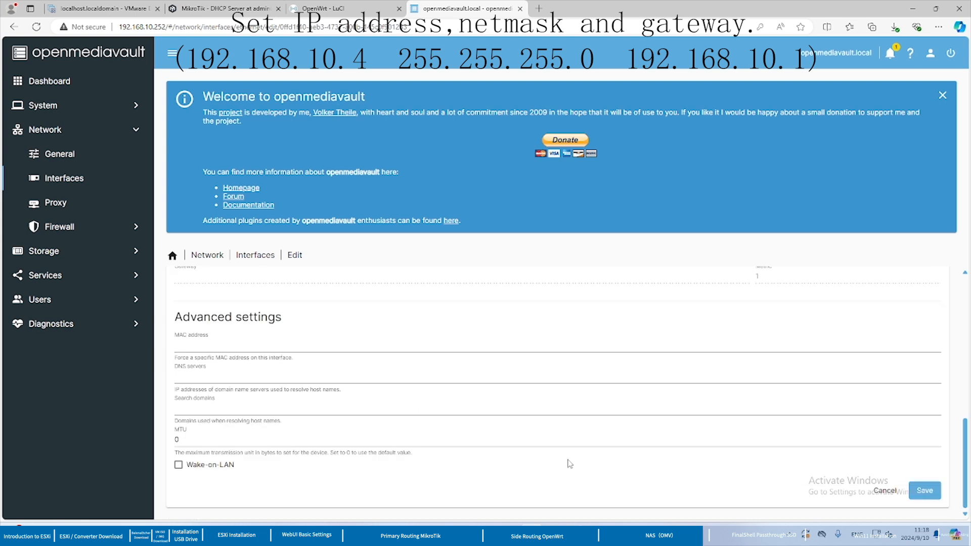
pyautogui.click(924, 490)
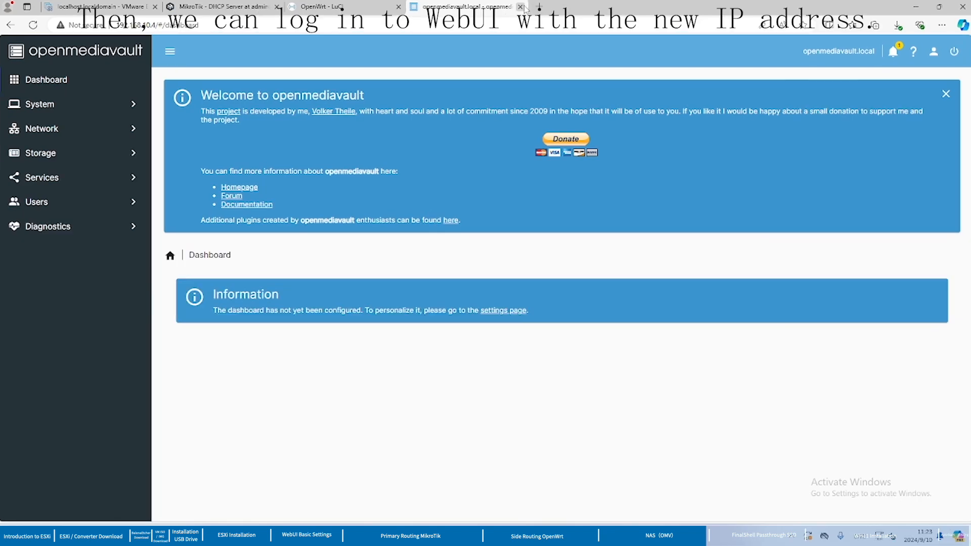
# - Close the old openmediavault tab and load its login page in a new tab using the new static IP address
pyautogui.click(520, 9)
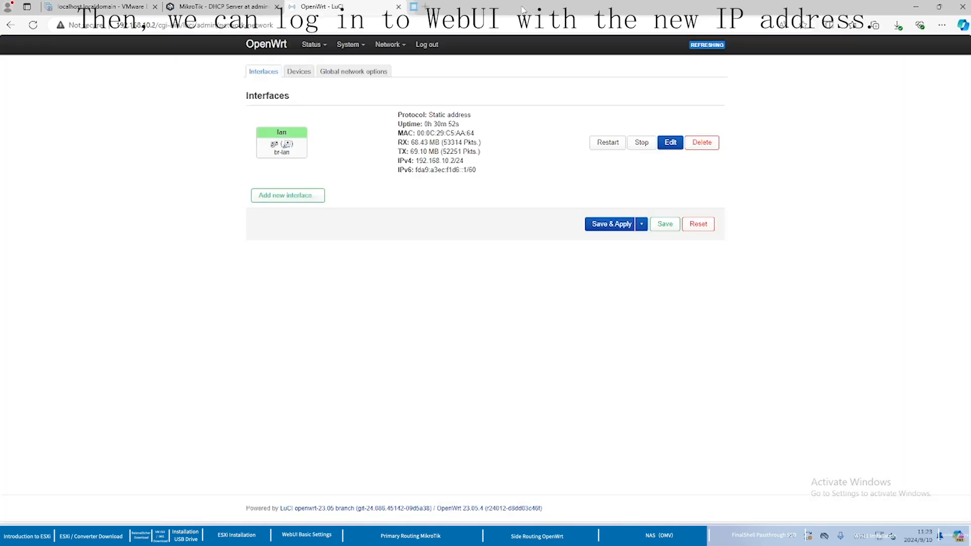
pyautogui.click(418, 7)
pyautogui.click(253, 25)
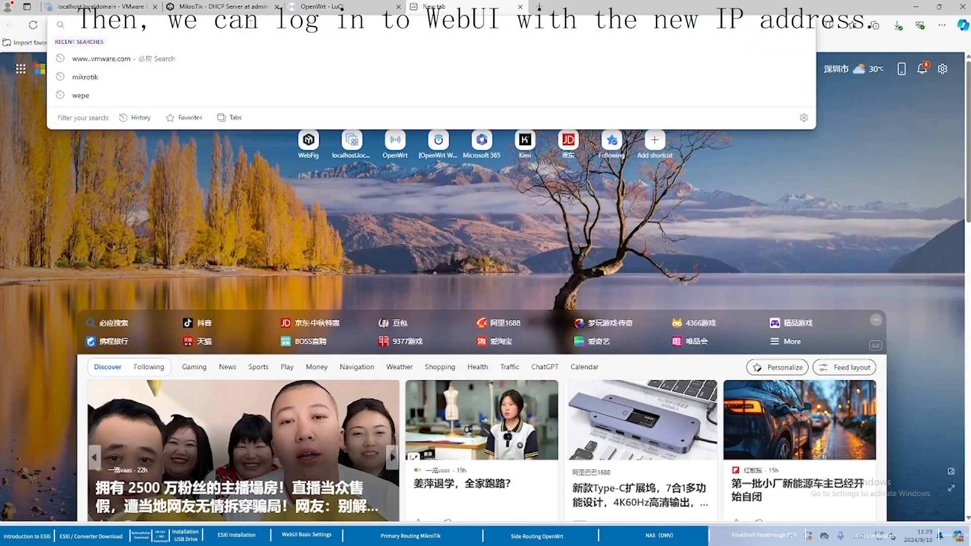
pyautogui.write('192.168.')
pyautogui.write('10.252')
pyautogui.press('Return')
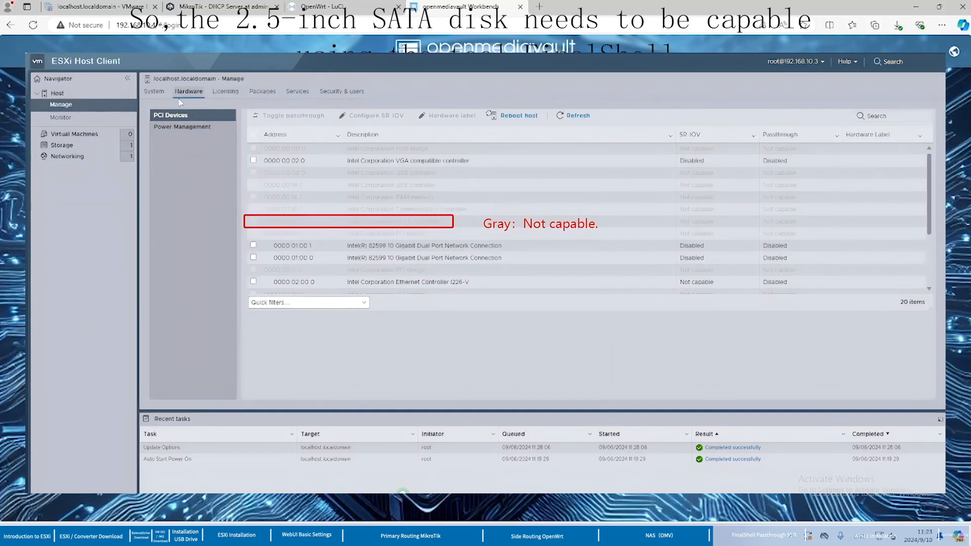
pyautogui.press('Return')
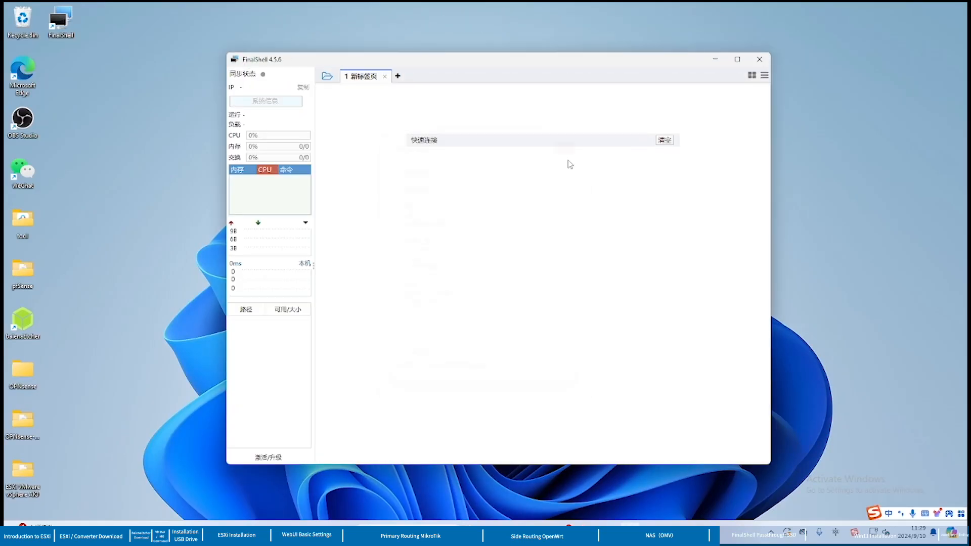
# - Create a new SSH (Linux) connection in FinalShell and name it ESXi
pyautogui.click(326, 76)
pyautogui.click(327, 106)
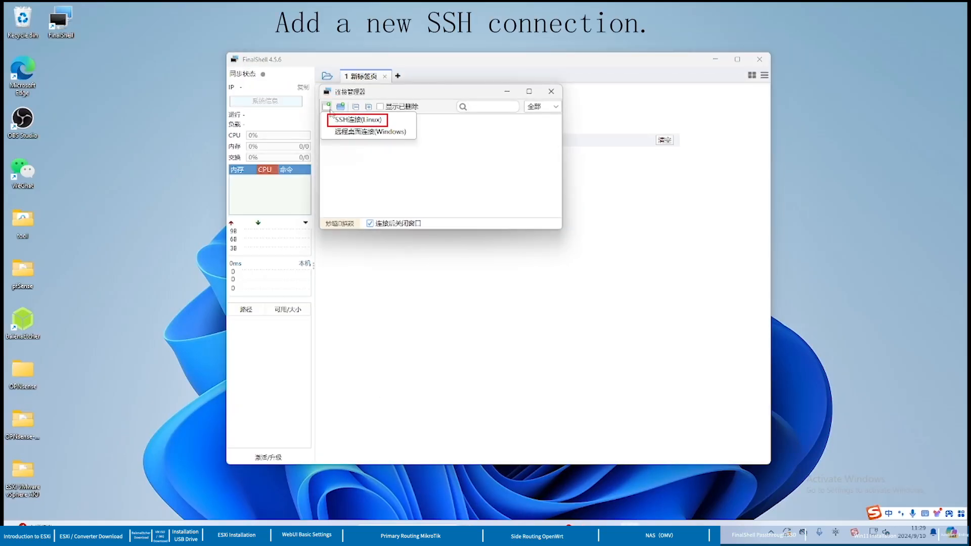
pyautogui.click(356, 120)
pyautogui.write('ESXi')
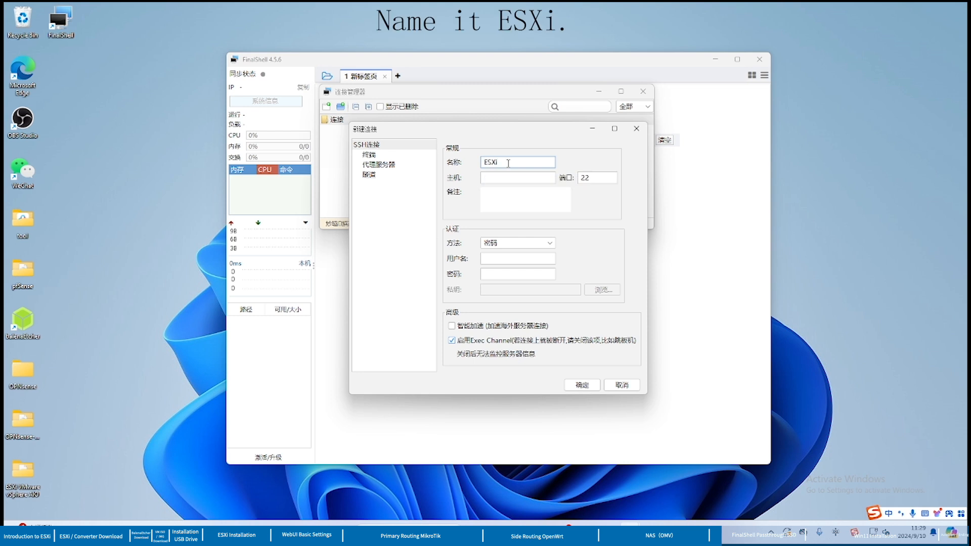
# - Set the connection's host to 192.168.10.3, user name to root and enter the account password, save it and connect to ESXi
pyautogui.click(521, 182)
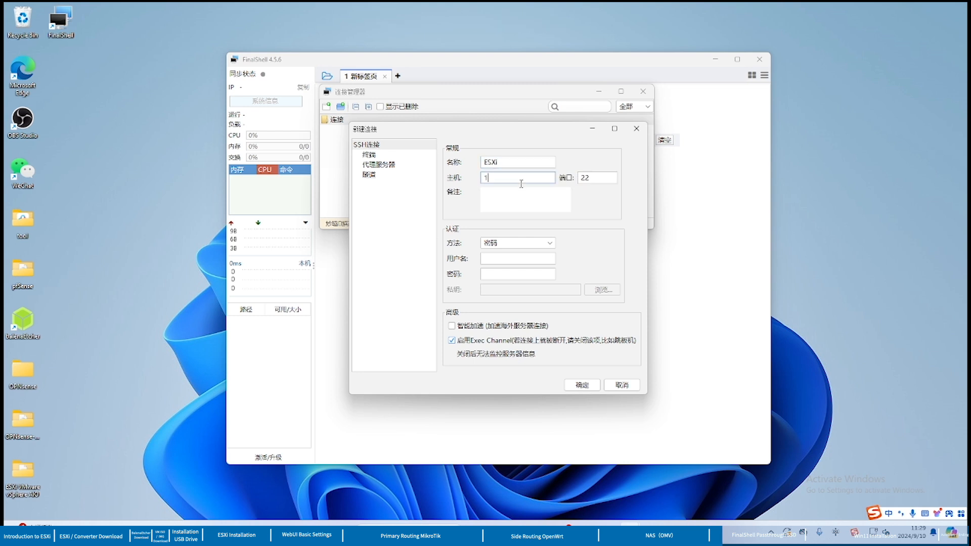
pyautogui.write('192.168.10.3')
pyautogui.click(489, 259)
pyautogui.write('root')
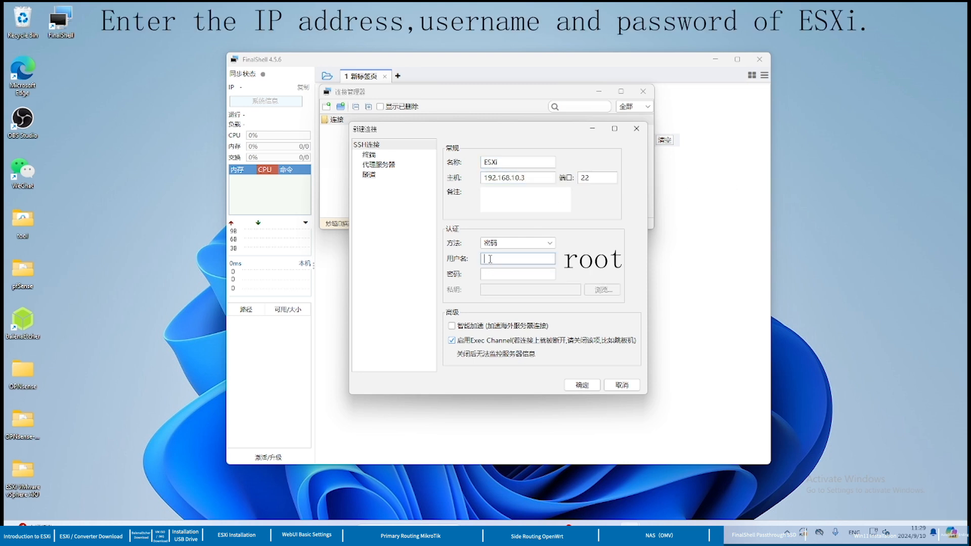
pyautogui.press('Tab')
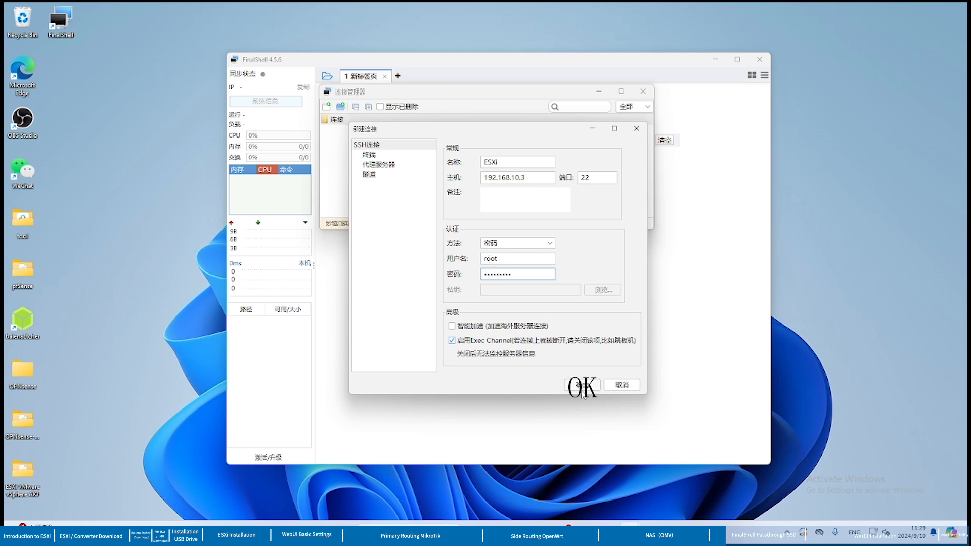
pyautogui.click(582, 385)
pyautogui.doubleClick(412, 130)
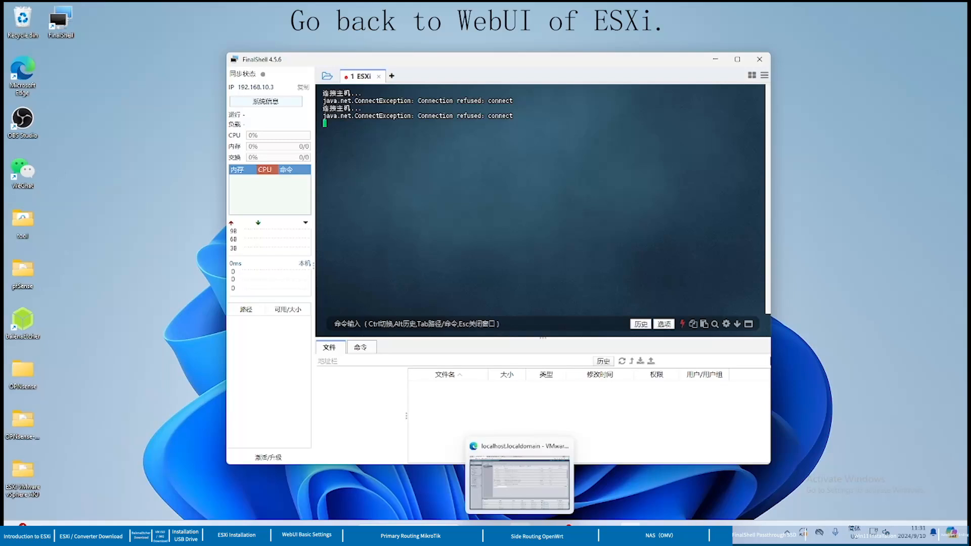
# - Switch to the ESXi Host Client in the browser and enable Secure Shell (SSH) on the host
pyautogui.click(520, 534)
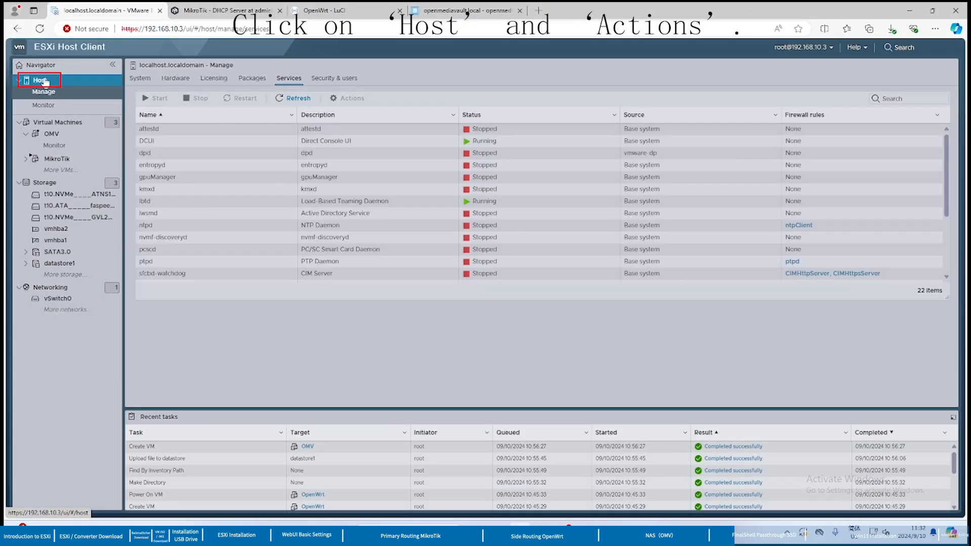
pyautogui.click(51, 81)
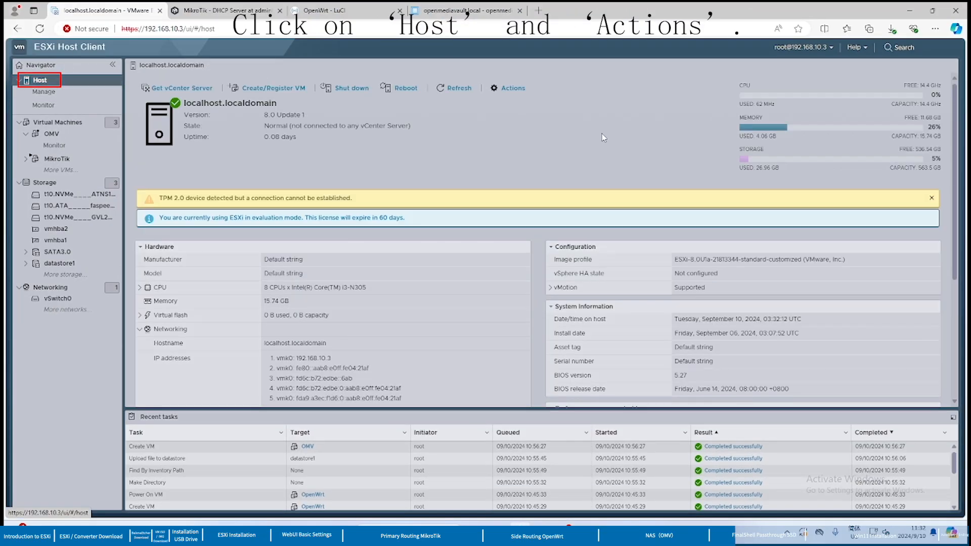
pyautogui.click(509, 88)
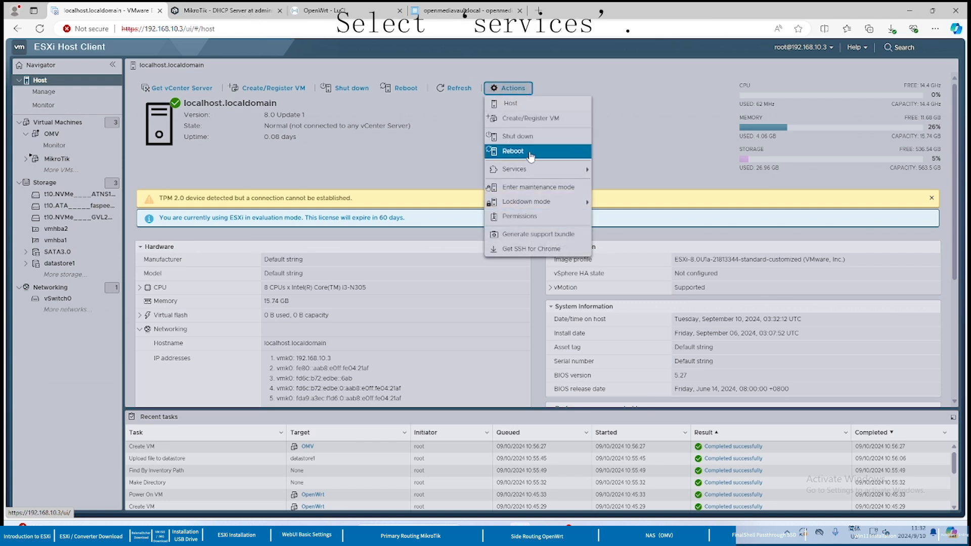
pyautogui.moveTo(530, 170)
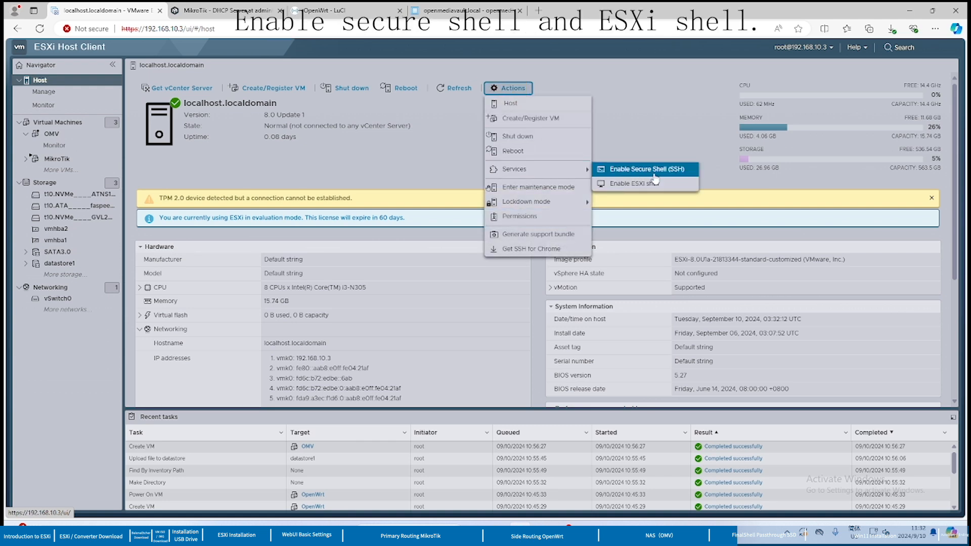
pyautogui.click(638, 172)
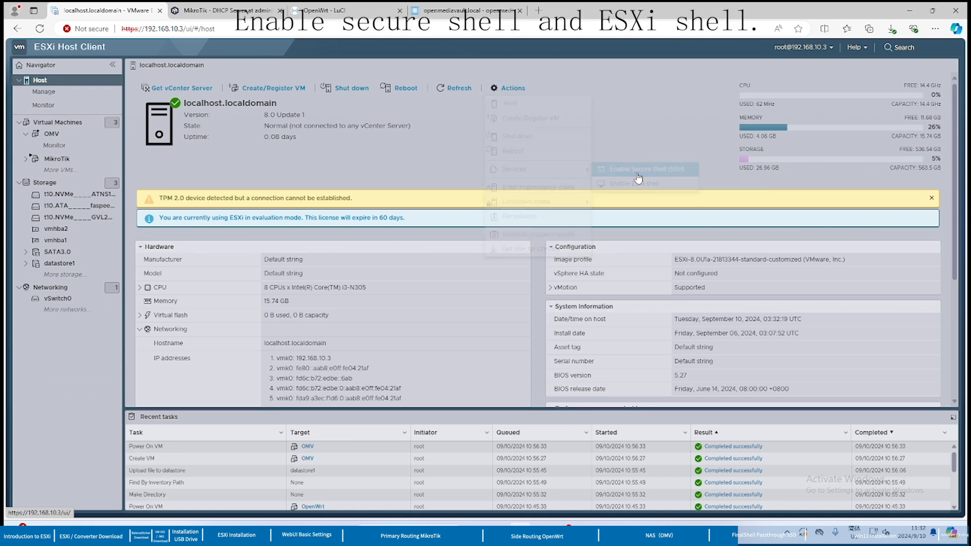
# - Enable the ESXi shell service on the host
pyautogui.click(510, 88)
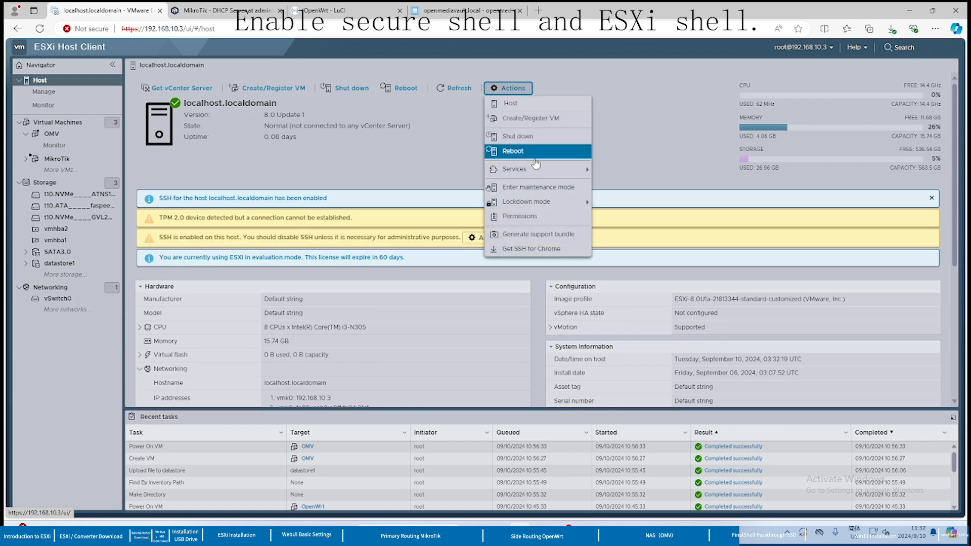
pyautogui.moveTo(536, 169)
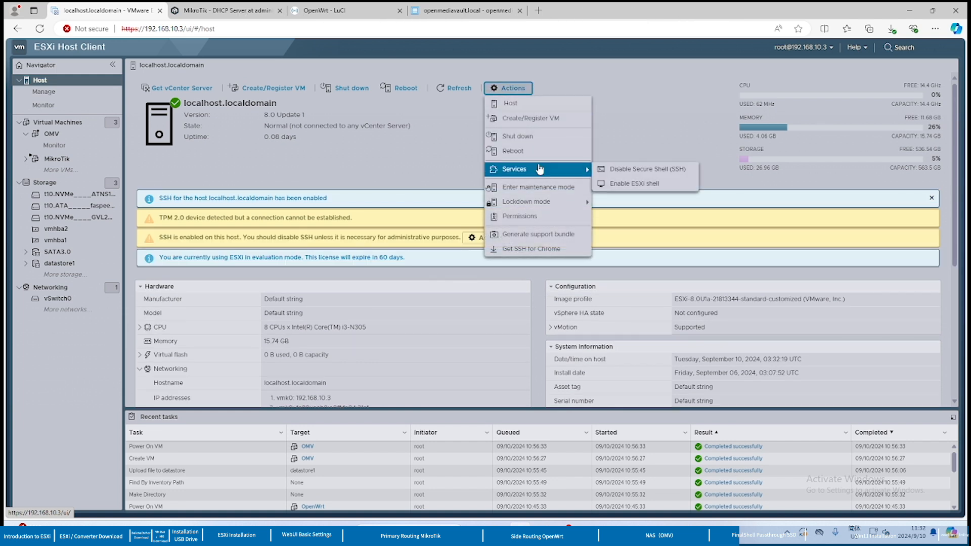
pyautogui.click(640, 184)
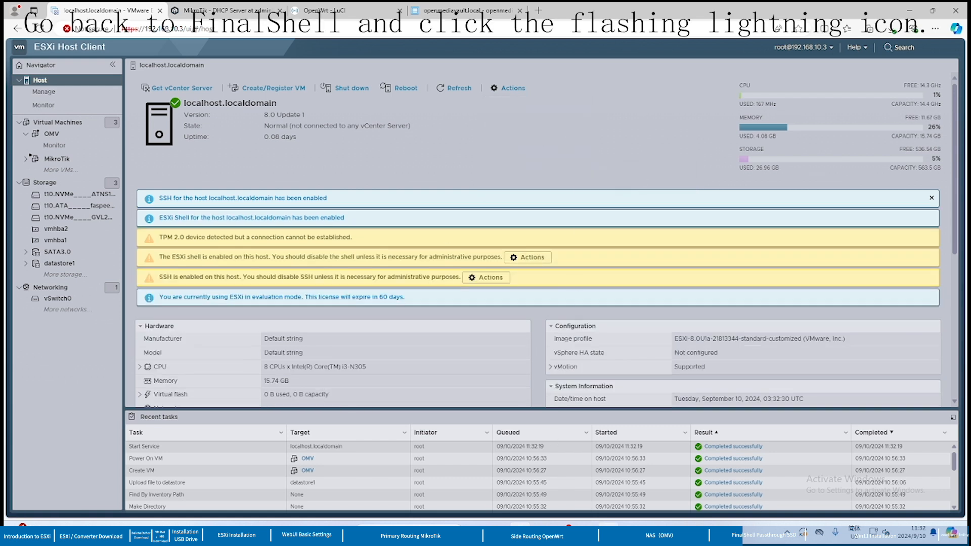
# - Switch back to FinalShell, reconnect the ESXi session, and accept and save the host's key
pyautogui.click(631, 533)
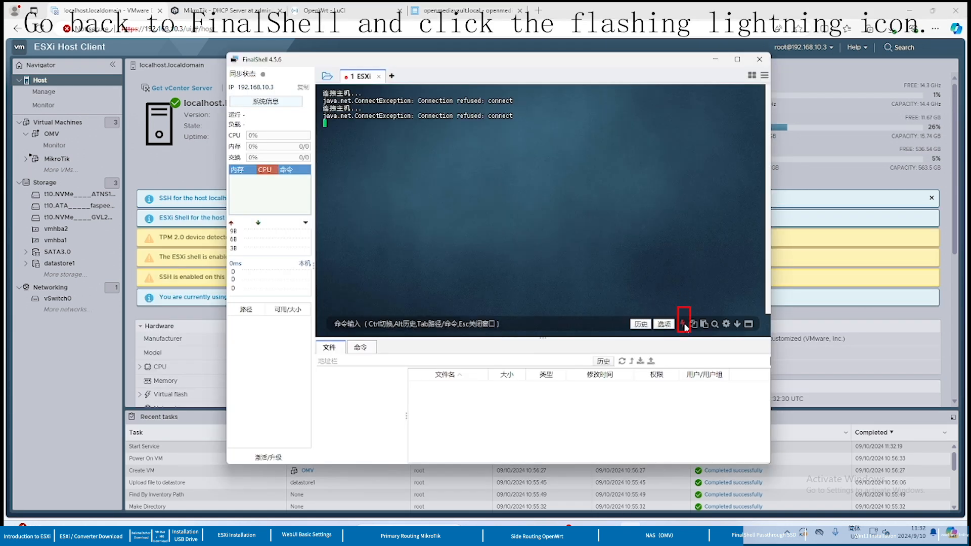
pyautogui.click(682, 324)
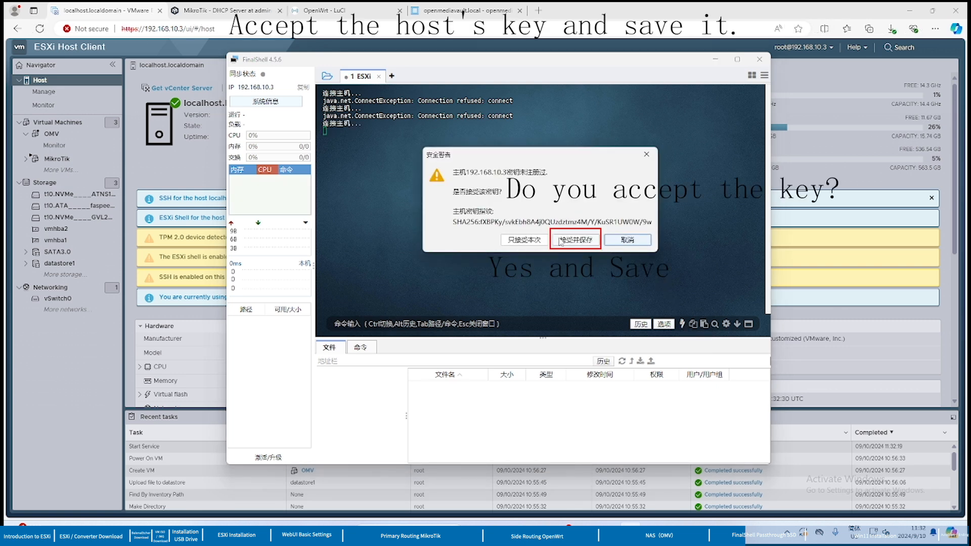
pyautogui.click(581, 241)
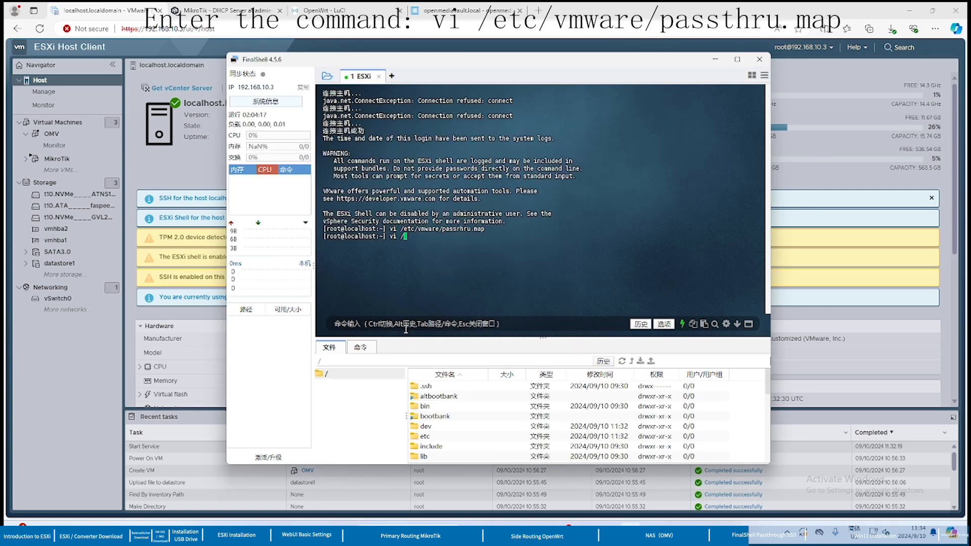
# - Open the file /etc/vmware/passthru.map in vi on the ESXi host
pyautogui.write('/v')
pyautogui.press('Return')
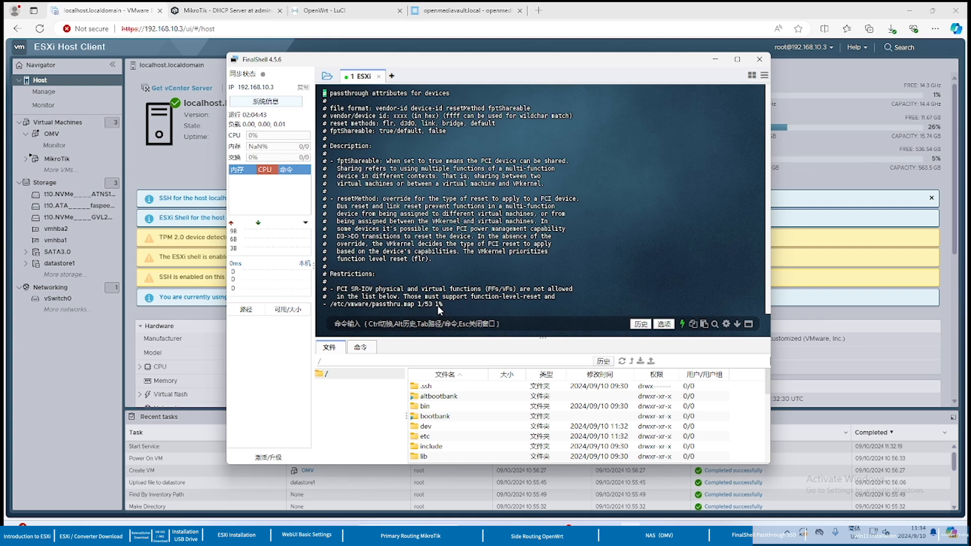
pyautogui.press('Down')
pyautogui.press('Down')
pyautogui.press('Down')
pyautogui.press('Down')
pyautogui.press('Down')
pyautogui.press('Down')
pyautogui.press('Down')
pyautogui.press('Down')
pyautogui.press('Down')
pyautogui.press('Down')
pyautogui.press('Down')
pyautogui.press('Down')
pyautogui.press('Down')
pyautogui.press('Down')
pyautogui.press('Down')
pyautogui.press('Down')
pyautogui.press('Down')
pyautogui.press('Down')
pyautogui.press('Down')
pyautogui.press('Down')
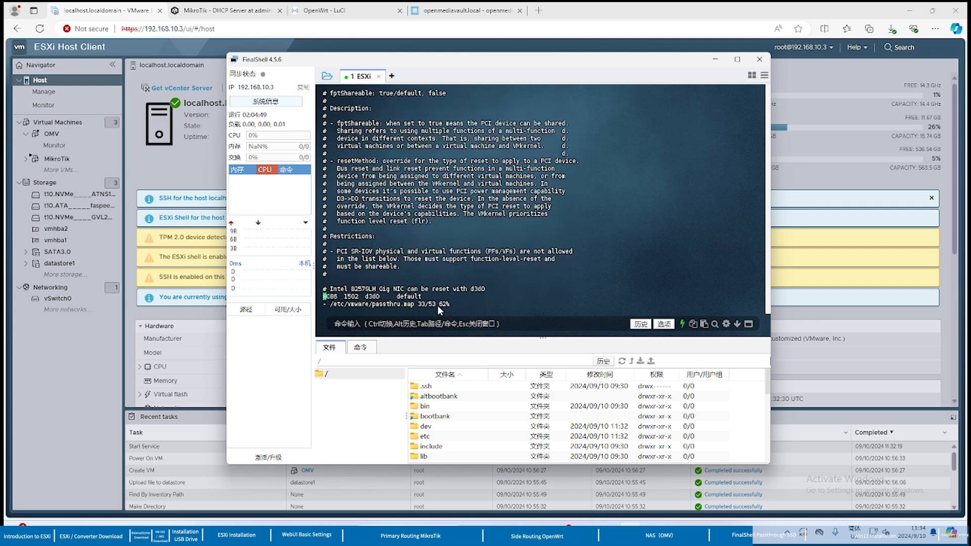
pyautogui.press('Up')
pyautogui.press('Up')
pyautogui.press('Up')
pyautogui.press('Up')
pyautogui.press('Up')
pyautogui.press('Up')
pyautogui.press('Up')
pyautogui.press('Up')
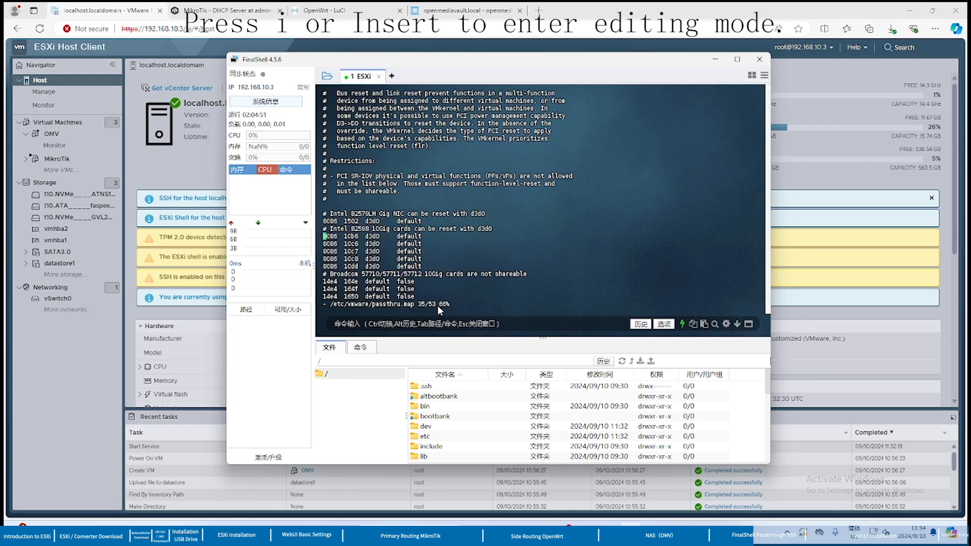
# - Enter insert mode in passthru.map and add a new line below the last Intel 82598 entry, 8086 10dd
pyautogui.press('Down')
pyautogui.press('Down')
pyautogui.press('Down')
pyautogui.press('Down')
pyautogui.press('Right')
pyautogui.press('Right')
pyautogui.press('Right')
pyautogui.press('Right')
pyautogui.press('Right')
pyautogui.press('Right')
pyautogui.press('Right')
pyautogui.press('Right')
pyautogui.press('Right')
pyautogui.press('Right')
pyautogui.press('Right')
pyautogui.press('Right')
pyautogui.press('Right')
pyautogui.press('Right')
pyautogui.press('Right')
pyautogui.press('Right')
pyautogui.press('i')
pyautogui.press('Return')
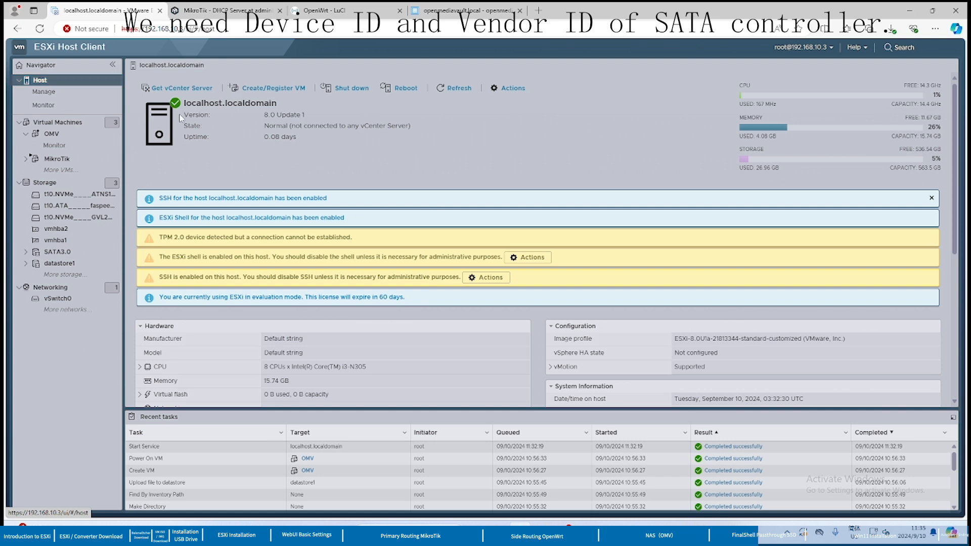
# - In the ESXi Host Client, look up the Device ID and Vendor ID of the Intel SATA controller among the PCI devices
pyautogui.click(44, 92)
pyautogui.click(176, 79)
pyautogui.click(421, 214)
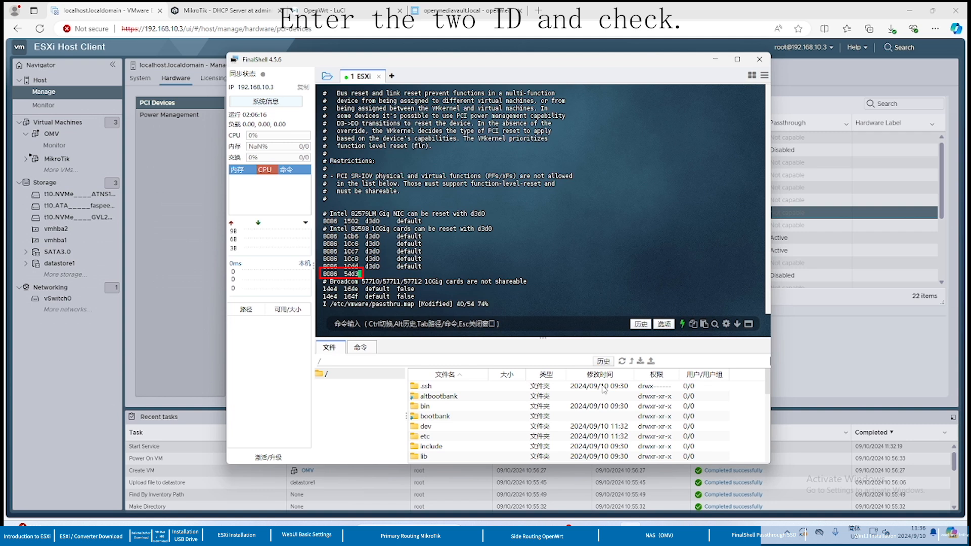
# - Complete the SATA controller entry in passthru.map as 8086 54d3 d3d0 false, without an extra blank line, and leave insert mode
pyautogui.write('d3d0     ')
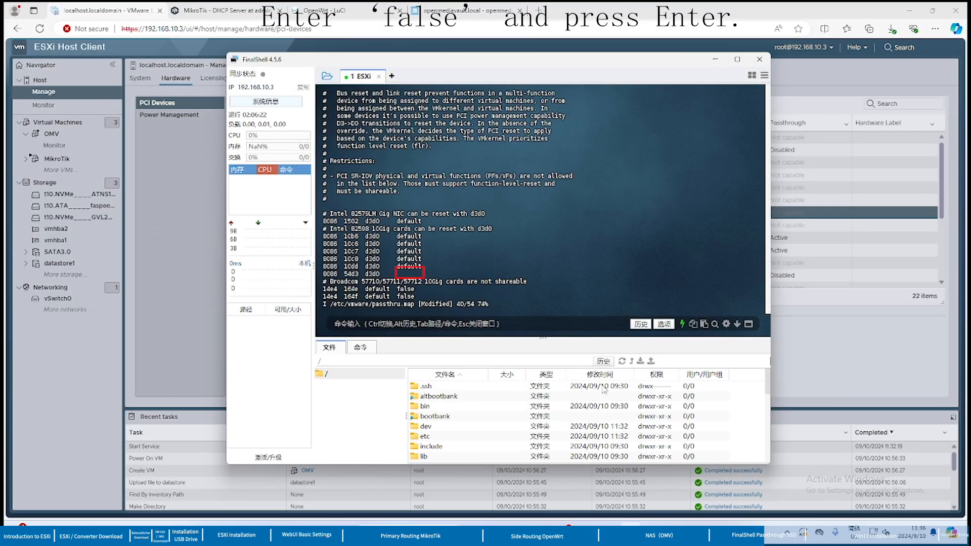
pyautogui.write('false')
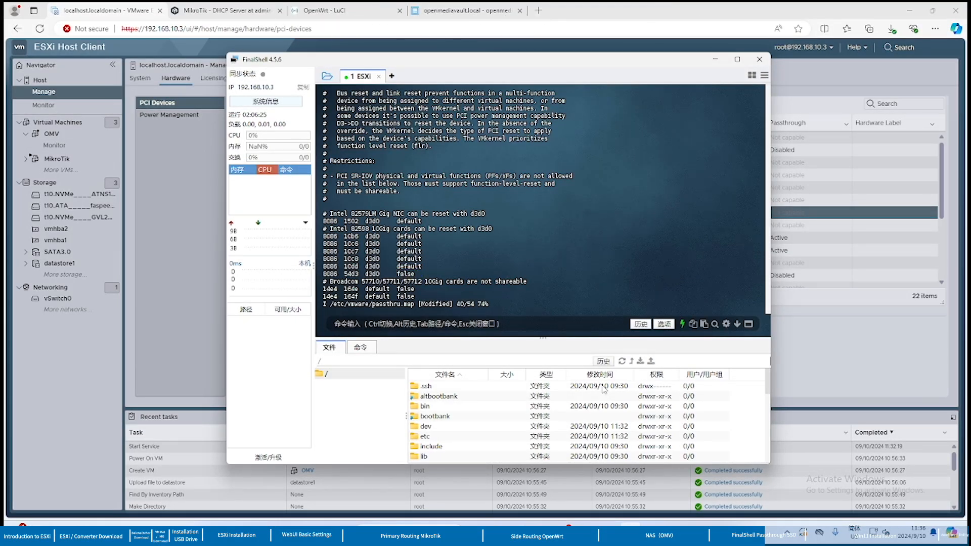
pyautogui.press('Return')
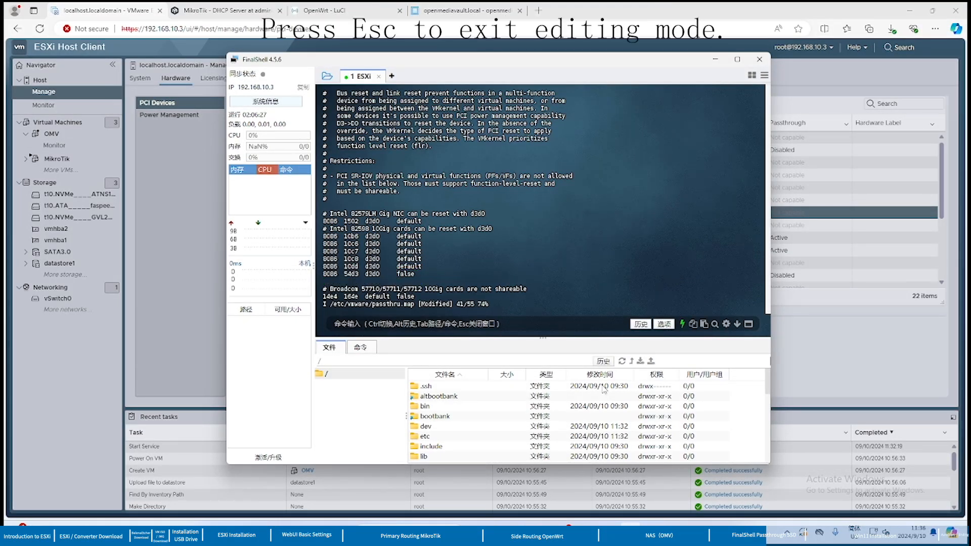
pyautogui.press('BackSpace')
pyautogui.press('Escape')
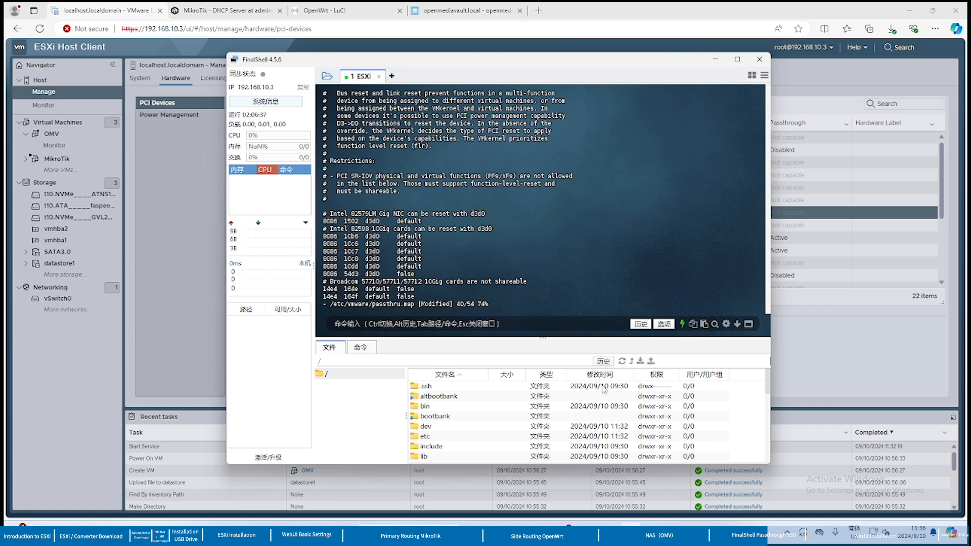
# - Save passthru.map and quit vi with the :wq command
pyautogui.write(':wq')
pyautogui.press('Return')
# - Reboot the ESXi host from the terminal with the reboot command and close FinalShell
pyautogui.write('reboot')
pyautogui.press('Return')
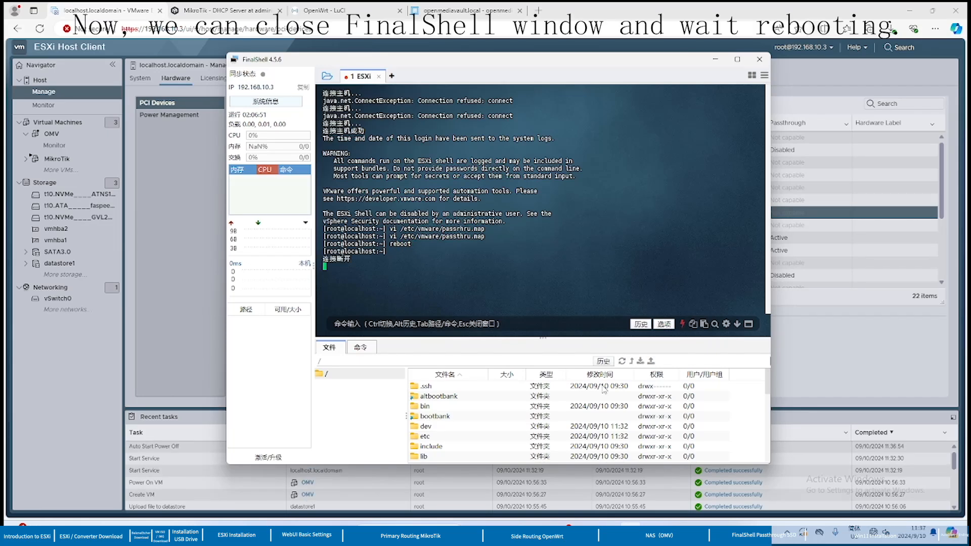
pyautogui.click(761, 60)
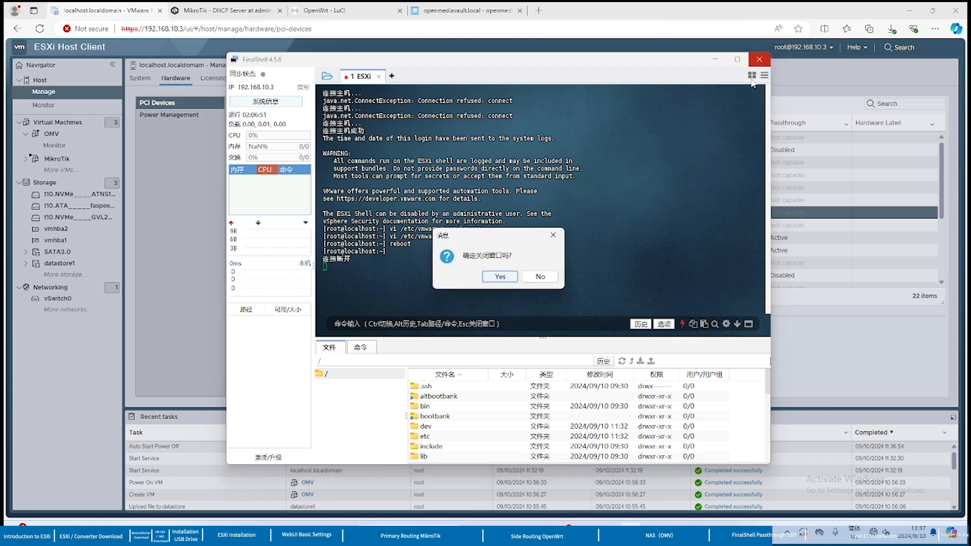
pyautogui.click(500, 276)
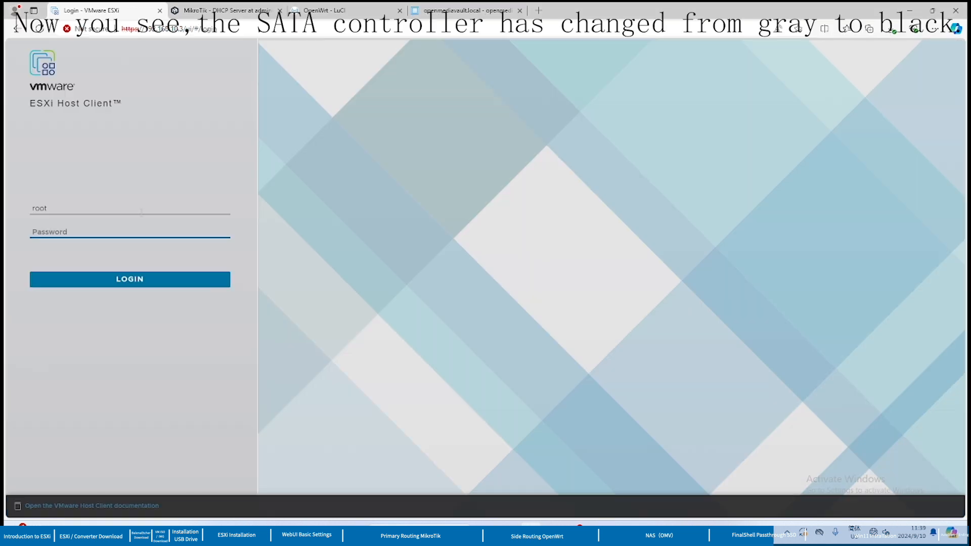
# - Log in to the ESXi Host Client as root with the account password and select the Intel SATA controller among the host's PCI devices
pyautogui.press('Return')
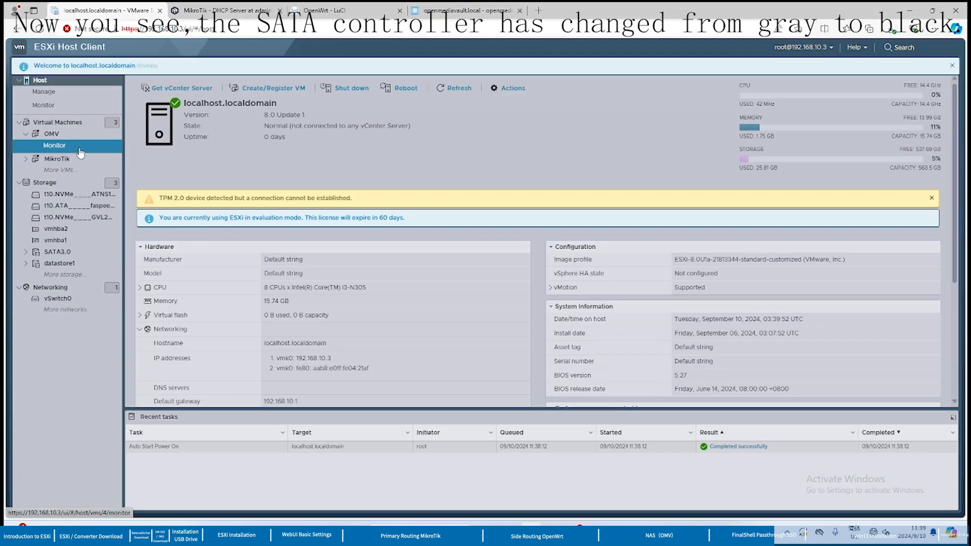
pyautogui.click(61, 92)
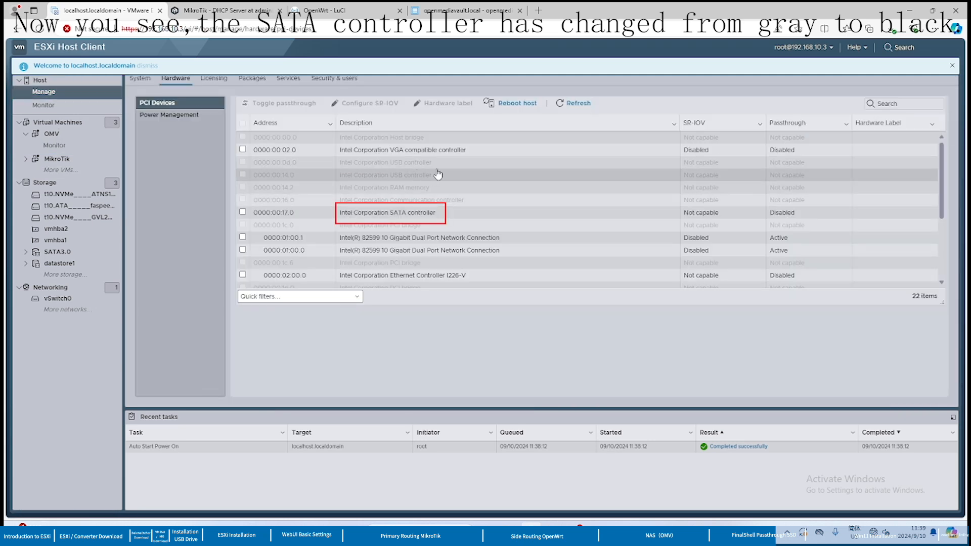
pyautogui.click(430, 213)
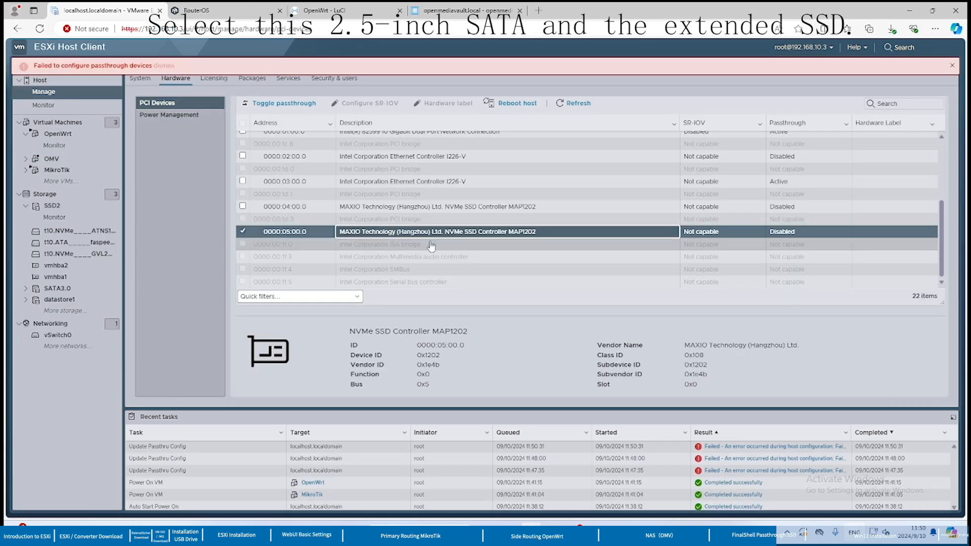
# - Toggle passthrough for the Intel SATA controller at 0000:00:17.0 and refresh the PCI device list
pyautogui.scroll(5, 435, 238)
pyautogui.scroll(-1, 437, 227)
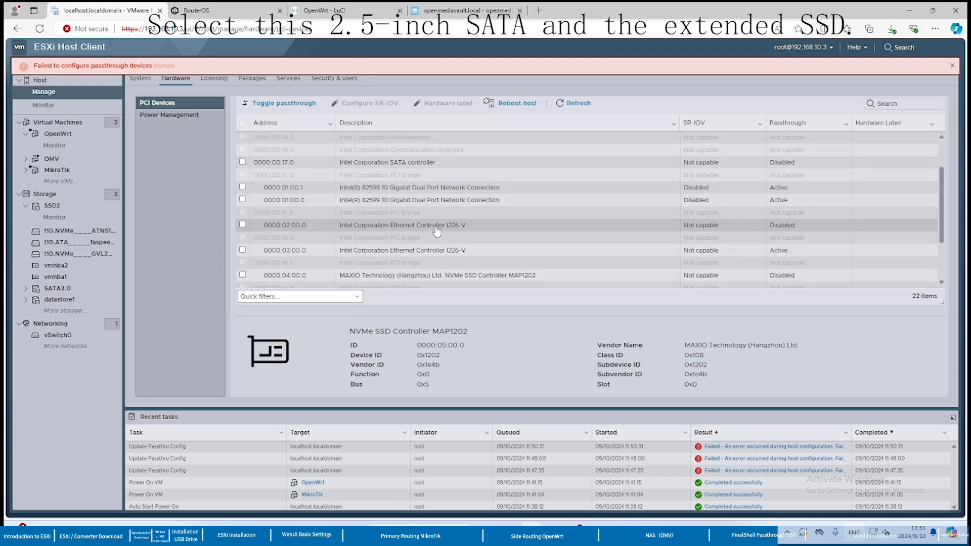
pyautogui.click(243, 161)
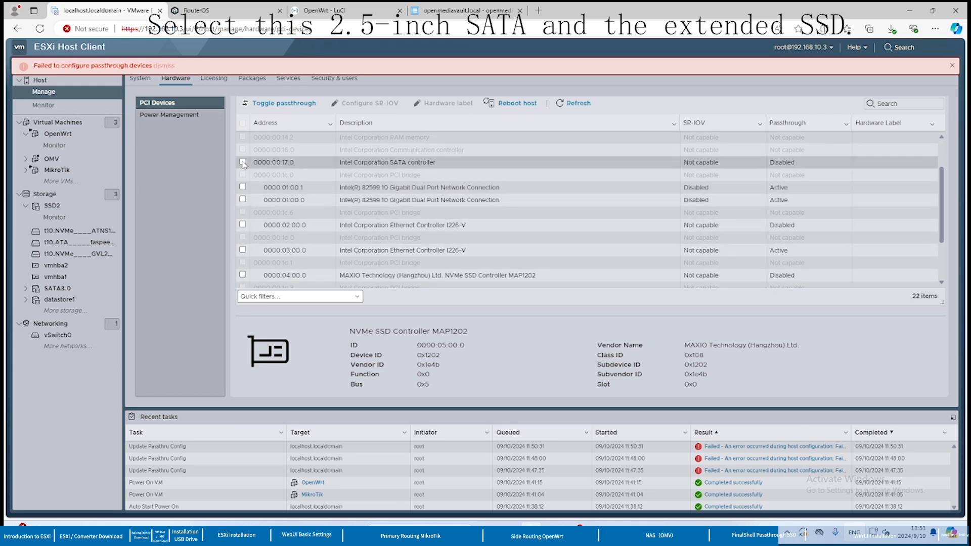
pyautogui.scroll(5, 254, 218)
pyautogui.click(283, 103)
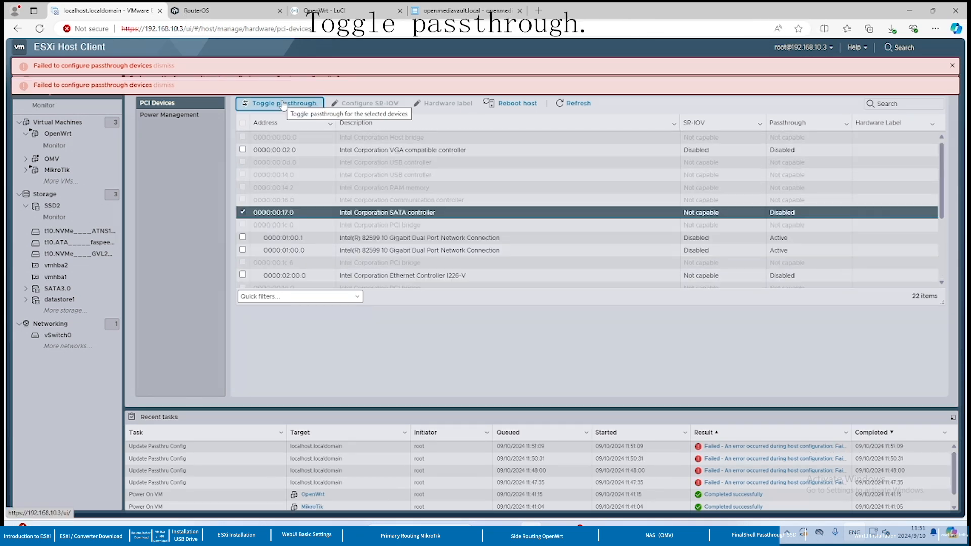
pyautogui.click(578, 104)
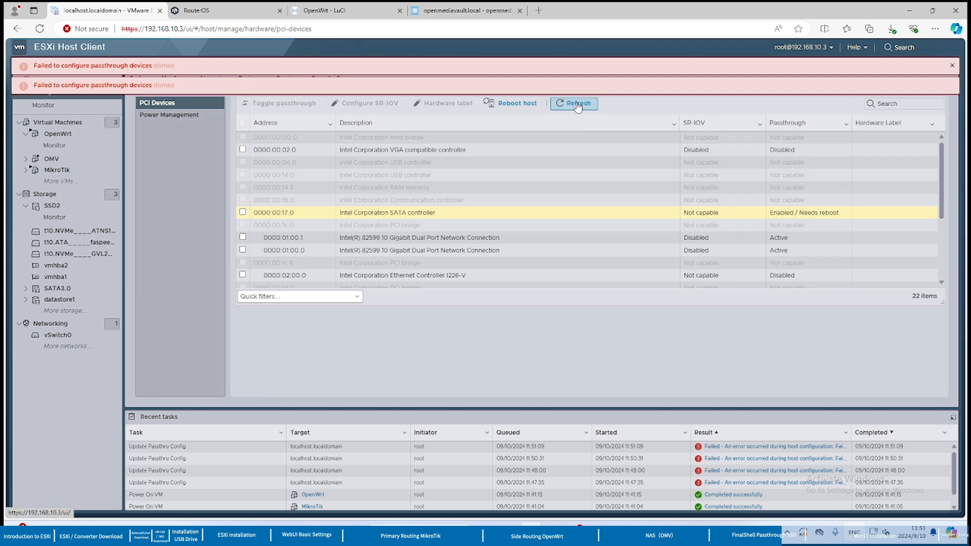
# - Reboot the ESXi host and check the passthrough status of its PCI devices
pyautogui.click(525, 104)
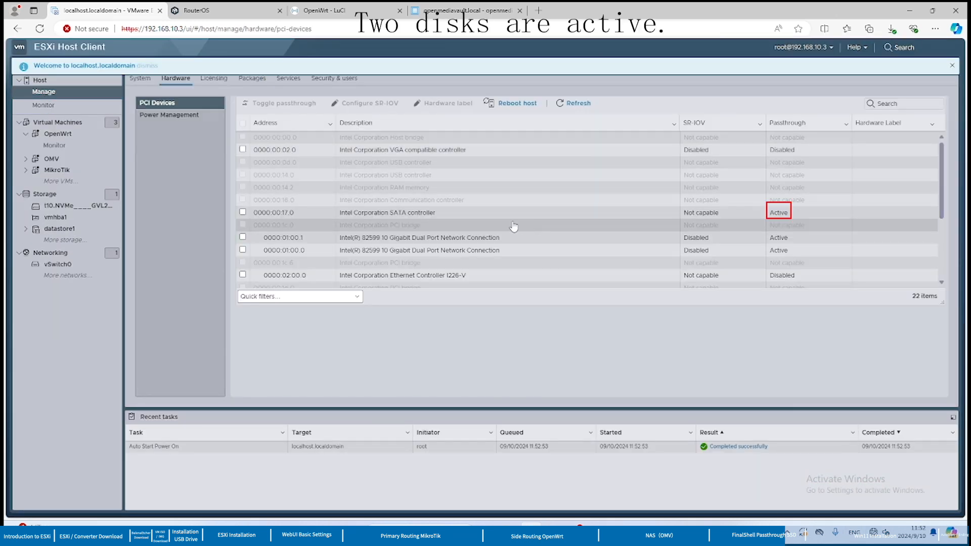
pyautogui.scroll(-3, 657, 258)
pyautogui.scroll(1, 603, 269)
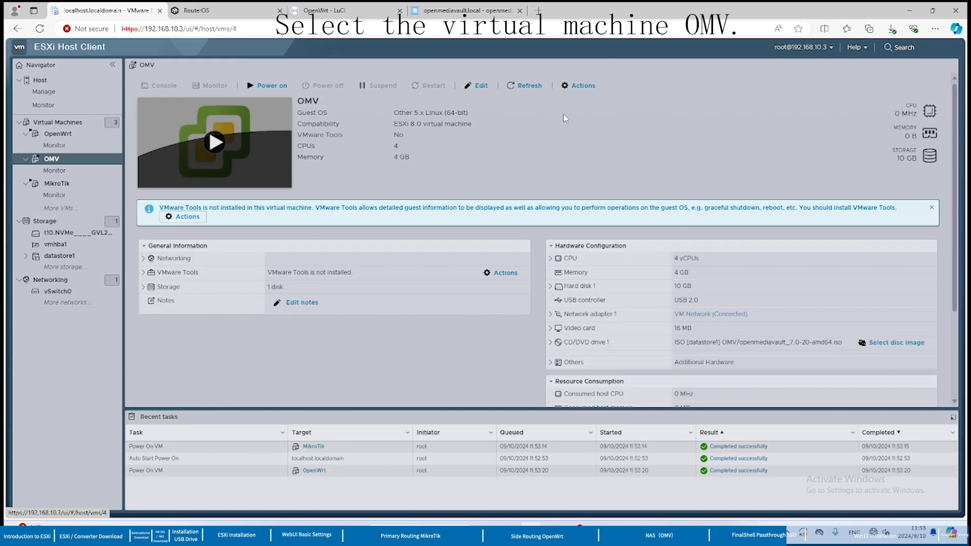
# - Edit the OMV virtual machine's settings to reserve all guest memory
pyautogui.click(586, 88)
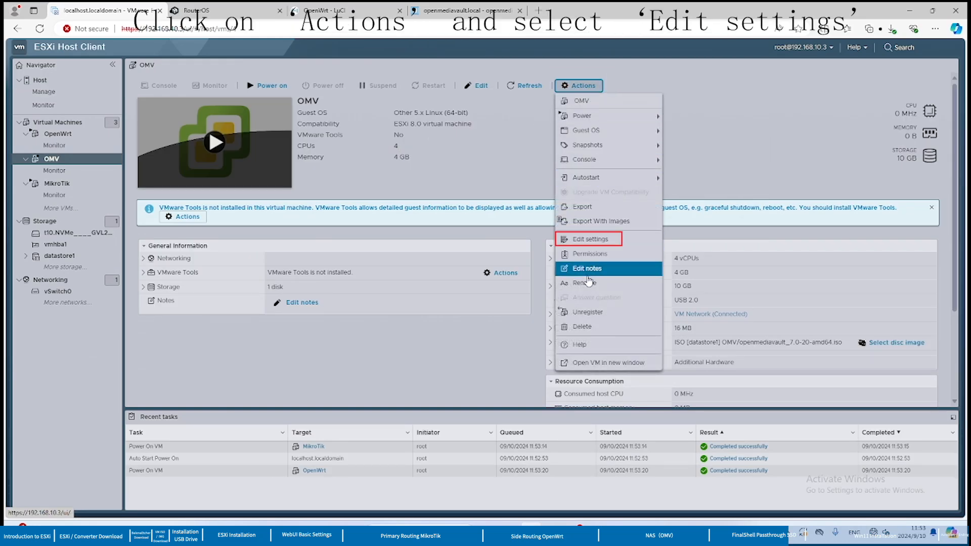
pyautogui.click(604, 240)
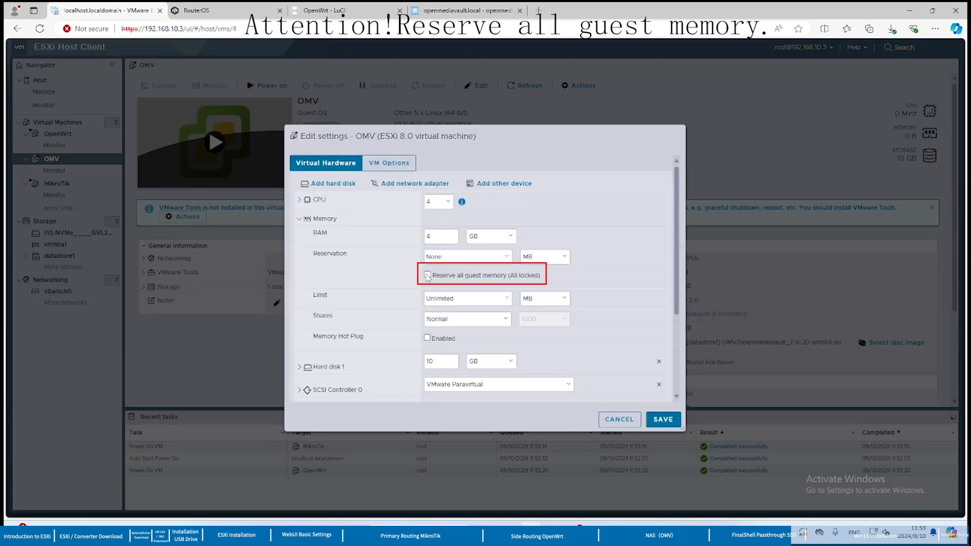
pyautogui.click(427, 276)
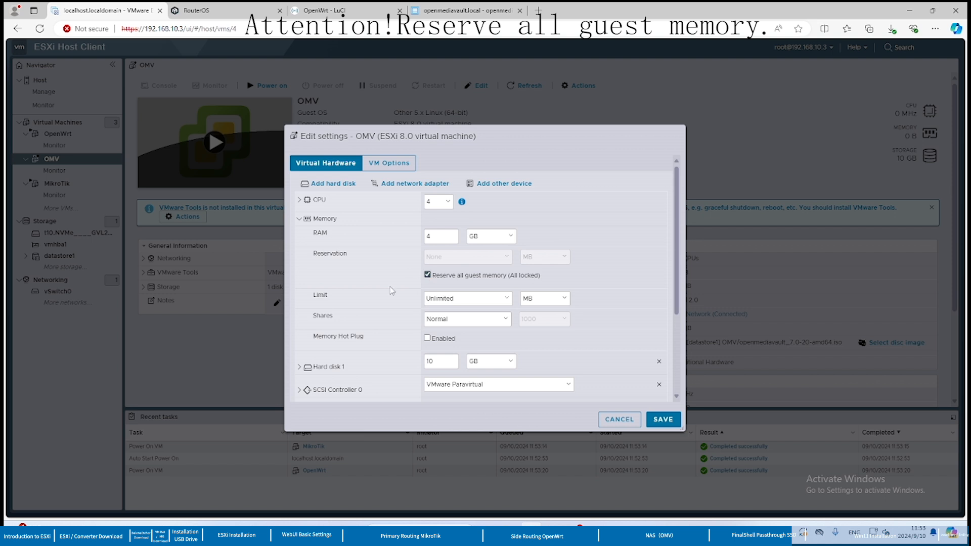
# - Add the SATA controller at 0000:00:17.0 and NVMe SSD Controller MAP1202 to OMV as PCI devices, and power it on
pyautogui.click(516, 186)
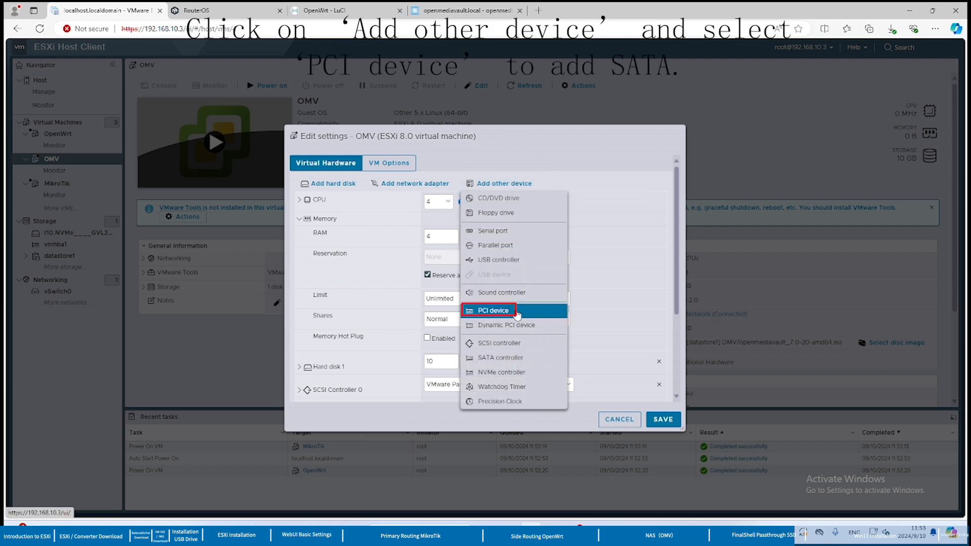
pyautogui.click(493, 310)
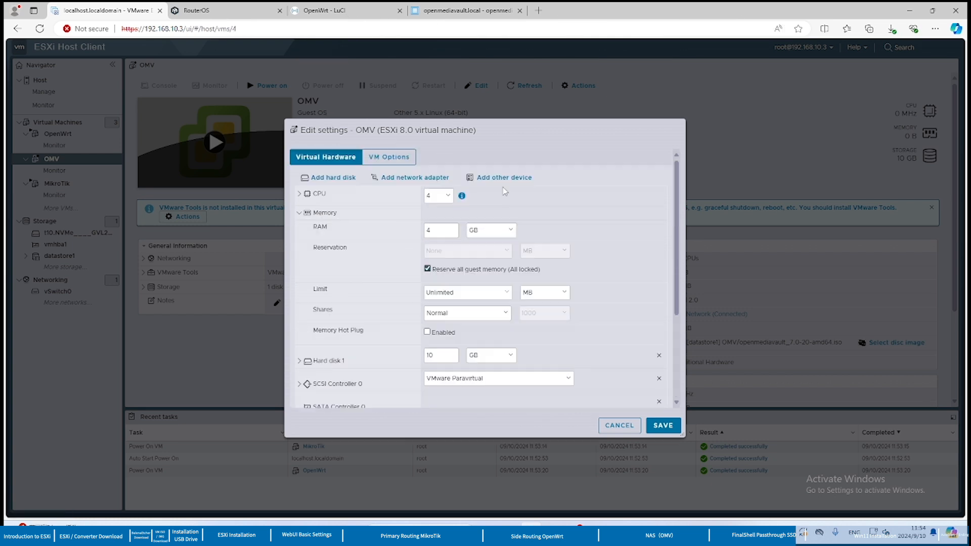
pyautogui.click(504, 178)
pyautogui.click(522, 304)
pyautogui.click(506, 392)
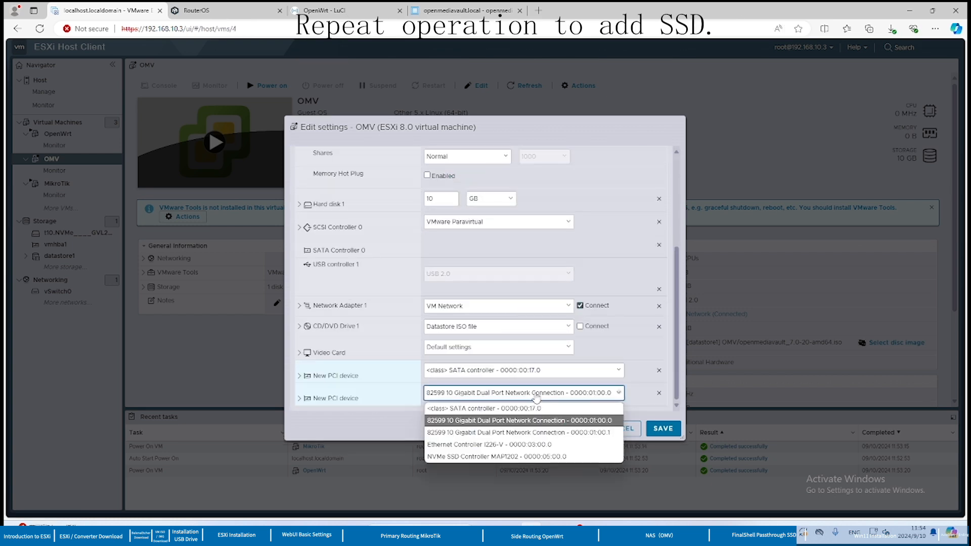
pyautogui.click(501, 457)
pyautogui.click(662, 428)
pyautogui.click(269, 86)
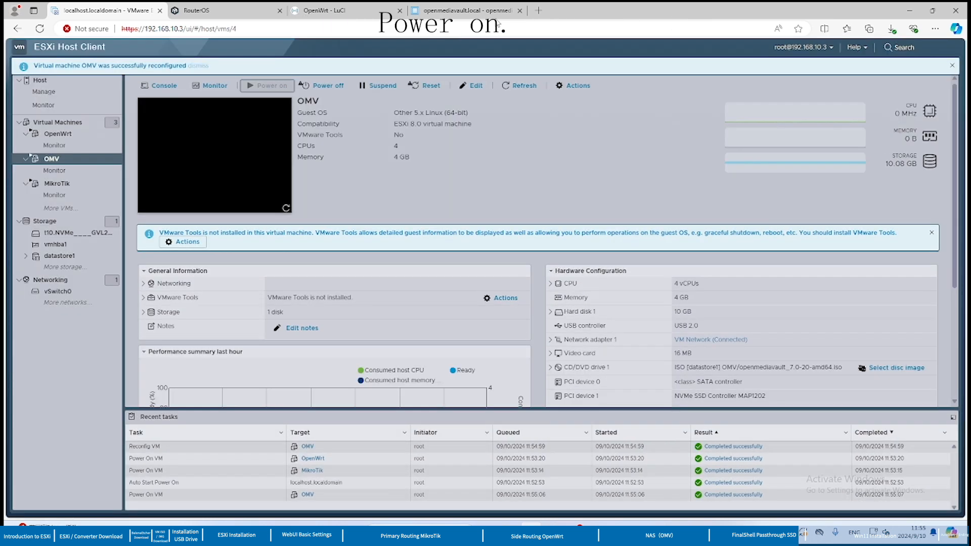
# - Log in to the openmediavault web interface as admin with the account password and open the storage disks overview
pyautogui.click(459, 253)
pyautogui.write('a')
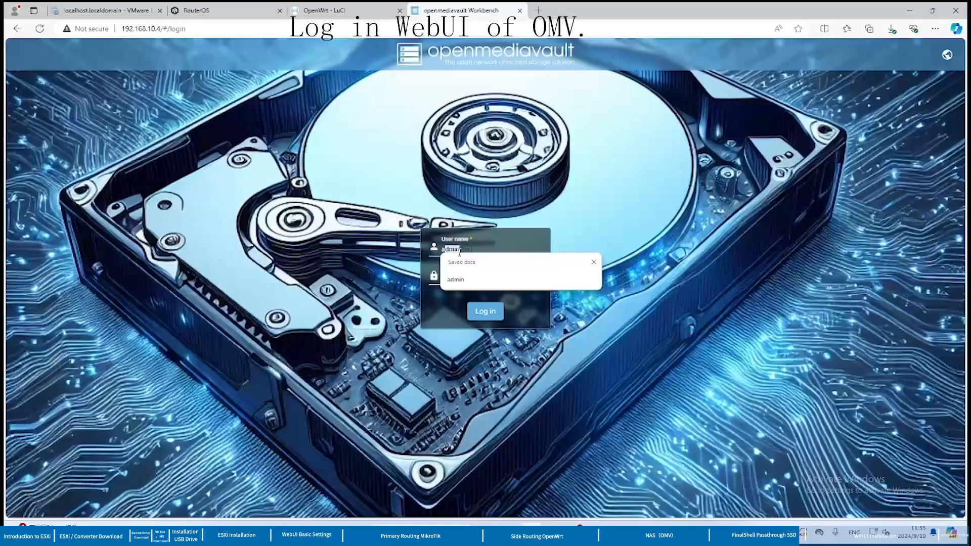
pyautogui.write('dmin')
pyautogui.press('Tab')
pyautogui.write('••••••••')
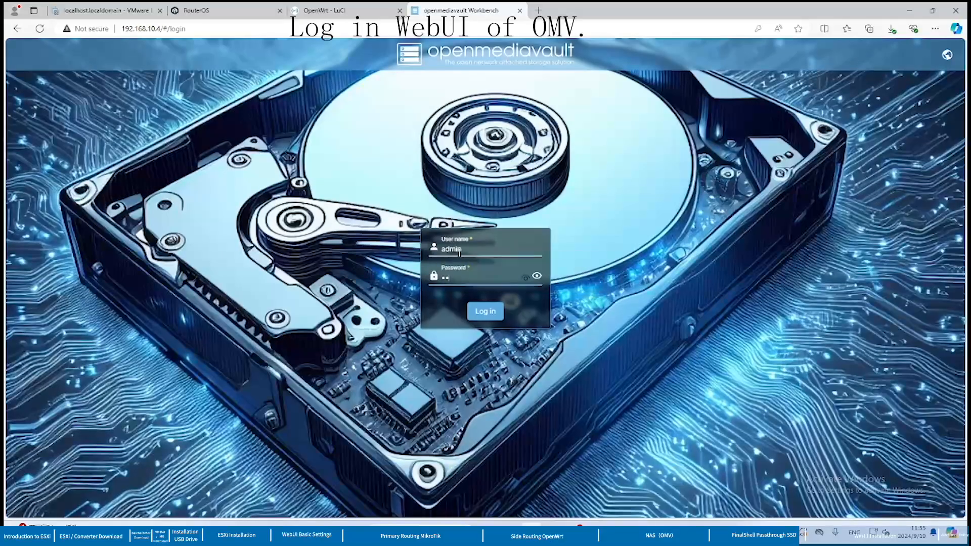
pyautogui.click(486, 311)
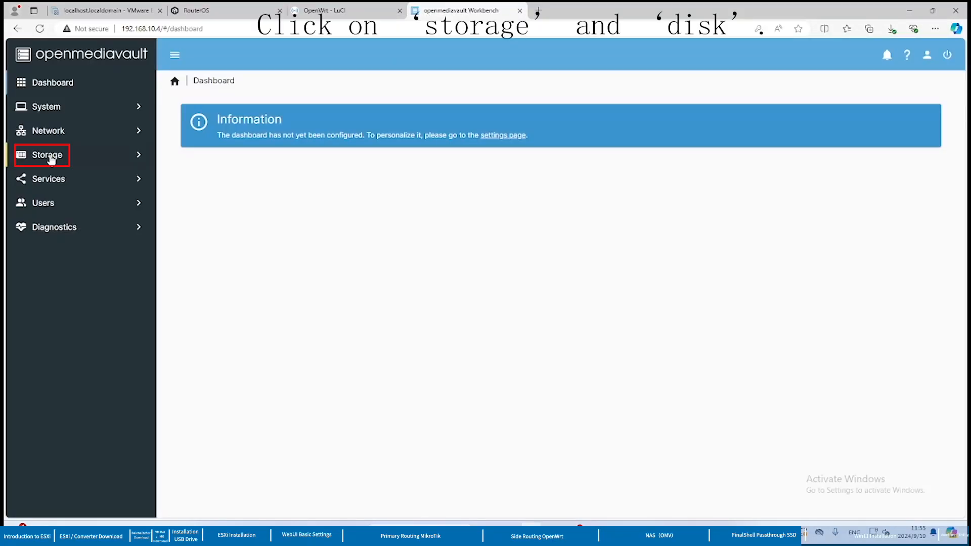
pyautogui.click(49, 156)
pyautogui.click(285, 311)
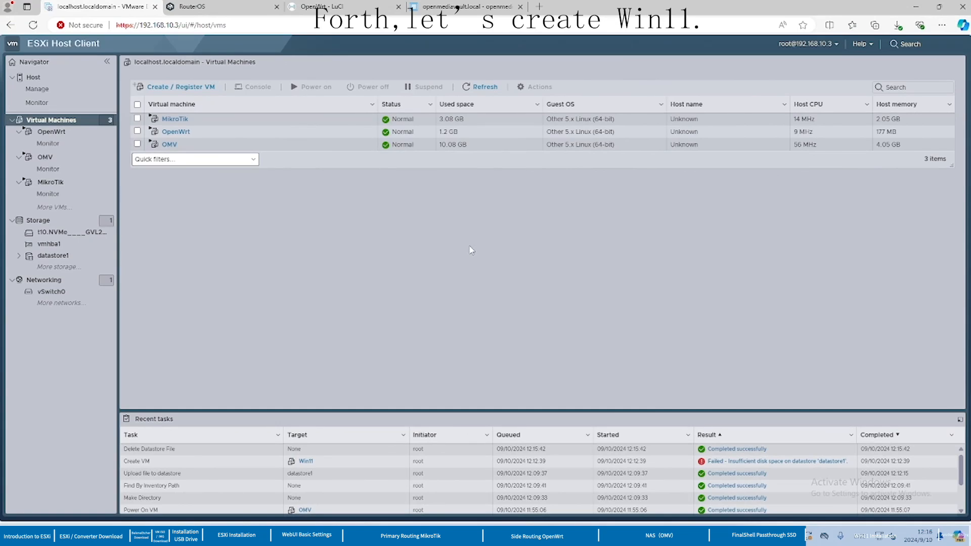
# - Start creating a new virtual machine in the ESXi Host Client and name it Win11
pyautogui.click(180, 87)
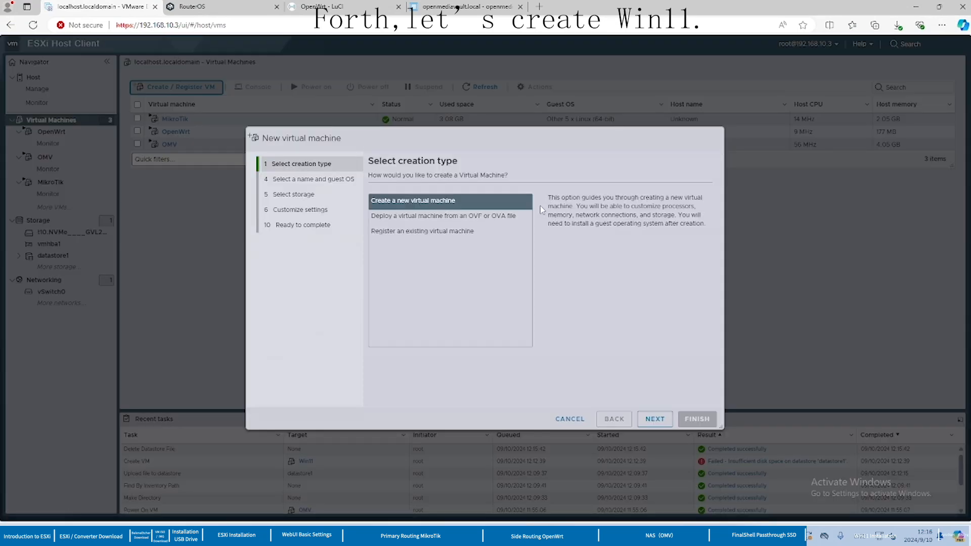
pyautogui.click(655, 418)
pyautogui.click(455, 210)
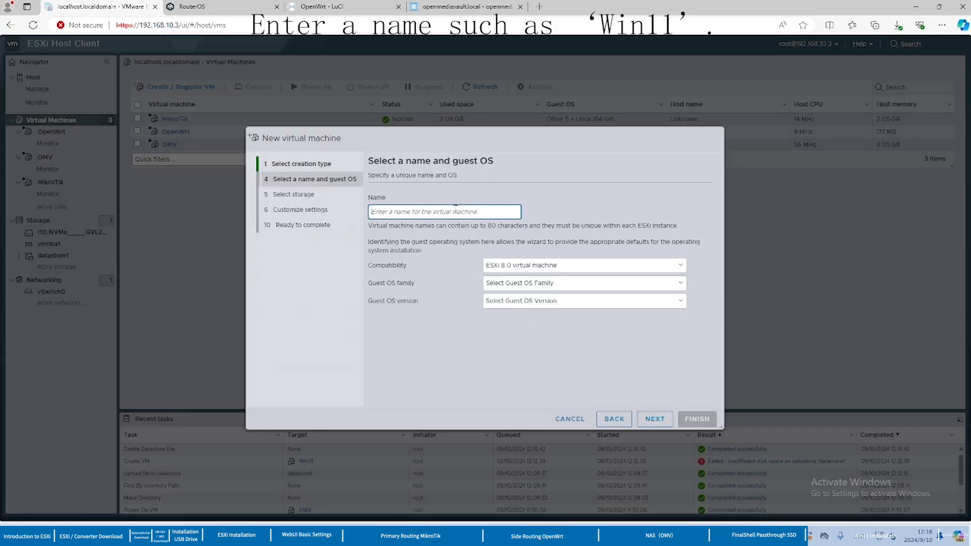
pyautogui.write('Wi')
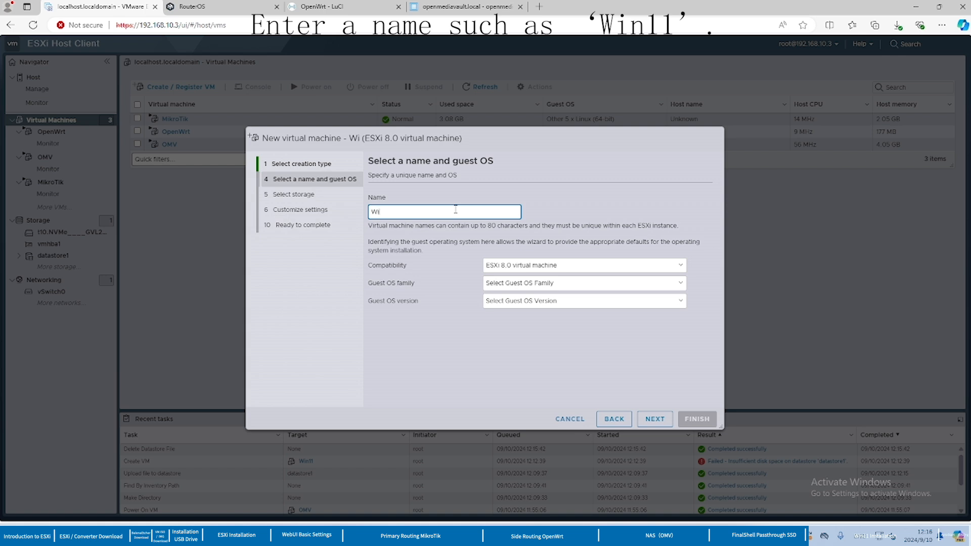
pyautogui.write('n11')
# - Set the guest OS to Windows, version Microsoft Windows 11 (64-bit), and accept datastore1 as the storage
pyautogui.click(560, 284)
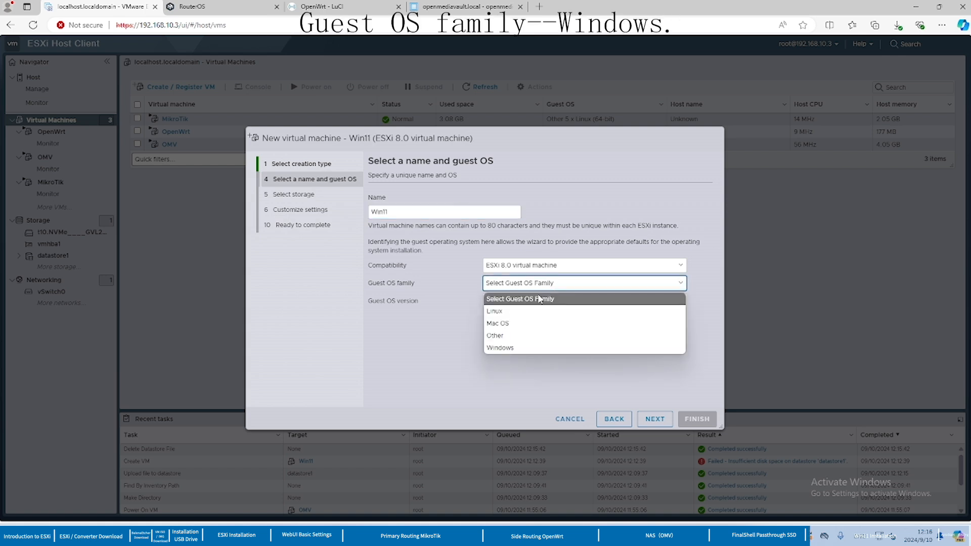
pyautogui.click(500, 348)
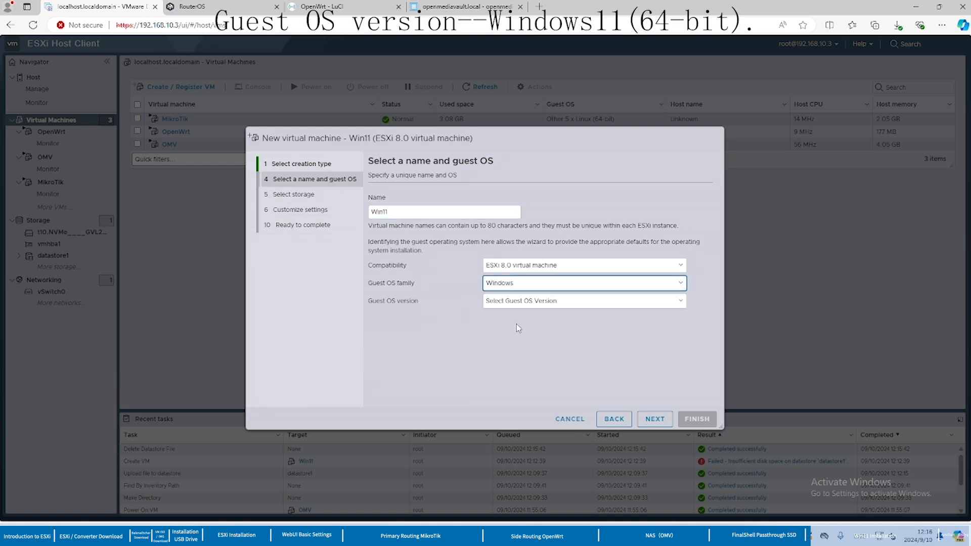
pyautogui.click(523, 303)
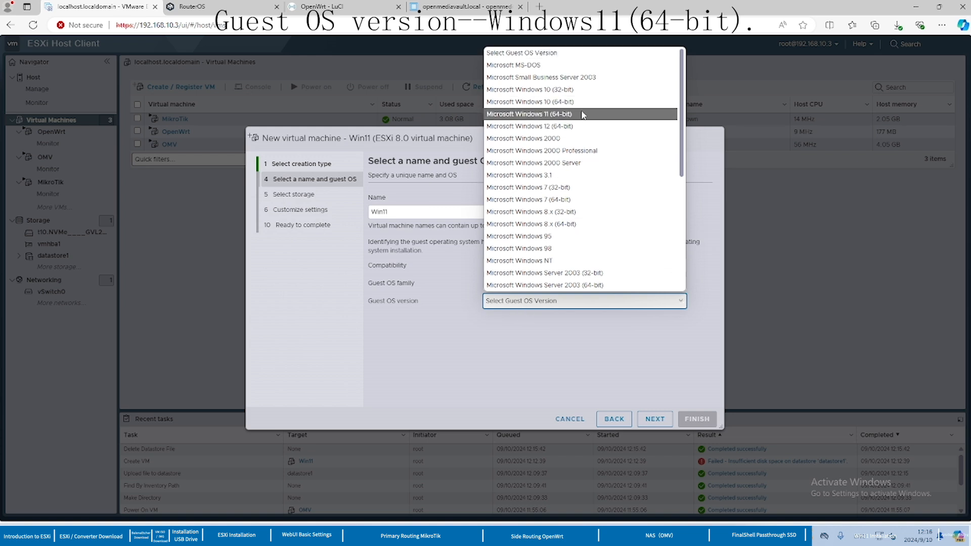
pyautogui.click(583, 115)
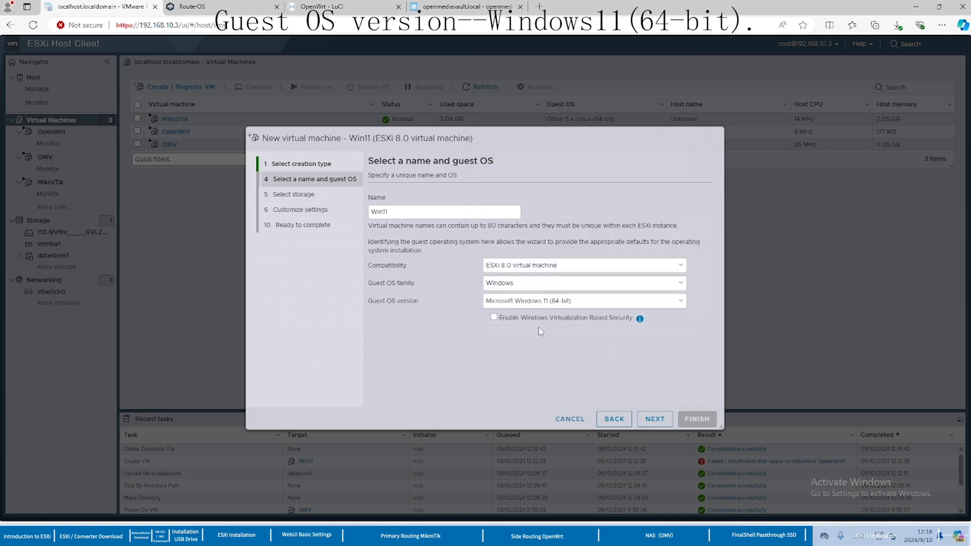
pyautogui.click(654, 422)
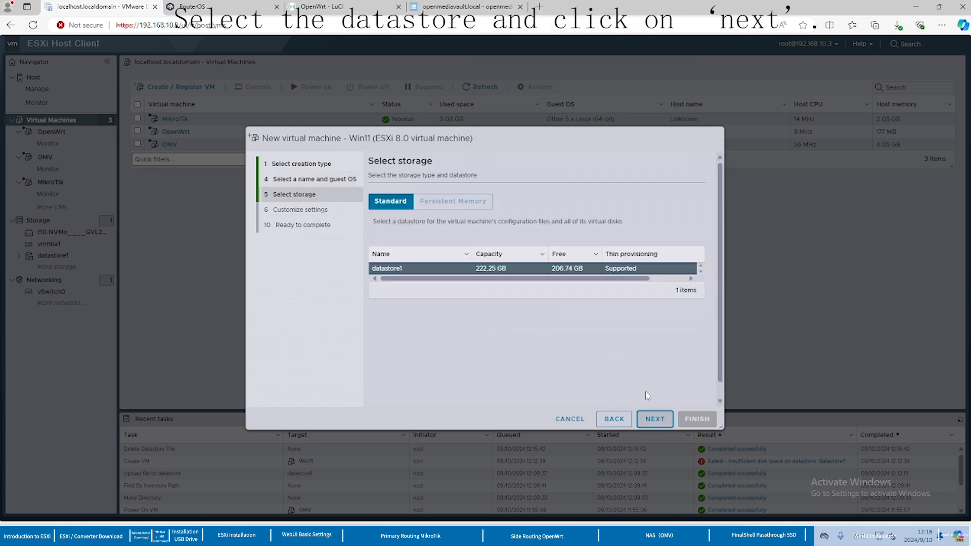
pyautogui.click(657, 421)
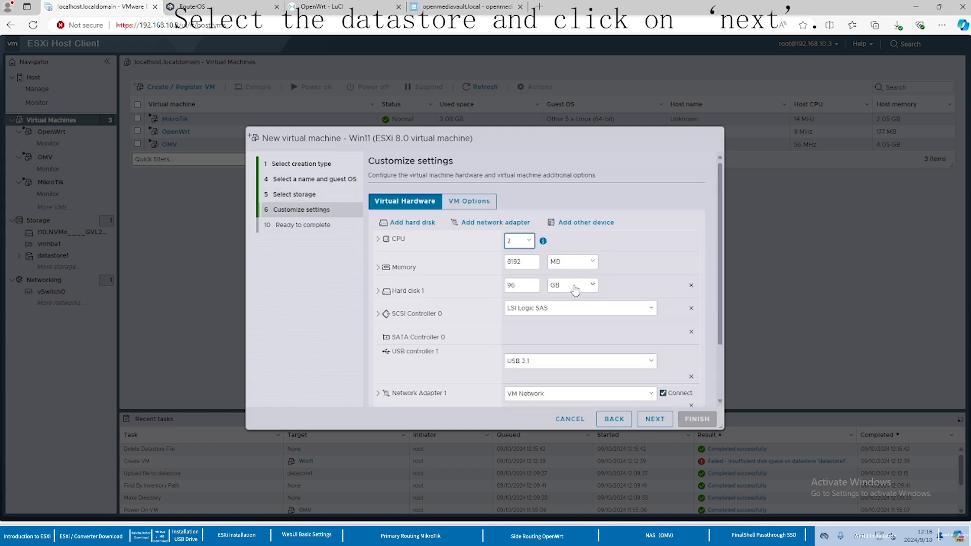
# - Assign 6 CPUs and set hard disk 1 to 150 GB, thick provisioned, lazily zeroed
pyautogui.click(522, 245)
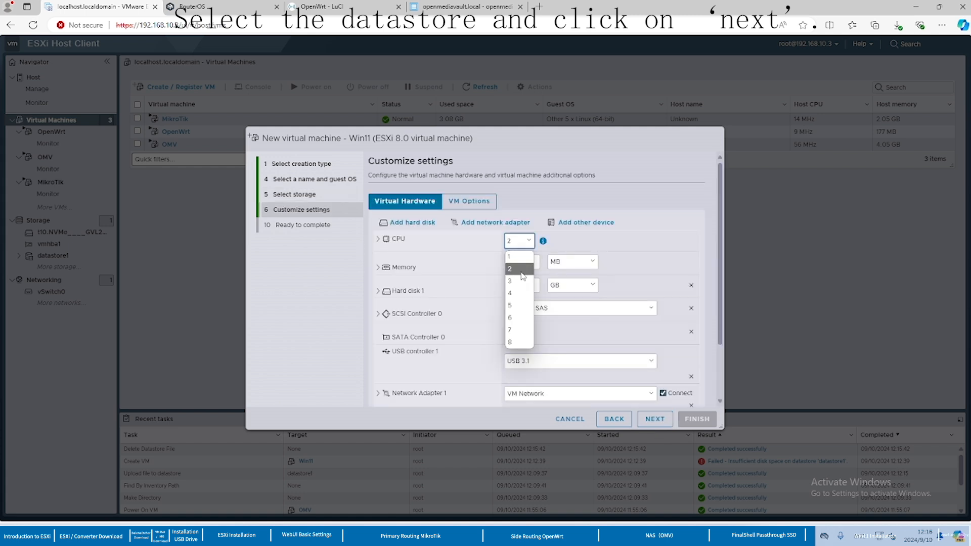
pyautogui.click(510, 318)
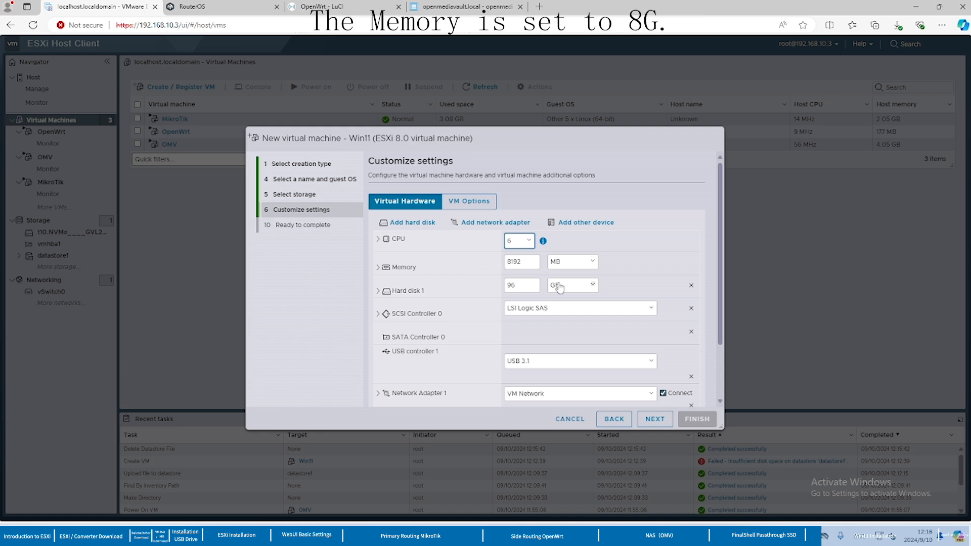
pyautogui.click(377, 291)
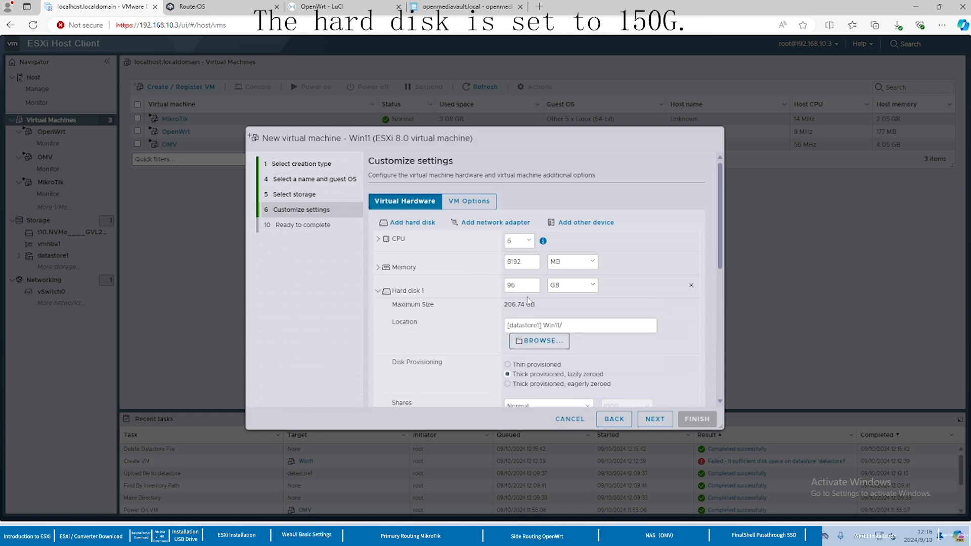
pyautogui.doubleClick(524, 287)
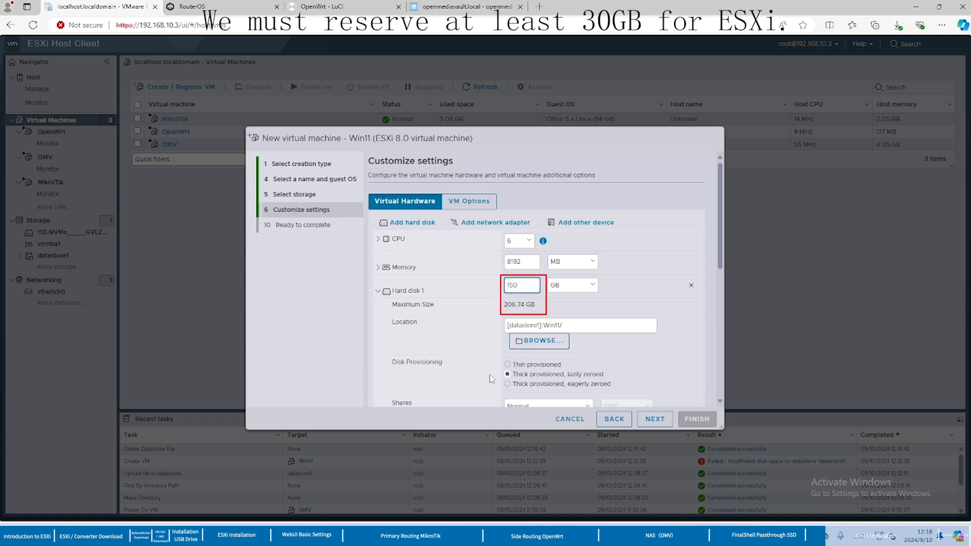
pyautogui.click(508, 383)
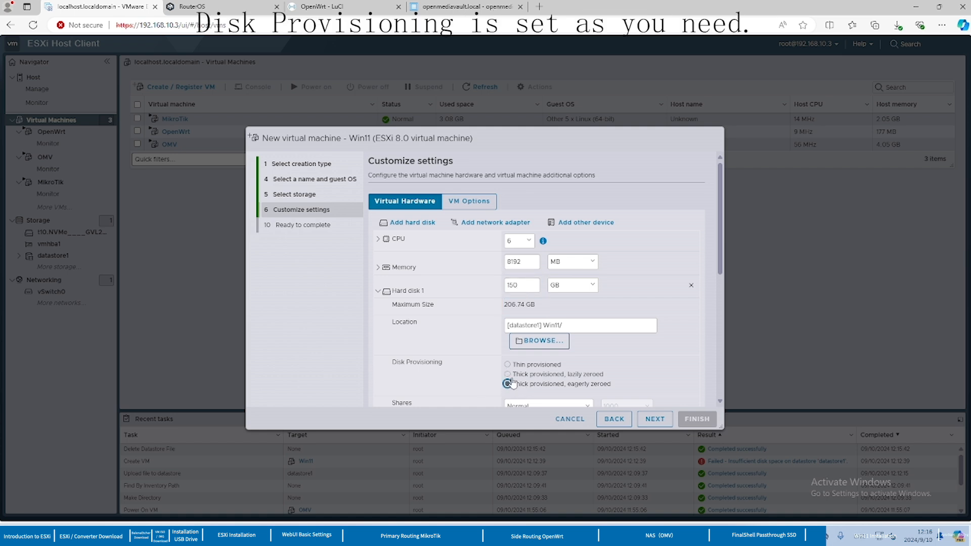
pyautogui.click(508, 374)
# - Switch the CD/DVD drive to a datastore ISO file and create a Win11 directory in datastore1
pyautogui.scroll(-8, 533, 312)
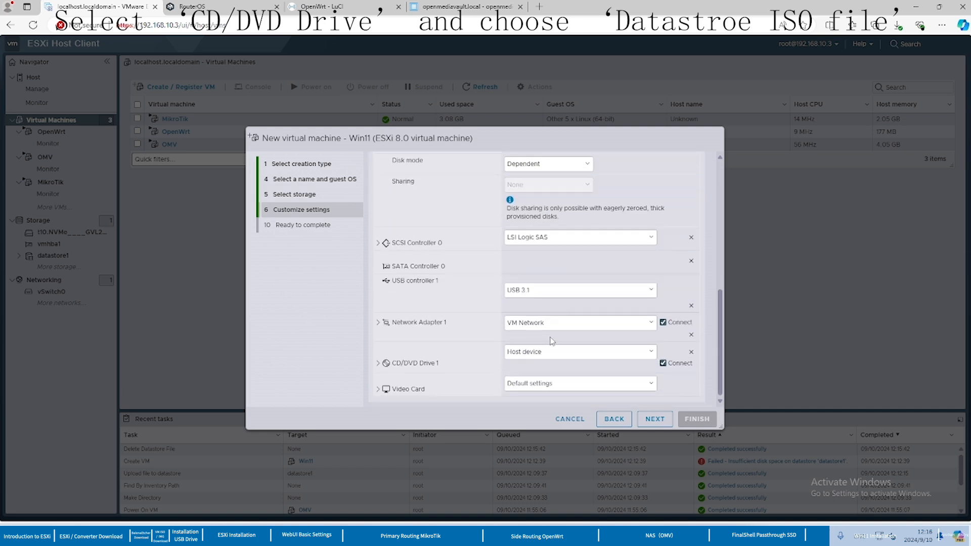
pyautogui.click(555, 354)
pyautogui.click(543, 382)
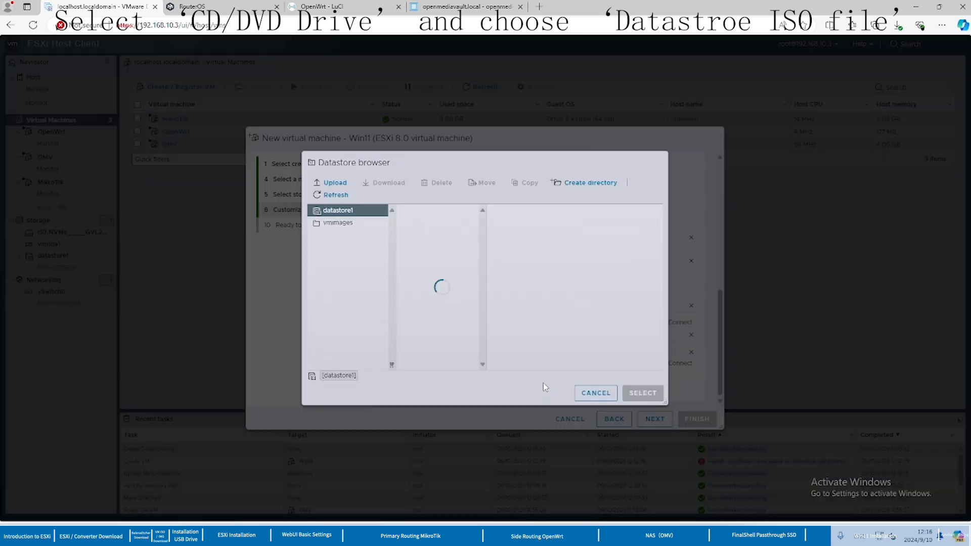
pyautogui.click(589, 182)
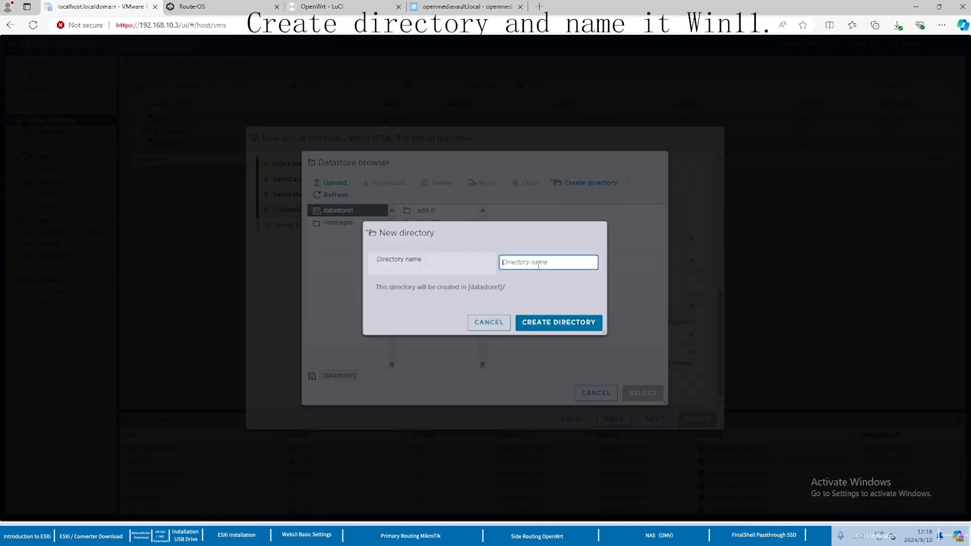
pyautogui.write('Win11')
pyautogui.click(569, 321)
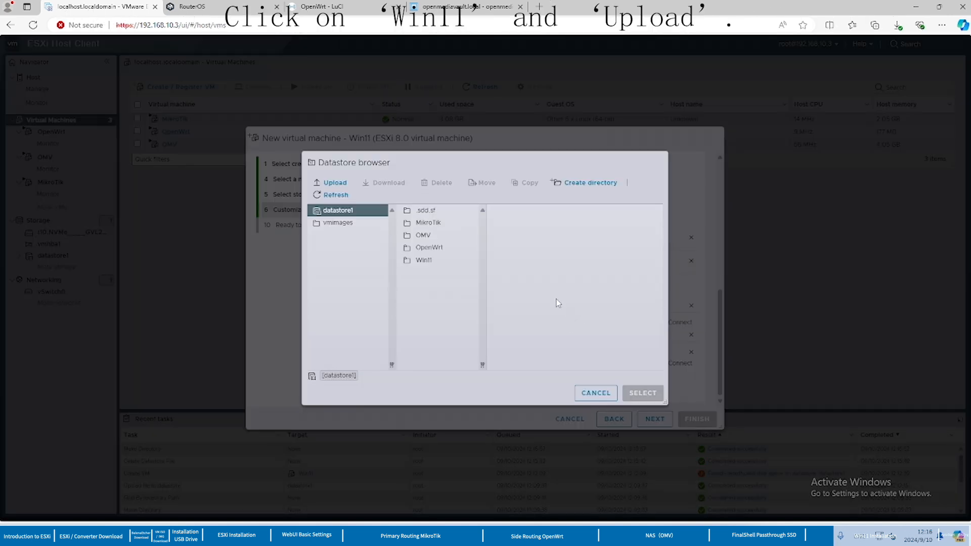
# - Upload the win11Pro_English_v2 disc image into the Win11 directory of datastore1
pyautogui.click(444, 260)
pyautogui.click(332, 182)
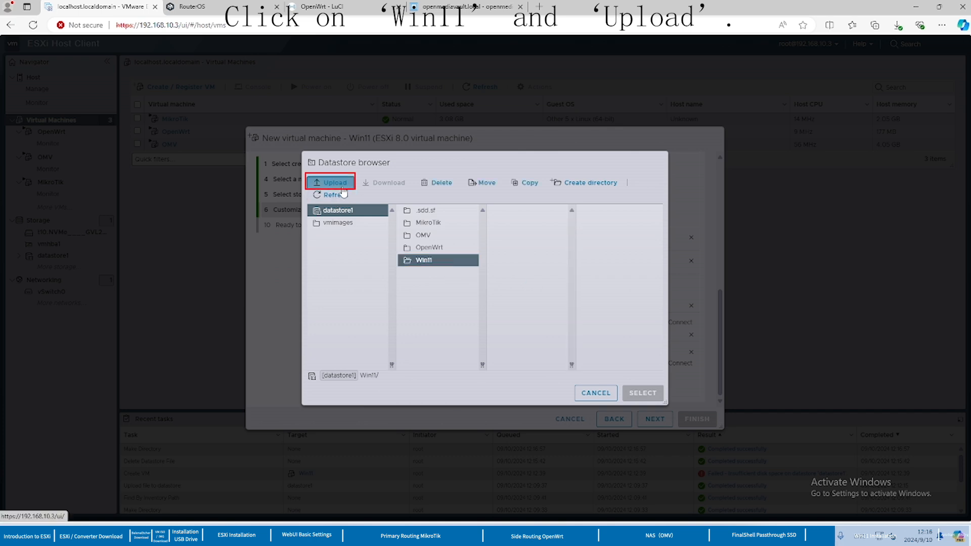
pyautogui.click(160, 167)
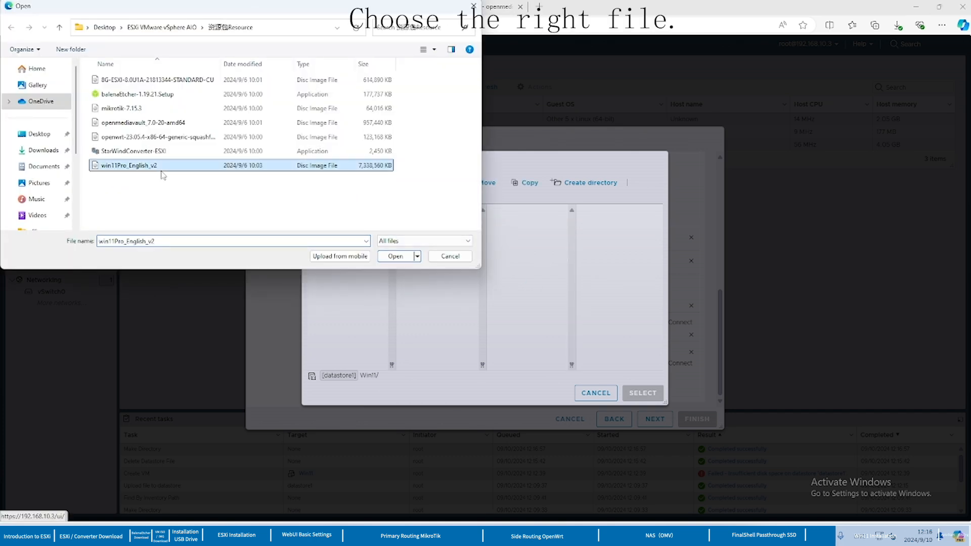
pyautogui.click(395, 255)
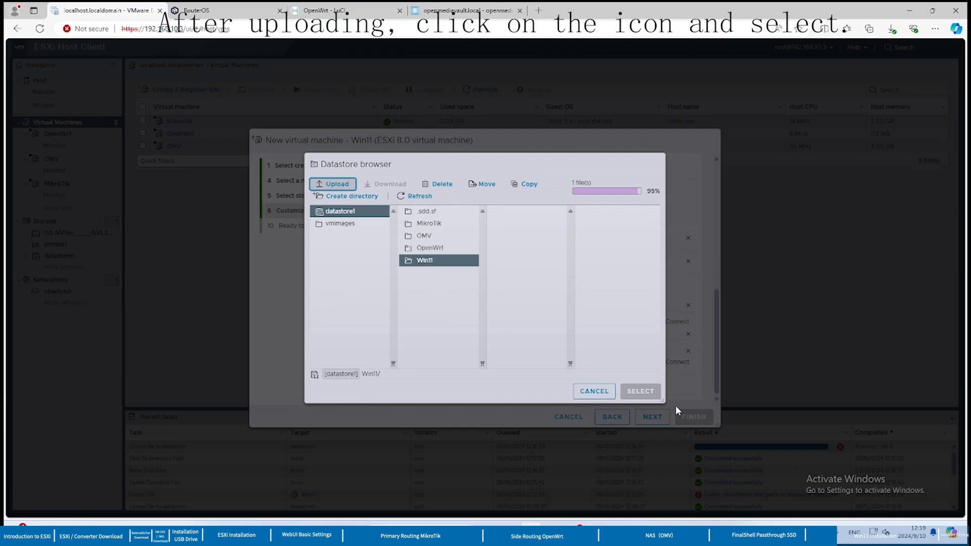
# - Mount win11Pro_English_v2.iso from the Win11 directory in the virtual machine's CD/DVD drive
pyautogui.click(554, 212)
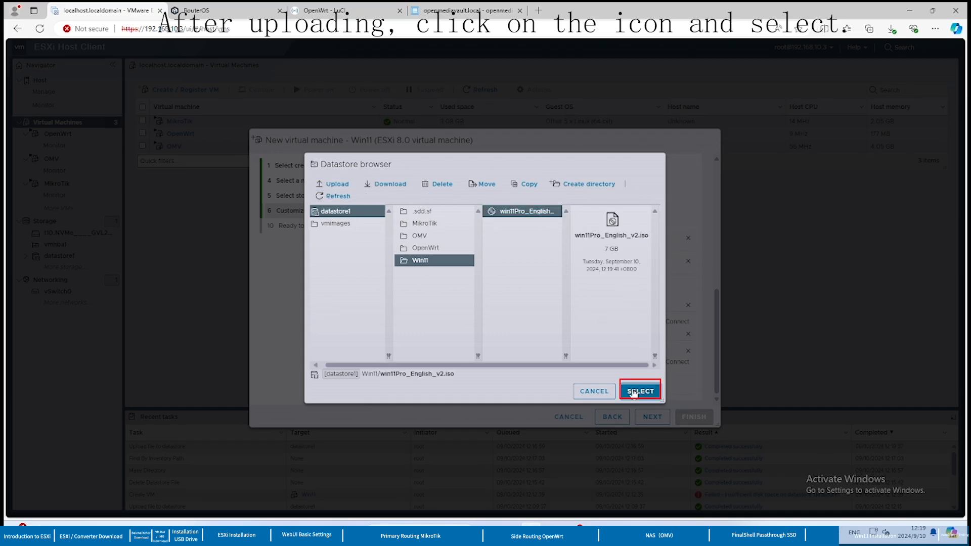
pyautogui.click(638, 392)
pyautogui.scroll(10, 627, 363)
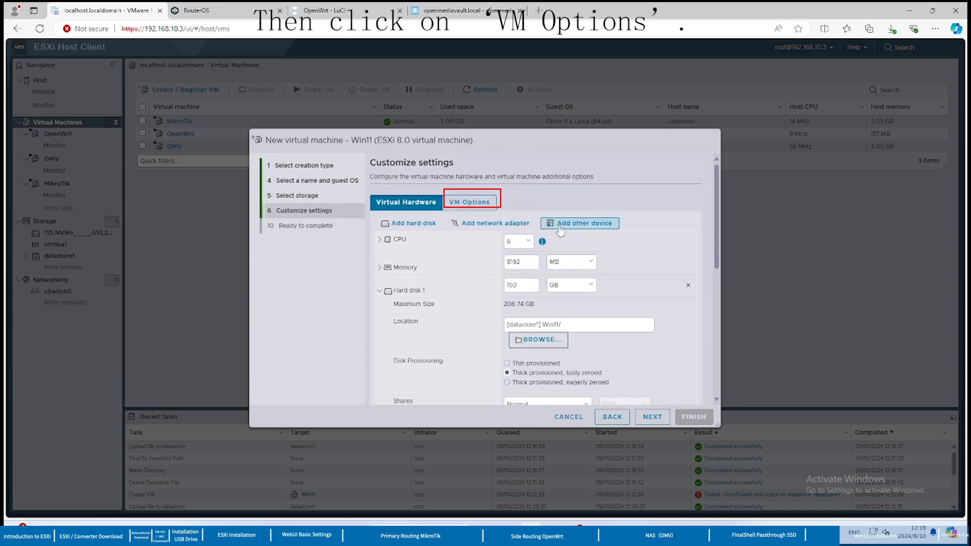
# - Set the new virtual machine's boot firmware to BIOS in its boot options
pyautogui.click(472, 206)
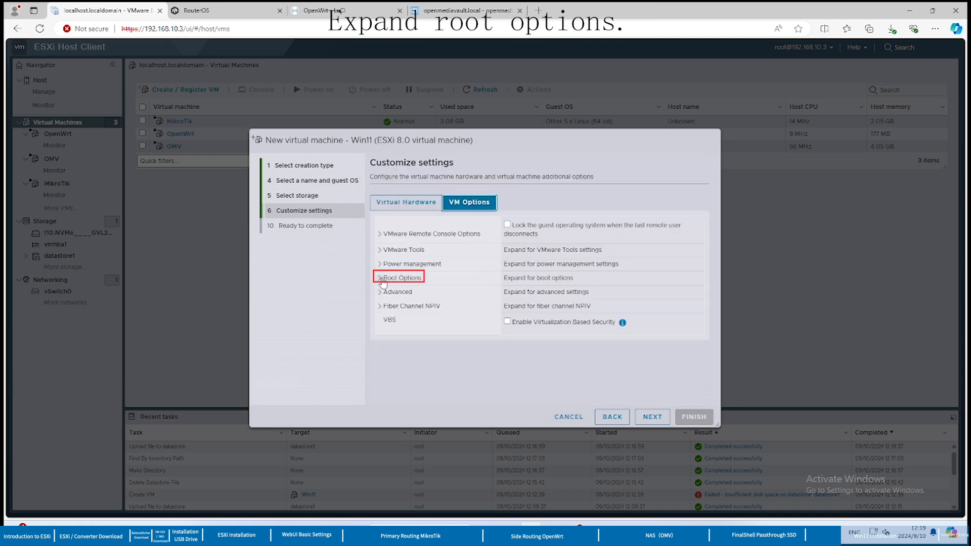
pyautogui.click(402, 278)
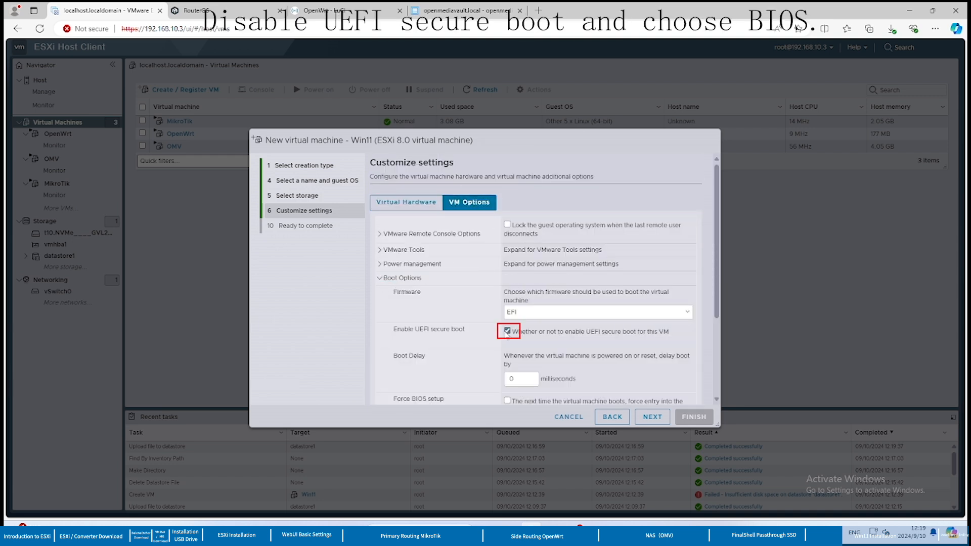
pyautogui.click(524, 317)
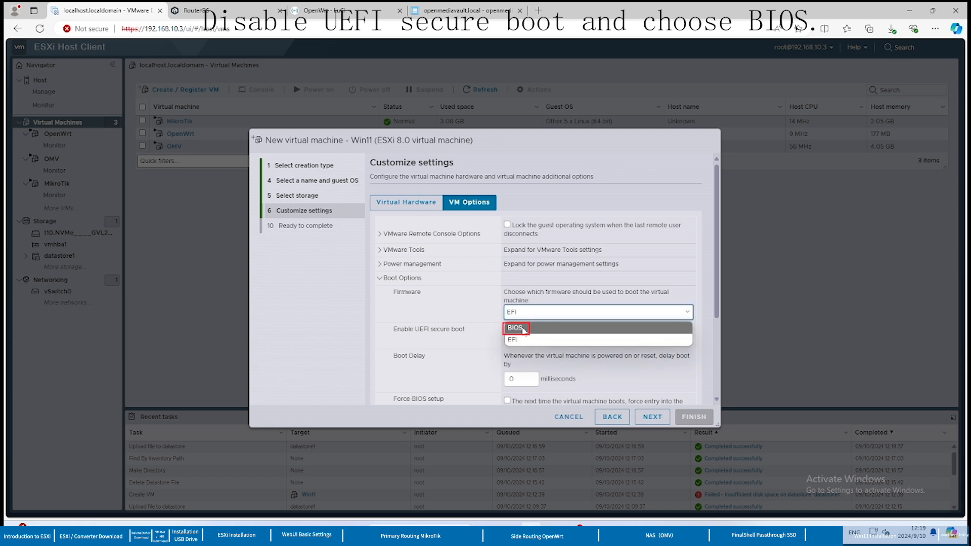
pyautogui.click(513, 327)
# - Set the adapter type of Network Adapter 1 to VMXNET3 in the Win11 virtual hardware
pyautogui.click(403, 203)
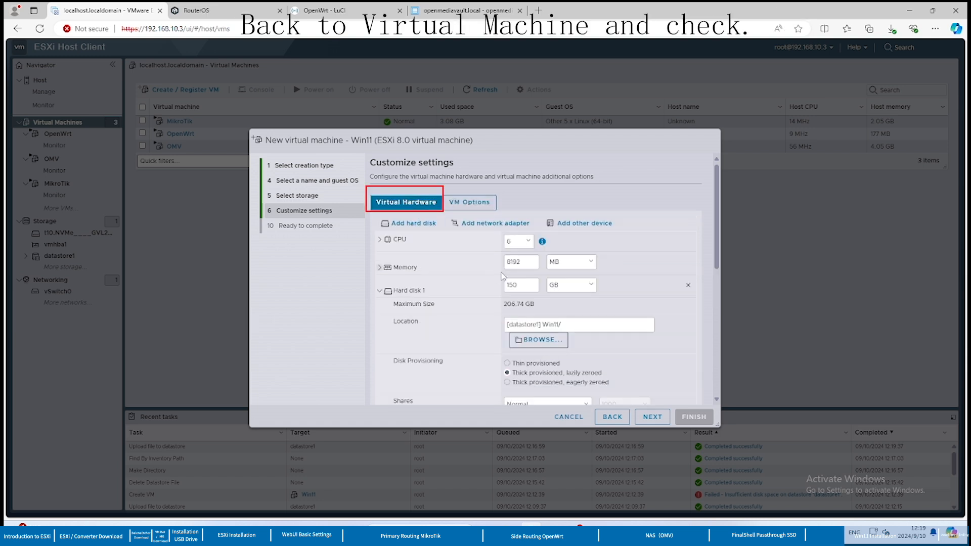
pyautogui.scroll(-10, 555, 328)
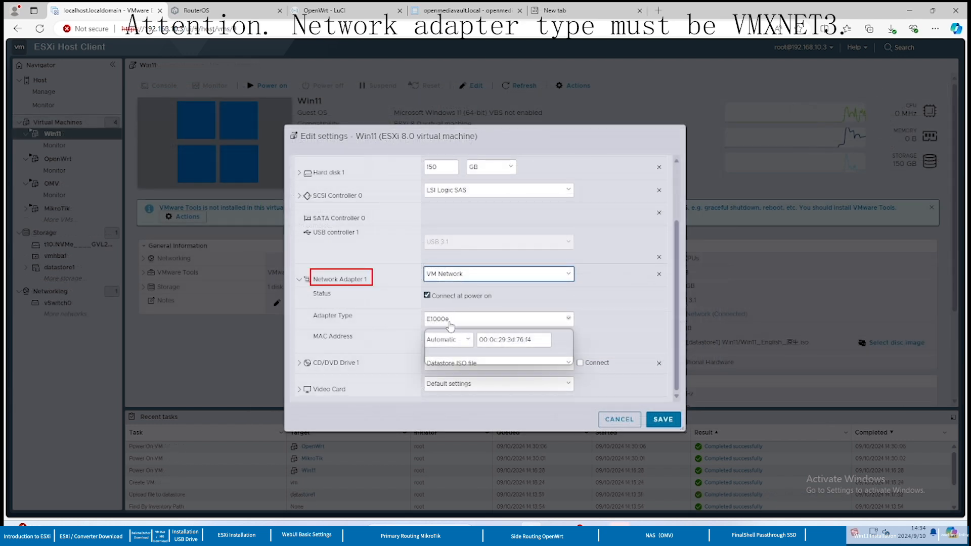
pyautogui.click(450, 320)
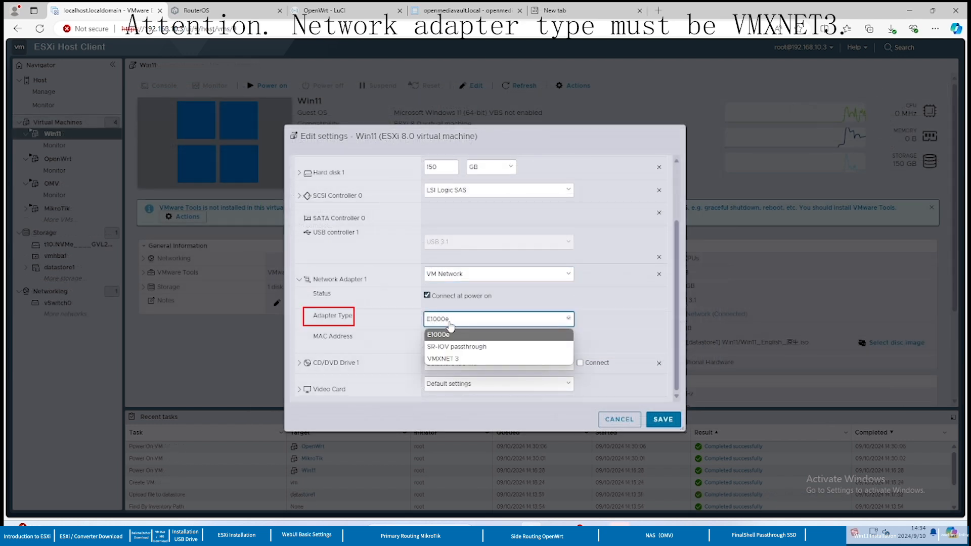
pyautogui.click(452, 358)
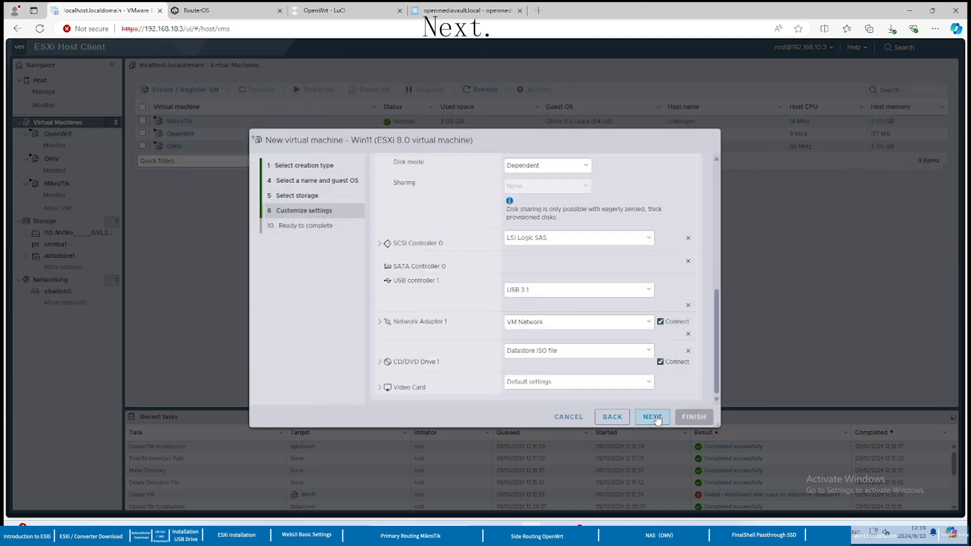
# - Finish creating the Win11 virtual machine and power it on
pyautogui.click(655, 417)
pyautogui.click(708, 413)
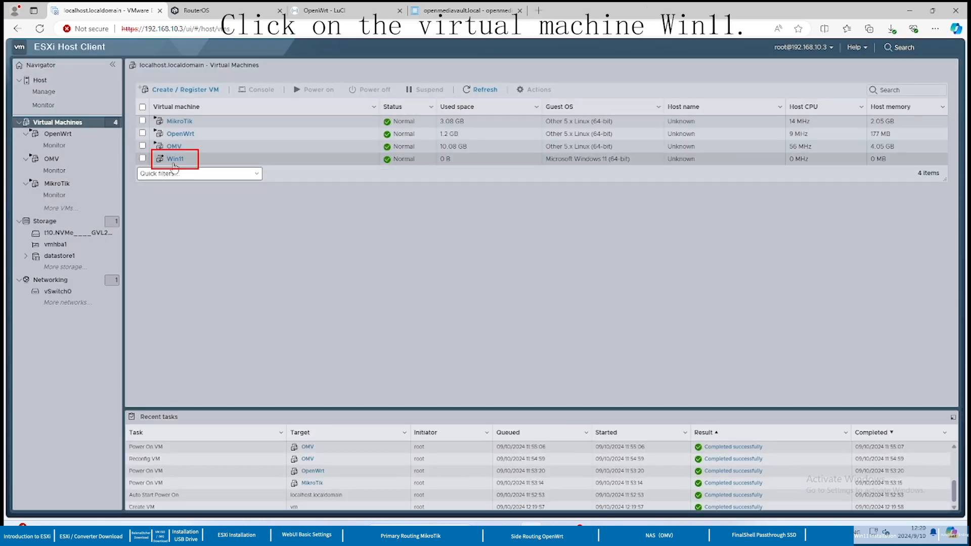
pyautogui.click(175, 158)
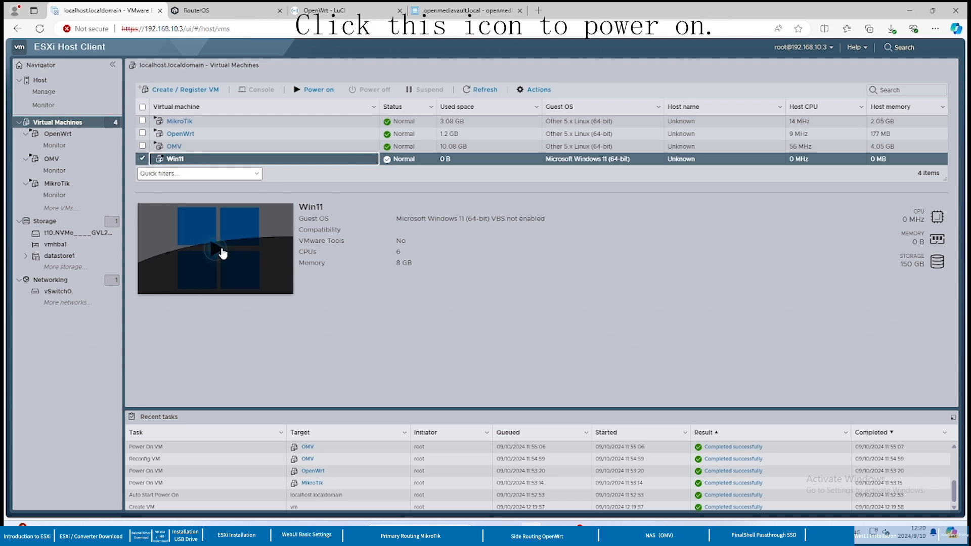
pyautogui.click(221, 252)
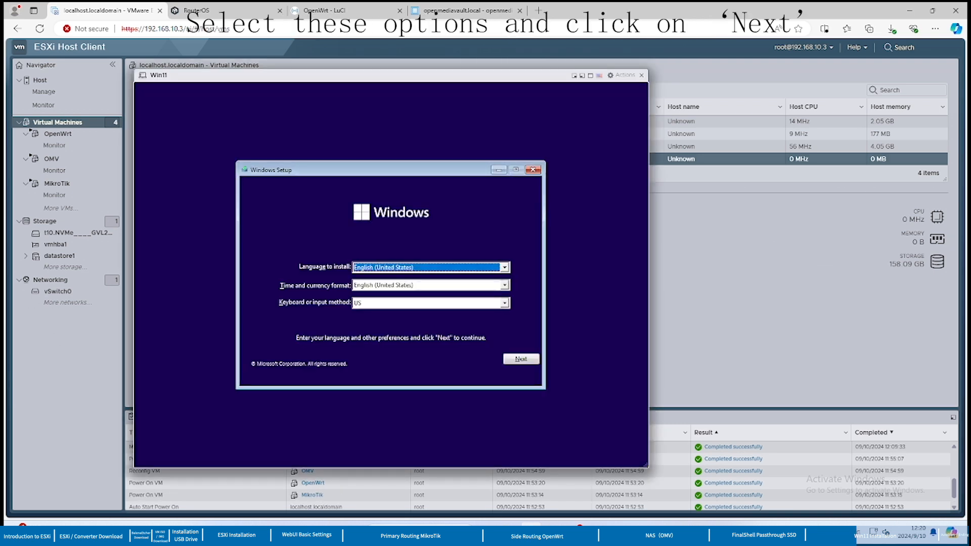
# - Accept English (United States) with the US keyboard and start the Windows installation
pyautogui.click(521, 359)
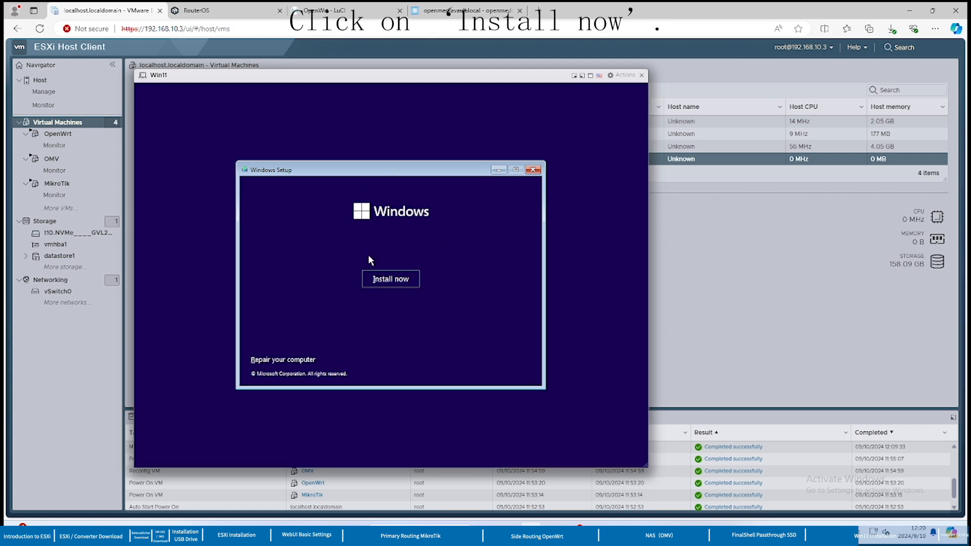
pyautogui.click(384, 282)
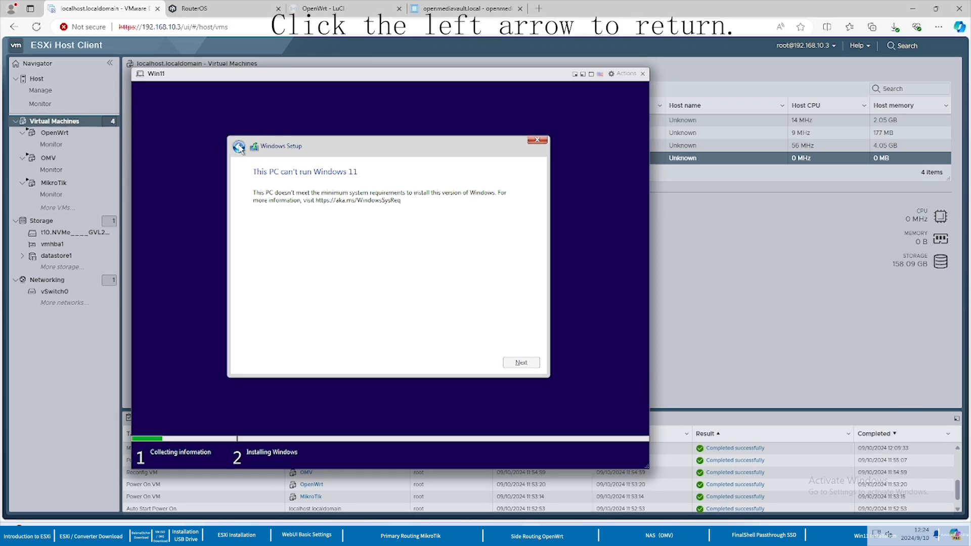
# - Go back, cancel the current Windows Setup run and start the installation again
pyautogui.click(240, 147)
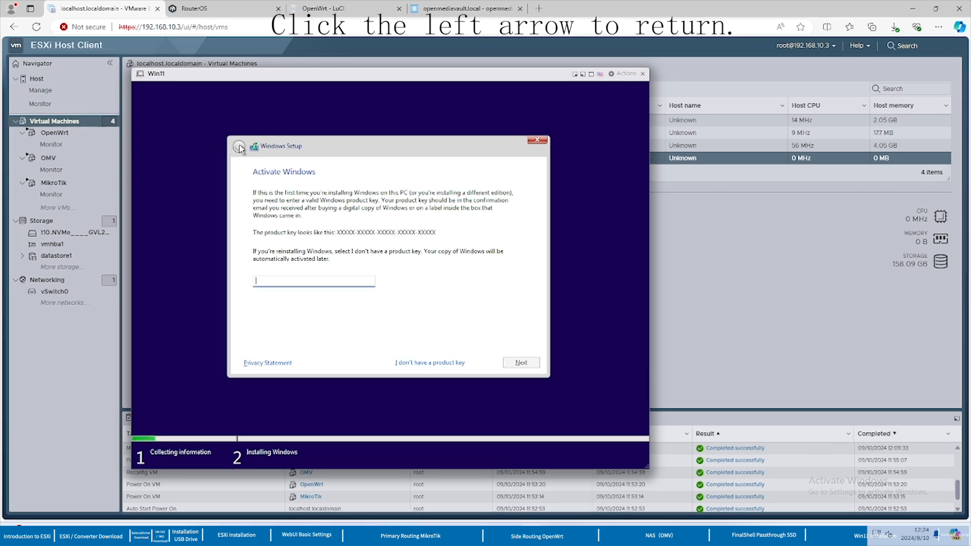
pyautogui.click(536, 140)
pyautogui.click(456, 317)
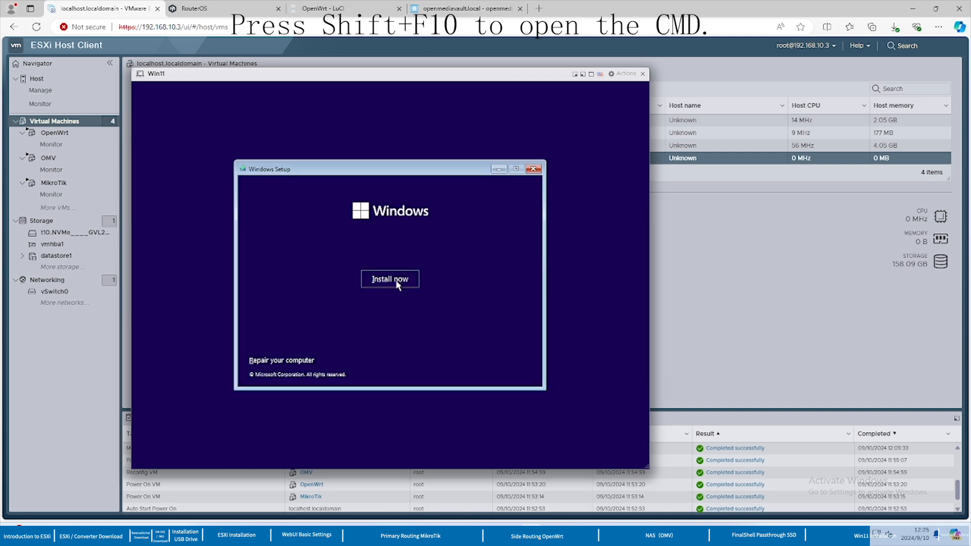
pyautogui.click(397, 283)
# - Open a command prompt within Windows Setup and launch regedit
pyautogui.hotkey('shift', 'F10')
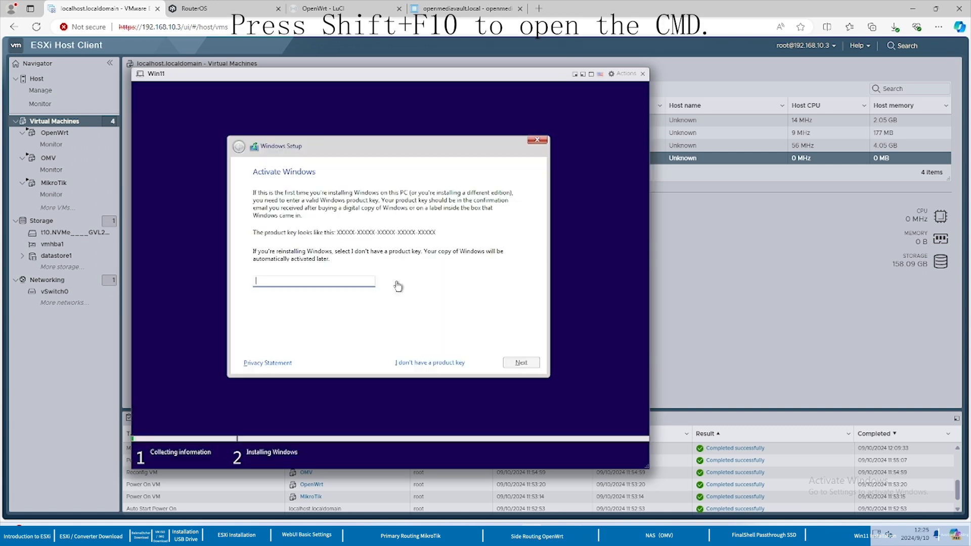
pyautogui.hotkey('shift', 'F10')
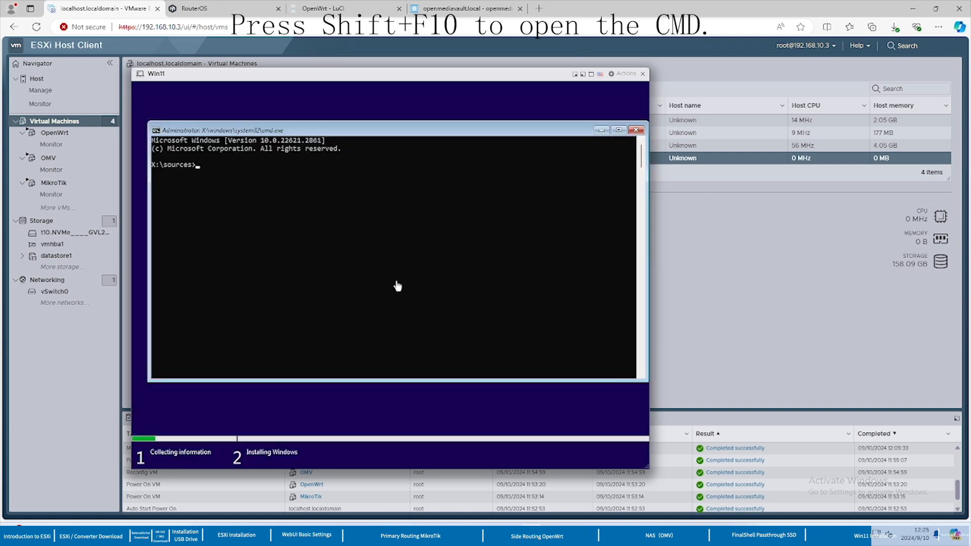
pyautogui.write('regedit')
pyautogui.press('Return')
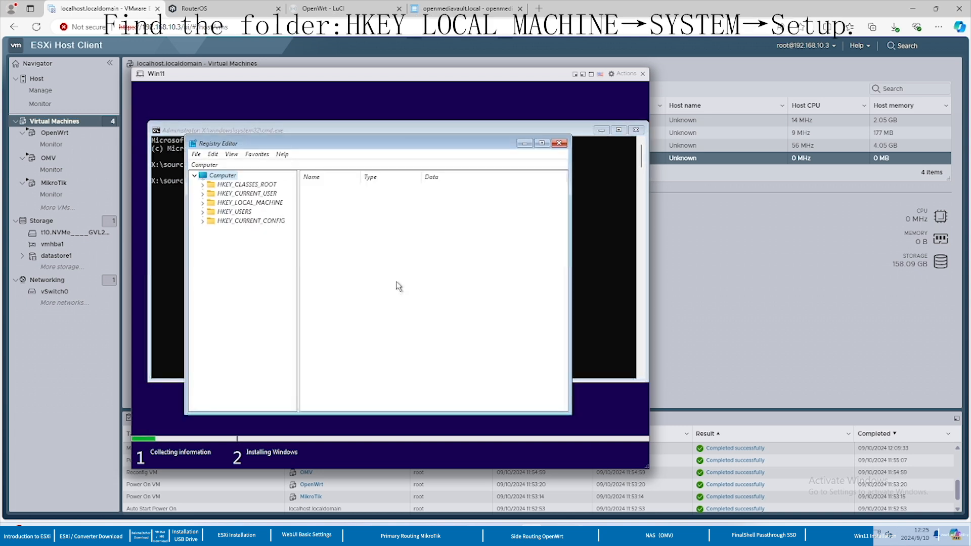
# - Create a new registry key named LabConfig under HKEY_LOCAL_MACHINE\SYSTEM\Setup
pyautogui.doubleClick(230, 203)
pyautogui.doubleClick(236, 257)
pyautogui.click(241, 348)
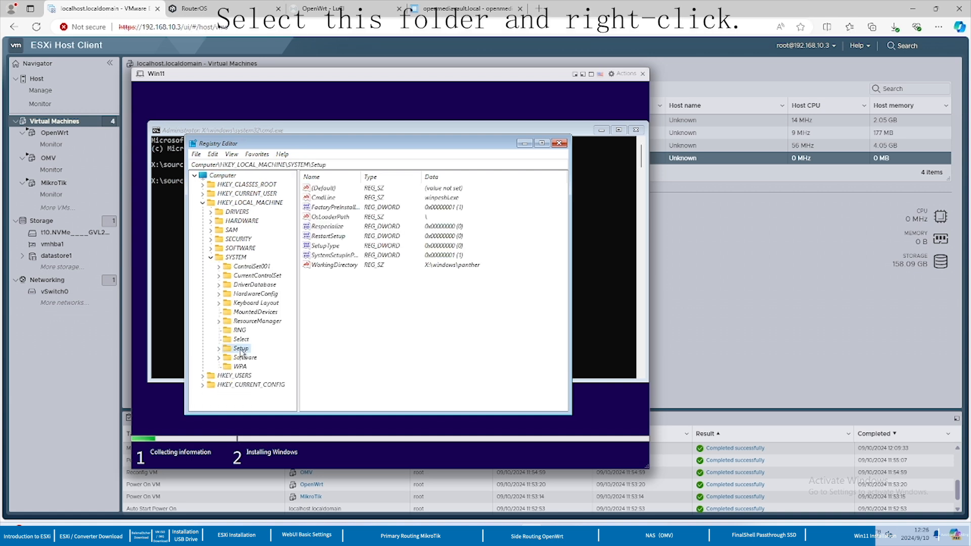
pyautogui.rightClick(241, 352)
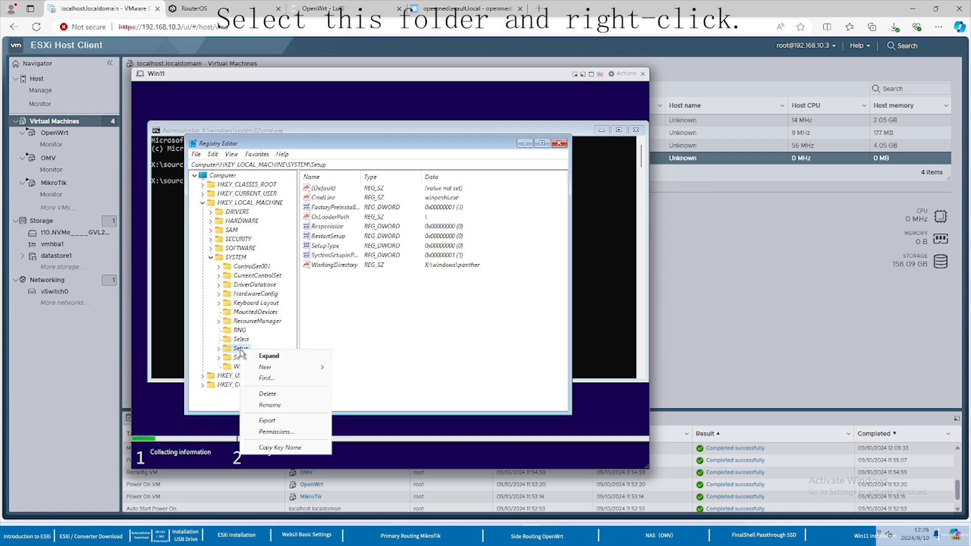
pyautogui.moveTo(302, 368)
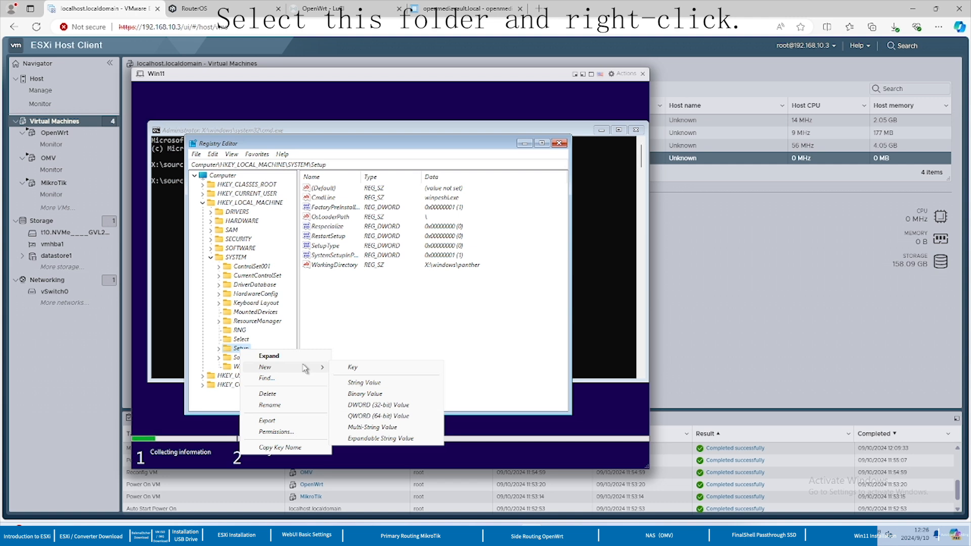
pyautogui.click(352, 368)
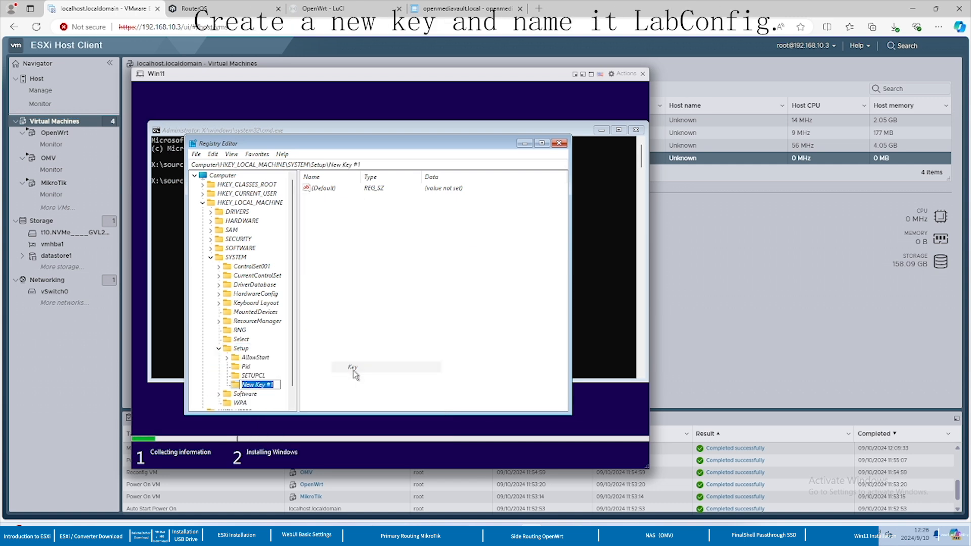
pyautogui.write('LabConfig')
pyautogui.press('Return')
# - Add a DWORD (32-bit) value named BypassTPMCheck to the LabConfig key
pyautogui.rightClick(387, 256)
pyautogui.moveTo(428, 261)
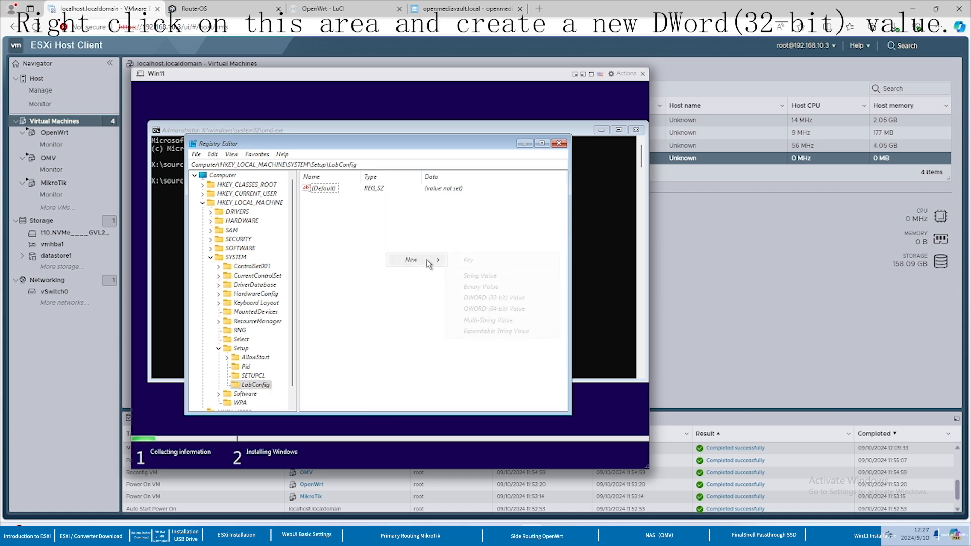
pyautogui.click(512, 303)
pyautogui.rightClick(337, 198)
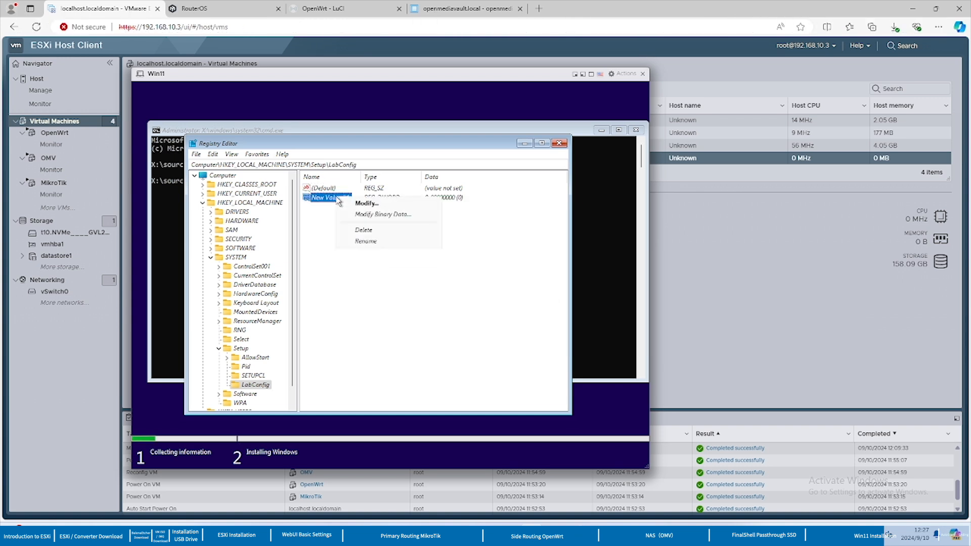
pyautogui.click(346, 240)
pyautogui.write('BypassTPMCheck')
pyautogui.press('Return')
# - Set the value data of BypassTPMCheck to 00000001
pyautogui.rightClick(331, 200)
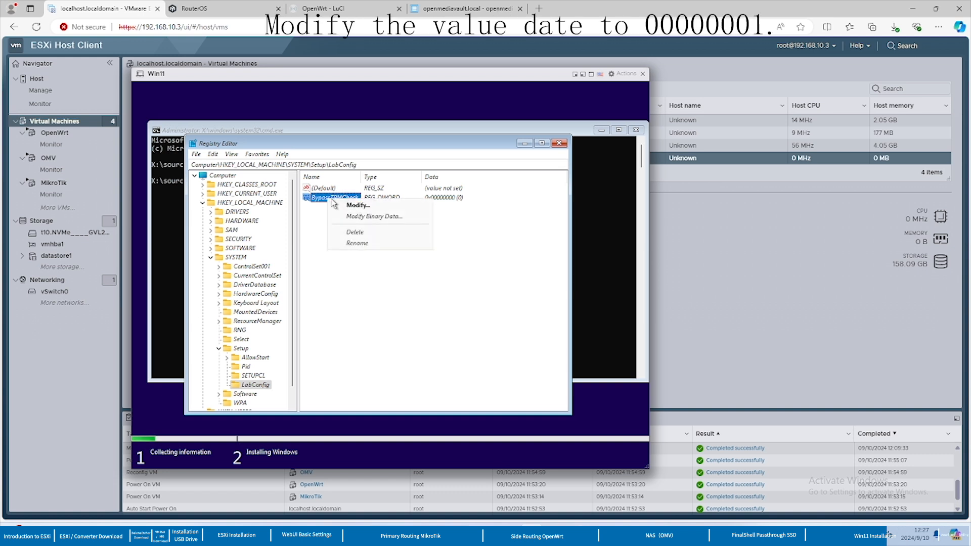
pyautogui.click(343, 206)
pyautogui.write('00000001')
pyautogui.click(329, 272)
# - Add a DWORD (32-bit) value named BypassSecureBootCheck to the LabConfig key
pyautogui.rightClick(329, 272)
pyautogui.moveTo(372, 277)
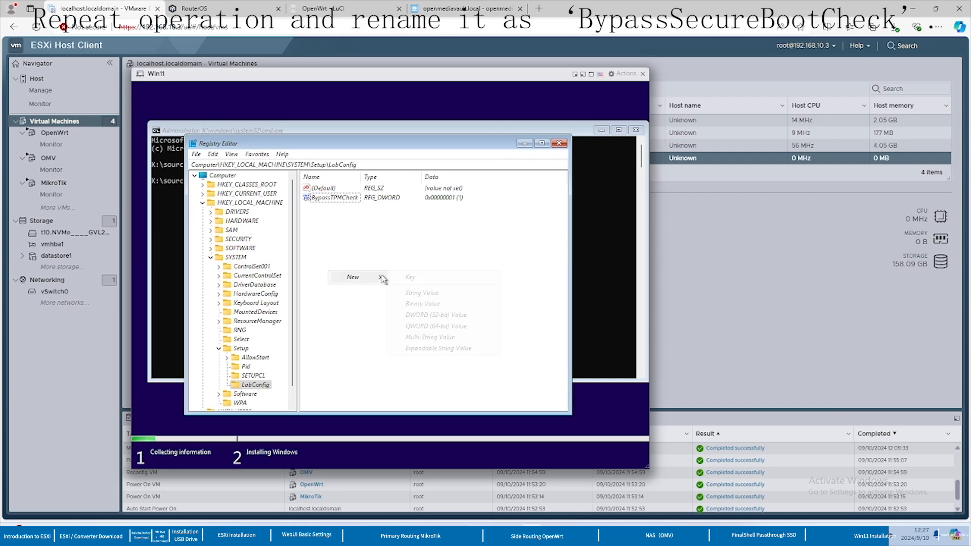
pyautogui.click(436, 314)
pyautogui.write('BypassSecu')
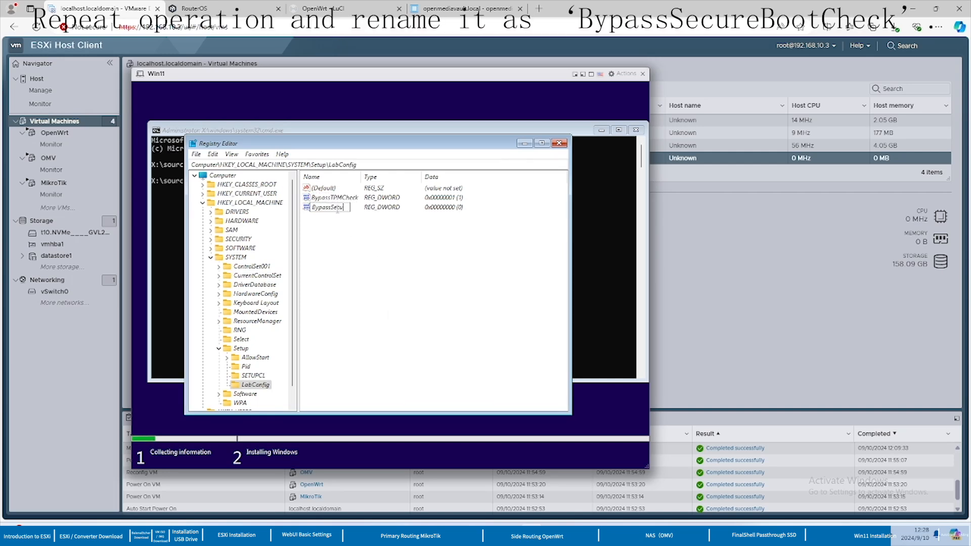
pyautogui.write('reBootCheck')
pyautogui.press('Return')
# - Set the value data of BypassSecureBootCheck to 00000001
pyautogui.rightClick(336, 207)
pyautogui.click(355, 215)
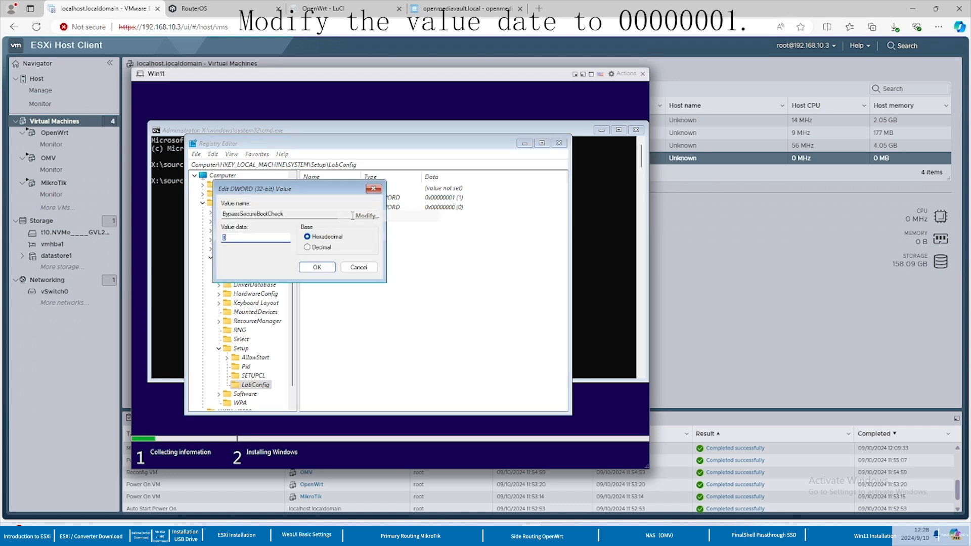
pyautogui.write('00000')
pyautogui.click(328, 267)
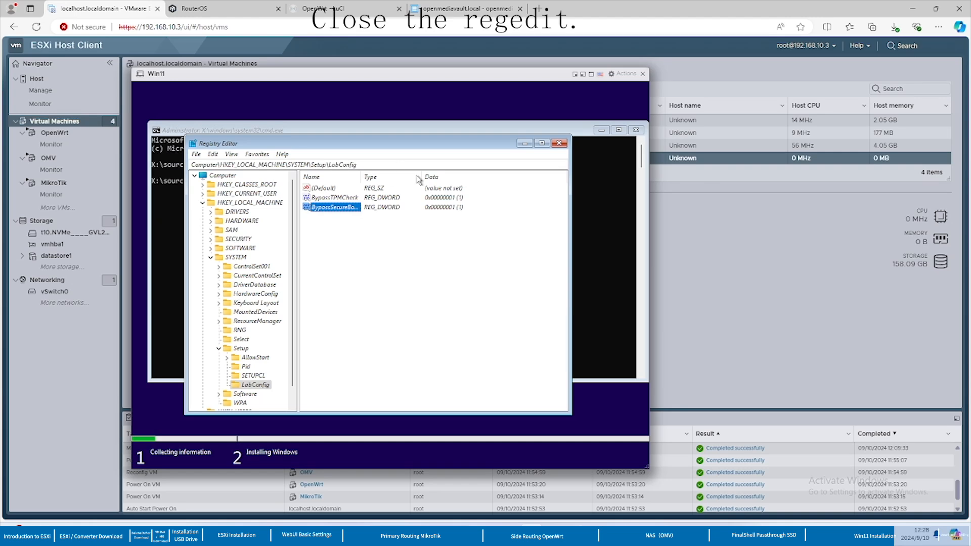
# - Close the Registry Editor and command prompt, and continue Windows Setup without a product key
pyautogui.click(559, 143)
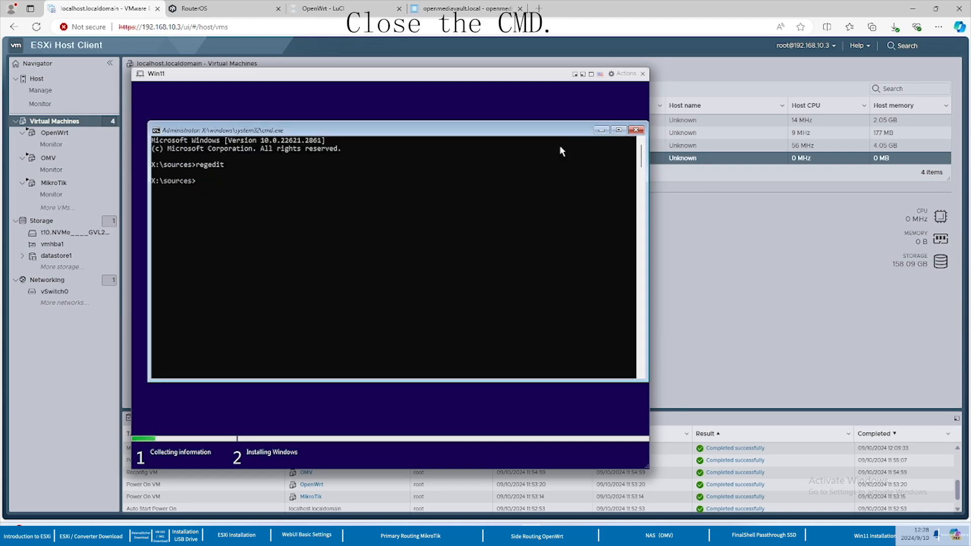
pyautogui.click(636, 131)
pyautogui.click(435, 363)
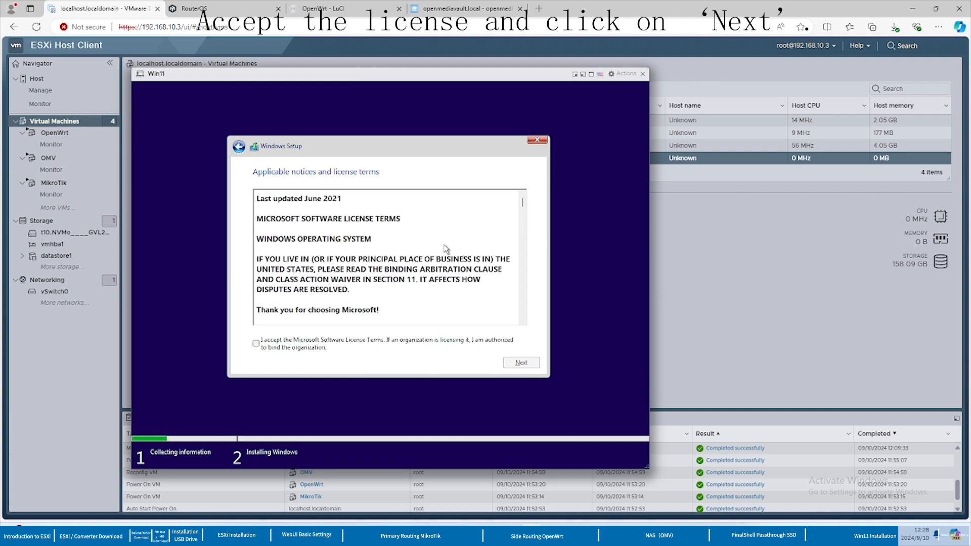
# - Accept the license terms and start a custom Windows-only installation on Drive 0 Unallocated Space
pyautogui.scroll(-5, 333, 301)
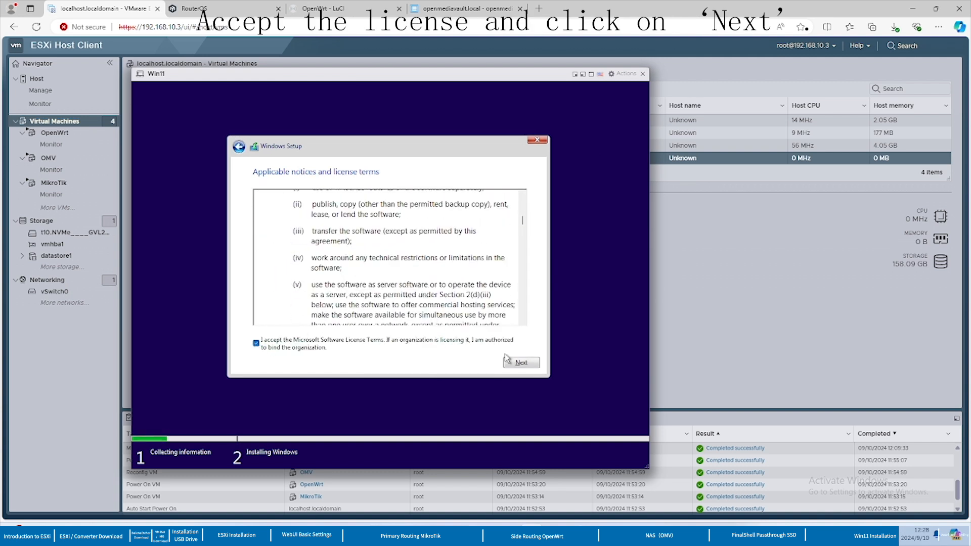
pyautogui.click(533, 363)
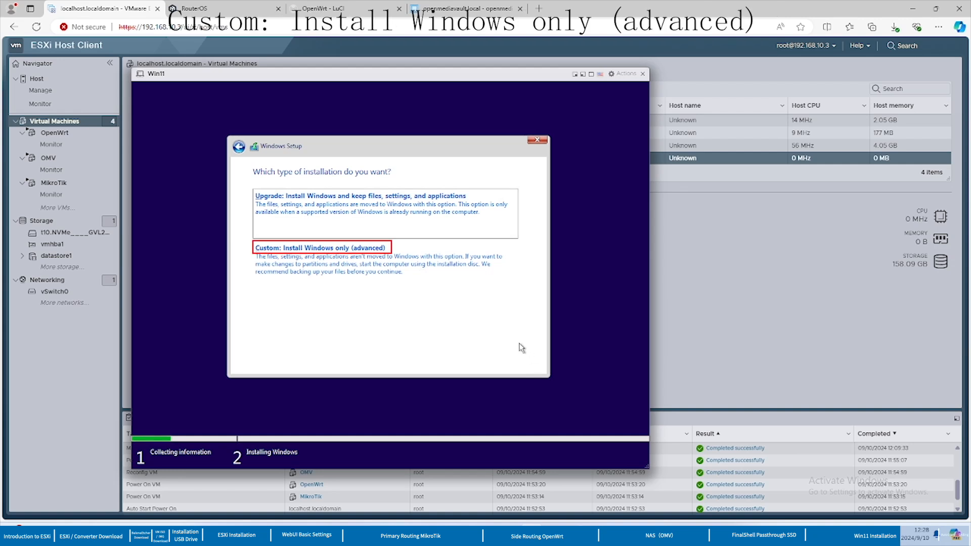
pyautogui.click(380, 276)
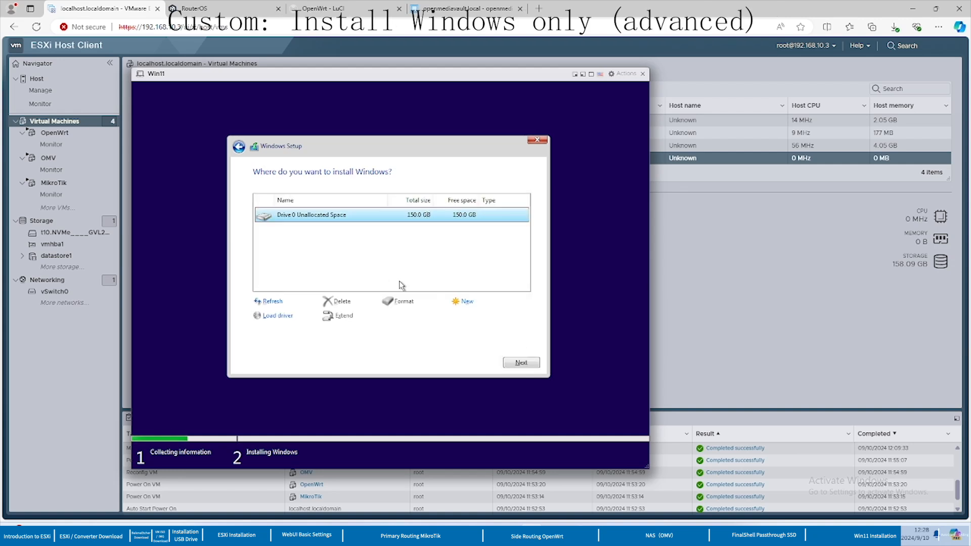
pyautogui.click(508, 364)
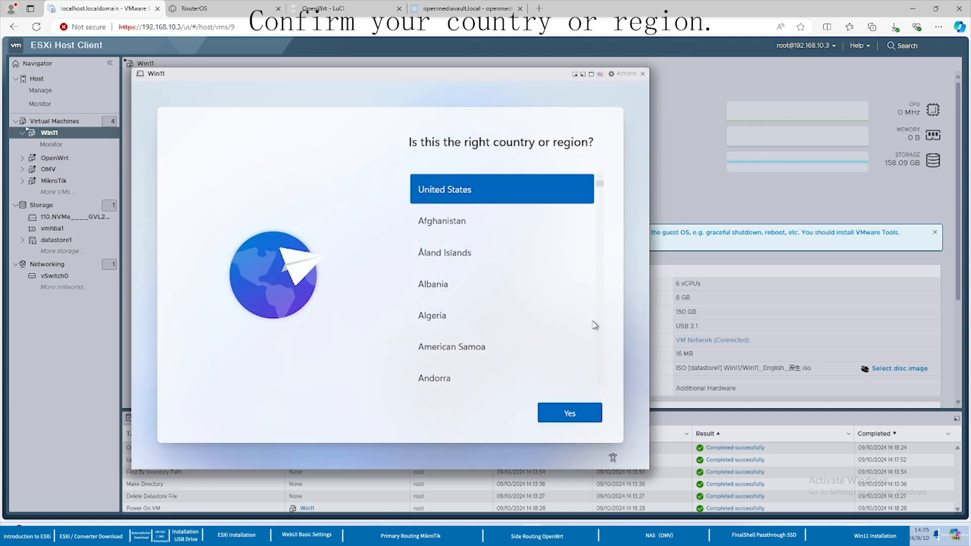
# - Confirm United States as the region and US as the keyboard layout
pyautogui.click(569, 414)
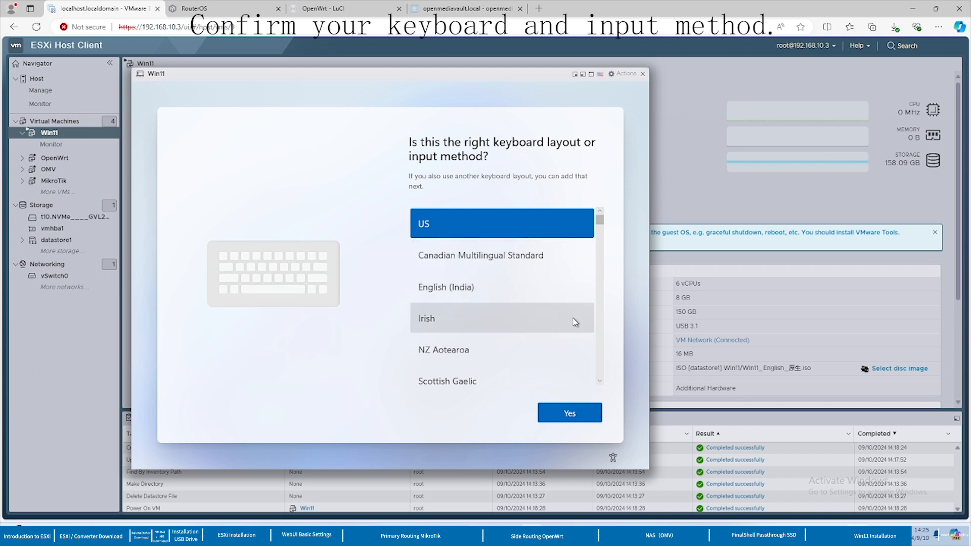
pyautogui.click(572, 422)
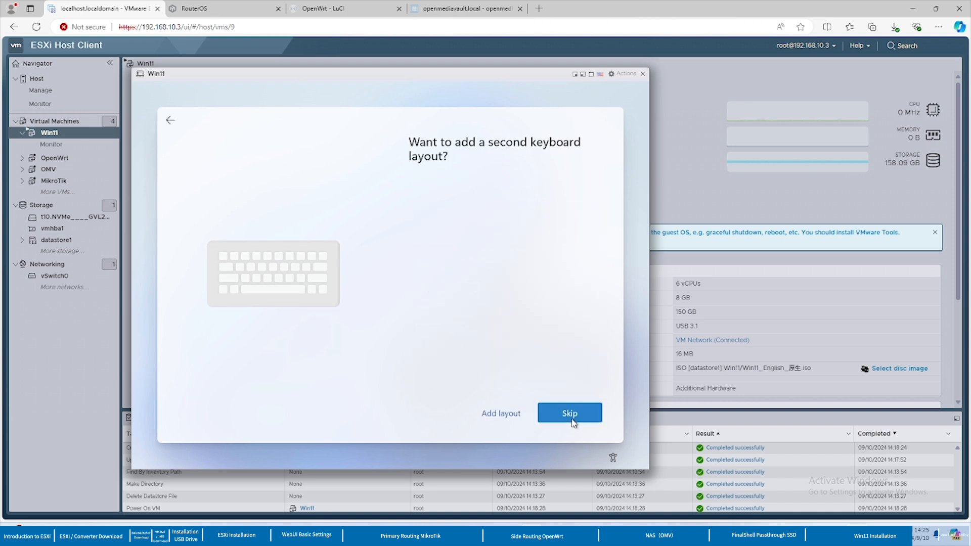
# - Skip the second keyboard layout, and run oobe\bypassnro in a command prompt from the network setup page
pyautogui.click(573, 423)
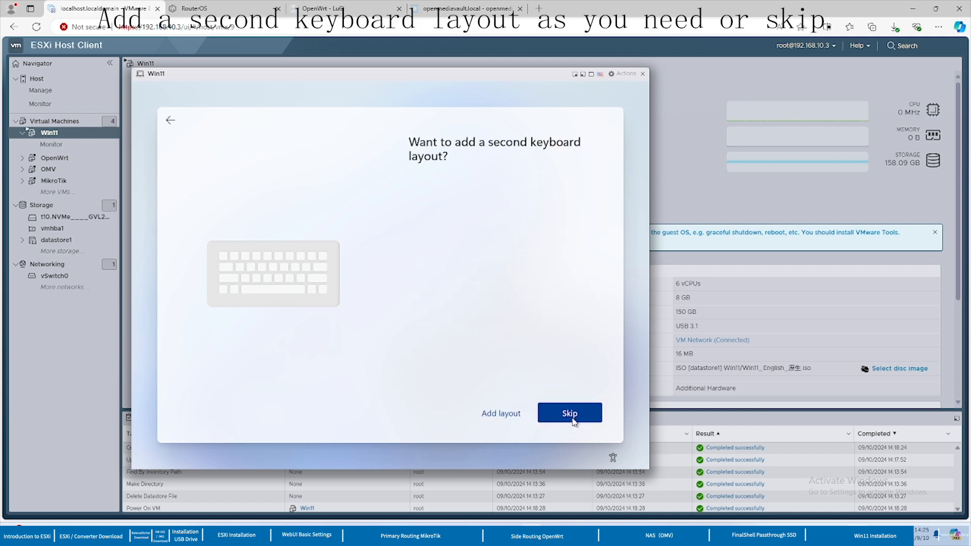
pyautogui.click(569, 412)
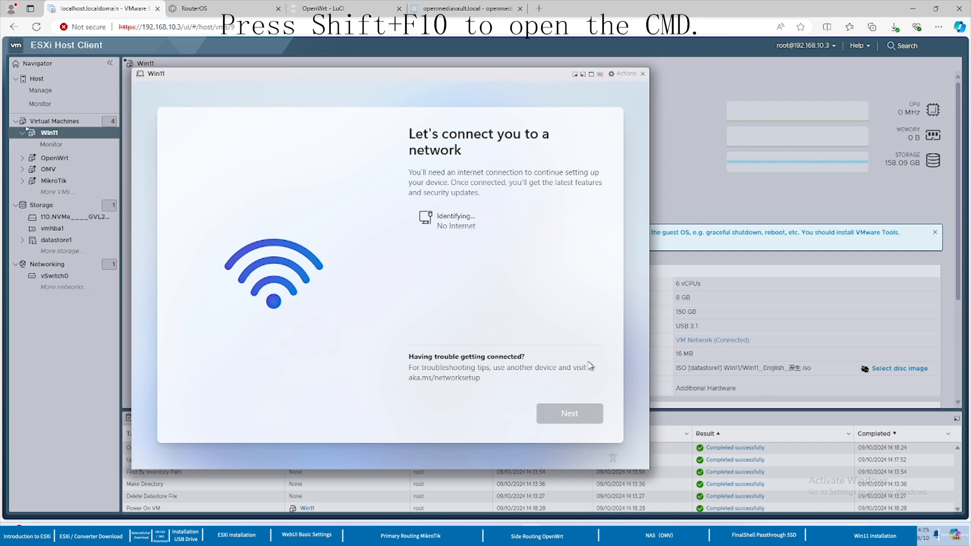
pyautogui.hotkey('shift', 'F10')
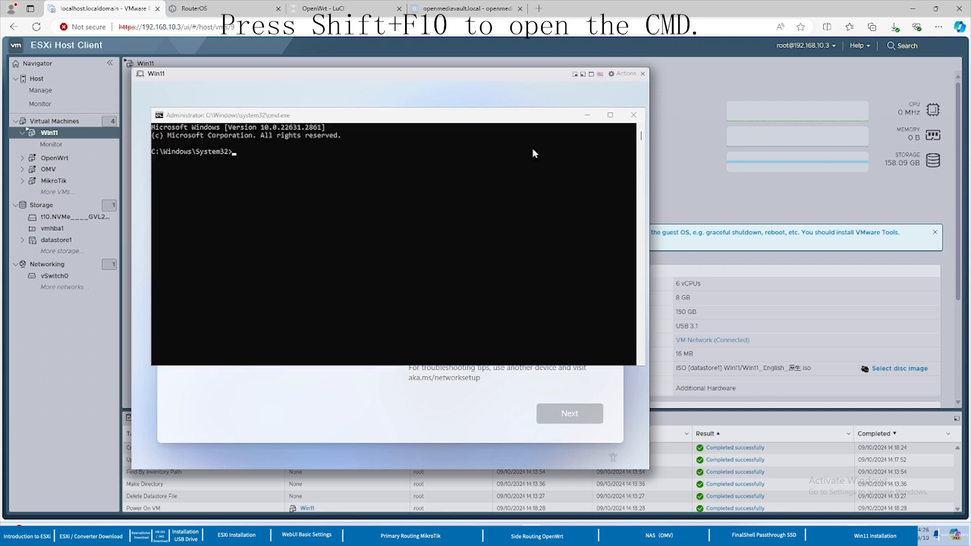
pyautogui.write('oobe/bypassnro')
pyautogui.press('Return')
pyautogui.write('oobe\\bypa')
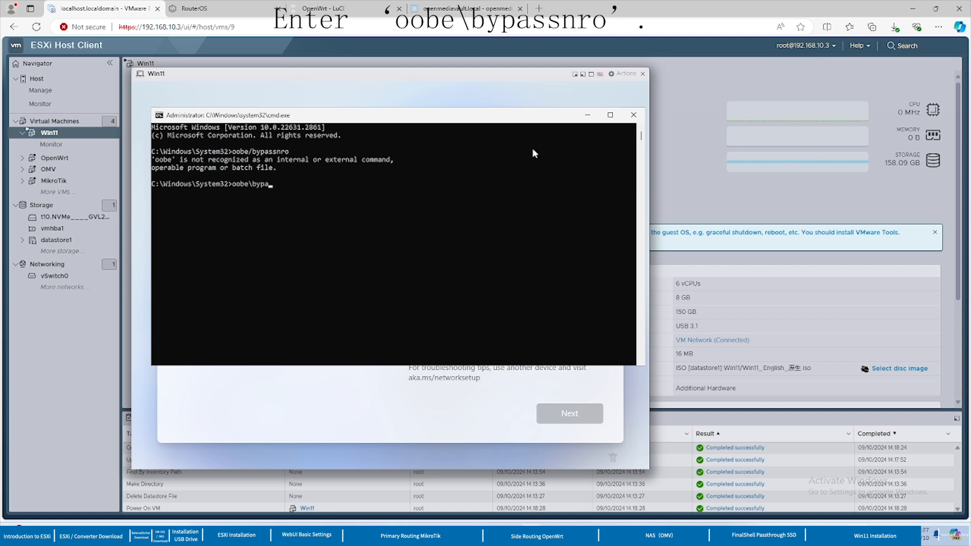
pyautogui.write('be\x08ypassnro')
pyautogui.press('Return')
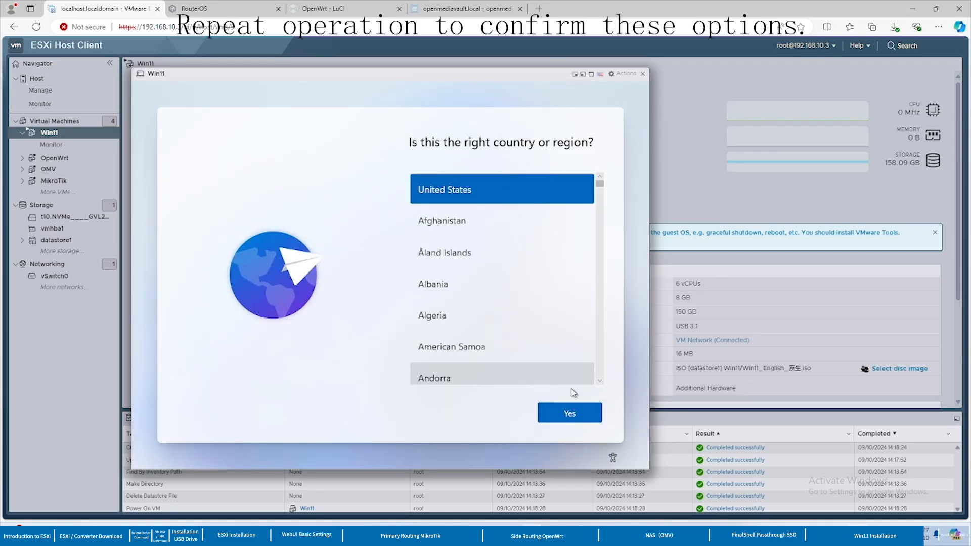
# - Reconfirm the region and keyboard options, and continue with limited setup without an internet connection
pyautogui.click(569, 410)
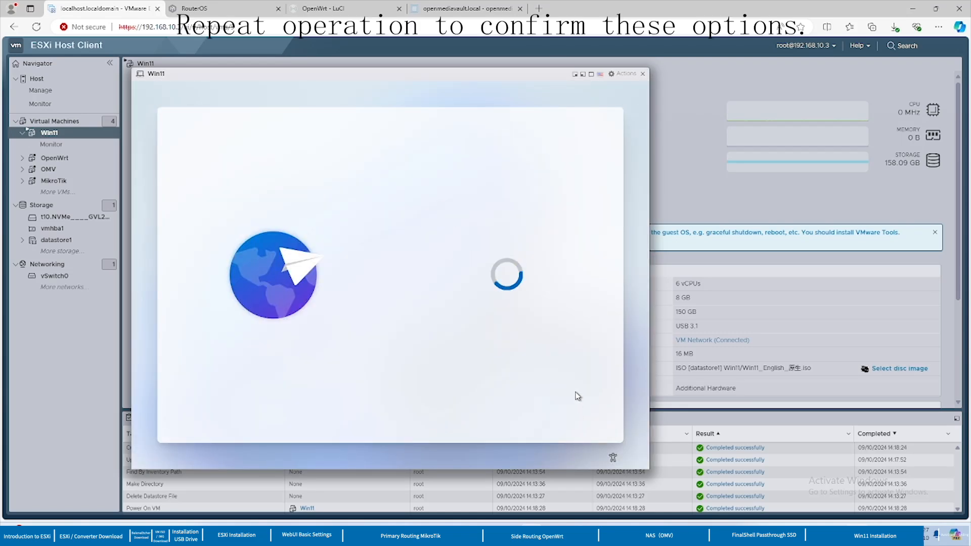
pyautogui.click(576, 412)
pyautogui.click(578, 413)
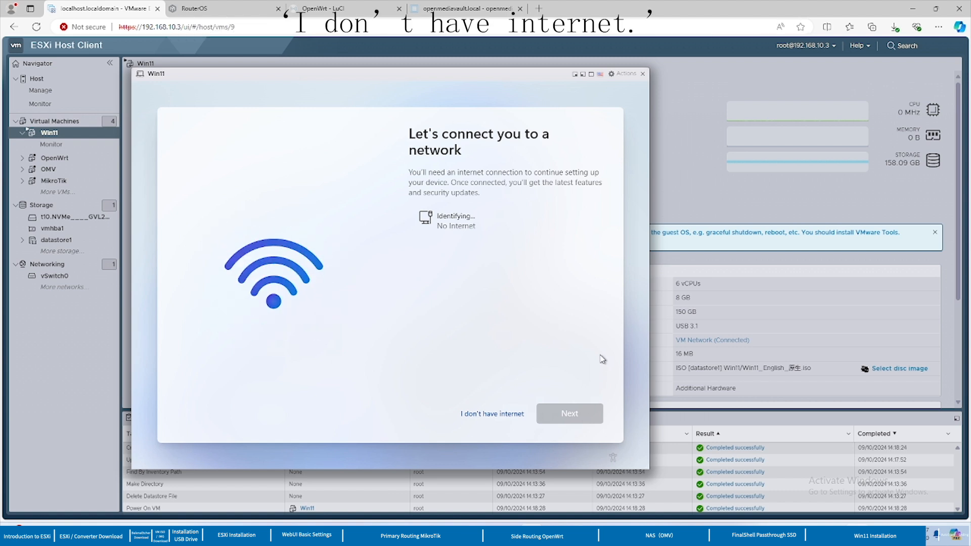
pyautogui.click(511, 415)
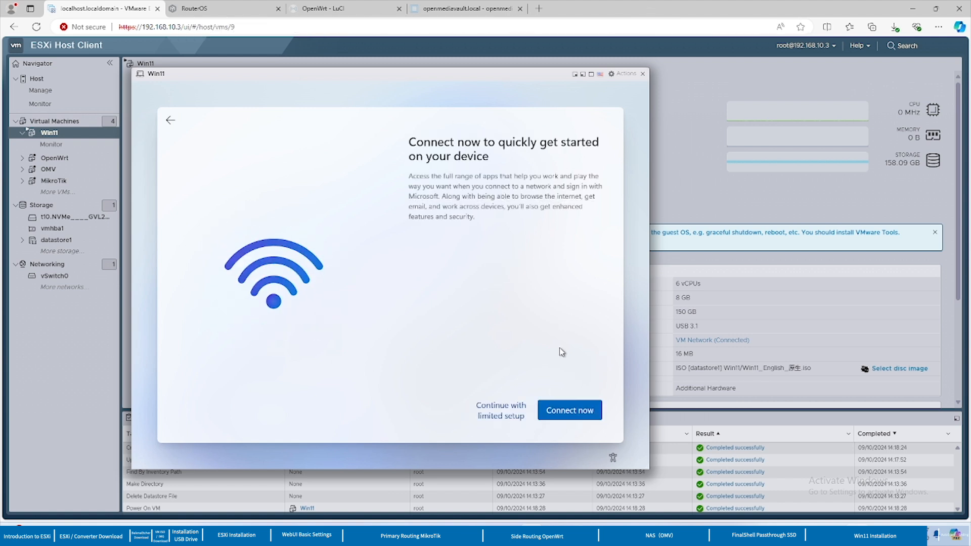
pyautogui.click(497, 410)
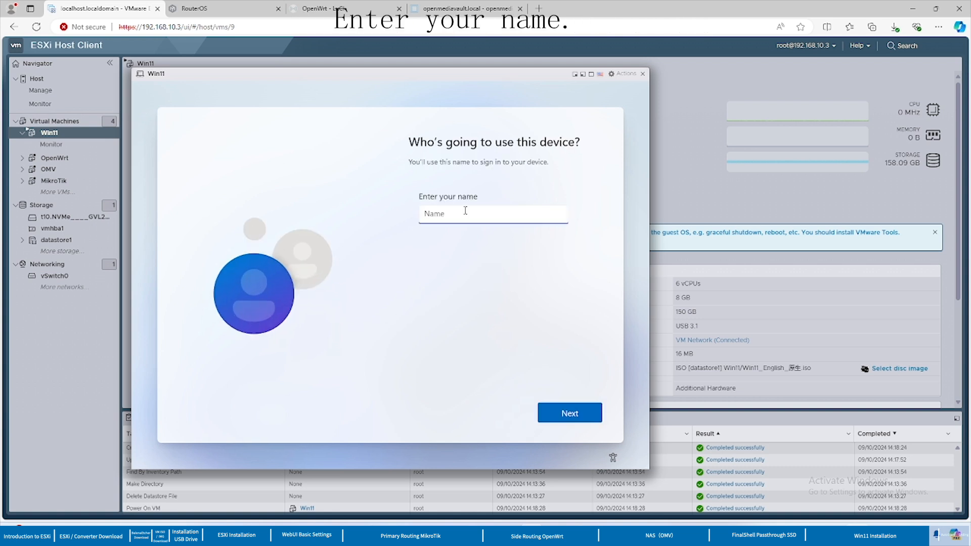
# - Set the device user name to admin and accept the default privacy settings without entering a password
pyautogui.write('admin')
pyautogui.click(599, 411)
pyautogui.click(581, 412)
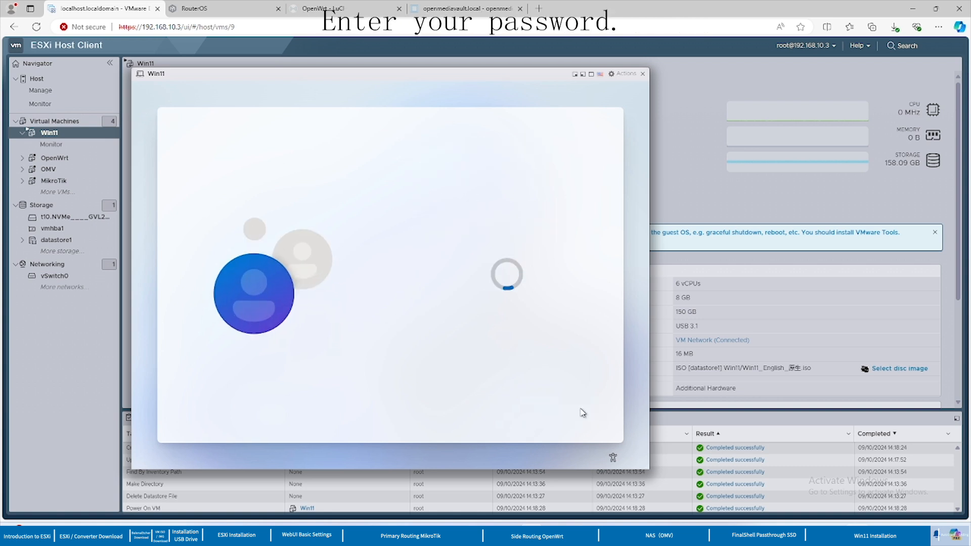
pyautogui.click(566, 415)
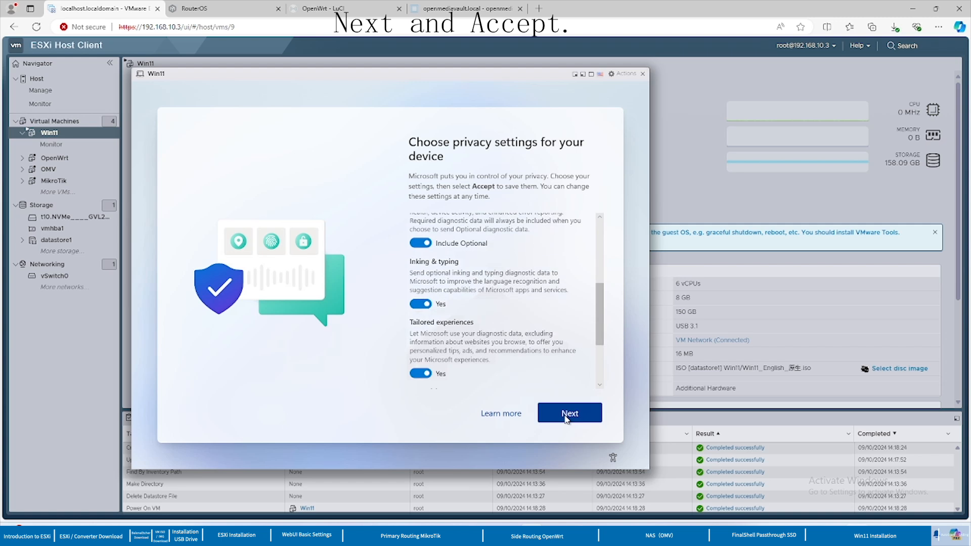
pyautogui.click(568, 413)
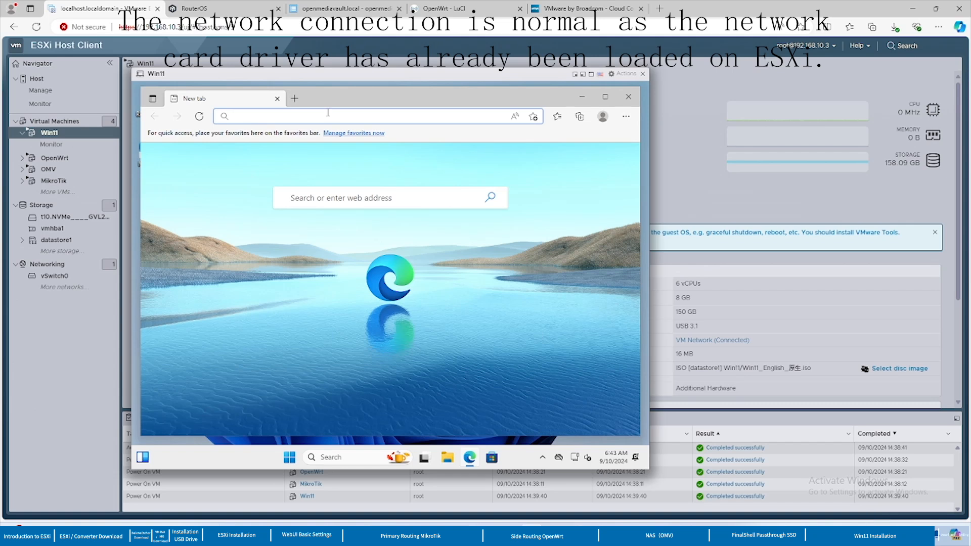
# - Test the Win11 virtual machine's network by loading the VMware website in its browser, and close the browser and console
pyautogui.write('vmware.com')
pyautogui.press('Return')
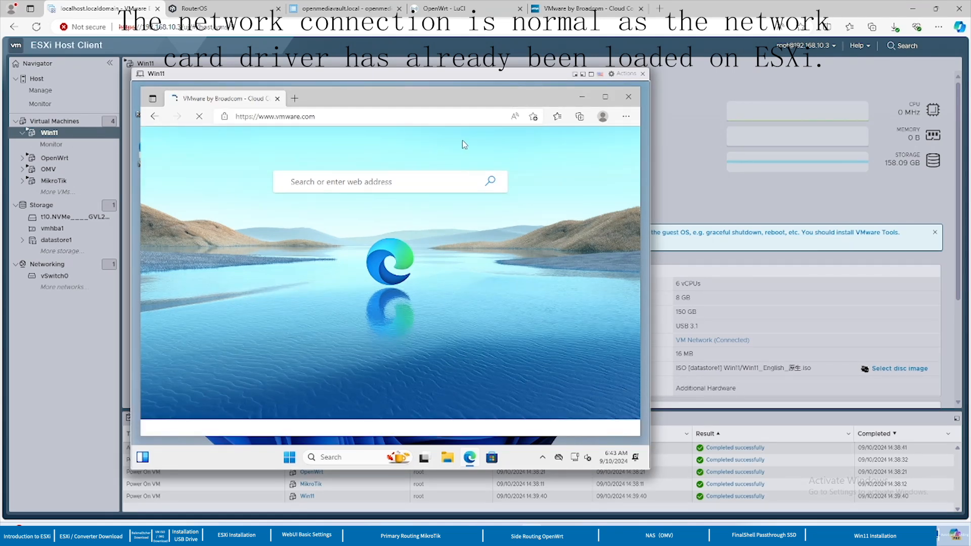
pyautogui.scroll(-4, 574, 169)
pyautogui.scroll(-4, 574, 165)
pyautogui.click(634, 97)
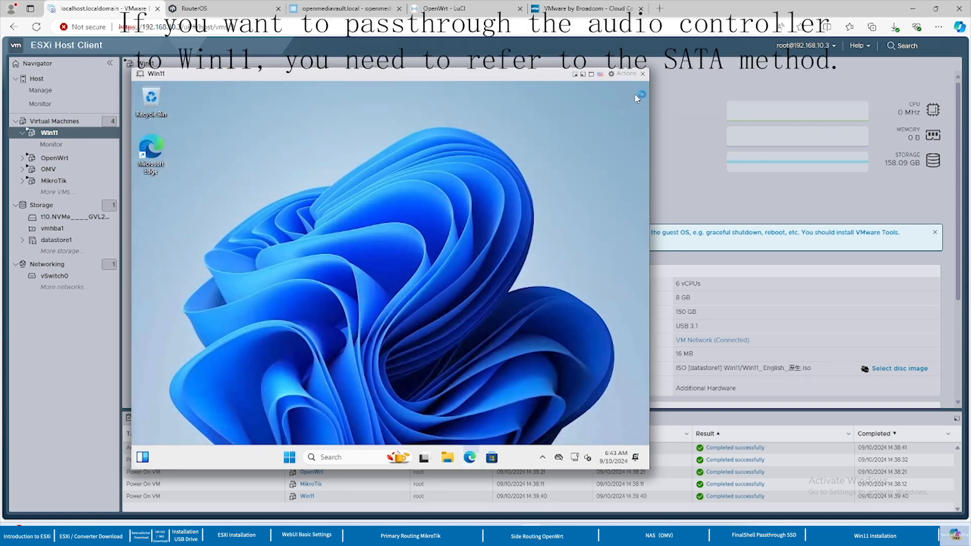
pyautogui.click(643, 75)
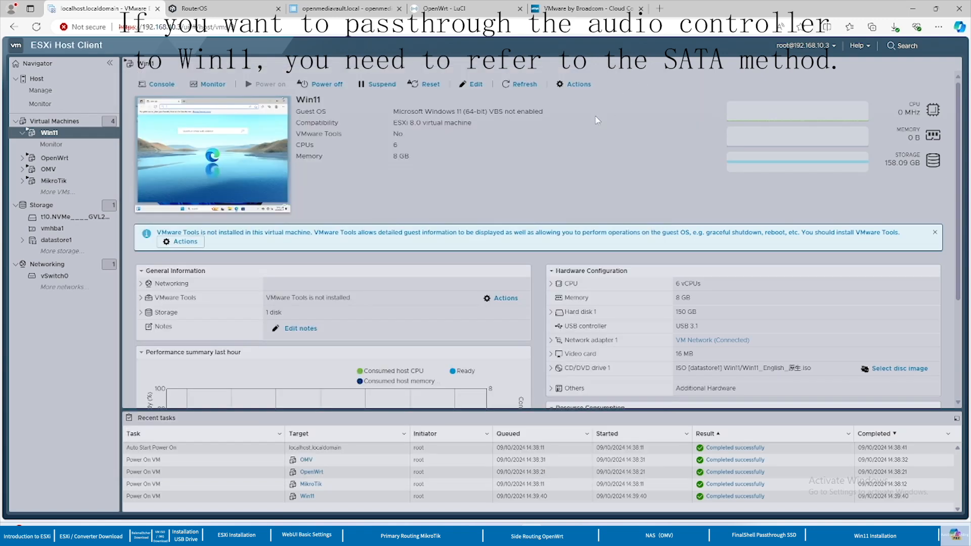
# - Check the host computer's internet connection by reloading the open VMware by Broadcom page
pyautogui.click(611, 4)
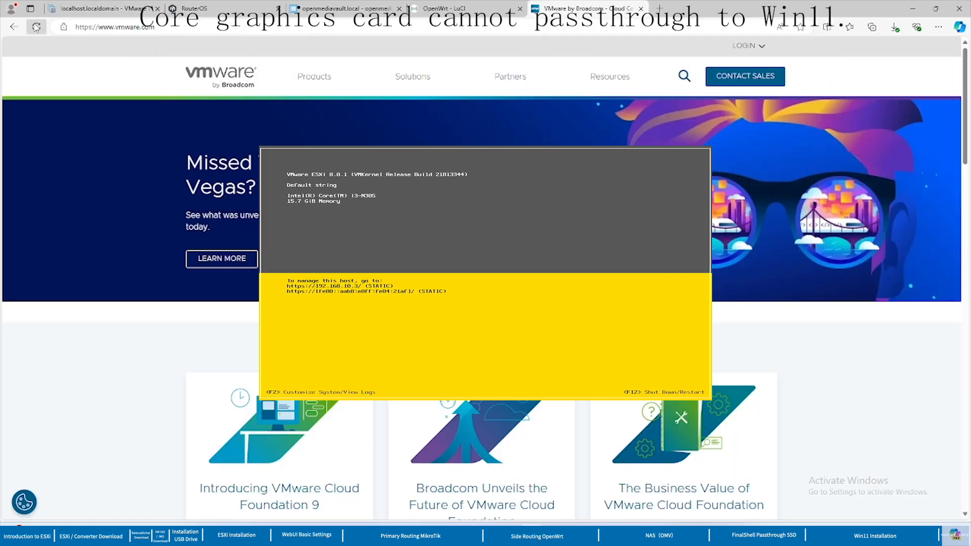
pyautogui.click(36, 27)
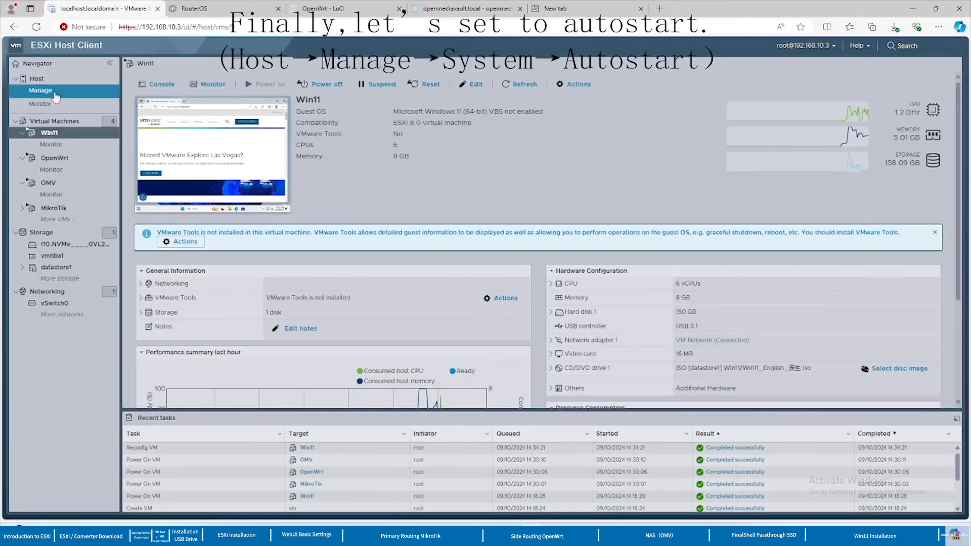
# - Enable autostart in the ESXi host's system settings for MikroTik, OpenWrt and OMV, in that order
pyautogui.click(48, 80)
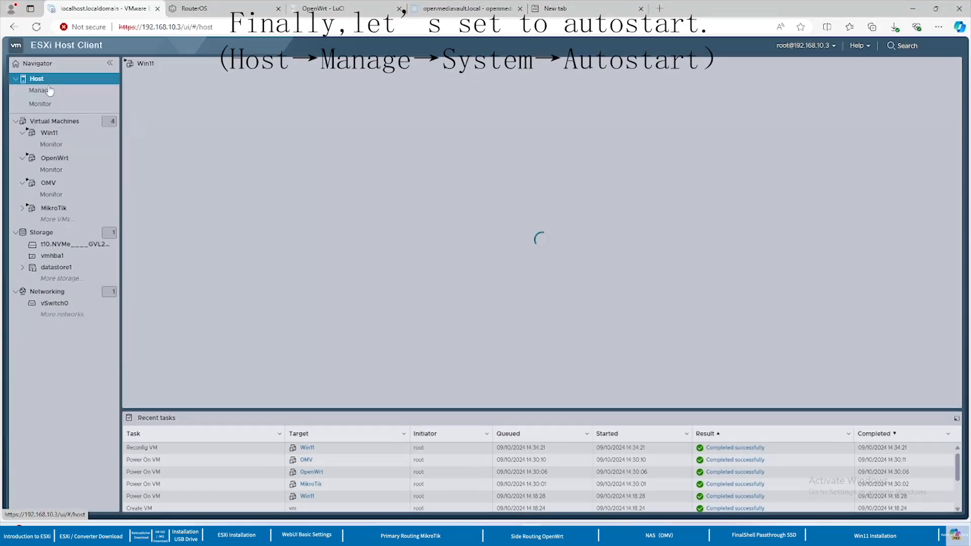
pyautogui.click(49, 91)
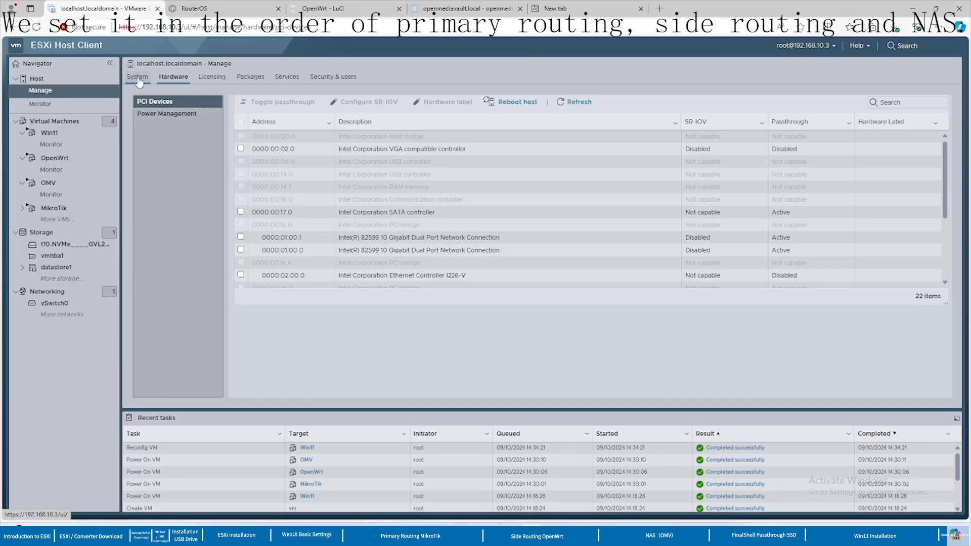
pyautogui.click(138, 77)
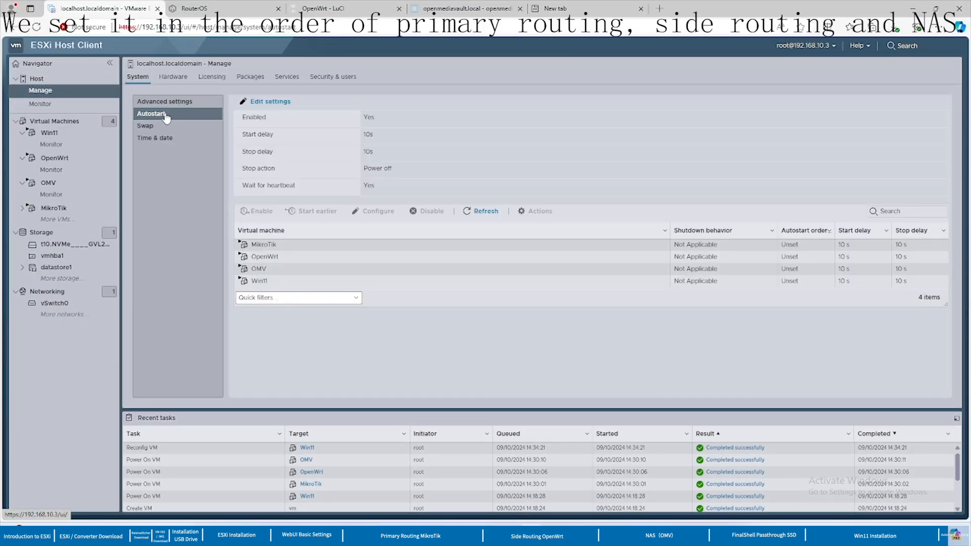
pyautogui.click(174, 119)
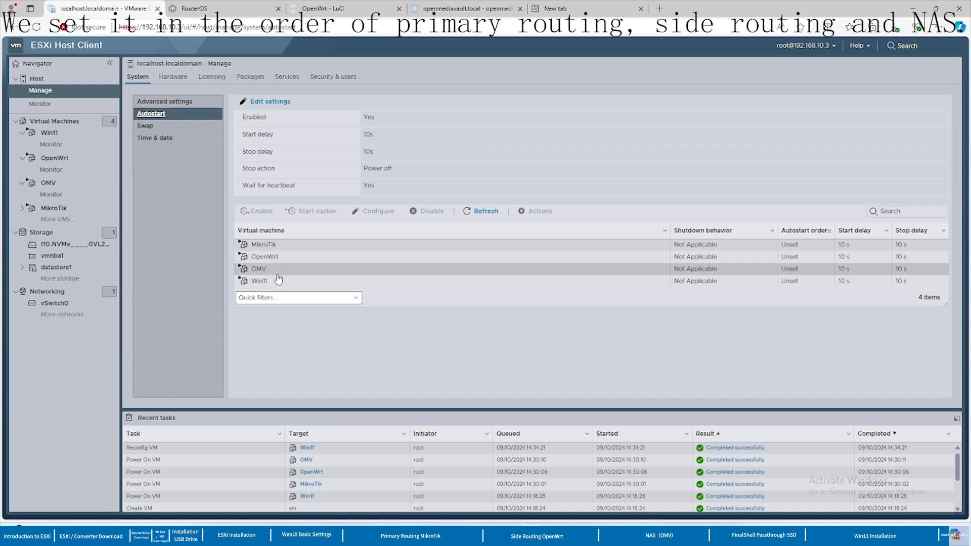
pyautogui.click(272, 247)
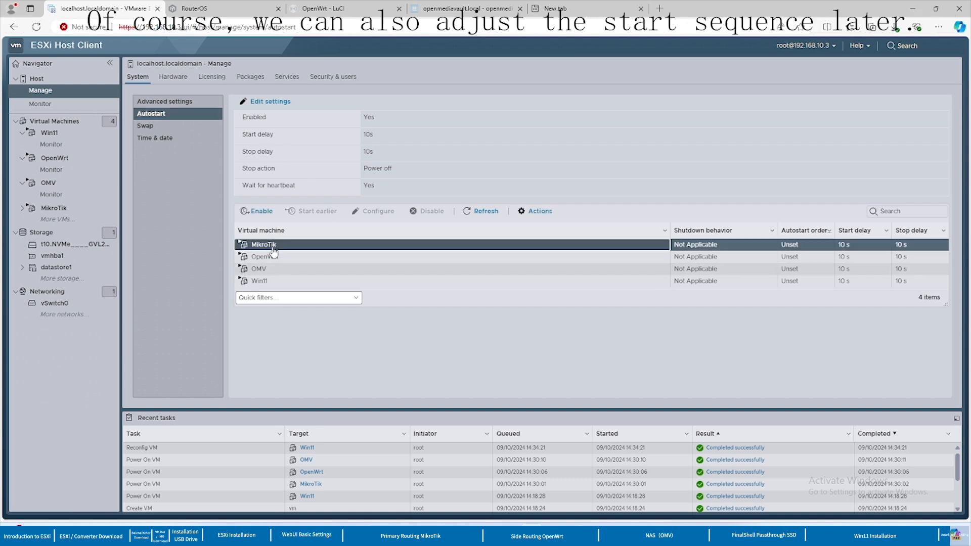
pyautogui.click(259, 211)
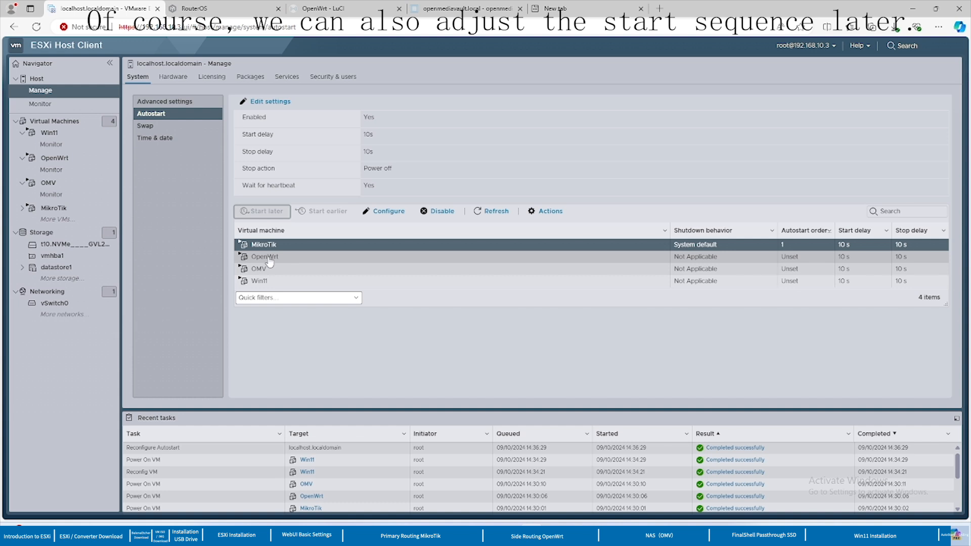
pyautogui.click(267, 258)
pyautogui.click(269, 212)
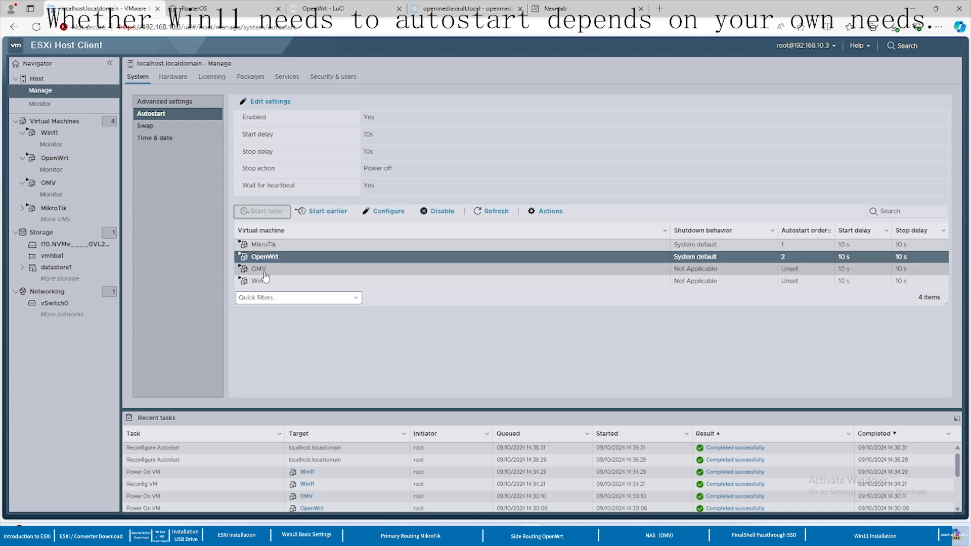
pyautogui.click(261, 270)
pyautogui.click(264, 211)
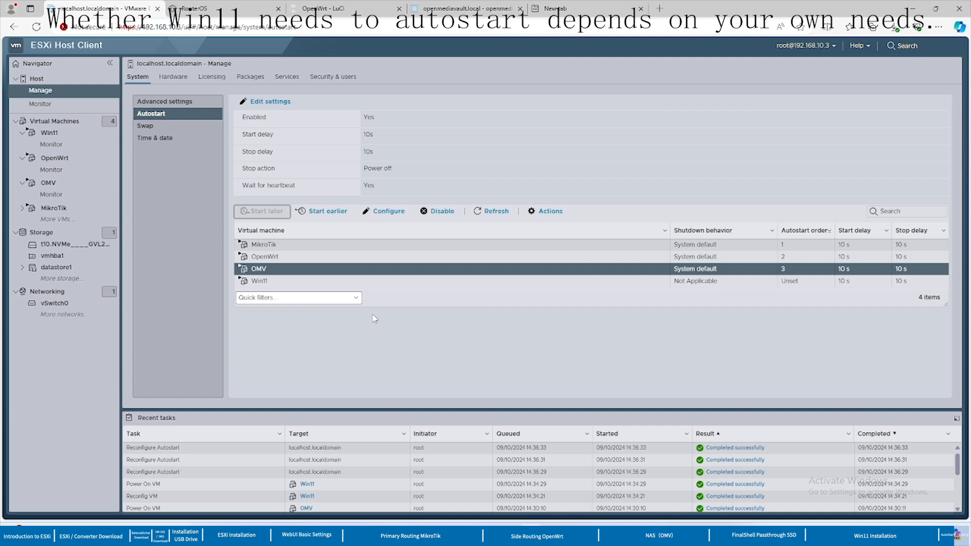
# - Reboot the ESXi host localhost.localdomain without entering maintenance mode
pyautogui.click(37, 78)
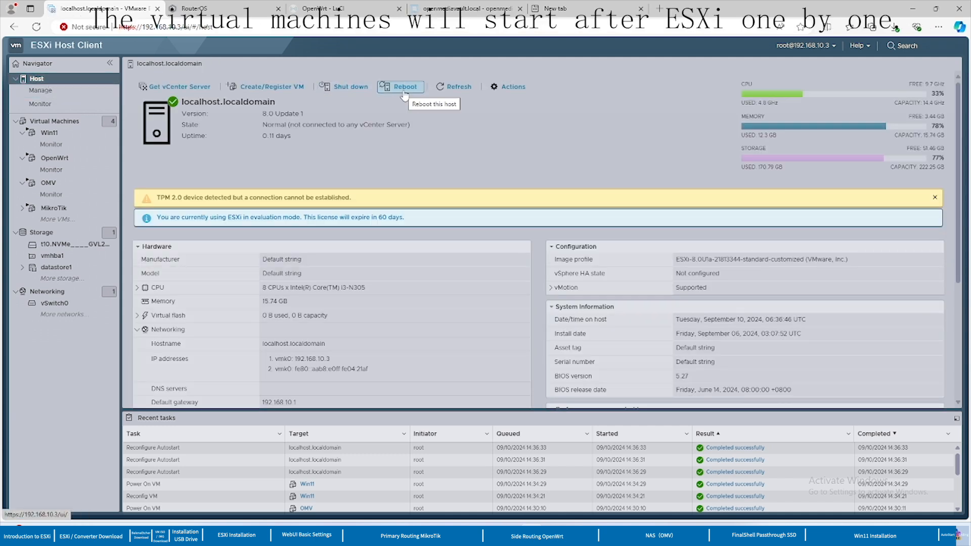
pyautogui.click(404, 90)
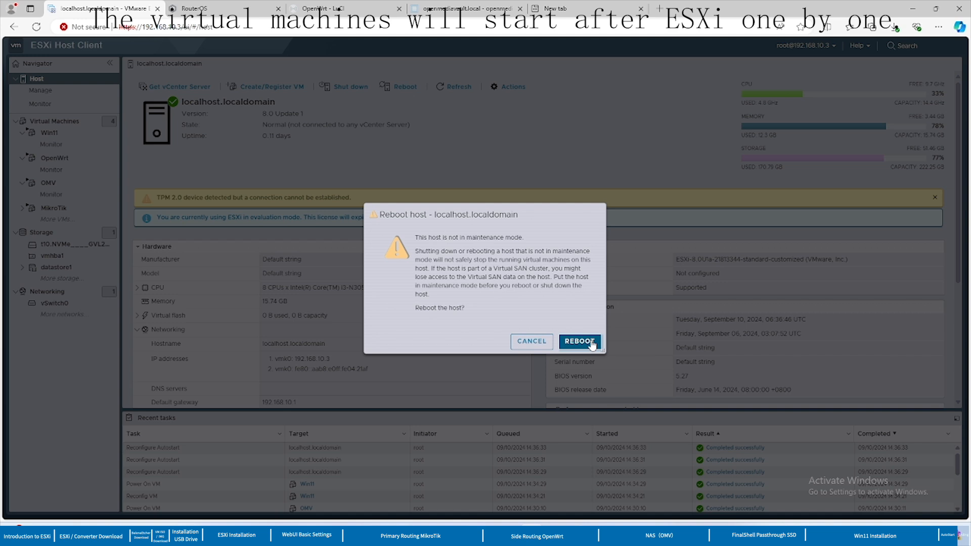
pyautogui.click(597, 341)
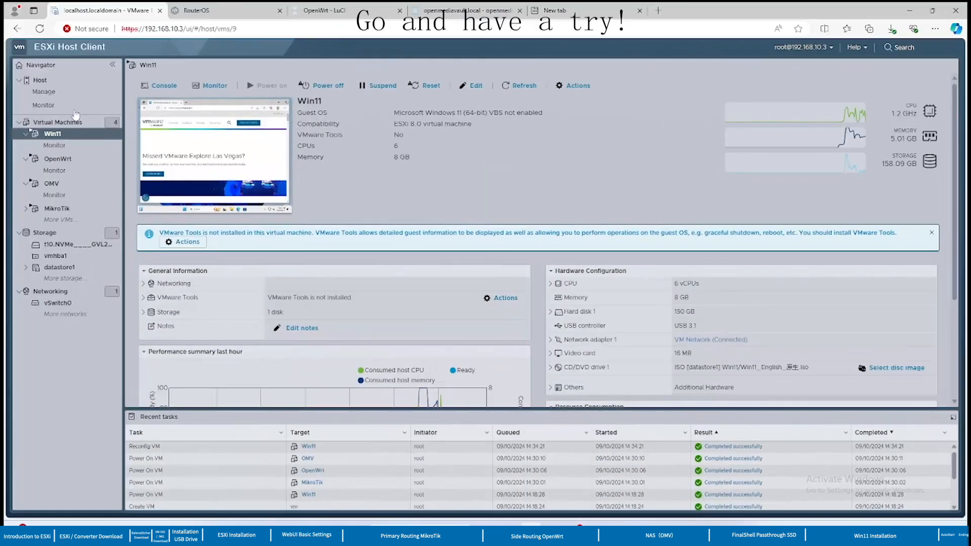
pyautogui.click(50, 92)
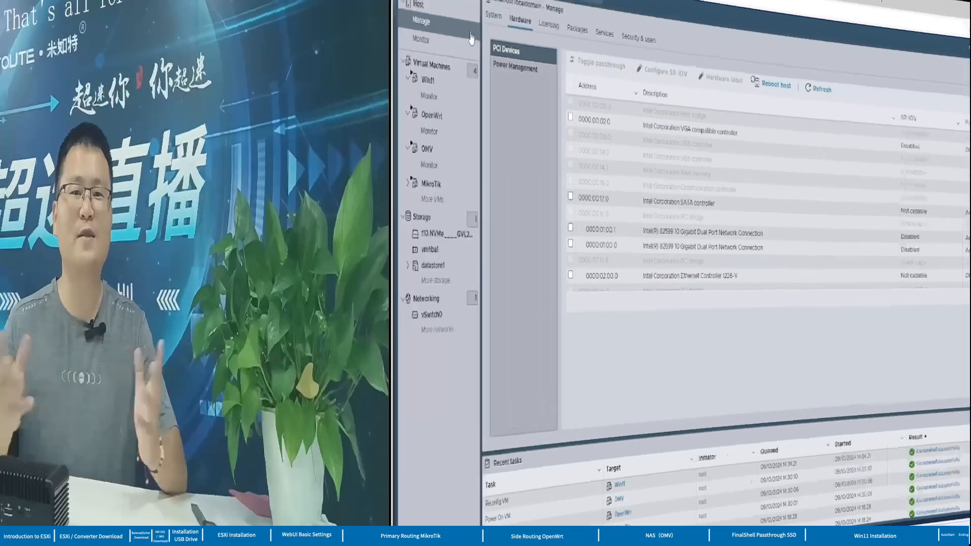